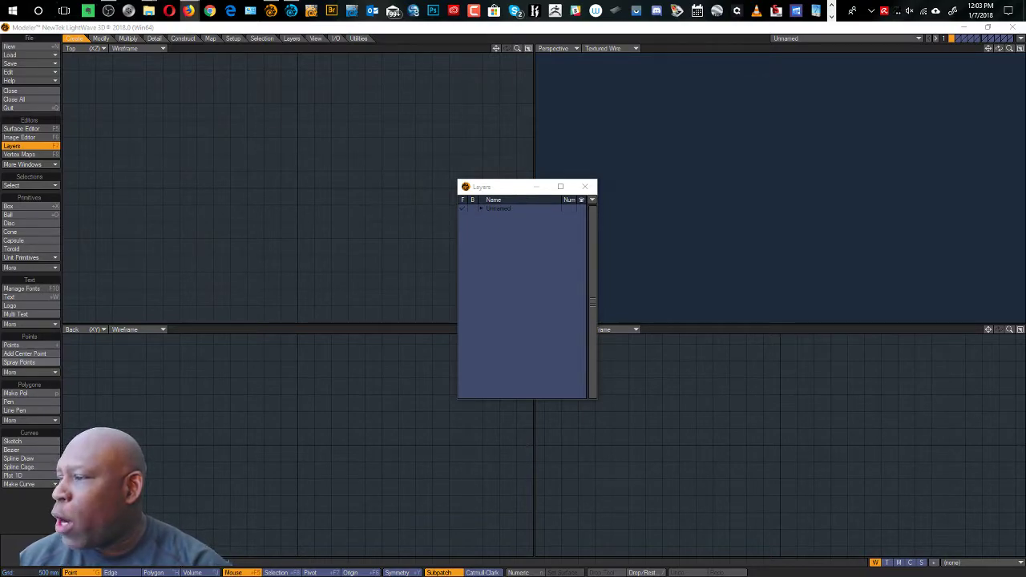
left_click_drag(540, 124, 428, 34)
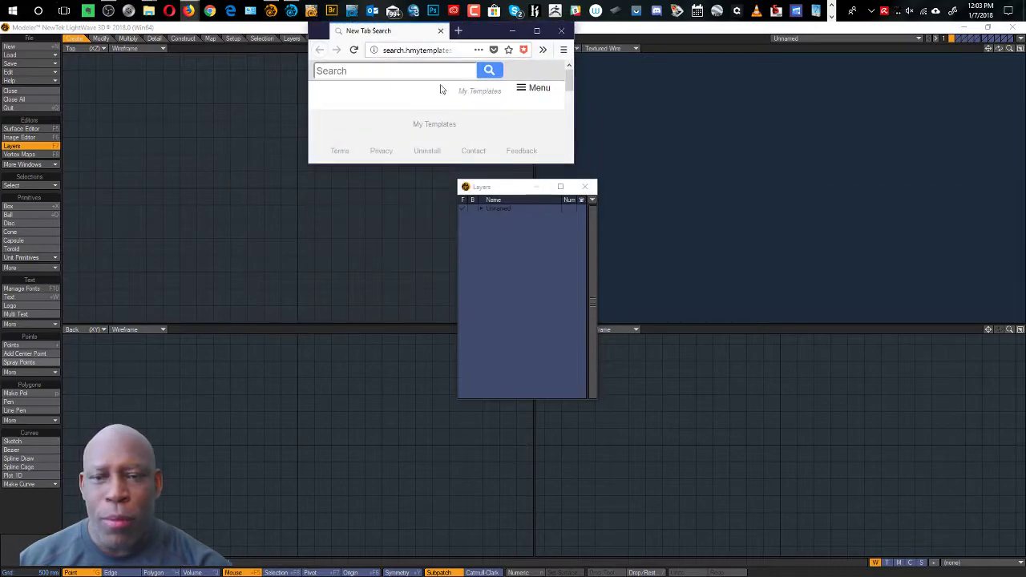
left_click(536, 31)
left_click(463, 49)
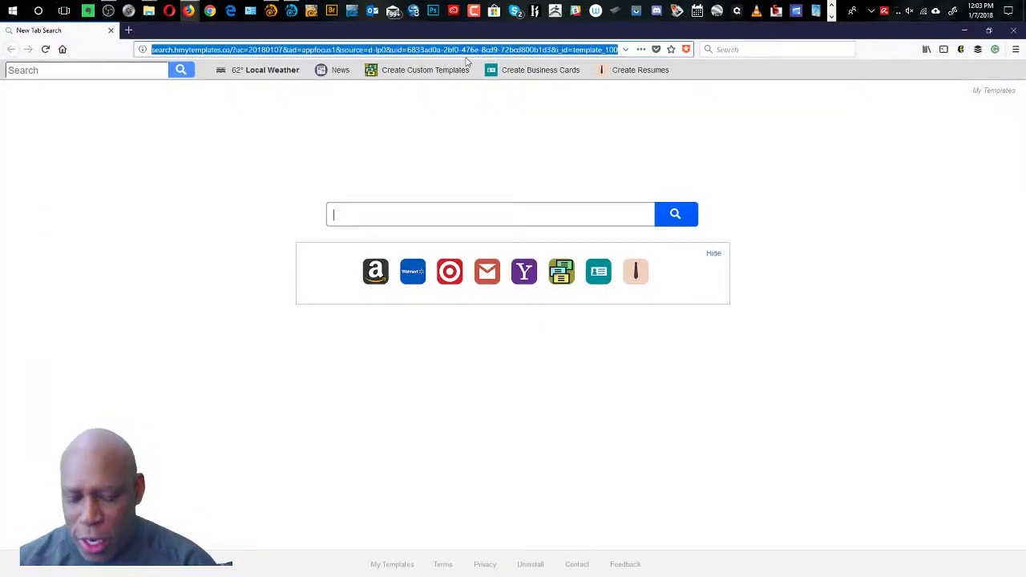
type("www")
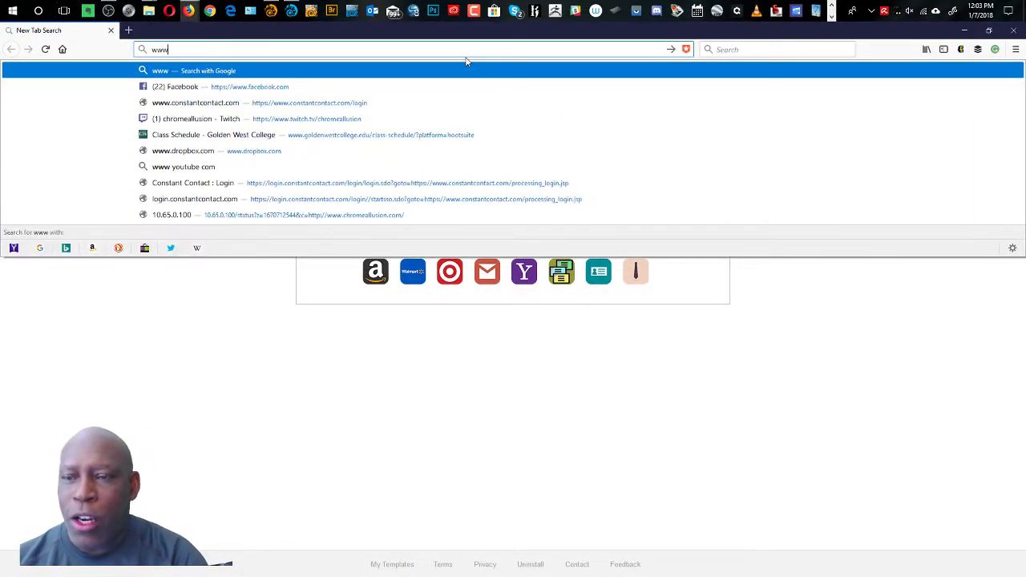
type(".ch")
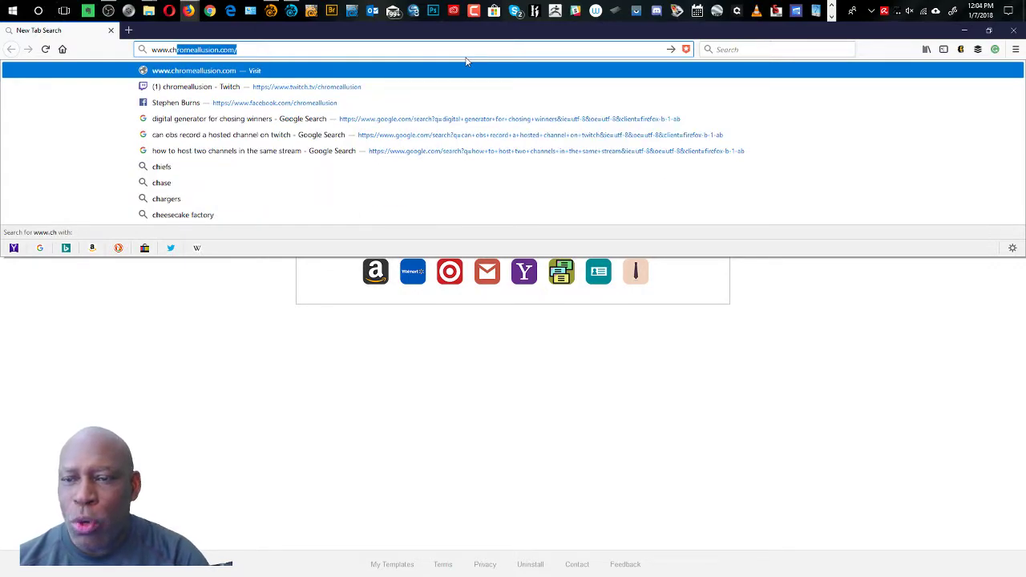
key("BackSpace")
key("BackSpace")
key("BackSpace")
type("twitch.tv/")
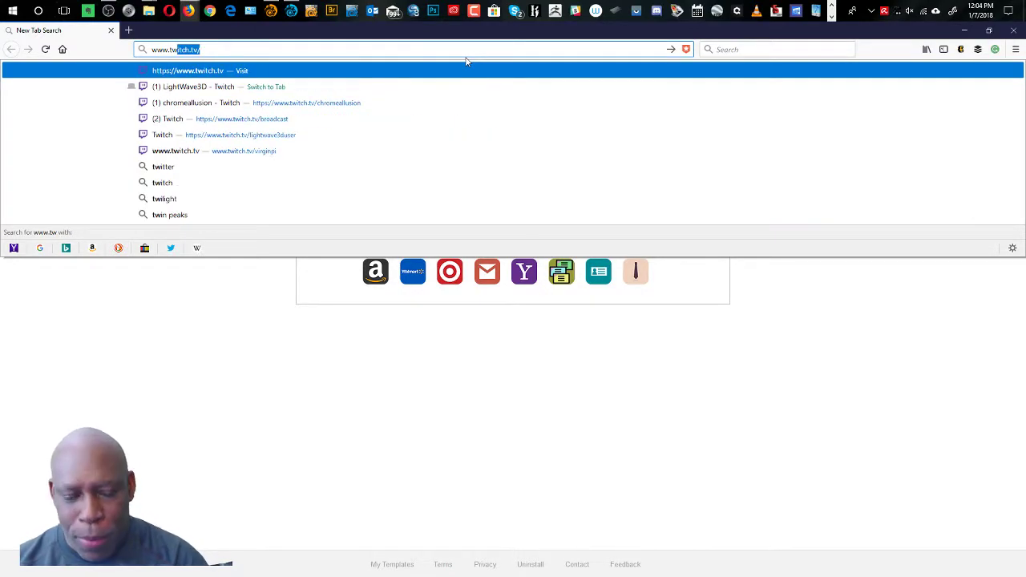
left_click(216, 51)
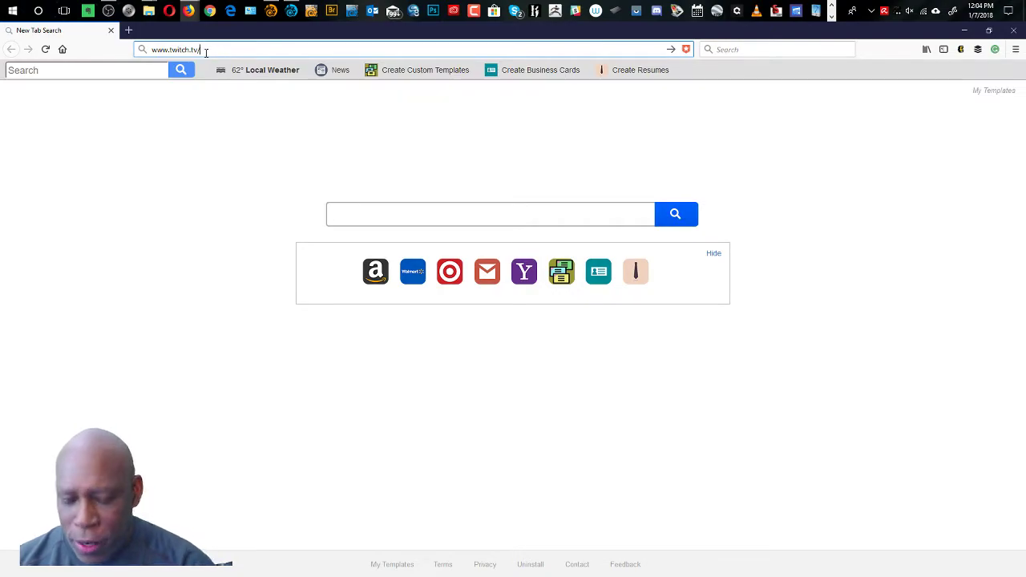
type("chr")
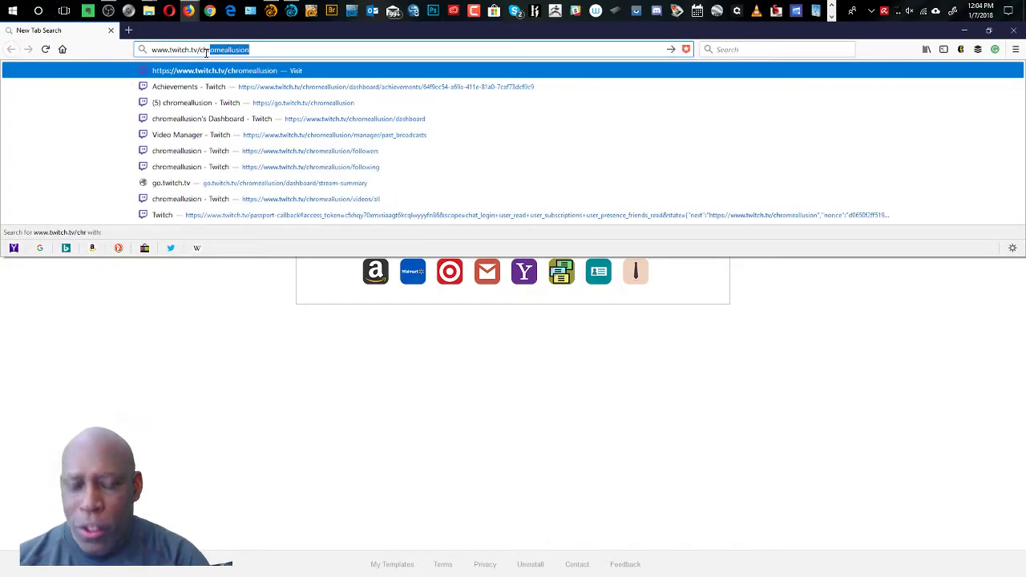
key("Return")
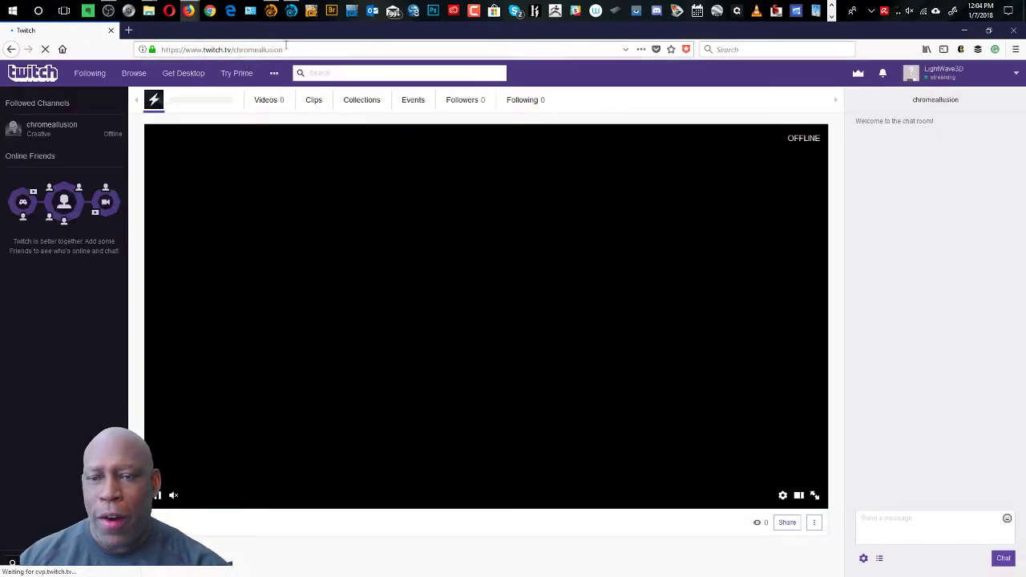
left_click(272, 49)
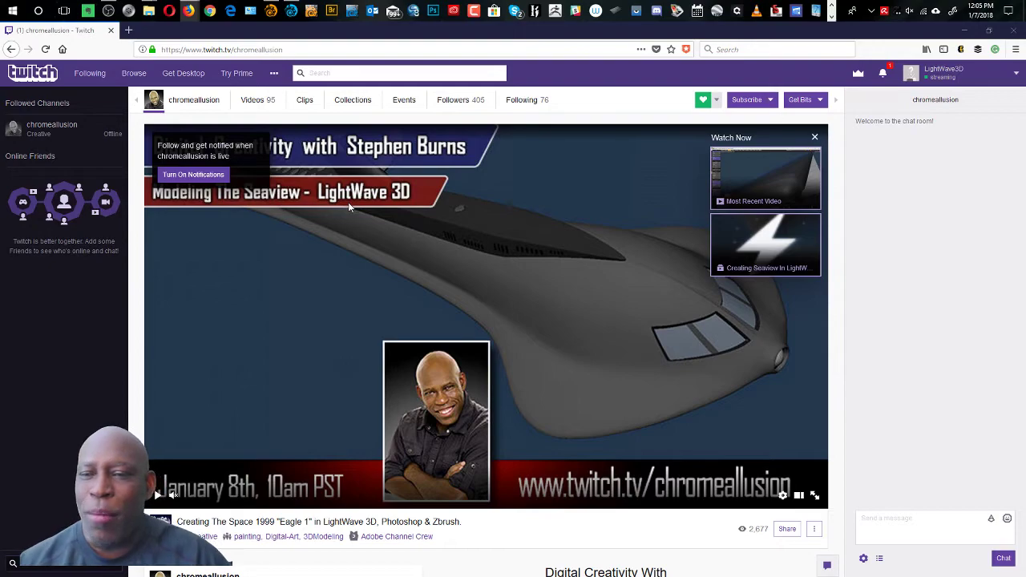
left_click(129, 32)
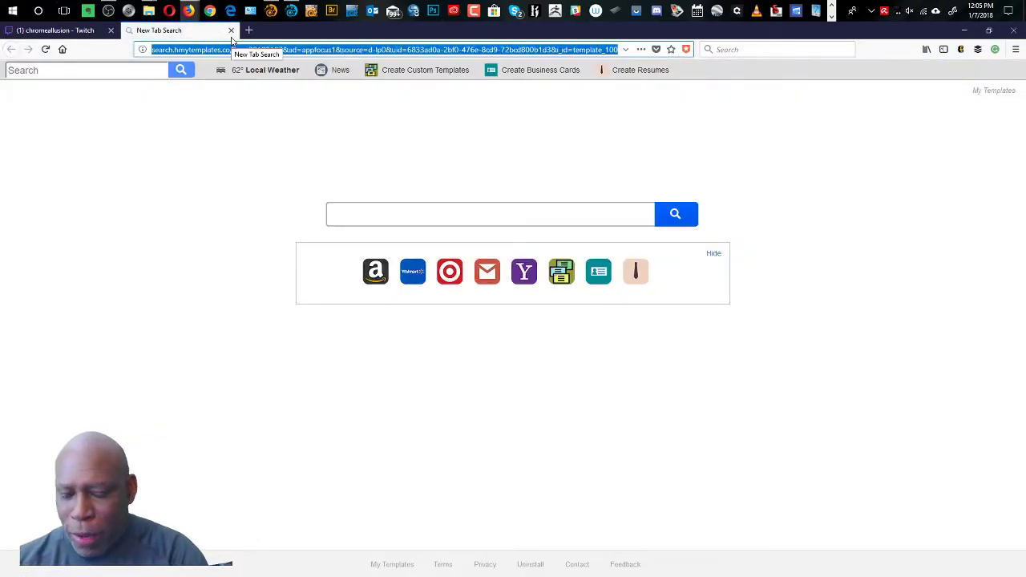
type("www.")
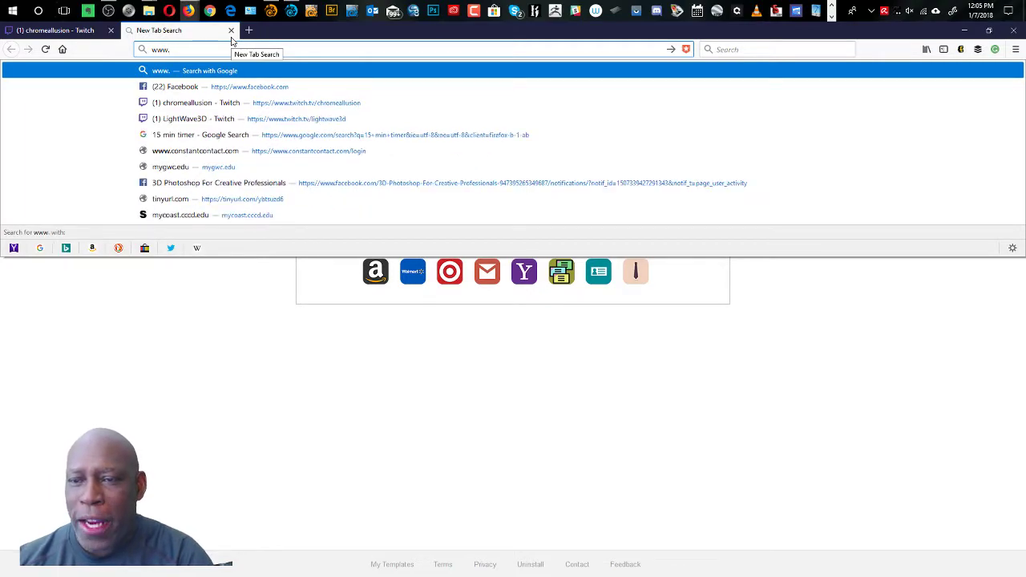
type("ch")
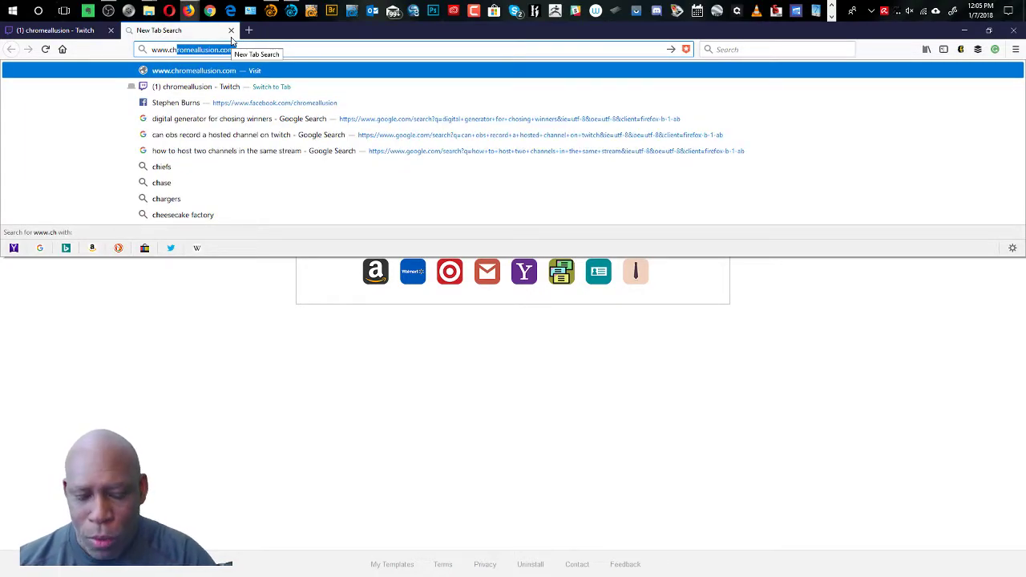
key("Return")
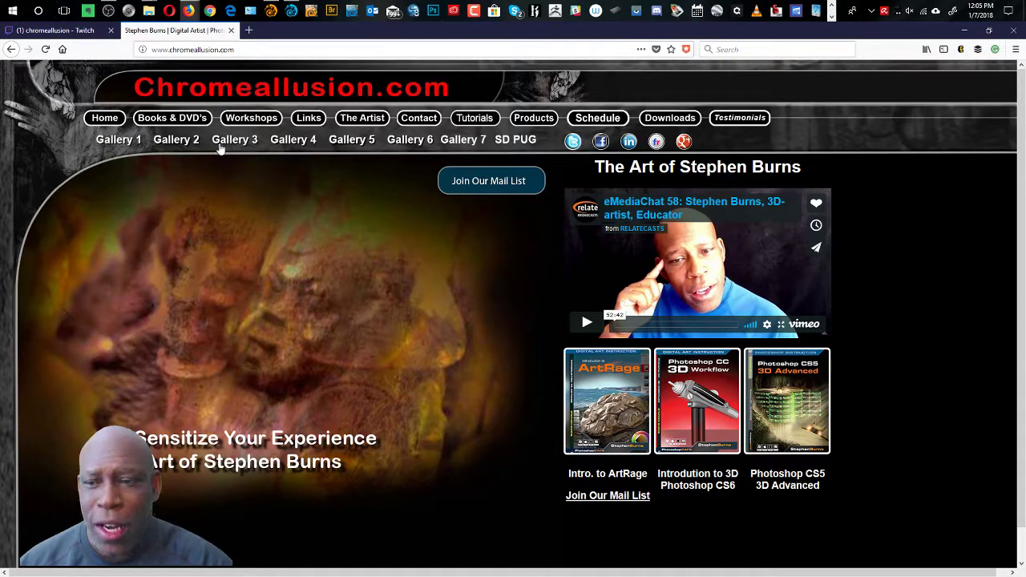
- Open the Books listing within the site's Books & DVD's section and view the book covers
left_click(172, 120)
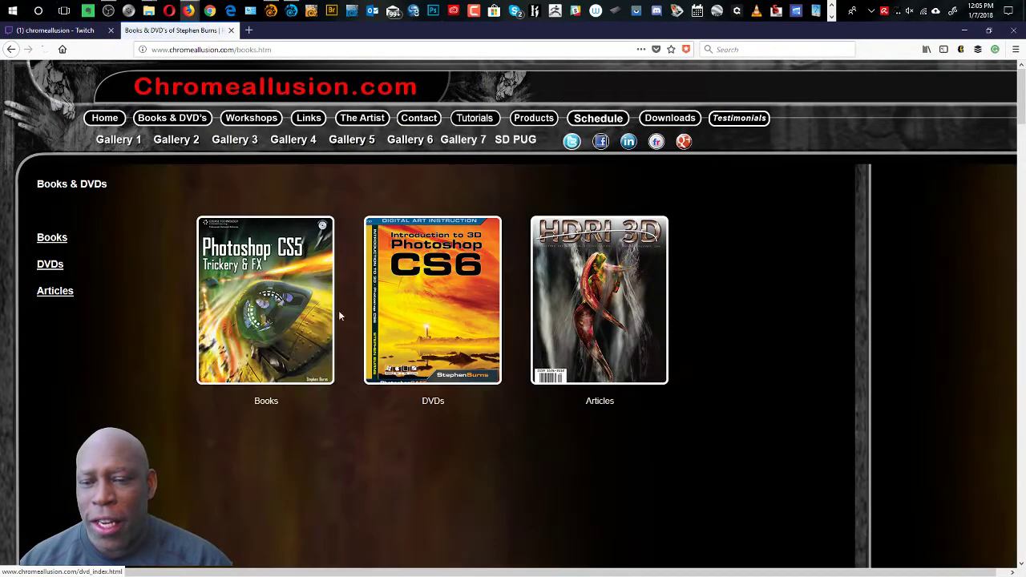
left_click(260, 312)
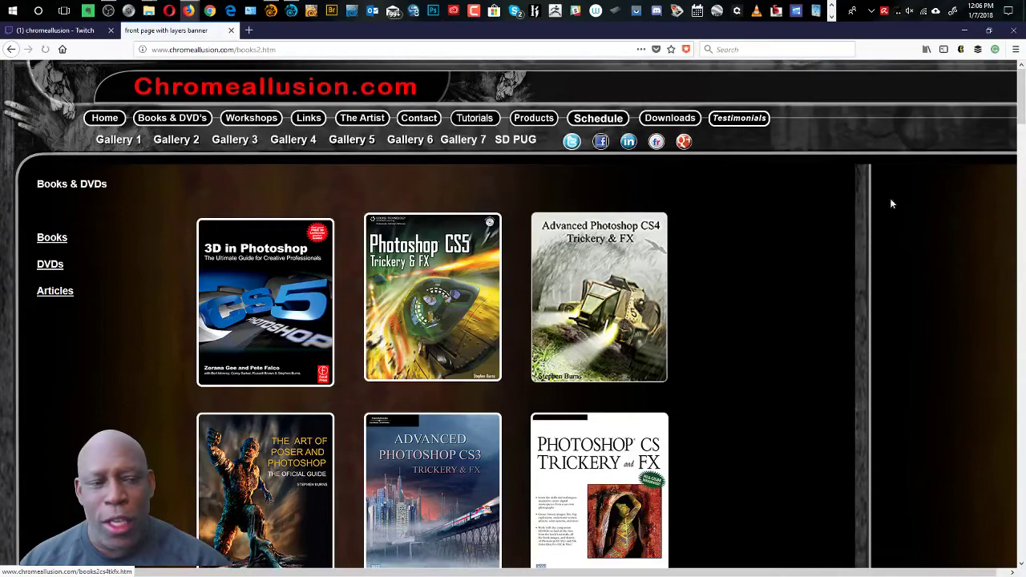
mouse_move(1022, 104)
left_mouse_down()
mouse_move(1015, 125)
mouse_move(1015, 114)
left_mouse_up()
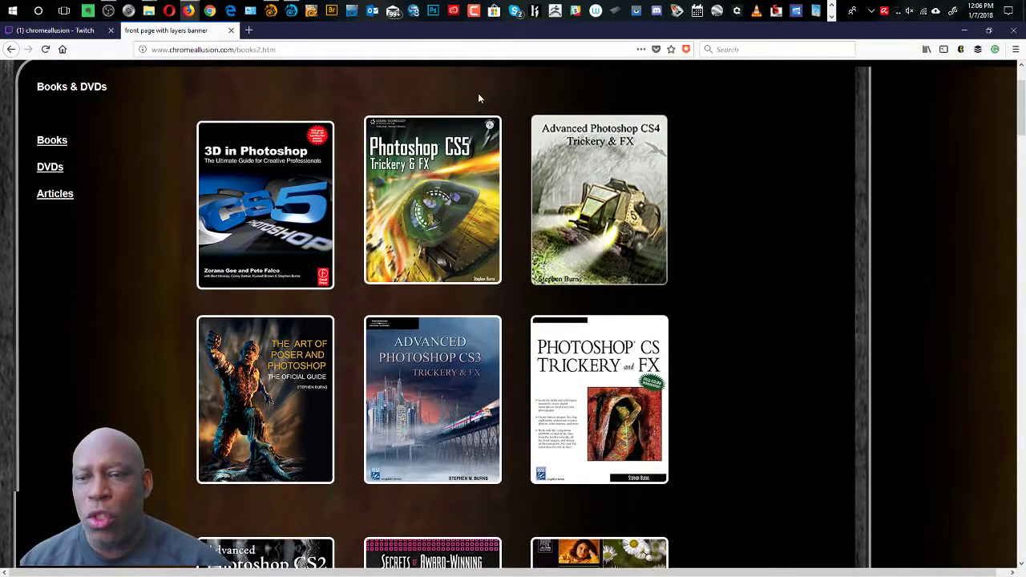
- Open the 3D Photoshop For Creative Professionals Facebook page in a new browser tab
left_click(248, 30)
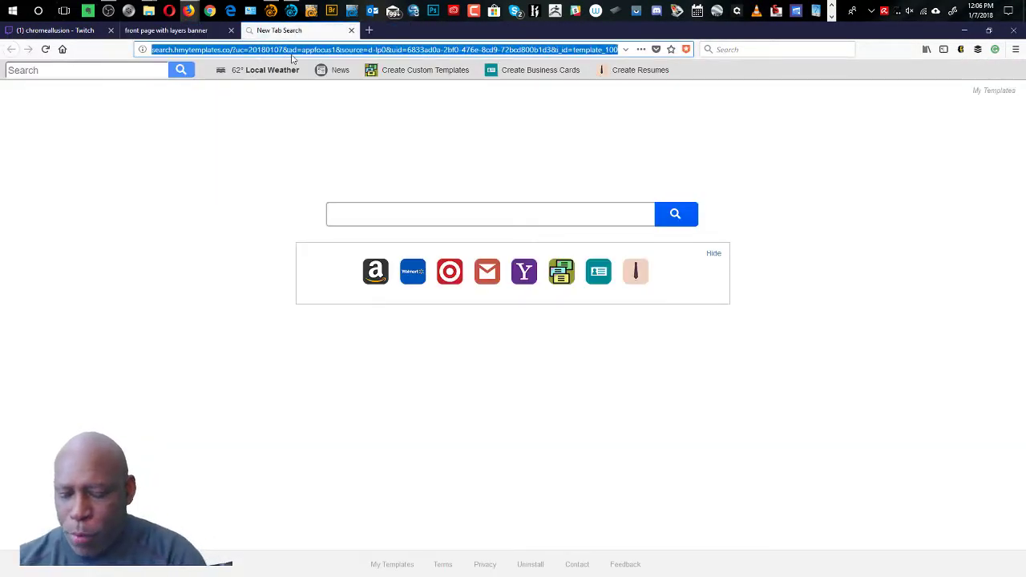
type("3d")
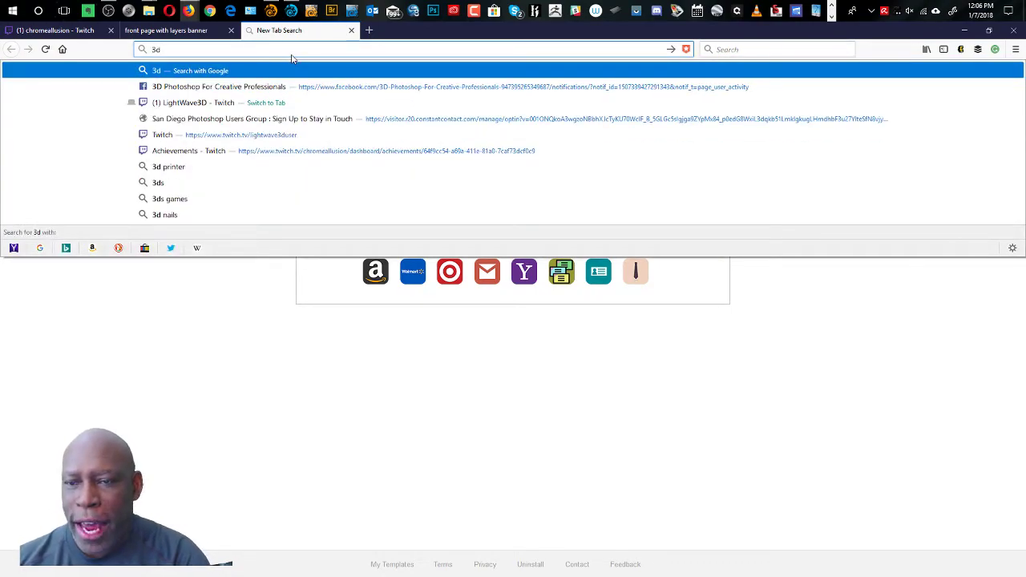
left_click(241, 90)
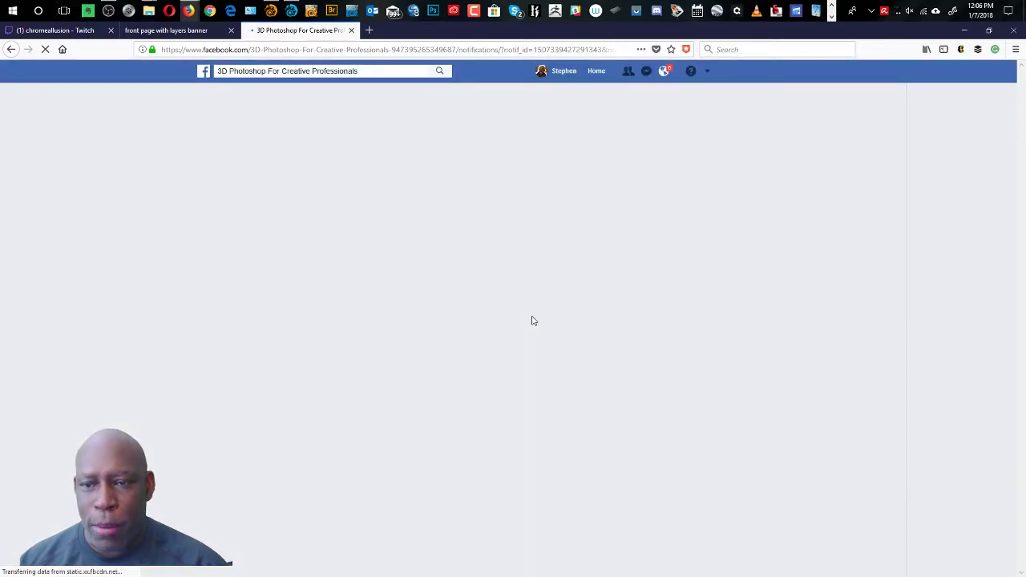
- Replace the Facebook page's address with a Google search for "3d phtoshop for creative"
left_click(385, 50)
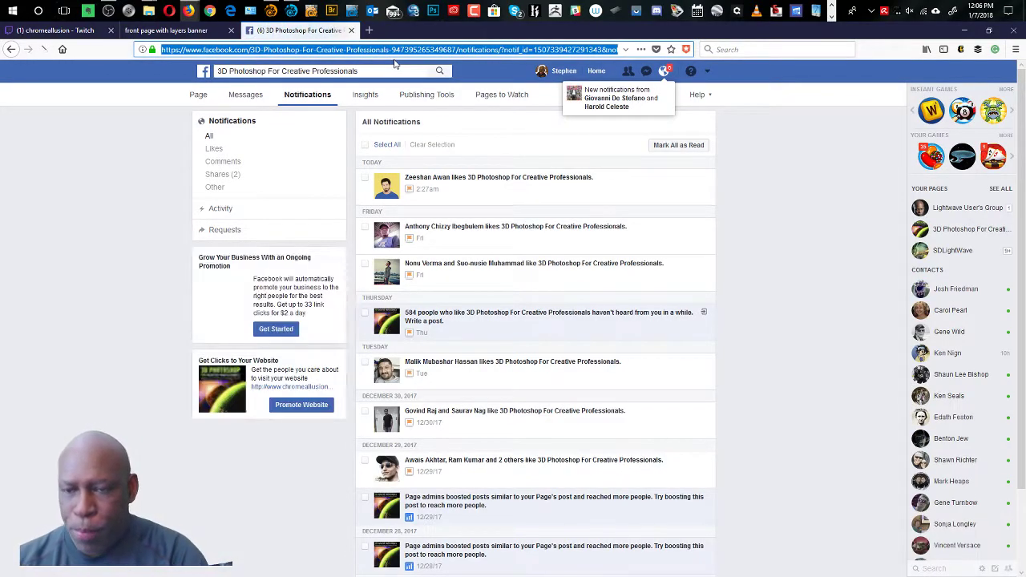
type("w")
key("Escape")
key("Escape")
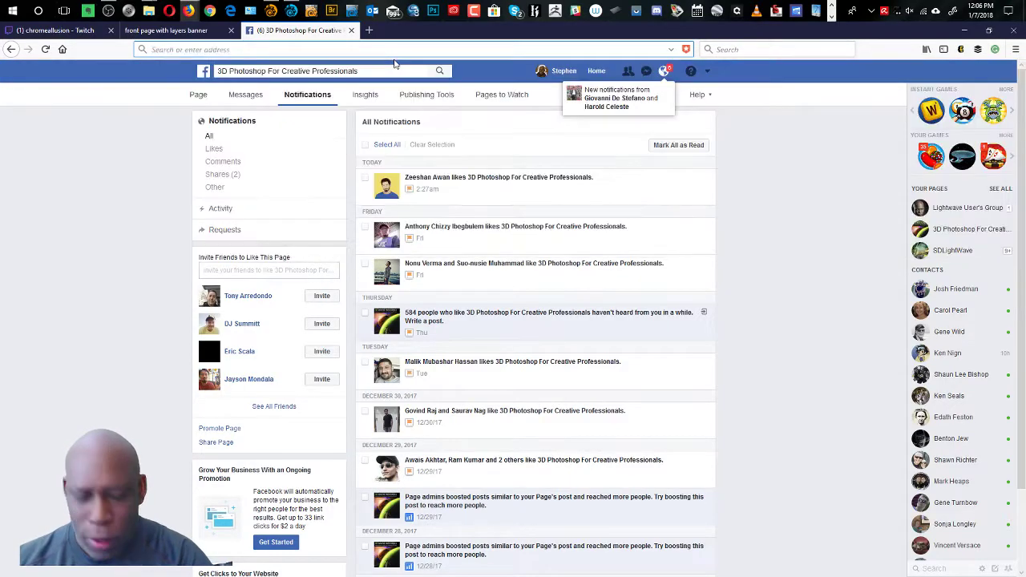
type("3d photo")
key("BackSpace")
key("BackSpace")
key("BackSpace")
type("toshop")
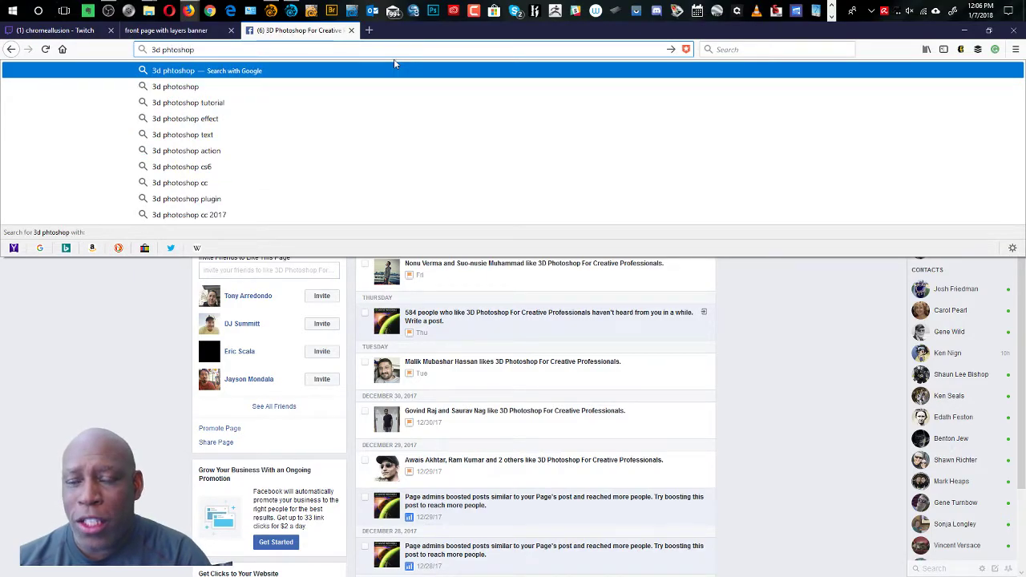
type(" for creative")
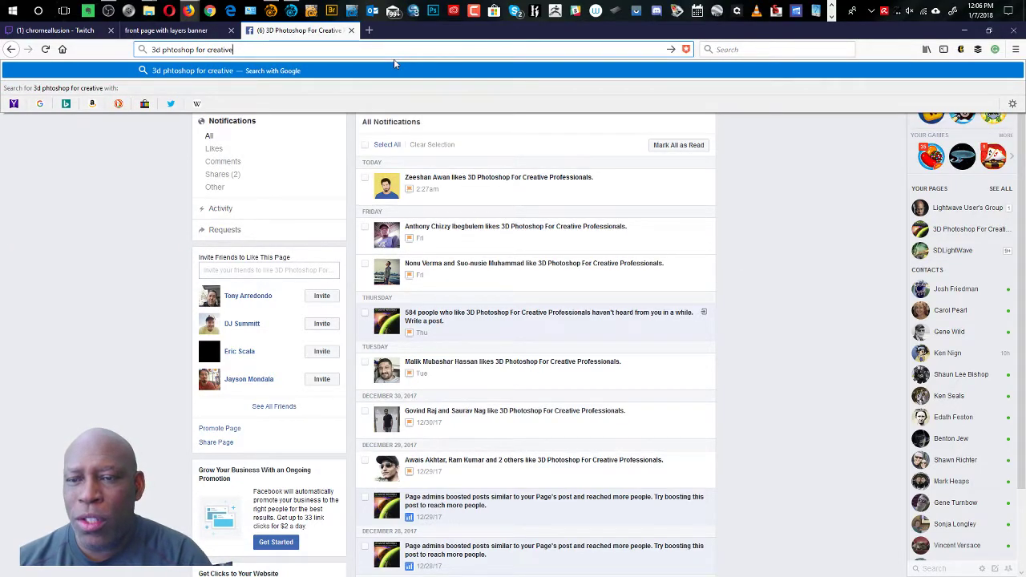
type(" prop")
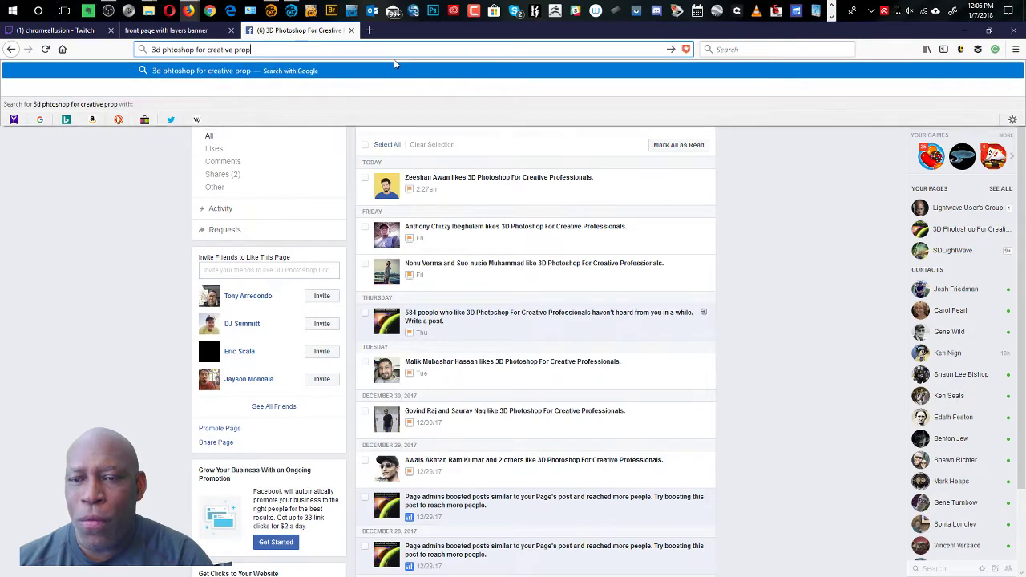
key("BackSpace")
key("BackSpace")
key("BackSpace")
key("BackSpace")
key("BackSpace")
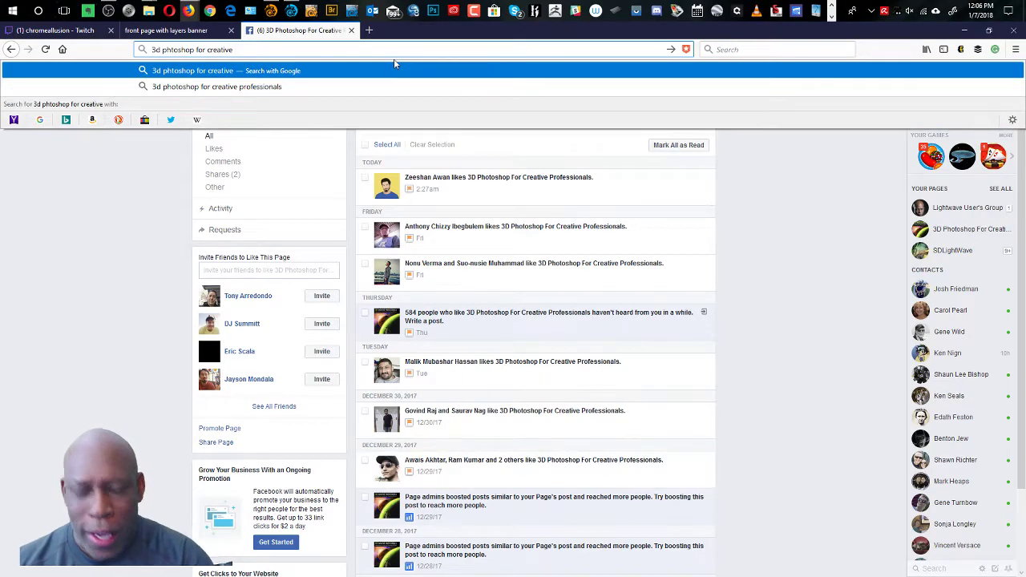
key("Return")
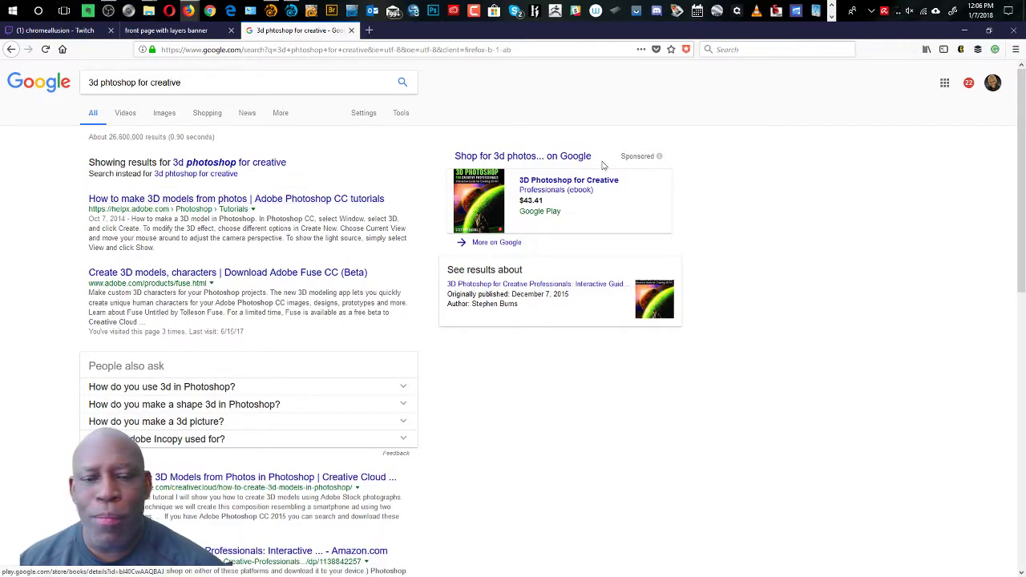
- Open the Google Play page of the 3D Photoshop for Creative Professionals ebook from the sponsored search result
left_click(563, 186)
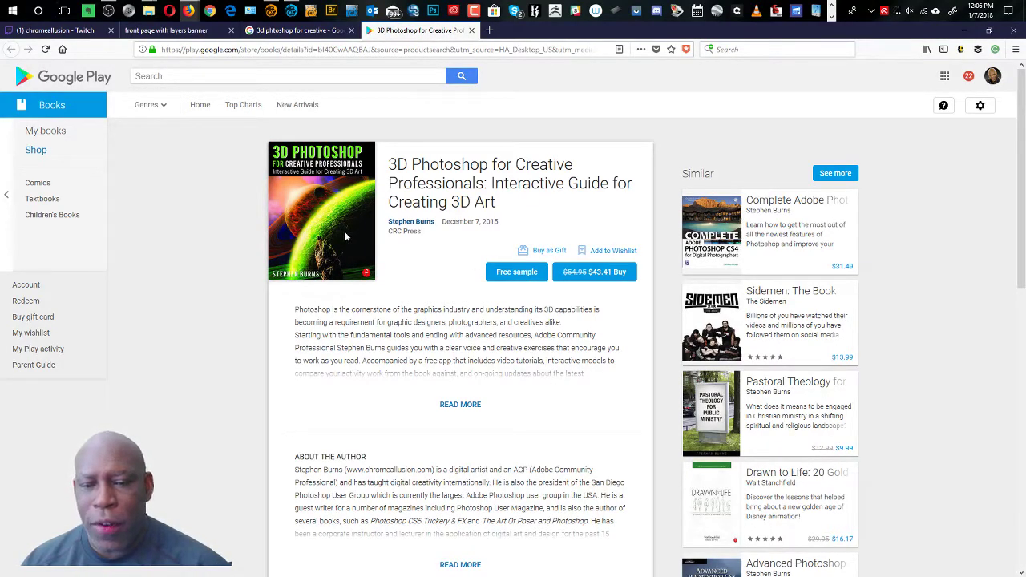
left_click(499, 275)
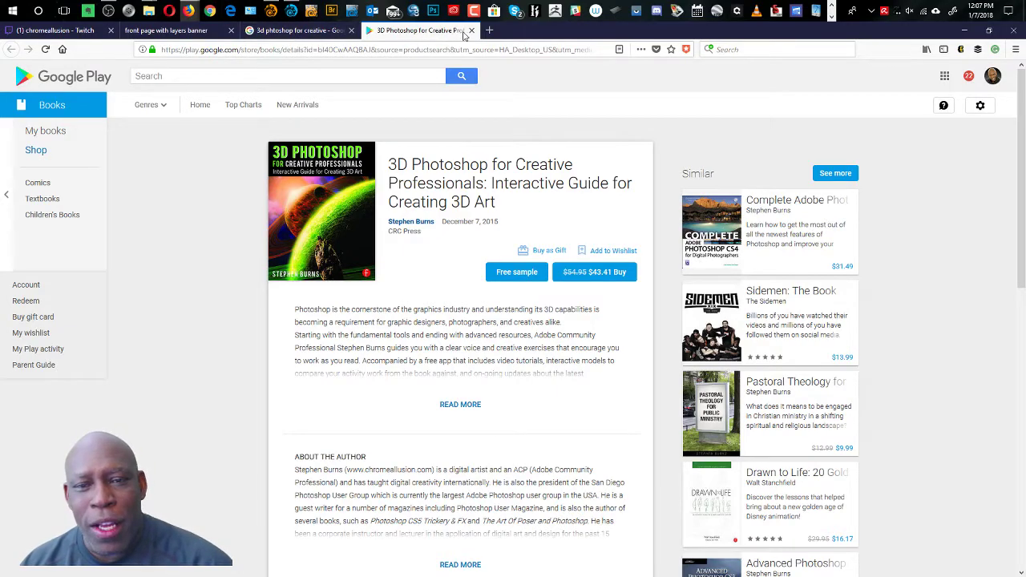
- Review the Google results and the Chromeallusion books page again, ending on the Google Play book page
left_click(288, 30)
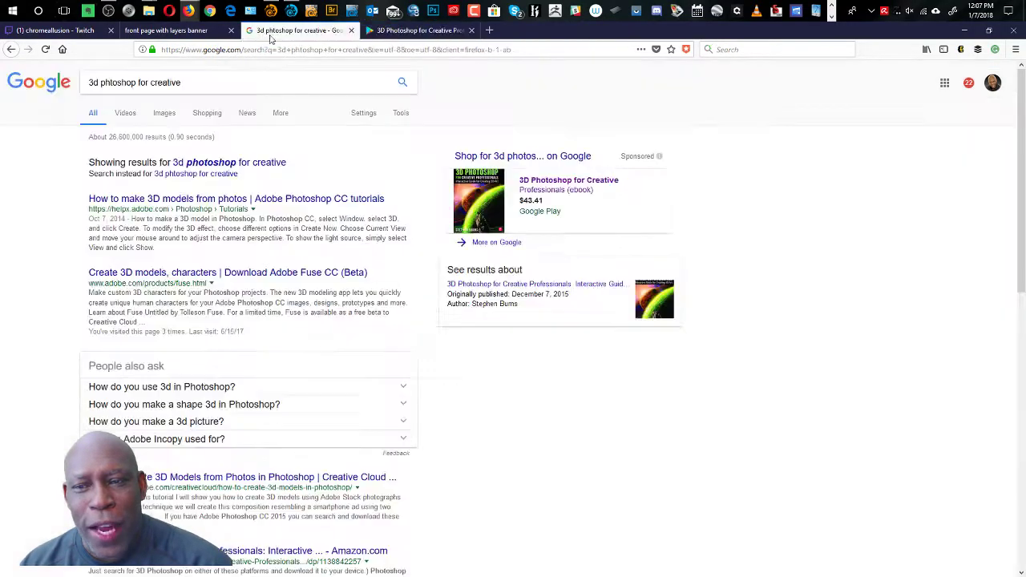
left_click(186, 31)
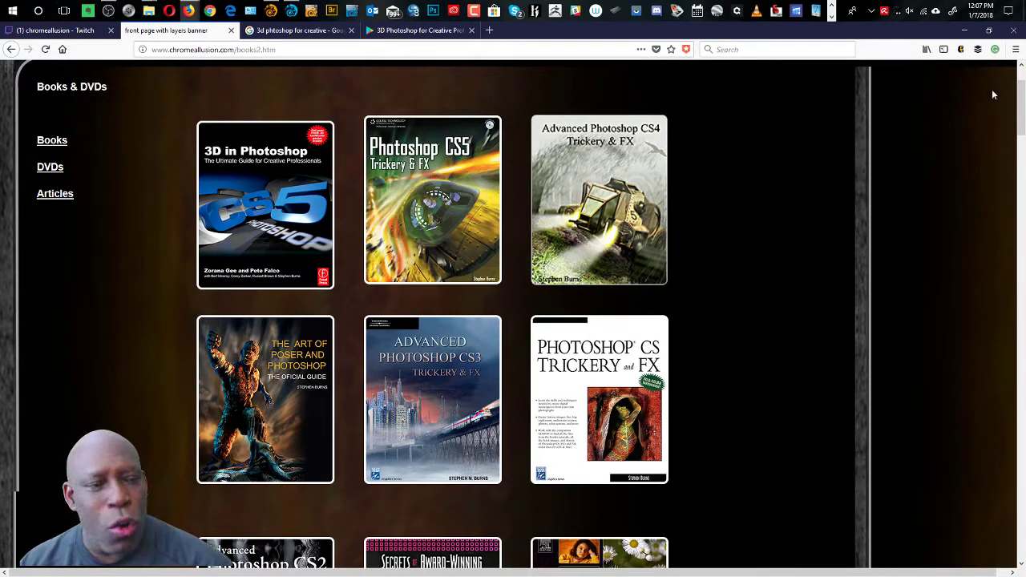
scroll(962, 89, "up", 2)
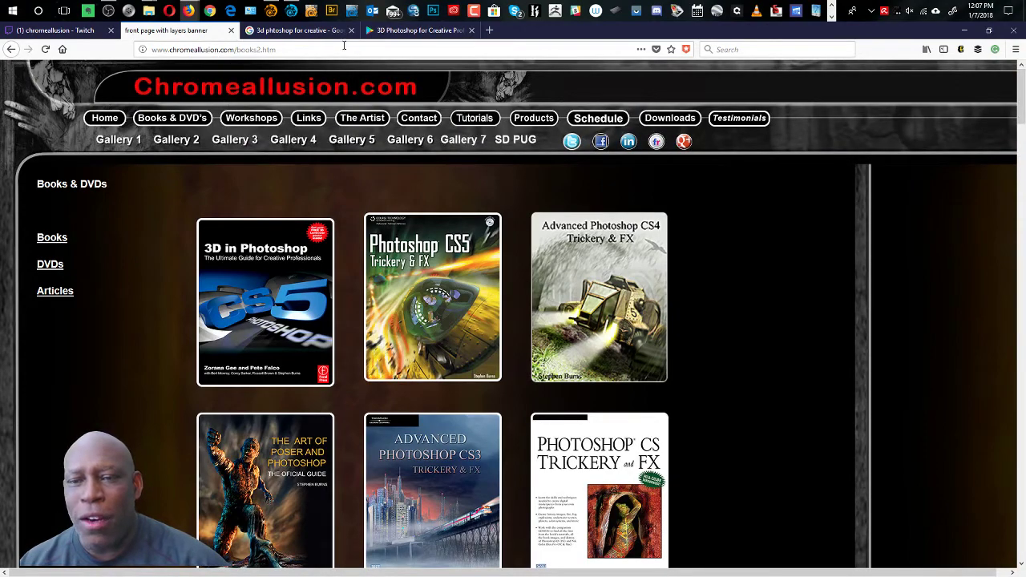
left_click(302, 30)
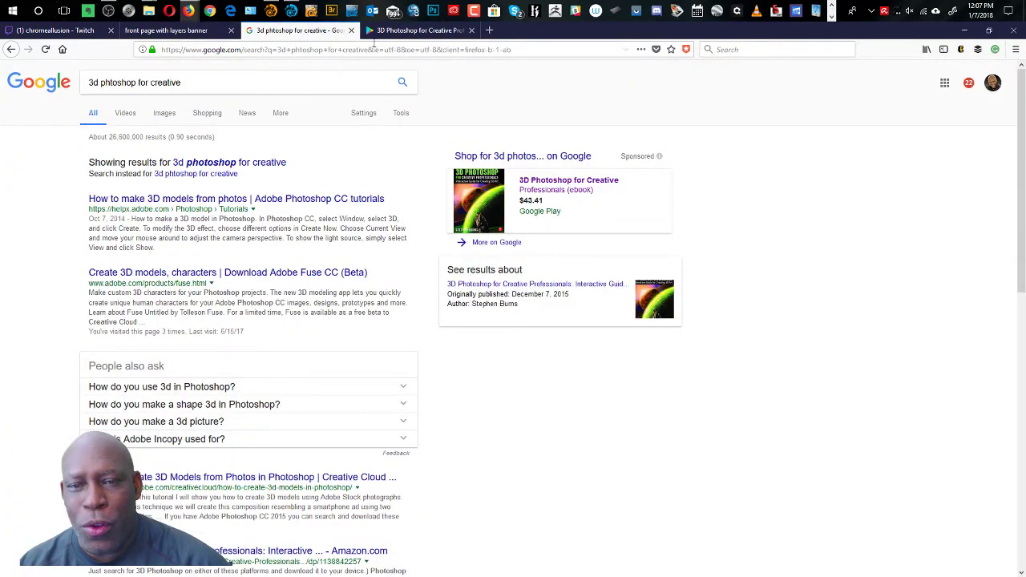
left_click(416, 32)
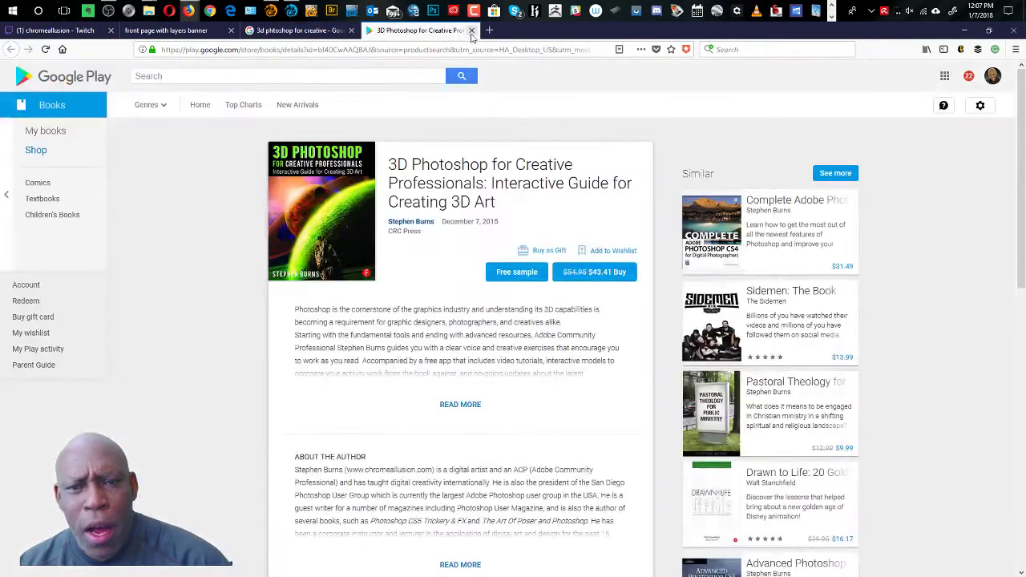
- Minimize the browser to return to LightWave Modeler and move the Layers window slightly lower over the viewports
left_click(965, 33)
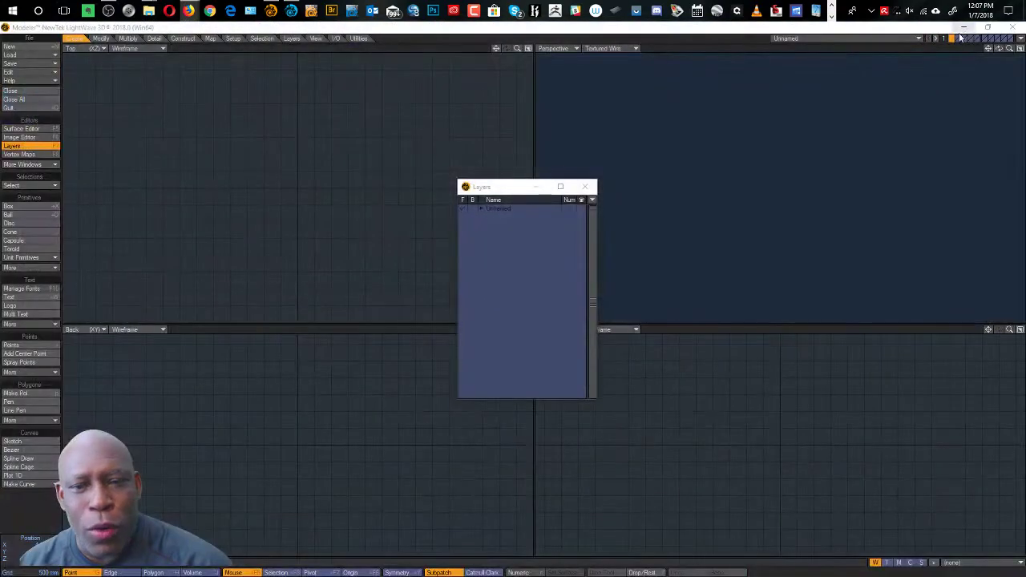
left_click_drag(504, 191, 513, 261)
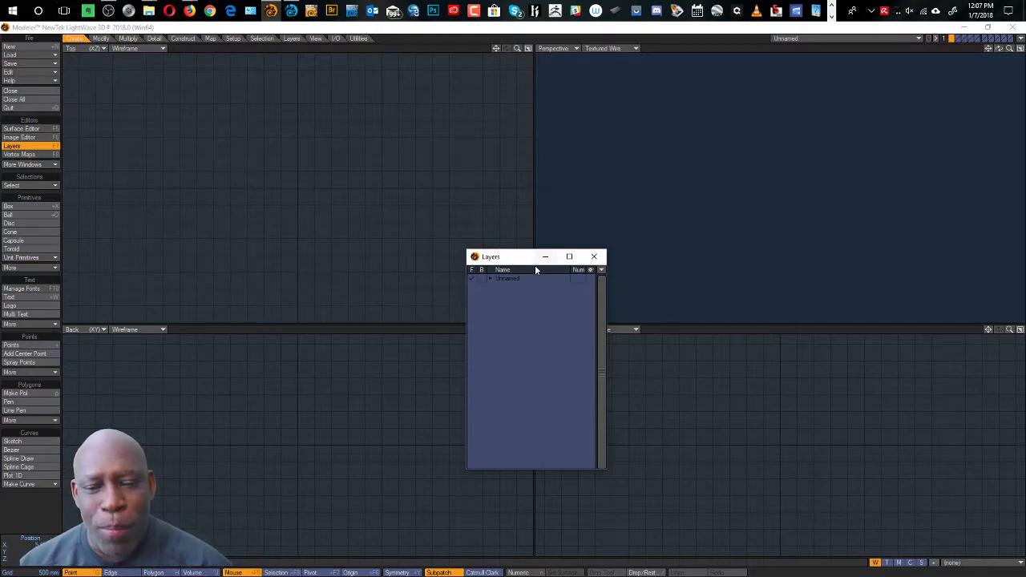
- Move the Layers window so it clears the Top and Back viewports, and activate the Ball tool
left_click_drag(511, 258, 515, 257)
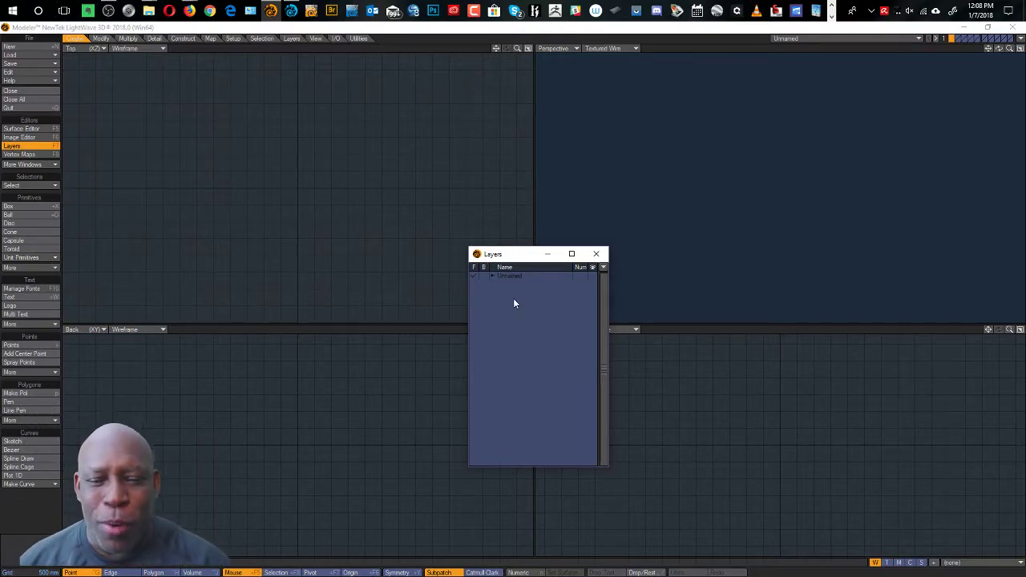
left_click_drag(508, 254, 586, 259)
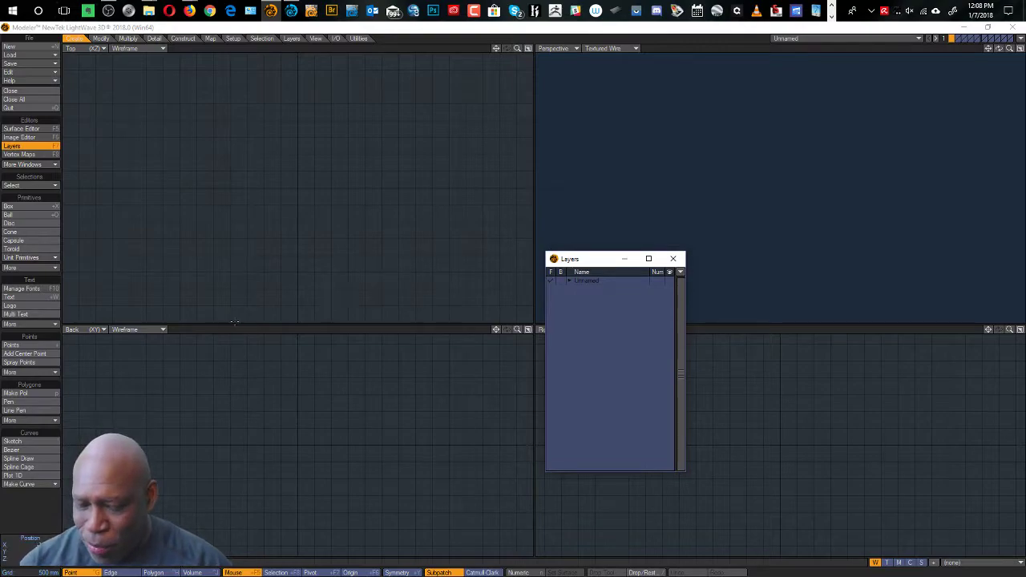
key("shift+o")
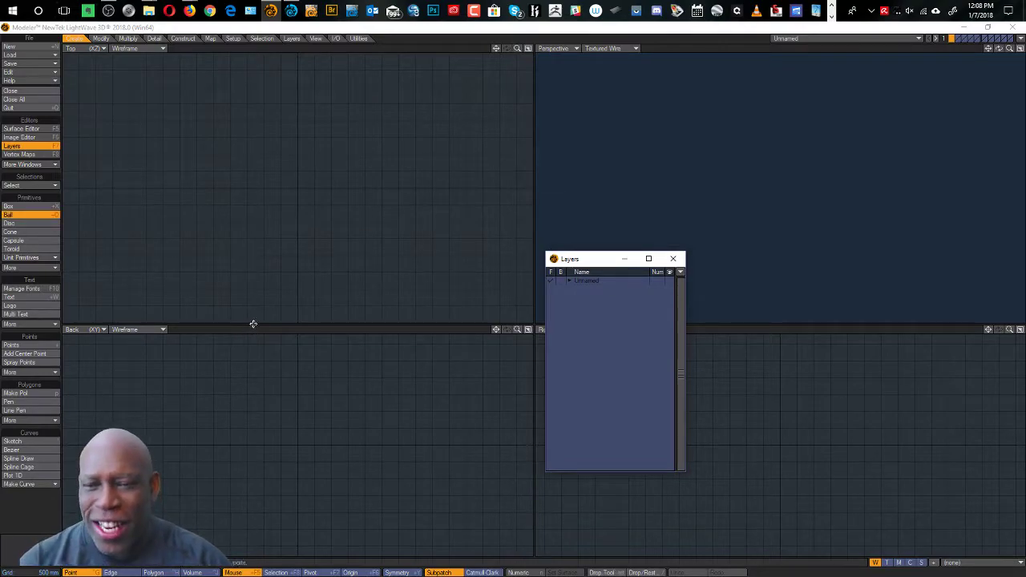
mouse_move(224, 129)
left_mouse_down()
mouse_move(435, 277)
mouse_move(337, 235)
left_mouse_up()
left_click_drag(222, 127, 296, 190)
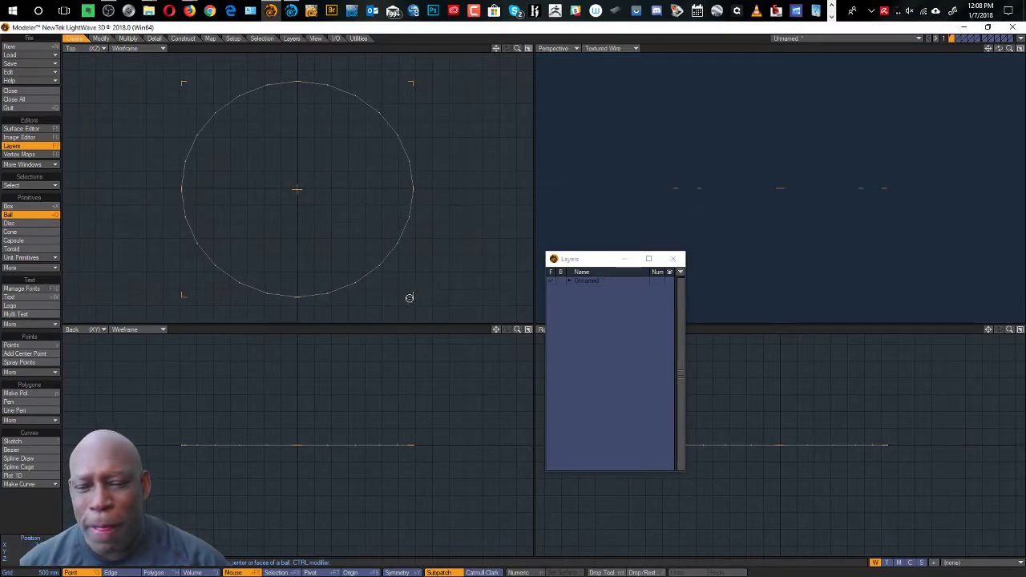
left_click_drag(409, 297, 406, 288)
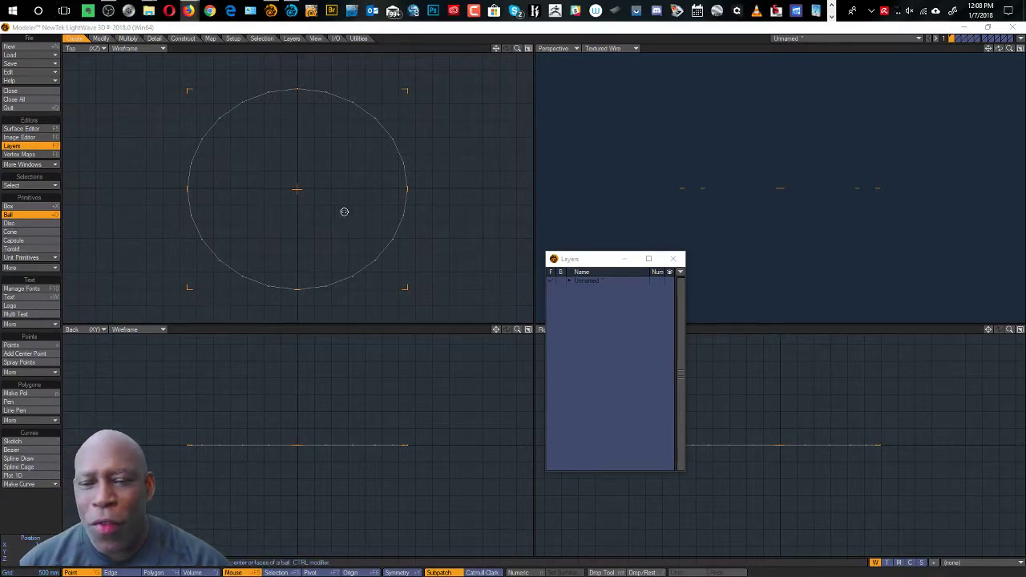
left_click(286, 323)
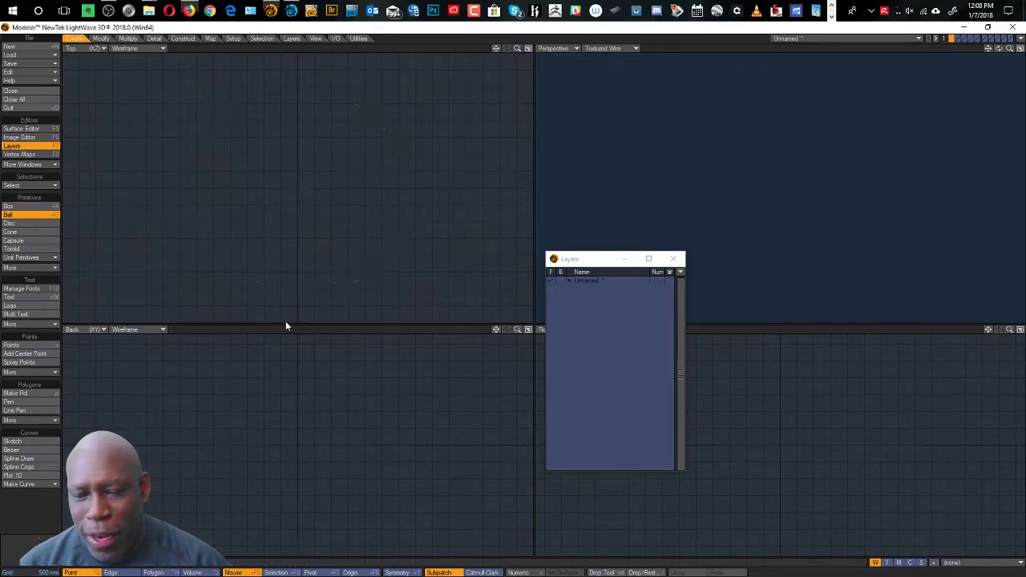
- Create a full ball centred near the origin, drawn in the Top view and given equal height in the Back view
left_click_drag(297, 187, 414, 300)
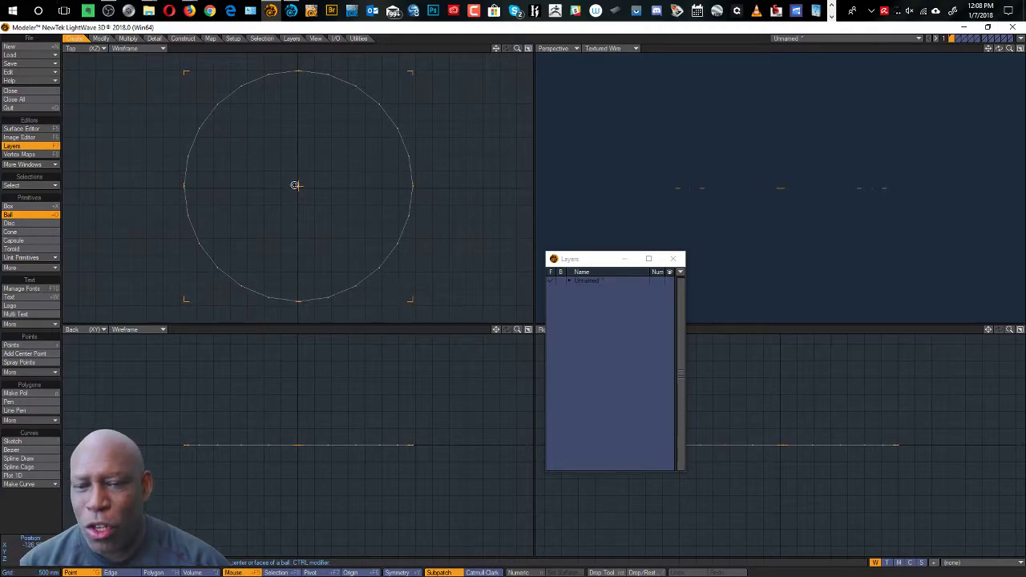
left_click_drag(321, 430, 364, 329, "ctrl")
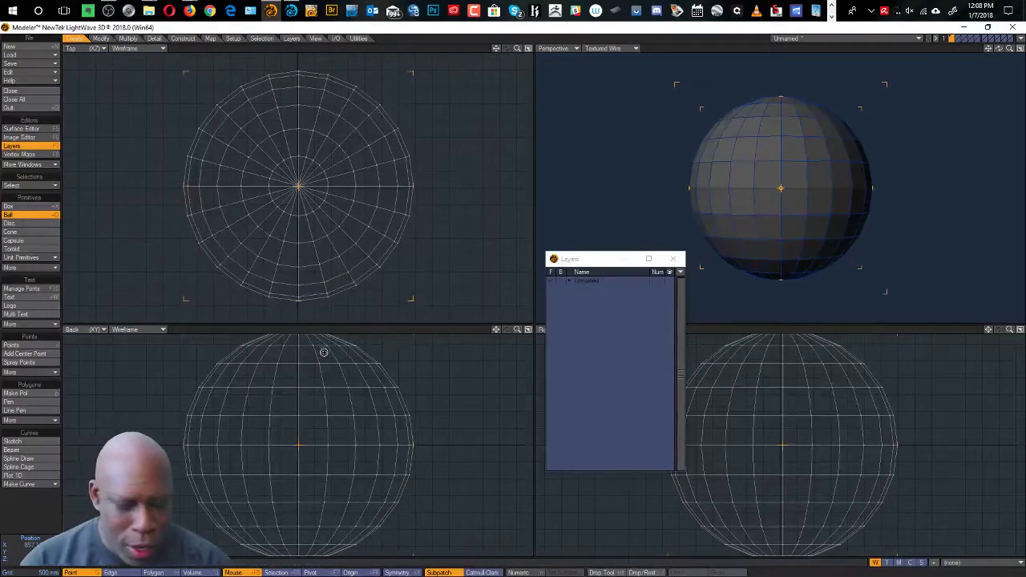
key("Return")
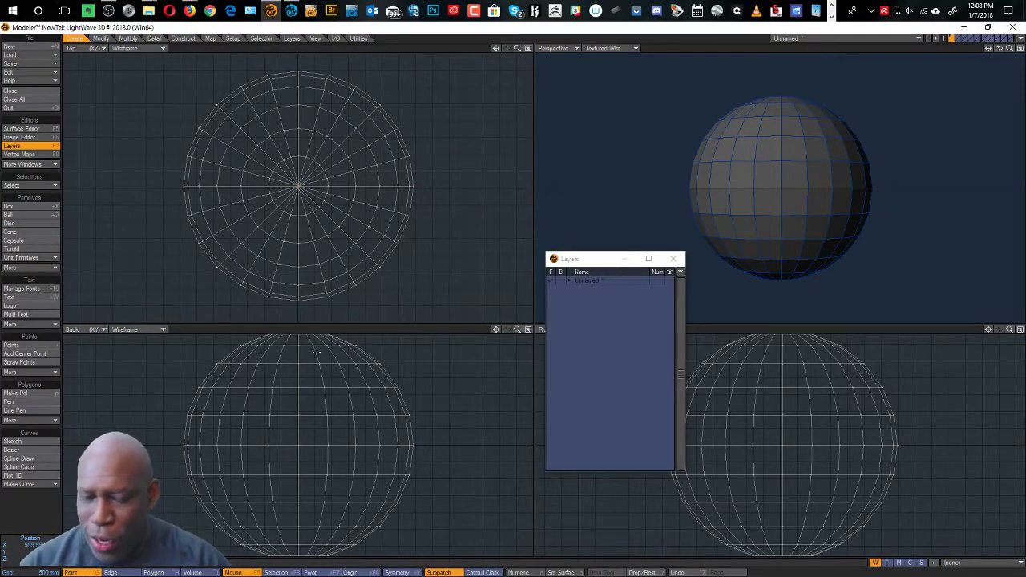
key("a")
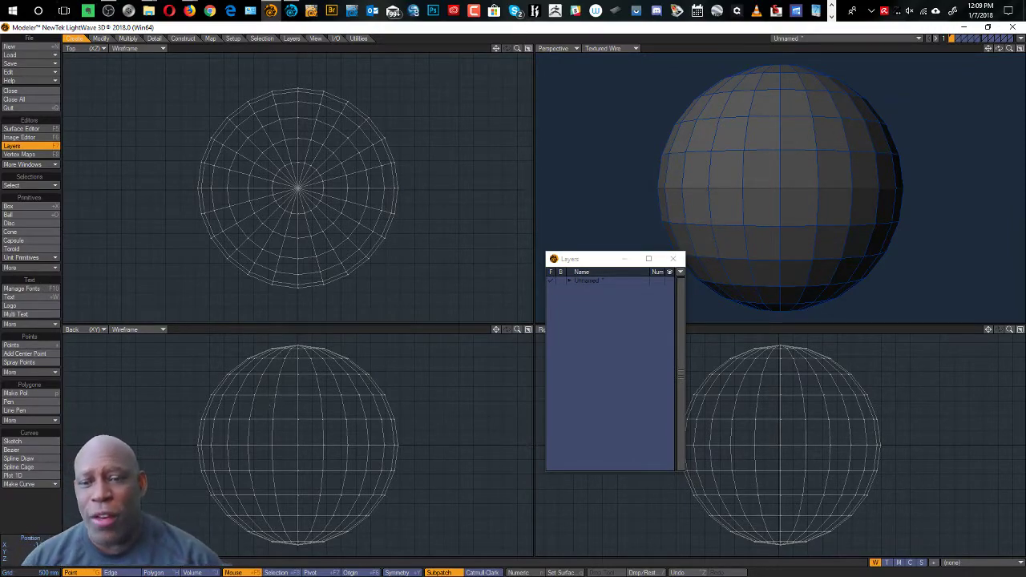
- Move the Layers window toward the middle of the four viewports and check the custom pop-up menu without choosing a command
left_click(595, 263)
left_click_drag(596, 267, 532, 299)
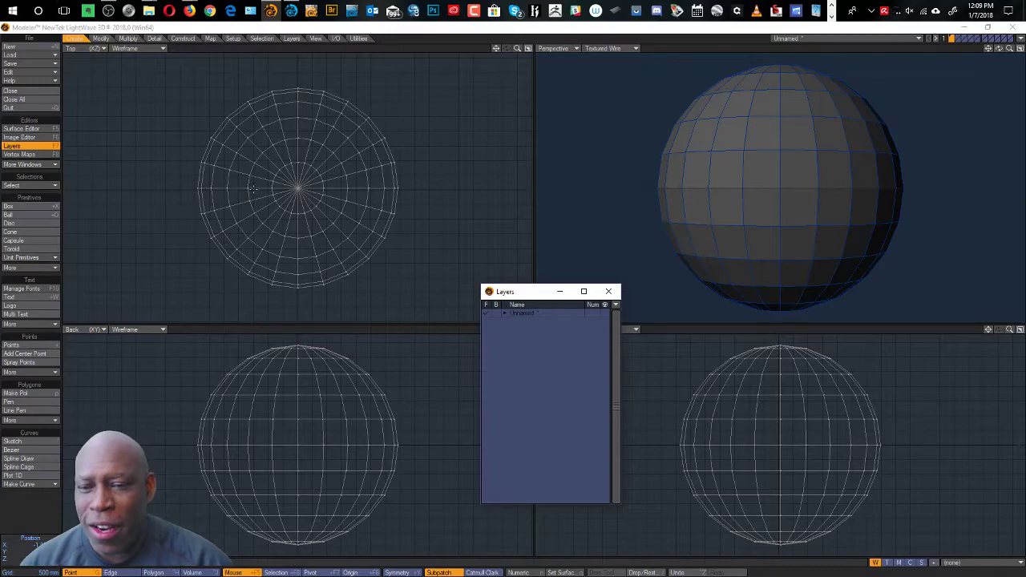
left_click(236, 168, "ctrl+shift")
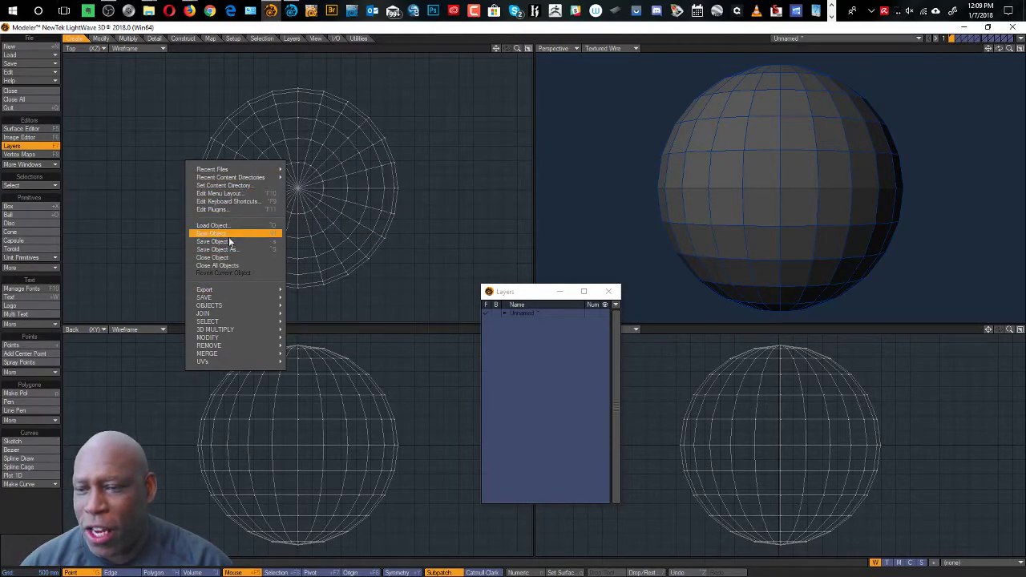
left_click(170, 156)
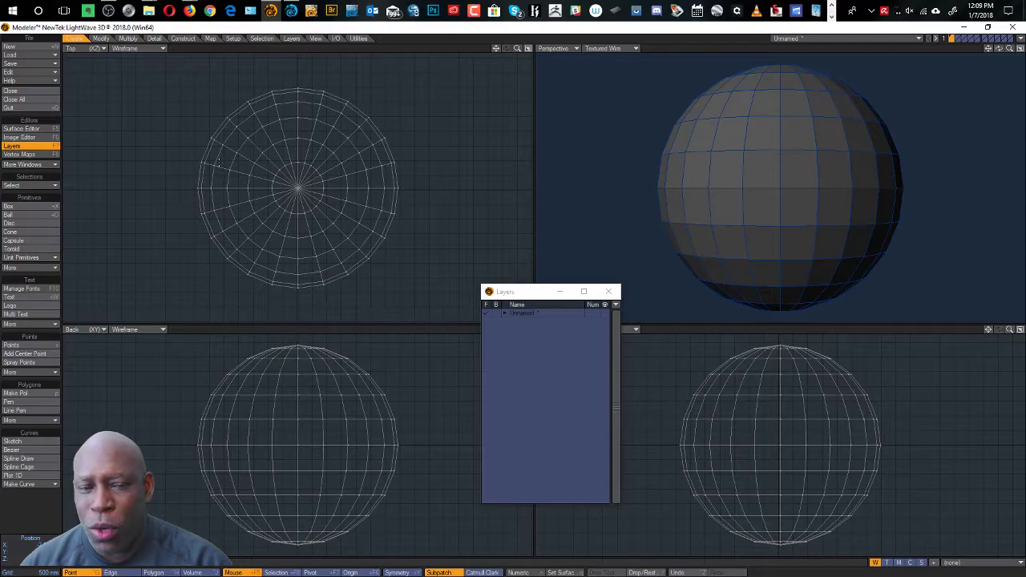
- Apply the Spline Guide tool to the ball and pull its guide points in the Top view to deform the mesh
left_click(213, 161, "ctrl+shift")
mouse_move(216, 170)
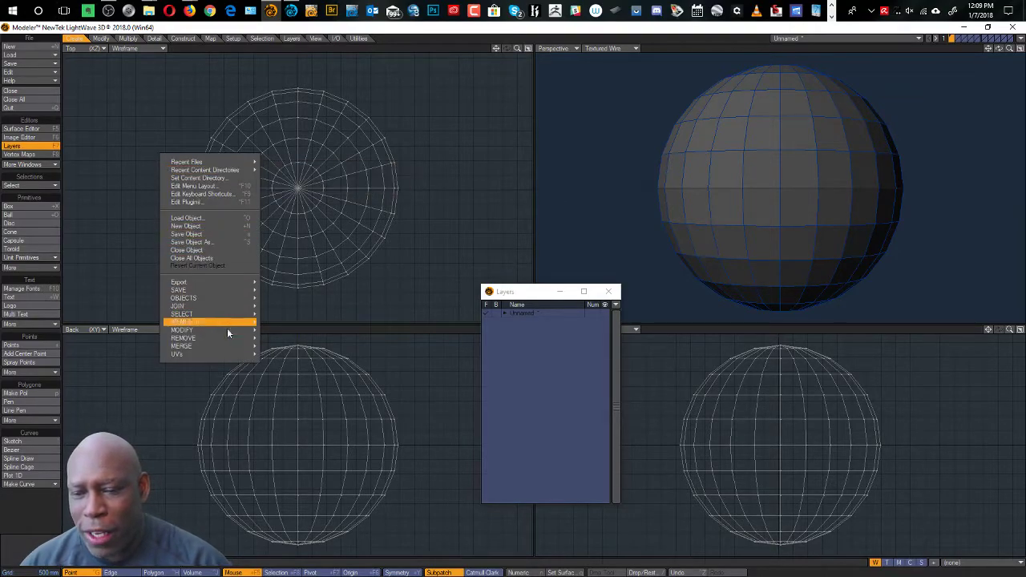
mouse_move(235, 333)
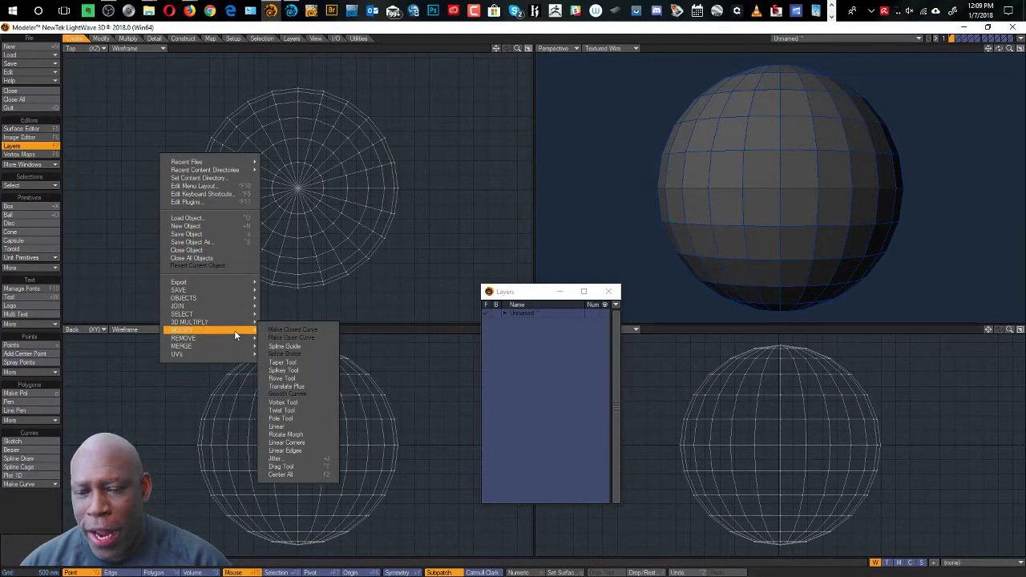
left_click(290, 344)
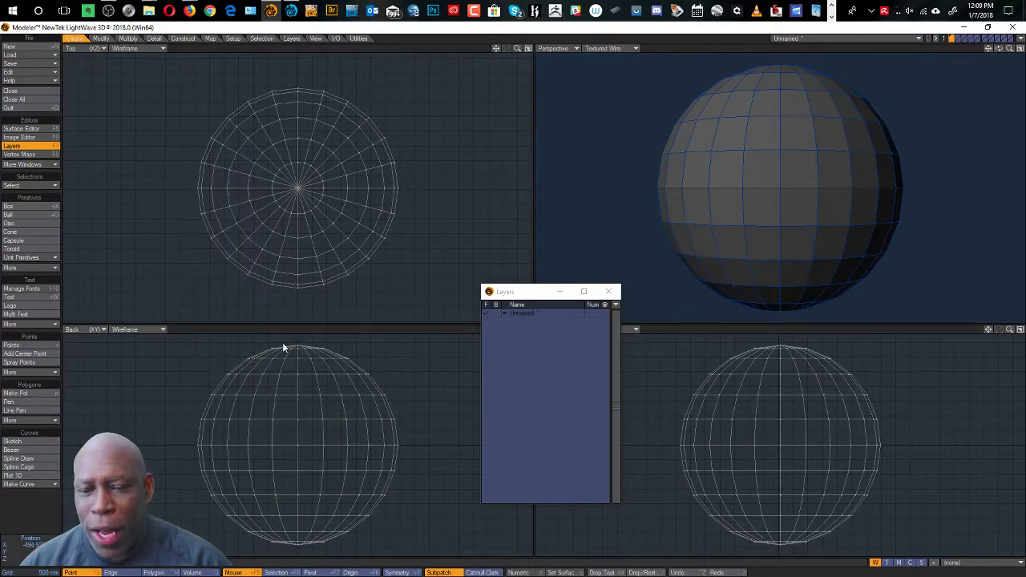
left_click(266, 161)
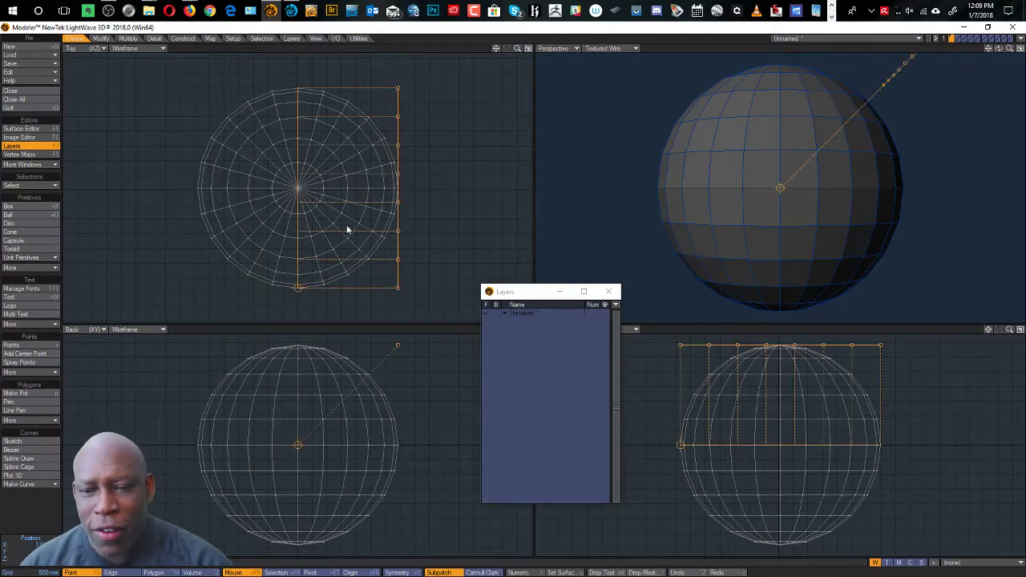
left_click_drag(397, 146, 385, 266)
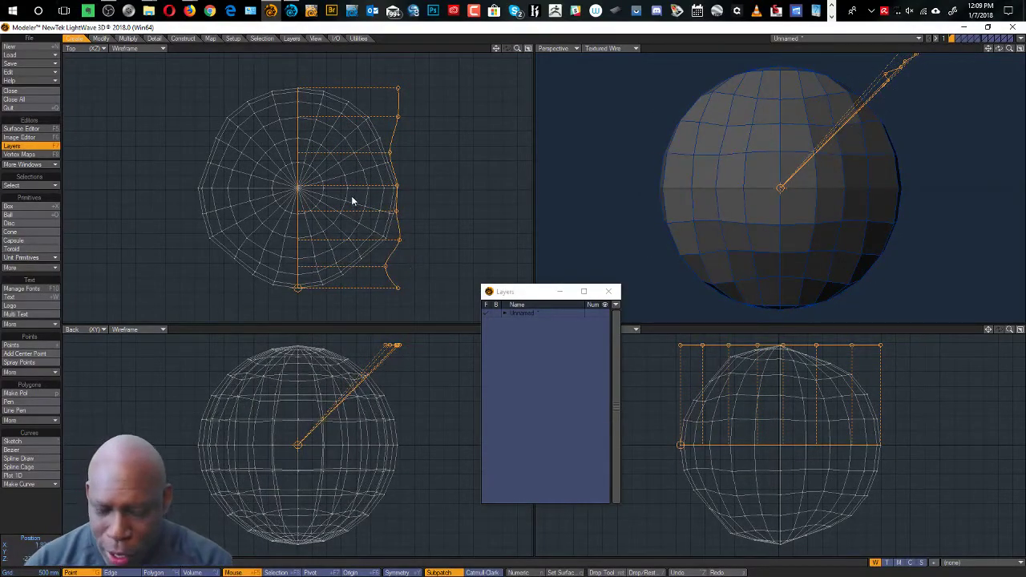
- In the Spline Guide's numeric settings, try 13 curve points and the Y axis, ending on the X axis with 10 curve points
key("n")
left_click_drag(105, 175, 536, 73)
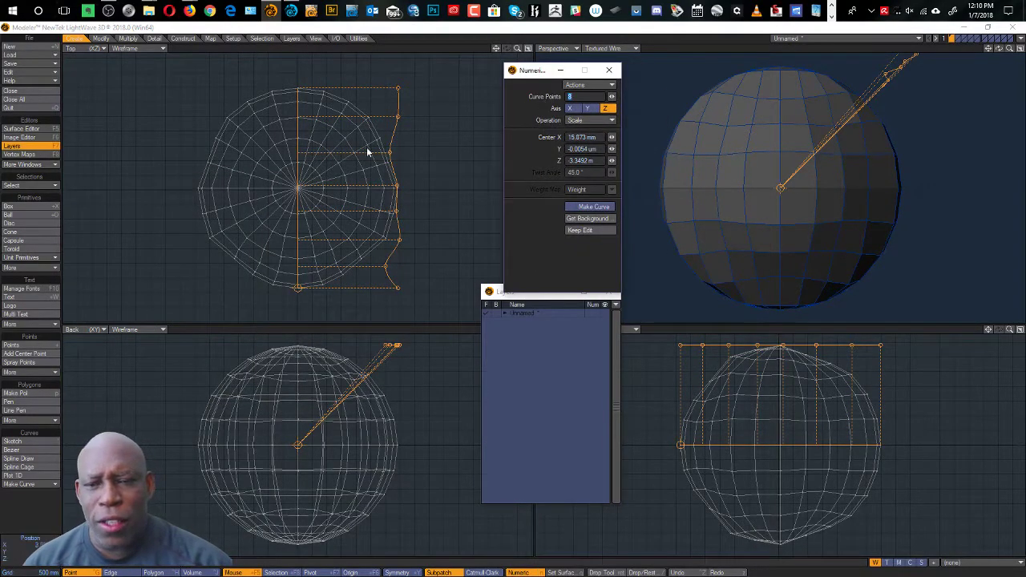
left_click_drag(610, 96, 597, 96)
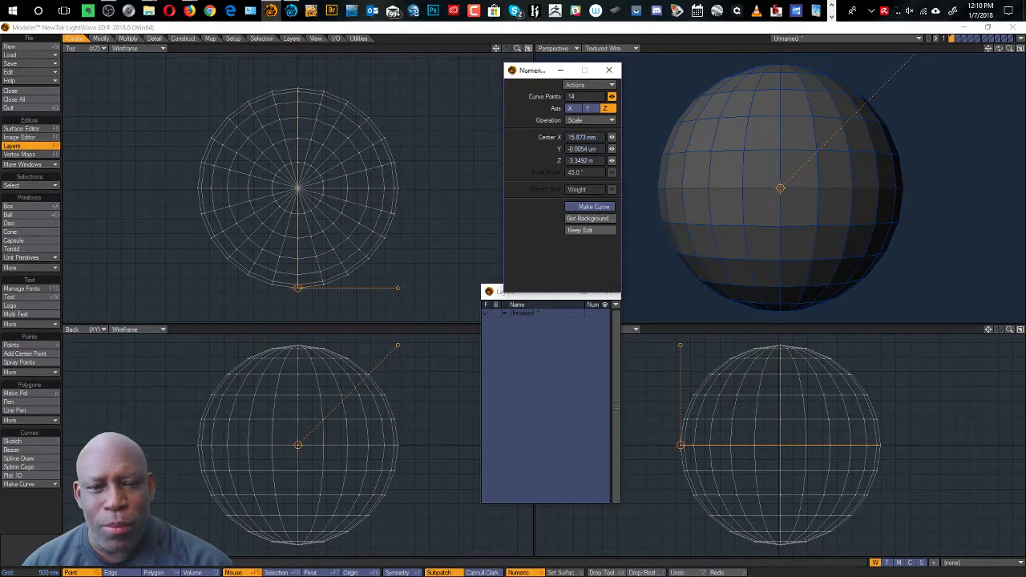
left_click(592, 110)
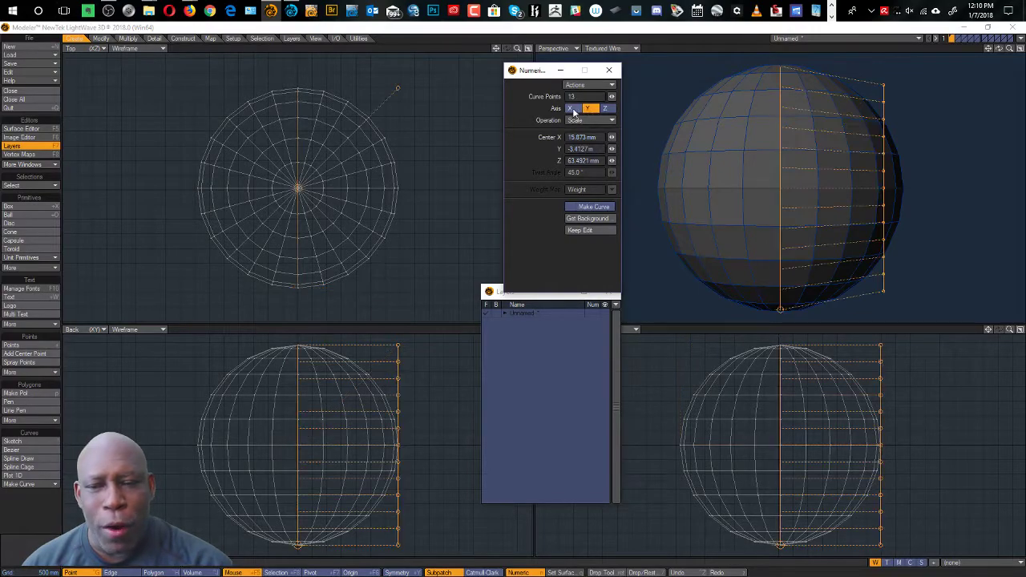
left_click(573, 110)
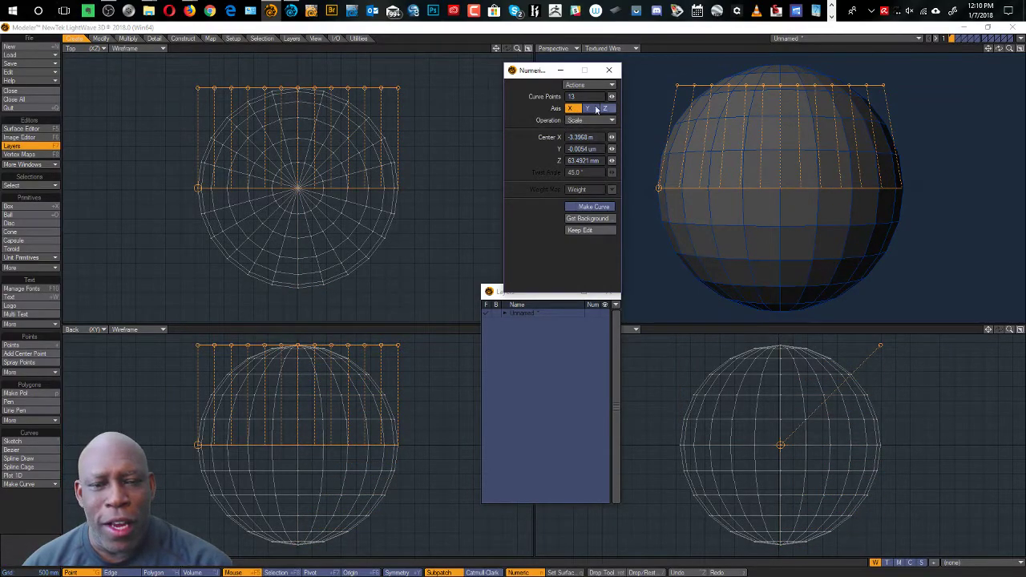
left_click_drag(612, 96, 599, 97)
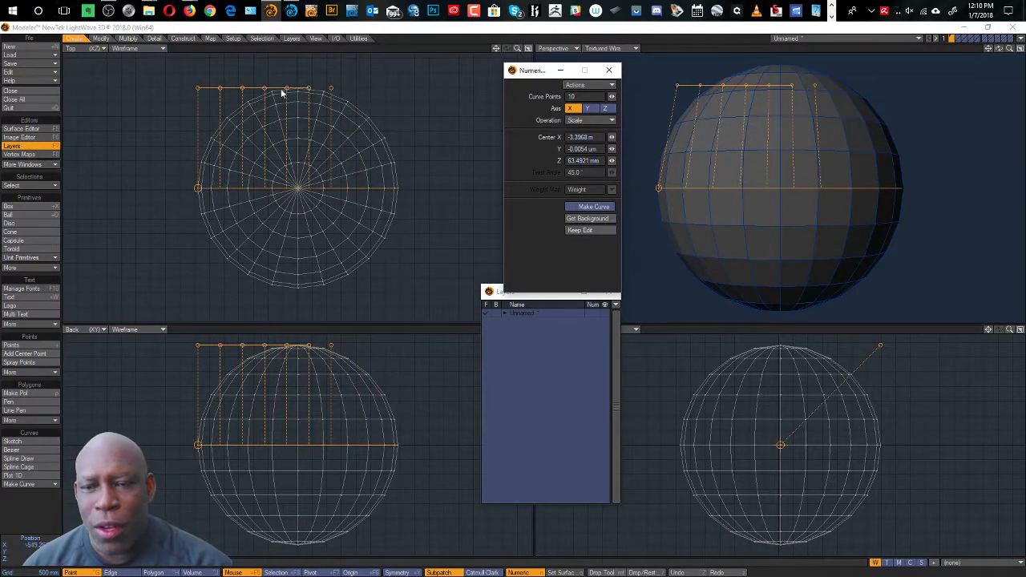
left_click(607, 121)
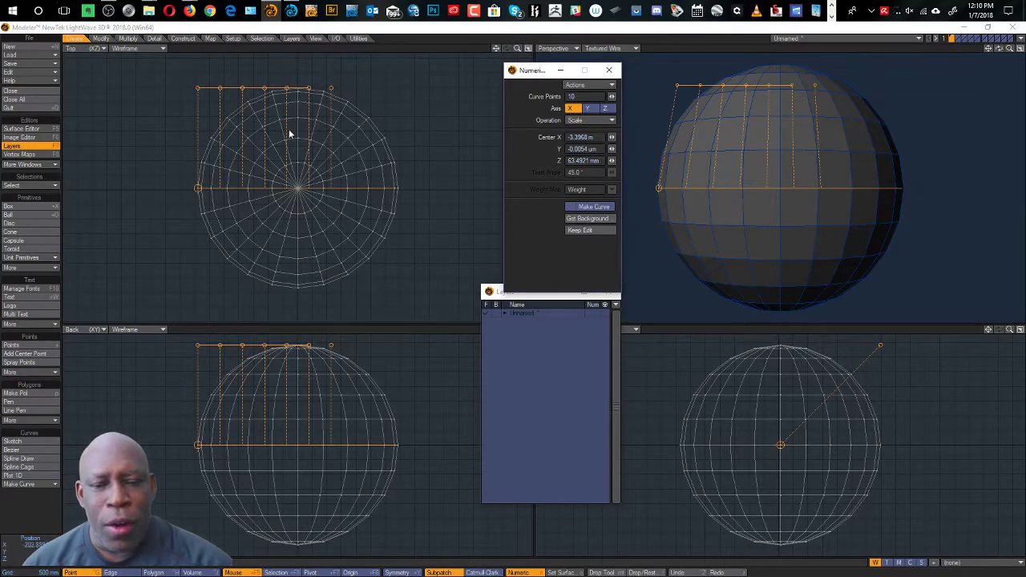
- Deform the ball by moving several X-axis guide points in the Top view, undo the Spline Guide edit and close its numeric settings
left_click_drag(247, 90, 201, 118)
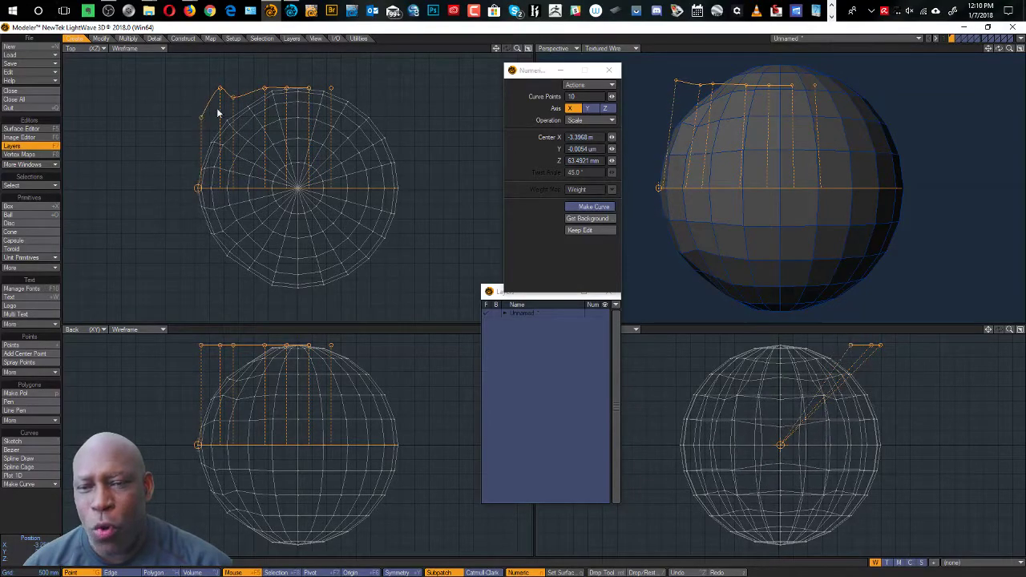
left_click_drag(308, 88, 266, 97)
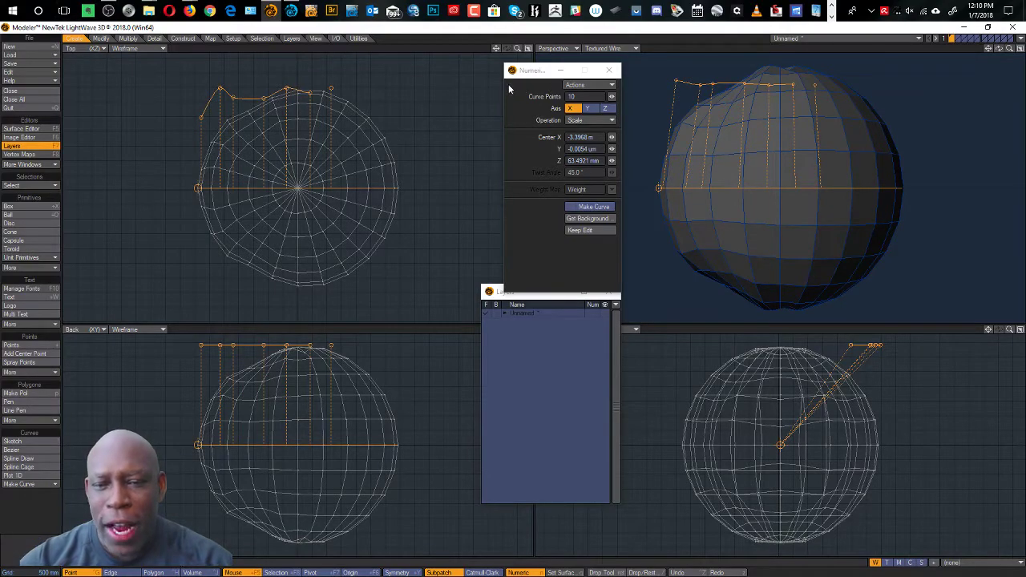
key("ctrl+z")
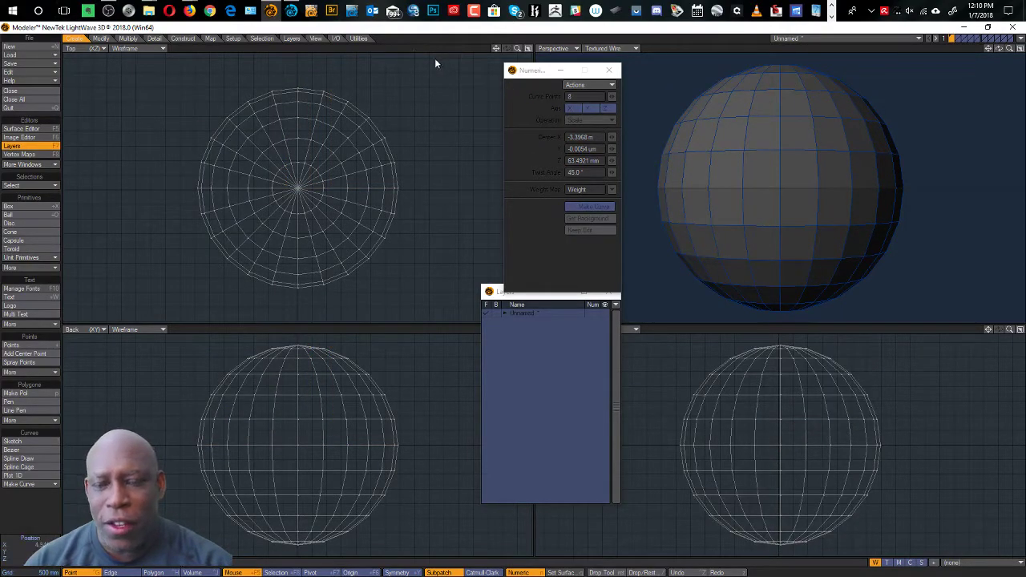
left_click(612, 71)
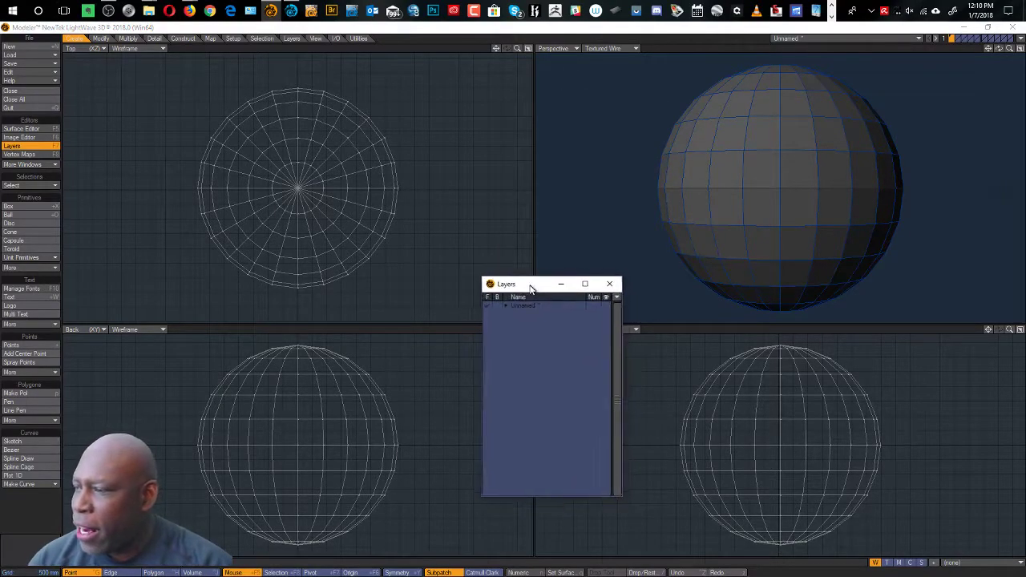
- Examine the tool groups in the custom pop-up menu, including the tools listed under MODIFY, without choosing a command
left_click(443, 123)
left_click(428, 126, "ctrl+shift")
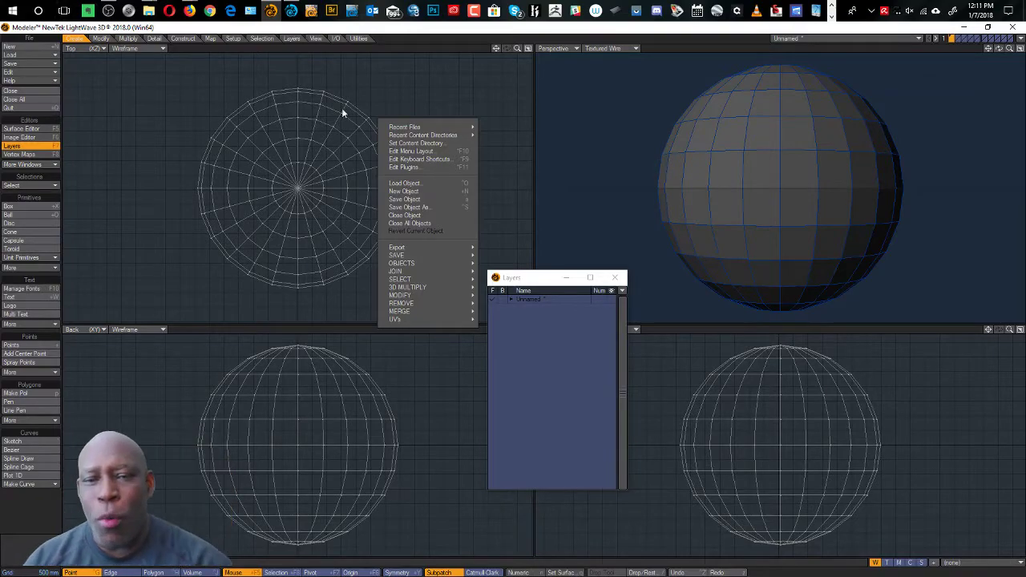
left_click(397, 37)
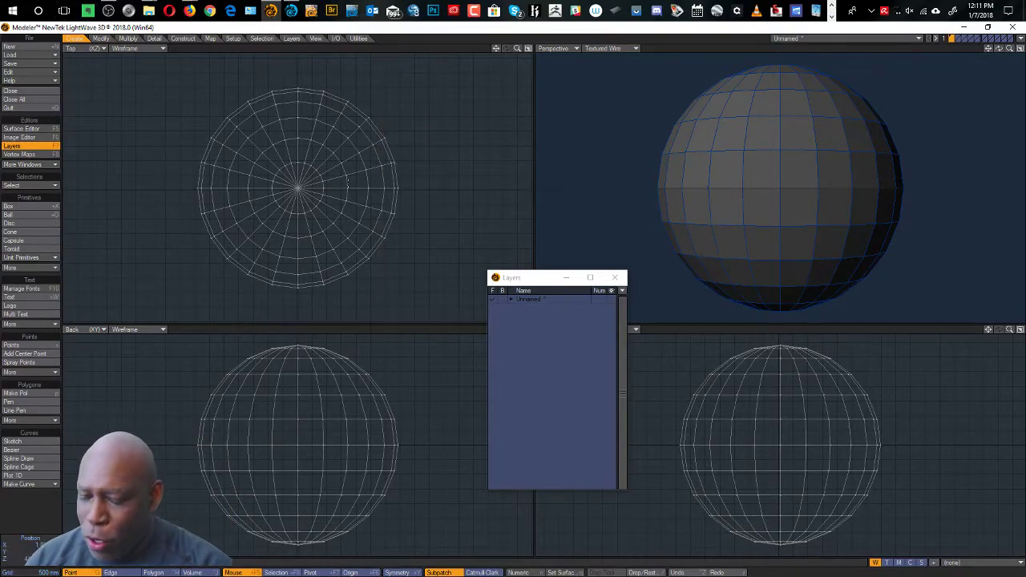
left_click(268, 165, "ctrl+shift")
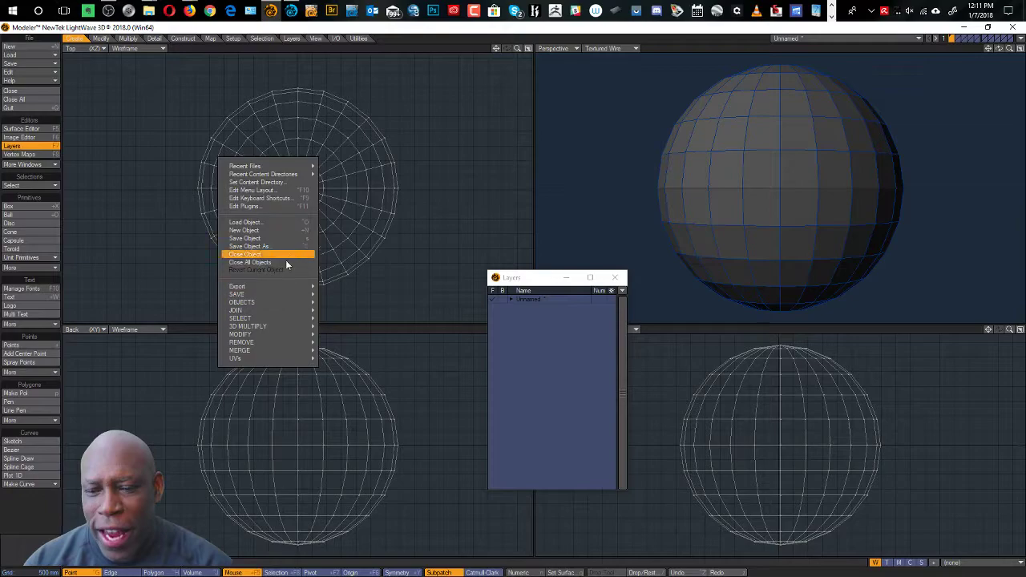
left_click(415, 23)
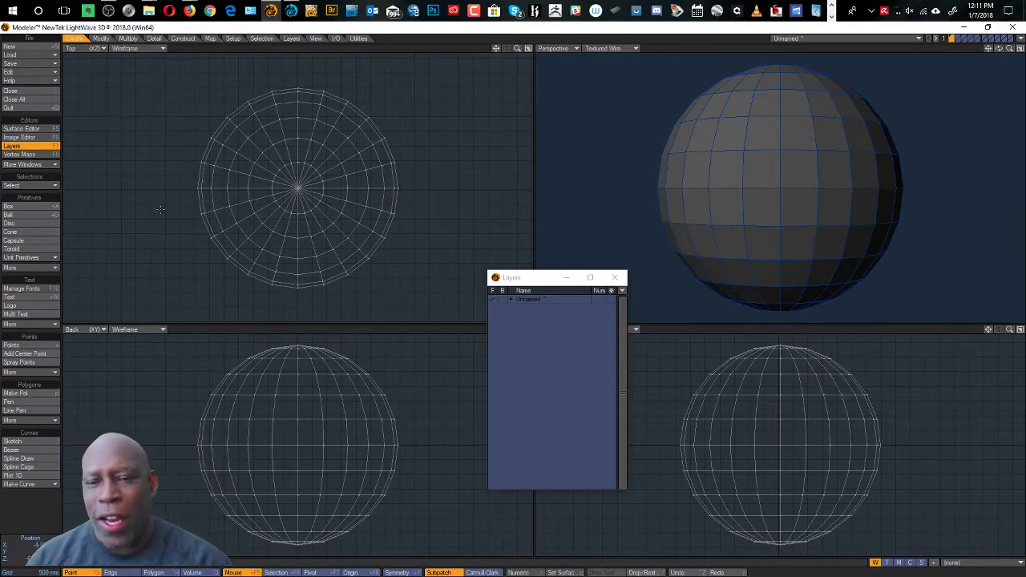
left_click(276, 150, "ctrl+shift")
mouse_move(273, 154)
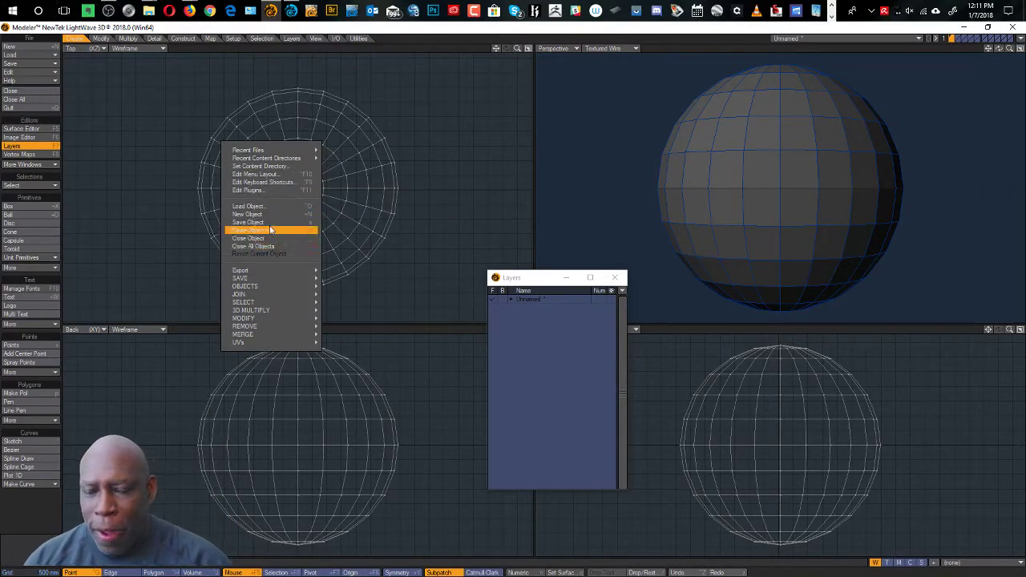
mouse_move(257, 286)
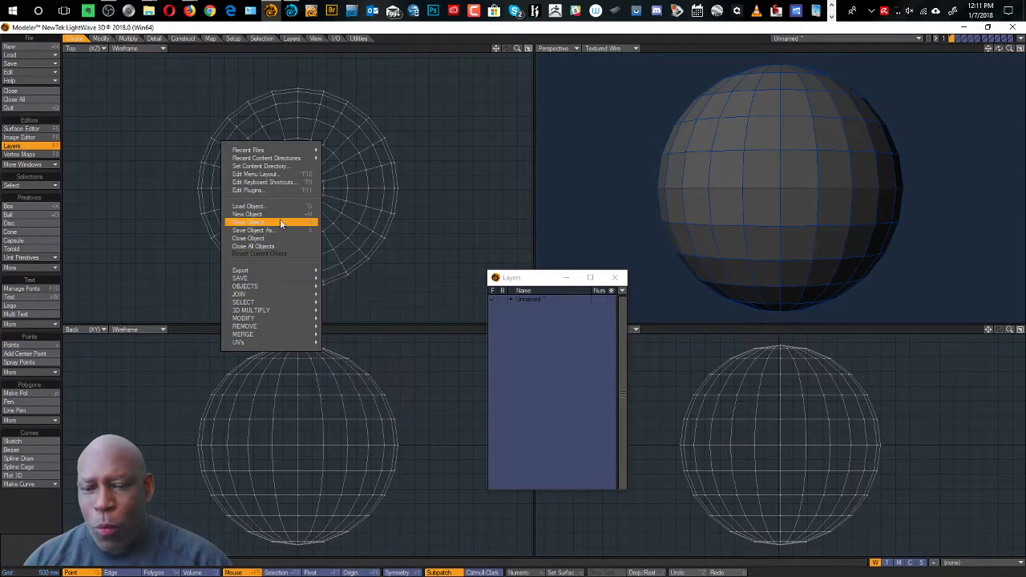
mouse_move(284, 319)
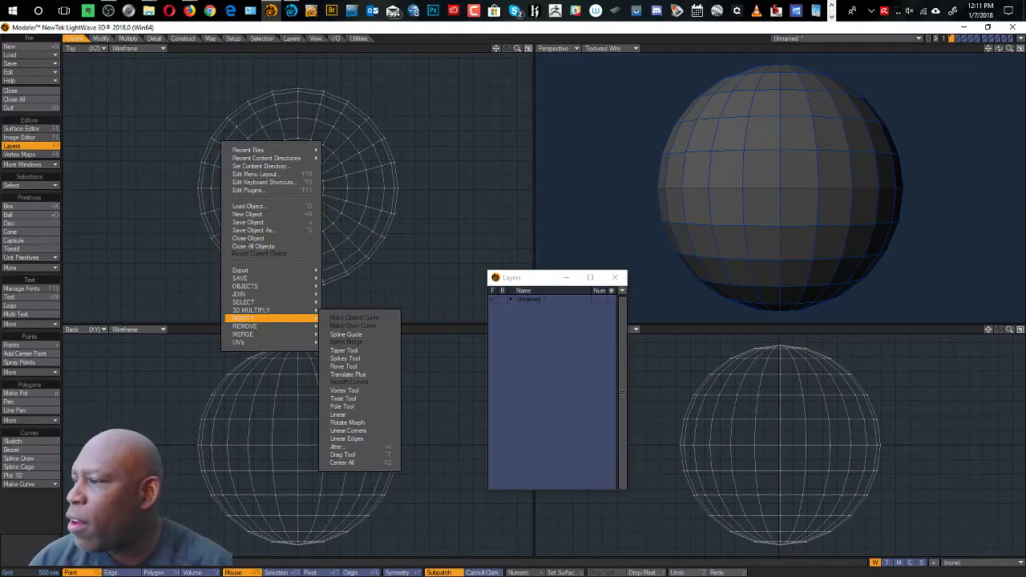
key("Escape")
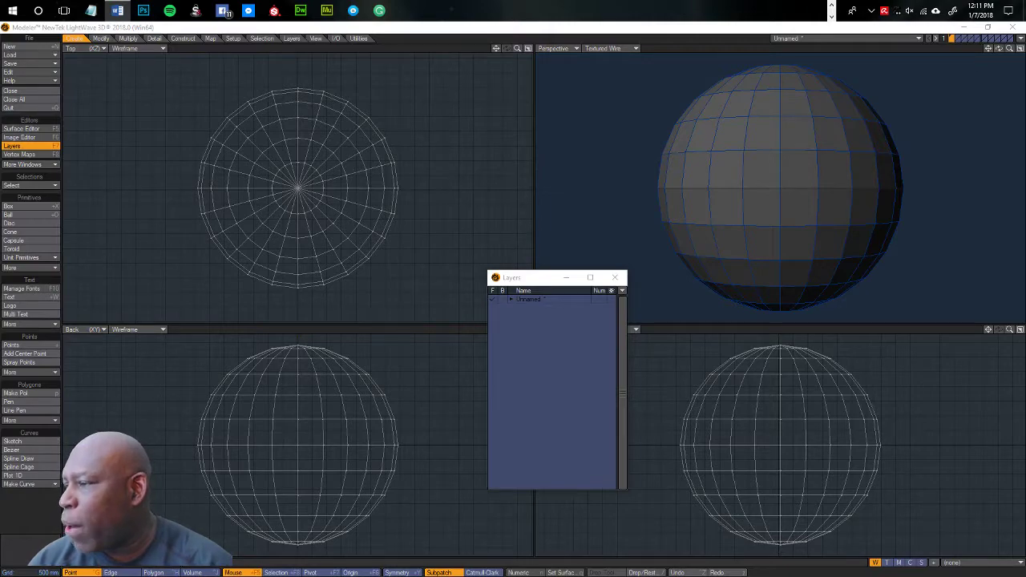
- Select all points of the ball, then switch to polygon mode and select all of its polygons instead
mouse_move(400, 90)
right_mouse_down()
mouse_move(259, 62)
mouse_move(252, 316)
mouse_move(377, 317)
right_mouse_up()
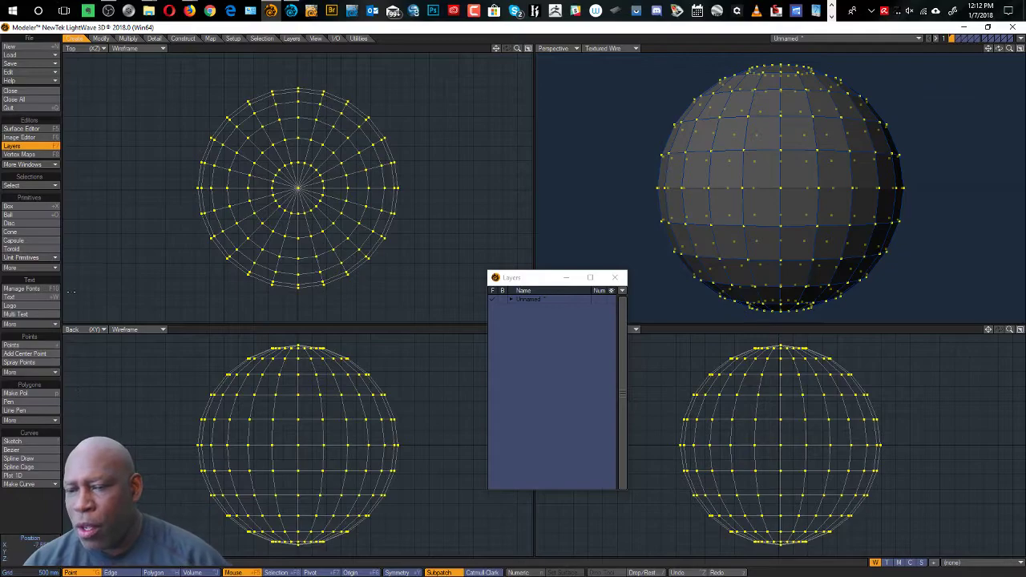
left_click(110, 572)
key("space")
mouse_move(394, 87)
right_mouse_down()
mouse_move(367, 65)
mouse_move(516, 264)
mouse_move(223, 337)
right_mouse_up()
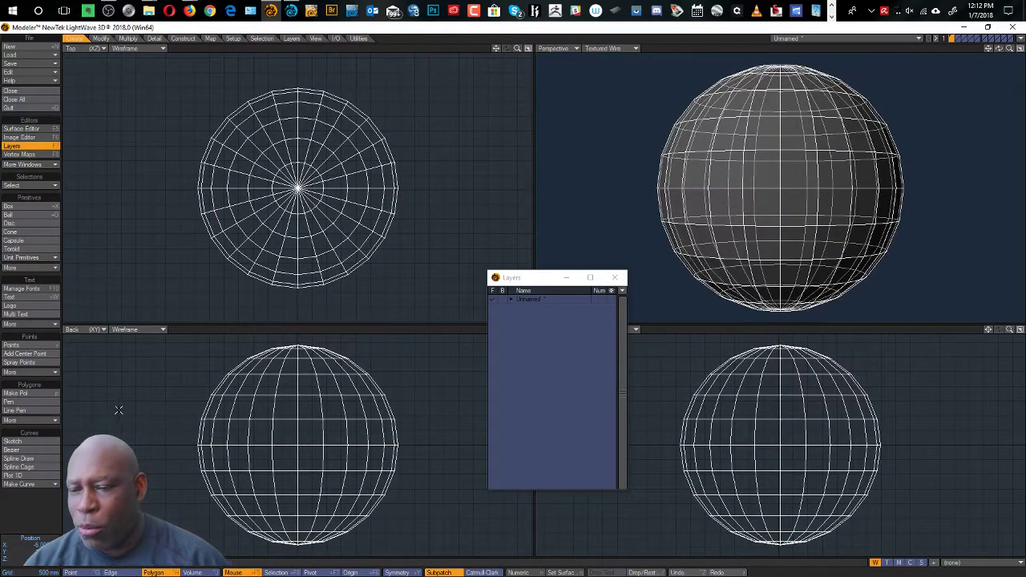
- Apply the Lattice Tool to the selected ball polygons and pull lattice points in the Perspective view to deform the mesh
left_click(101, 39)
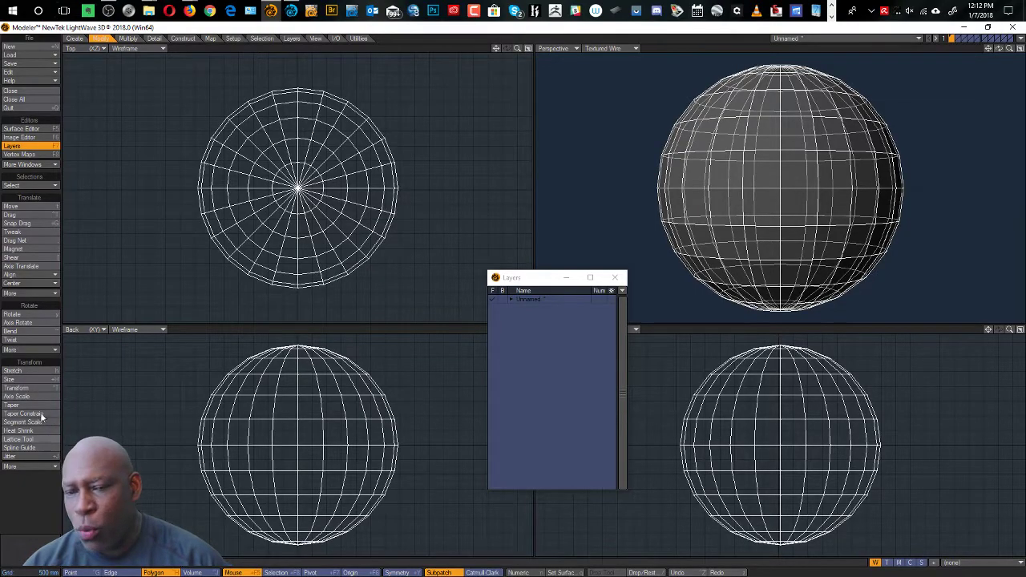
left_click(355, 192, "ctrl+shift")
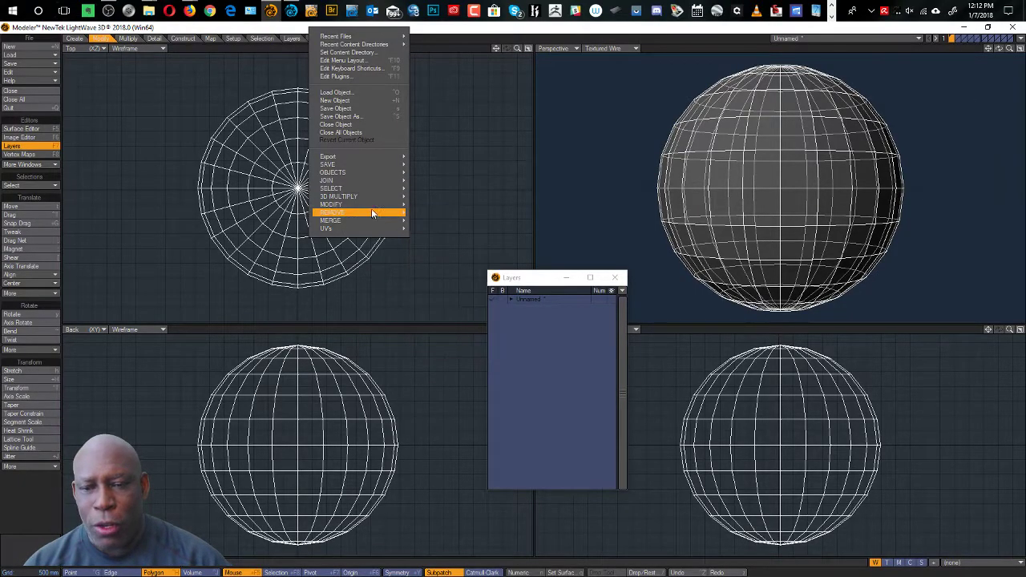
mouse_move(377, 204)
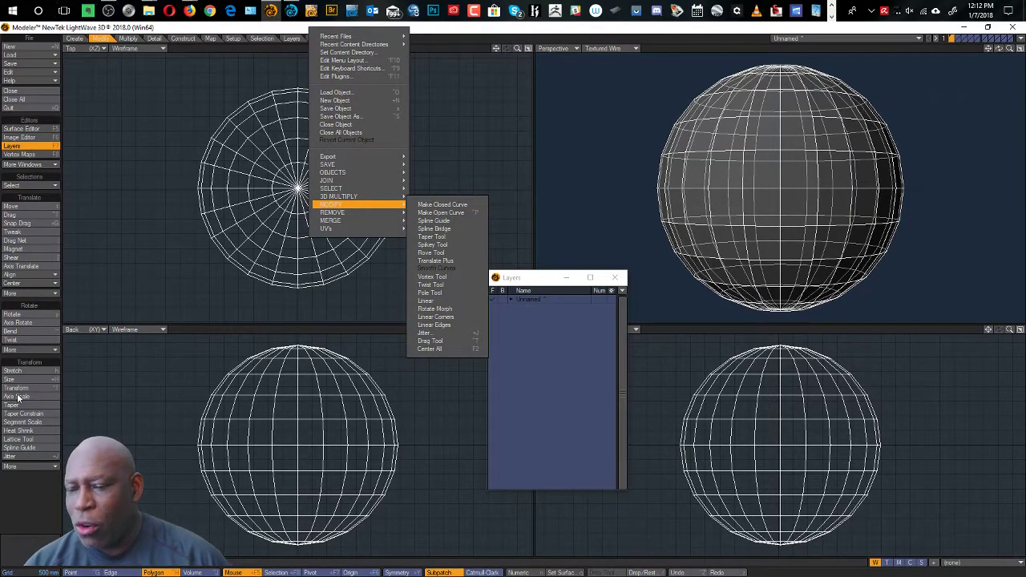
left_click(25, 442)
left_click(28, 441)
left_click_drag(822, 186, 855, 102, "ctrl+alt")
left_click_drag(769, 275, 618, 164, "alt")
left_click_drag(635, 106, 595, 128)
left_click_drag(782, 189, 723, 206, "ctrl+alt")
left_click_drag(880, 214, 776, 194, "alt")
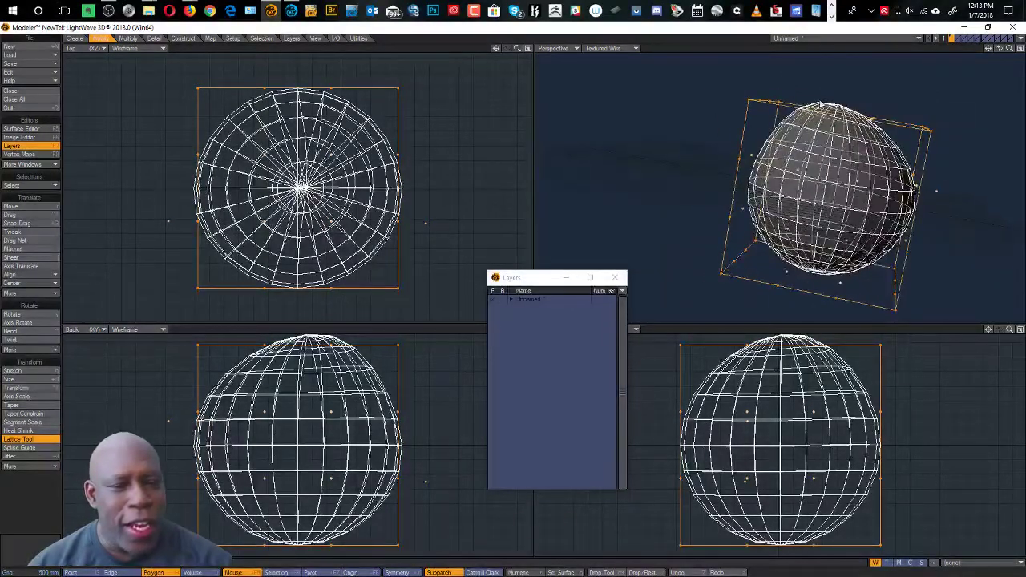
- Pull another upper lattice point outward, then enlarge the Perspective view to full size with the Layers window clear of the ball
left_click_drag(873, 129, 914, 72)
left_click_drag(802, 222, 758, 159, "alt")
key("KP_0")
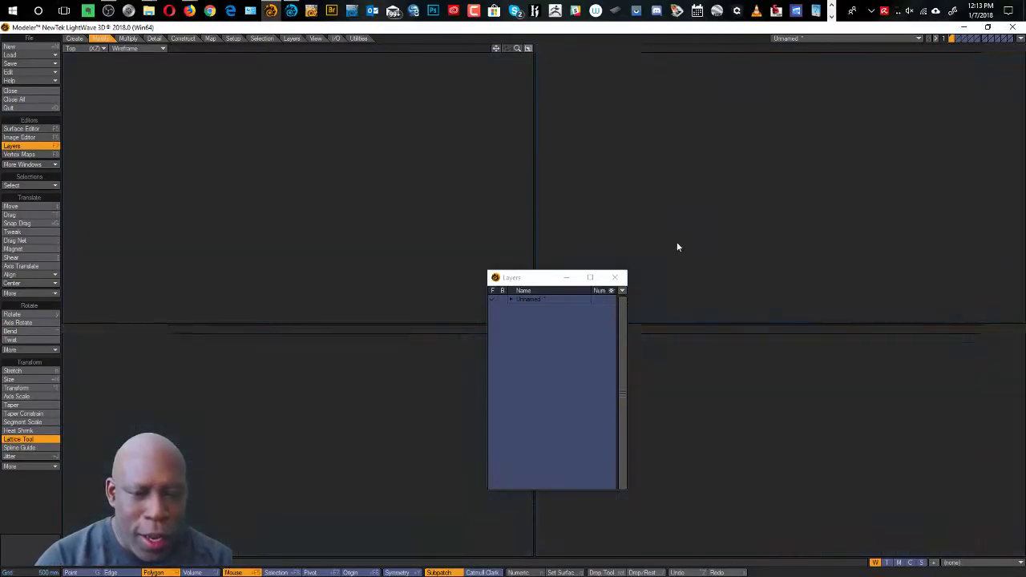
left_click_drag(540, 284, 882, 202)
key("a")
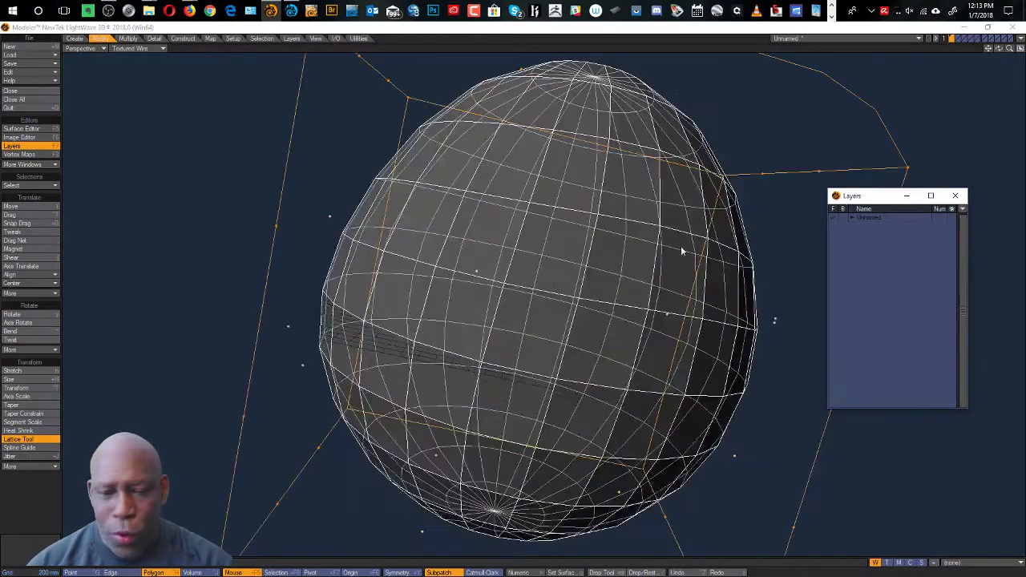
- Reshape the ball further by pulling lattice points on several sides of the cage in the full-size Perspective view
left_click_drag(650, 193, 572, 329, "ctrl+alt")
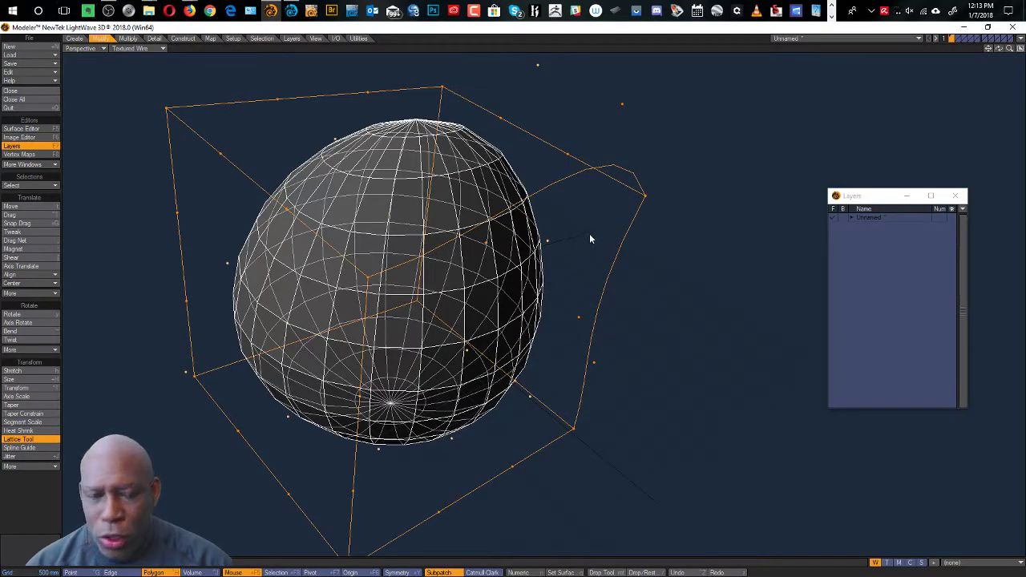
left_click_drag(591, 223, 390, 545)
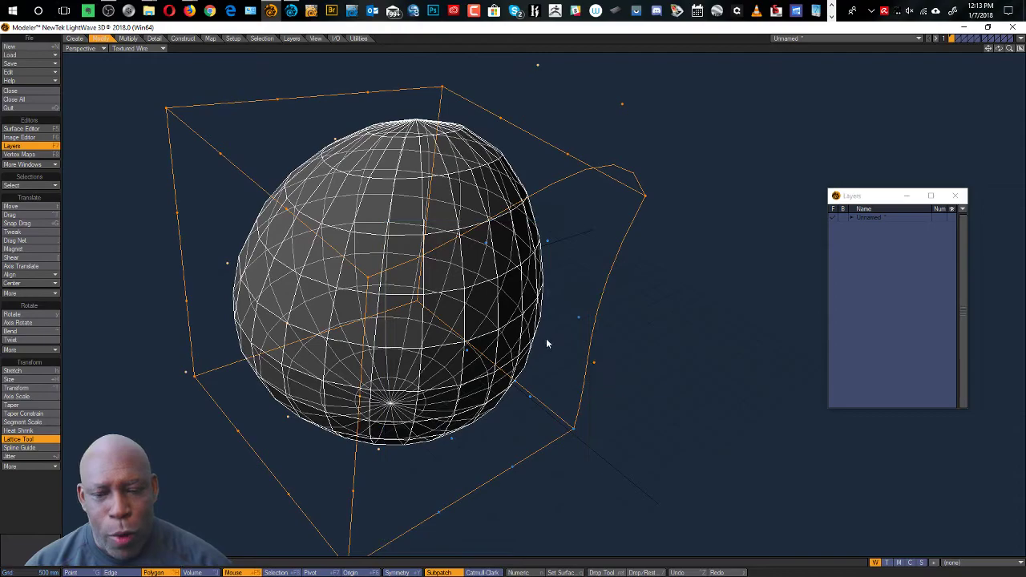
left_click_drag(568, 343, 550, 324)
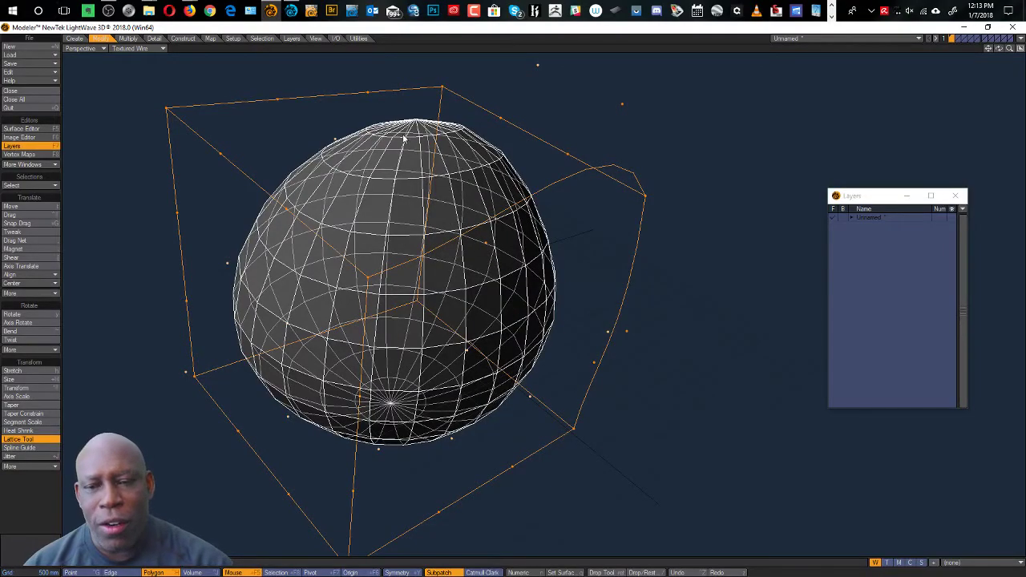
left_click_drag(490, 311, 614, 291, "ctrl+alt")
left_click_drag(566, 216, 673, 324)
left_click_drag(632, 269, 597, 265)
left_click_drag(598, 308, 664, 334, "alt")
left_click_drag(504, 340, 441, 315, "alt")
left_click_drag(607, 348, 619, 287)
left_click_drag(449, 303, 499, 207, "alt")
left_click_drag(738, 225, 763, 206)
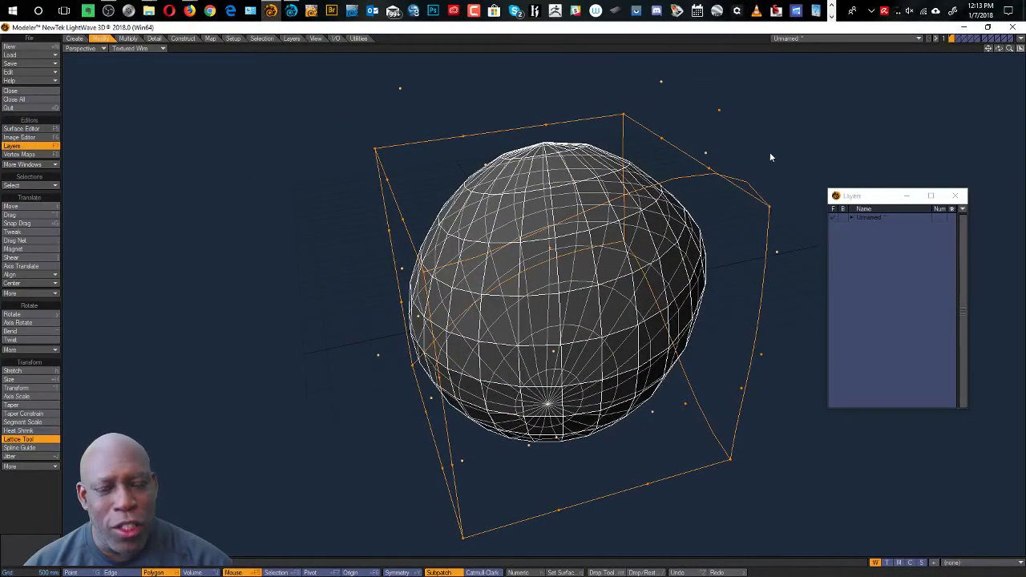
- In the Lattice Tool's numeric settings, set the lattice shape to Ball and fit the view to the result
key("n")
left_click_drag(538, 75, 174, 120)
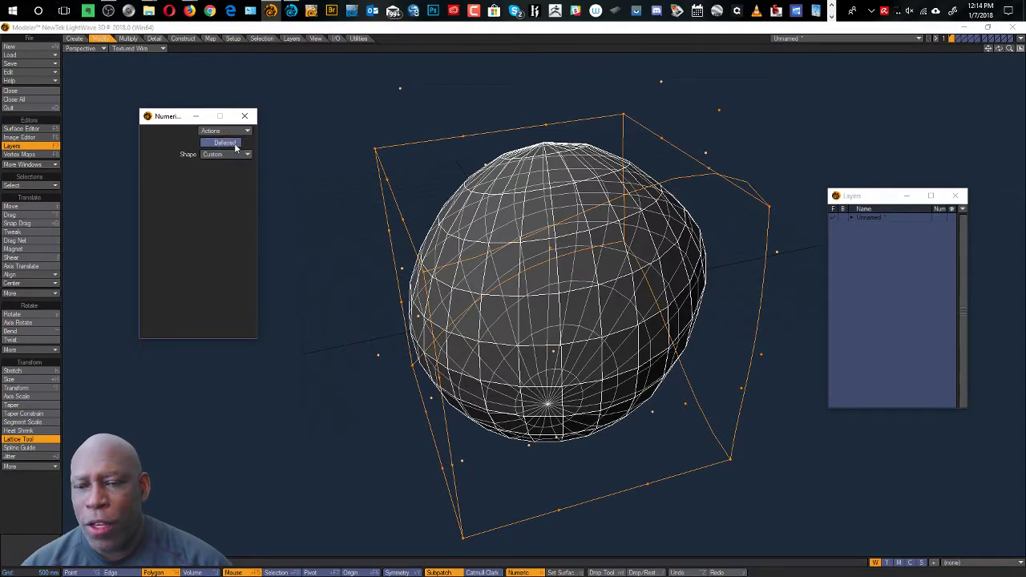
left_click(240, 158)
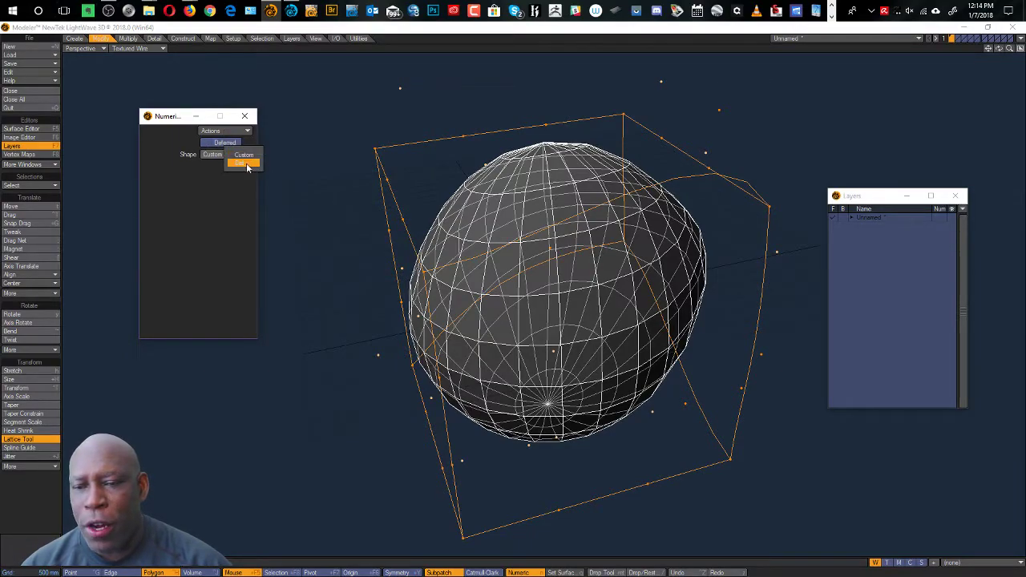
left_click(242, 164)
key("a")
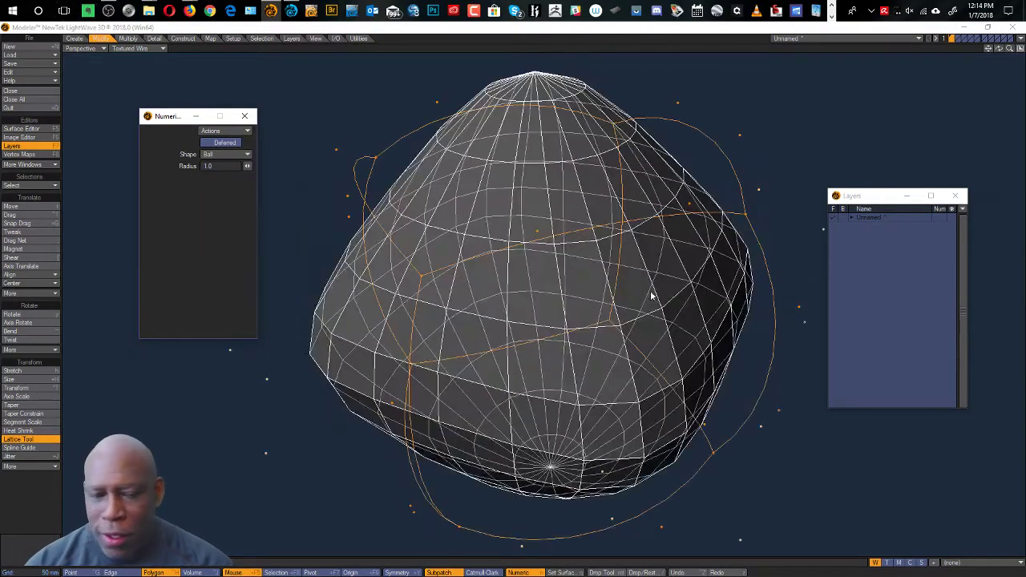
- Inspect the mesh deformed by the ball-shaped lattice from several angles and distances
scroll(651, 257, "down", 3)
left_click_drag(652, 258, 576, 228, "alt")
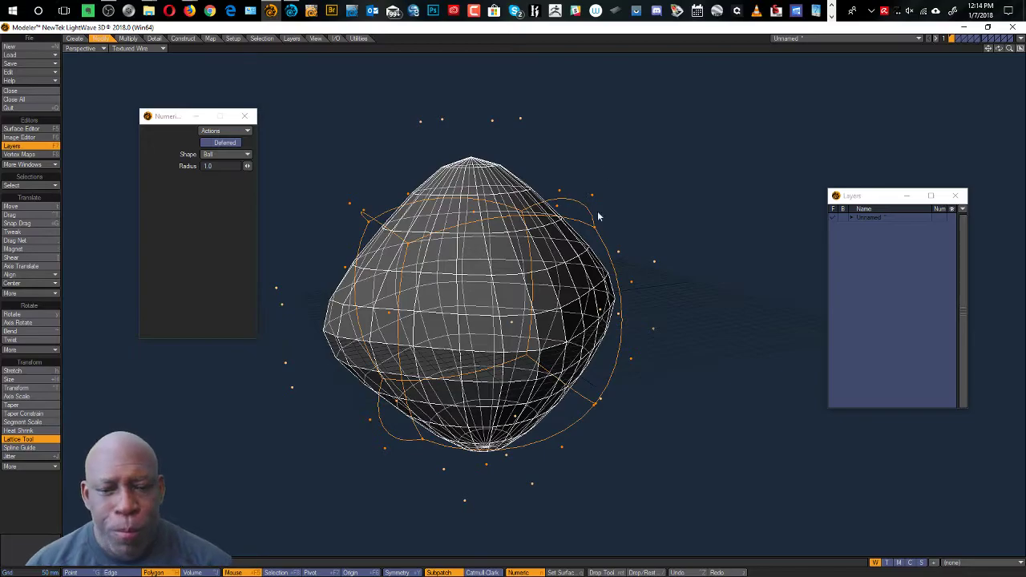
left_click_drag(708, 264, 509, 315)
scroll(509, 315, "up", 2)
scroll(509, 315, "up", 3)
scroll(509, 315, "down", 3)
scroll(597, 266, "up", 3)
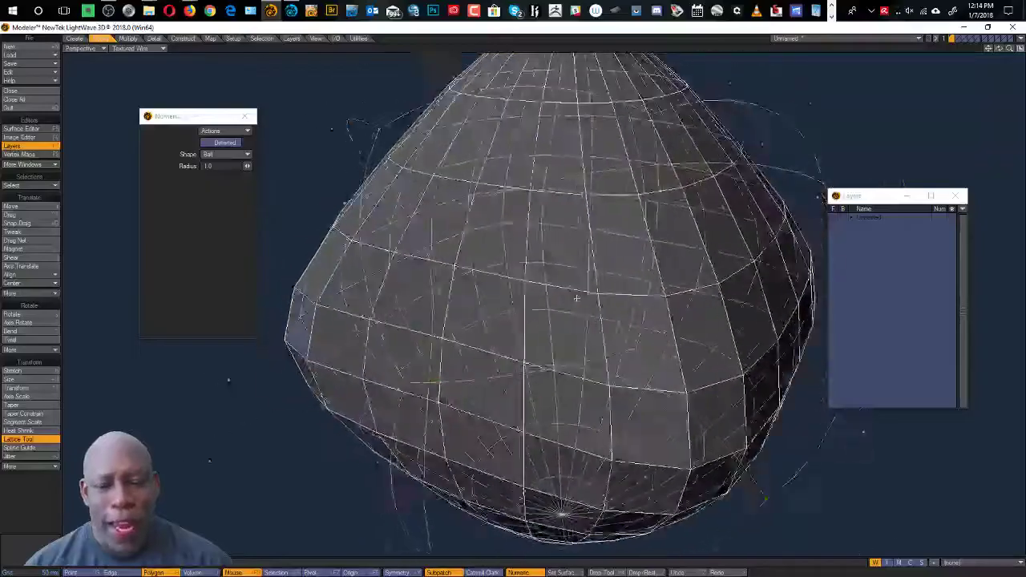
scroll(597, 266, "down", 3)
left_click_drag(597, 266, 393, 371, "alt")
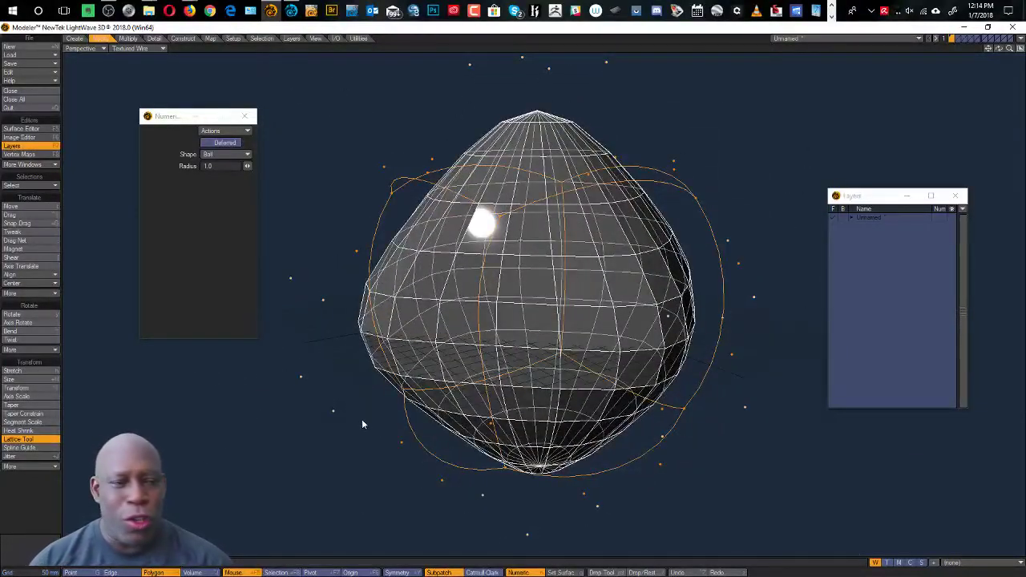
- Drop the Lattice Tool and clear the polygon selection on the deformed ball
key("space")
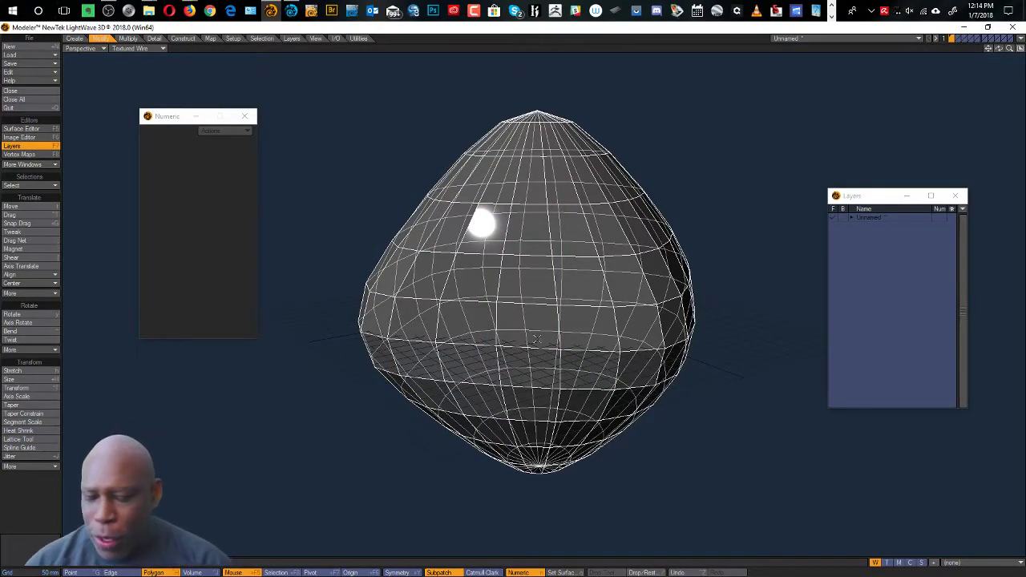
left_click(484, 50)
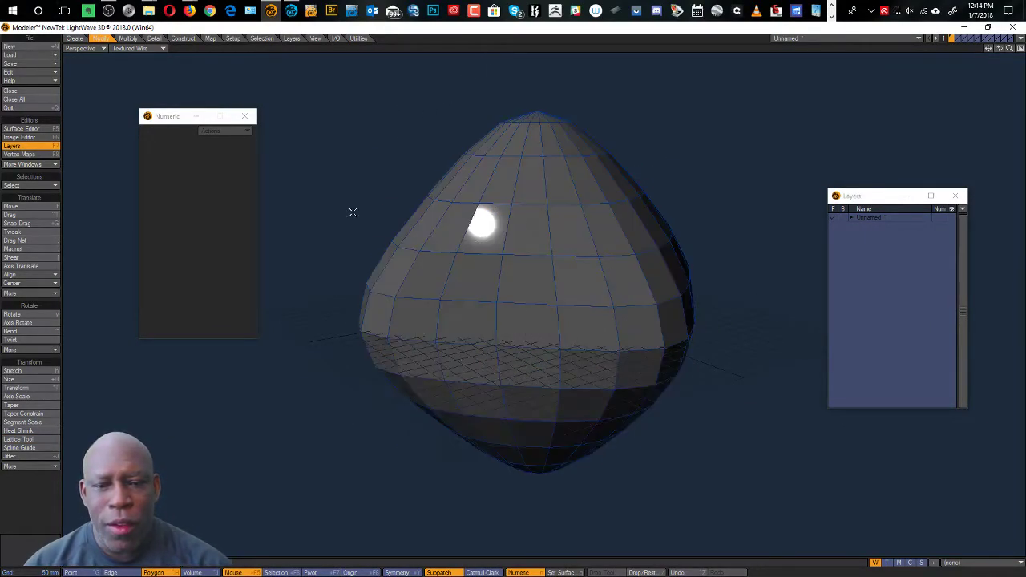
mouse_move(679, 264)
left_mouse_down("alt")
mouse_move(435, 309)
mouse_move(414, 272)
mouse_move(607, 408)
mouse_move(420, 364)
mouse_move(540, 367)
mouse_move(659, 312)
mouse_move(630, 287)
mouse_move(648, 281)
mouse_move(619, 291)
left_mouse_up("alt")
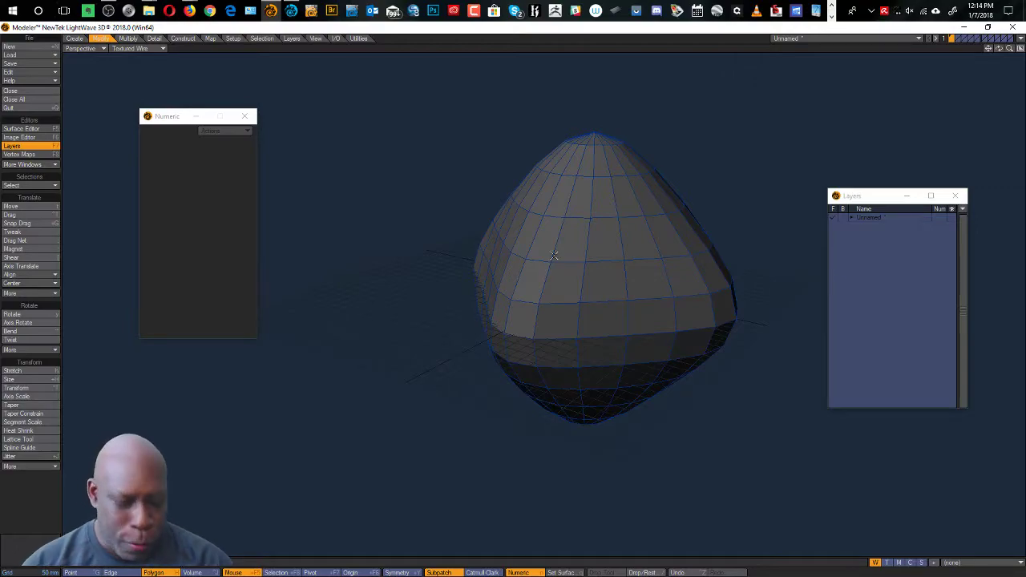
- Delete the deformed ball in the four-viewport layout and move the Numeric window clear of the Top view
key("0")
key("Delete")
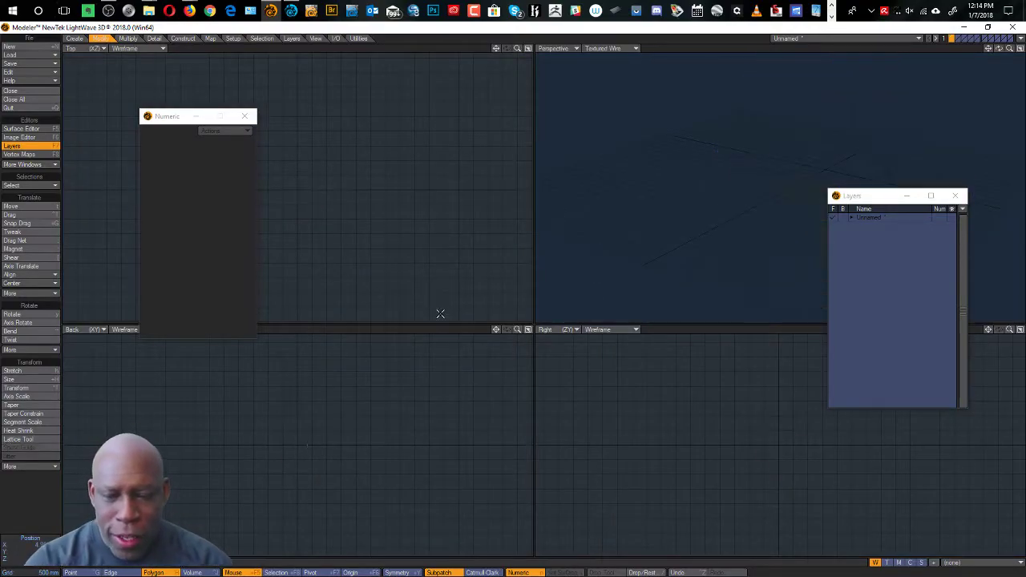
left_click_drag(169, 117, 665, 151)
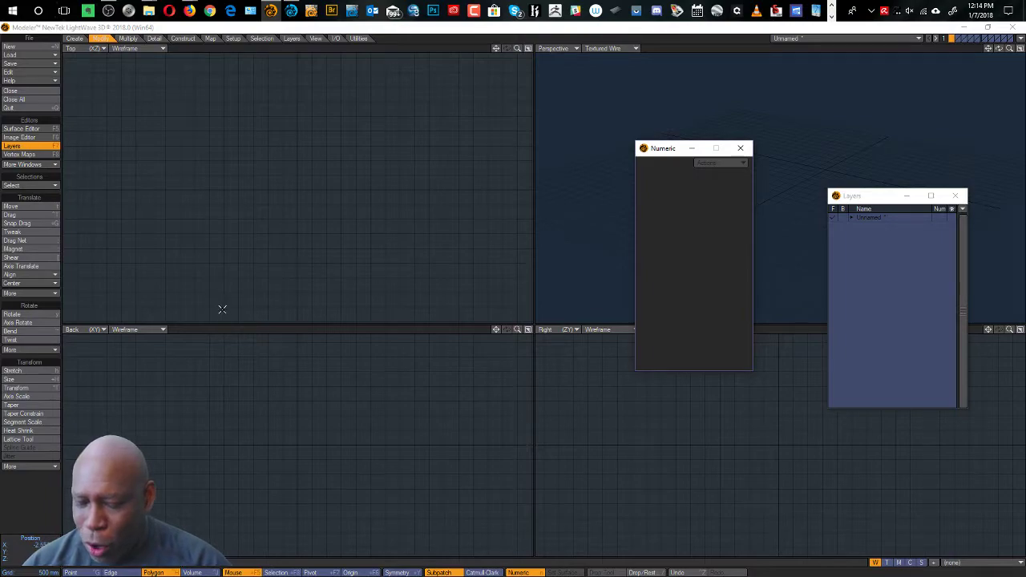
- Create a globe-type ball about 1.5 m in radius with 24 sides and 12 segments, and move it about 9.94 m along X
key("shift+o")
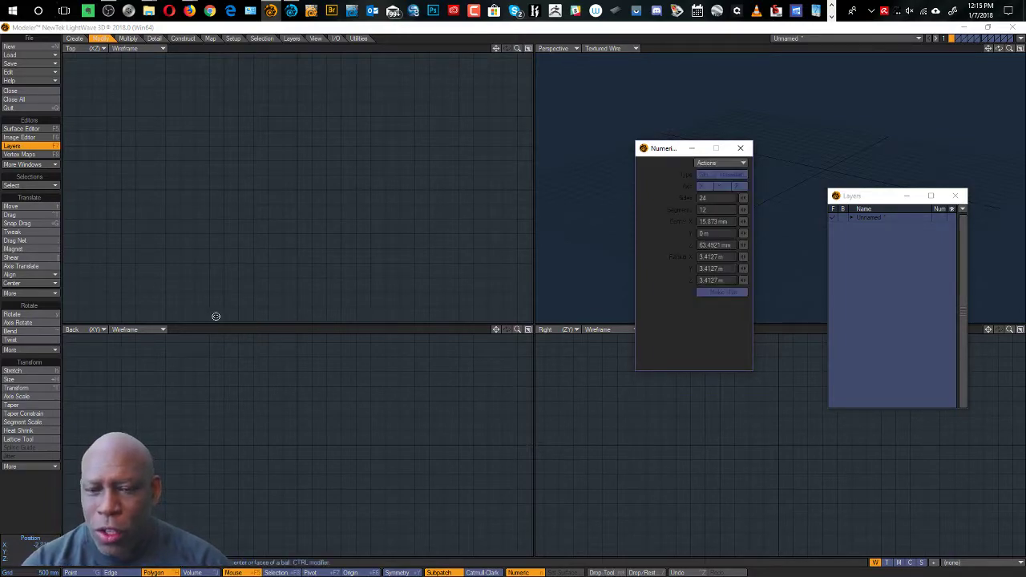
left_click_drag(120, 160, 168, 197)
left_click_drag(133, 339, 150, 401)
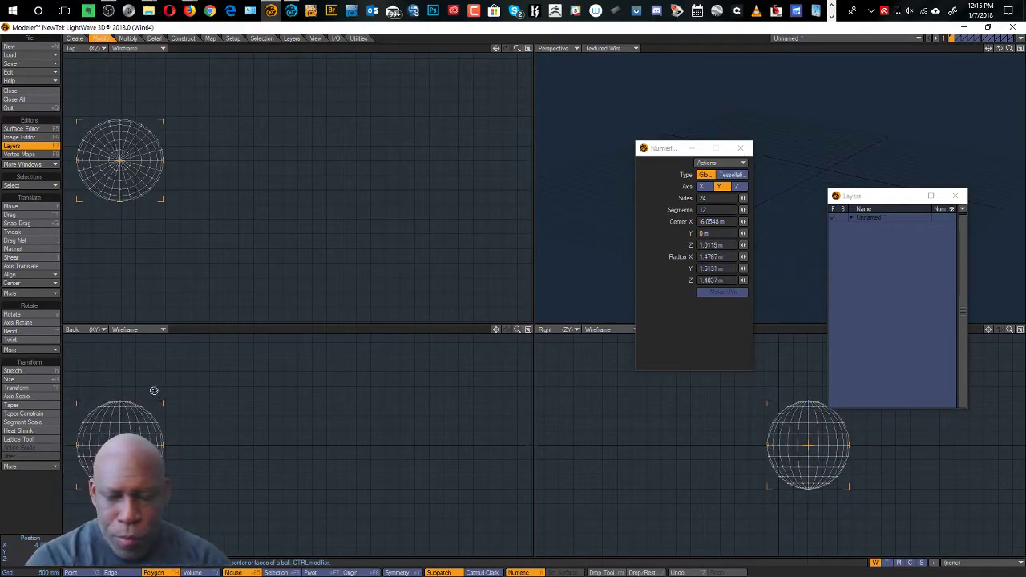
key("space")
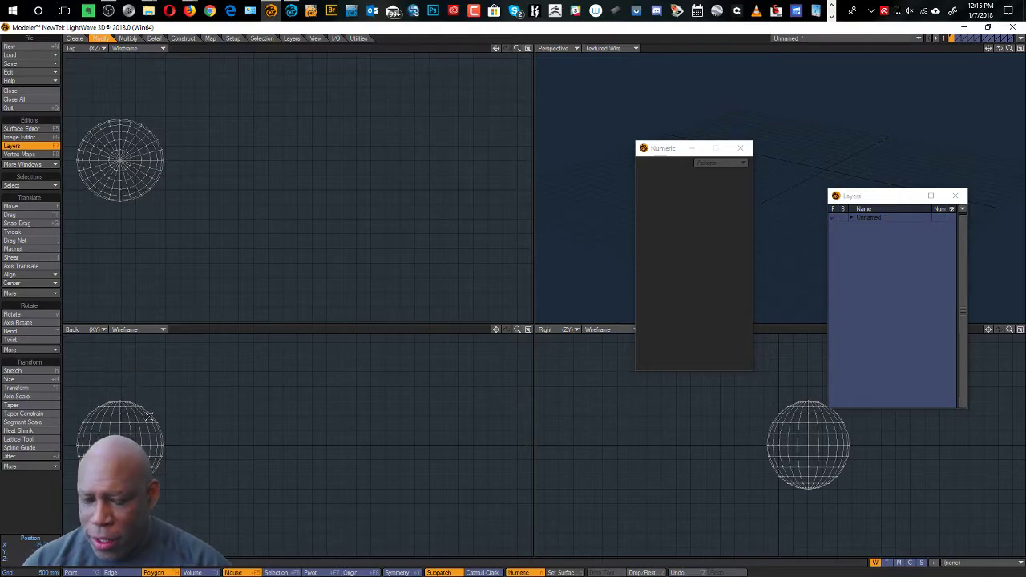
key("t")
left_click_drag(172, 454, 464, 453)
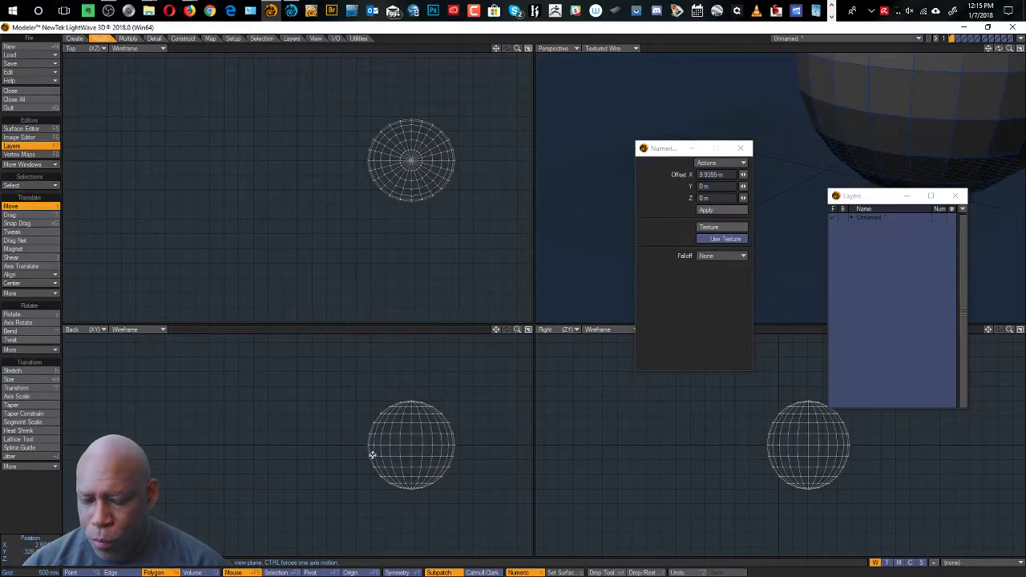
- Paste a copy of the ball and move it about 4.03 m along X and 55 mm along Y
key("v")
left_click_drag(147, 446, 261, 445)
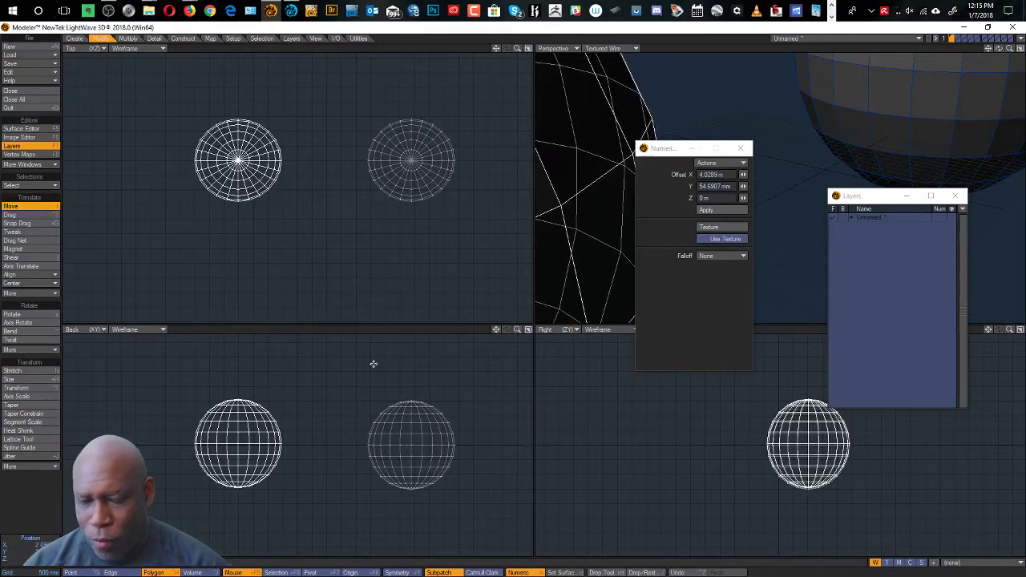
scroll(392, 280, "down", 4)
scroll(408, 277, "up", 2)
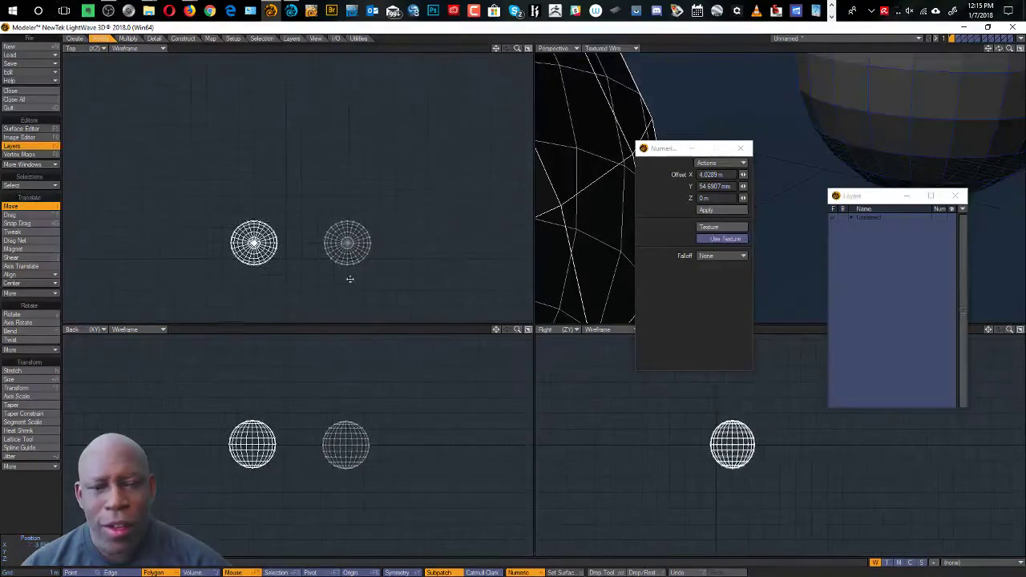
scroll(348, 278, "up", 2)
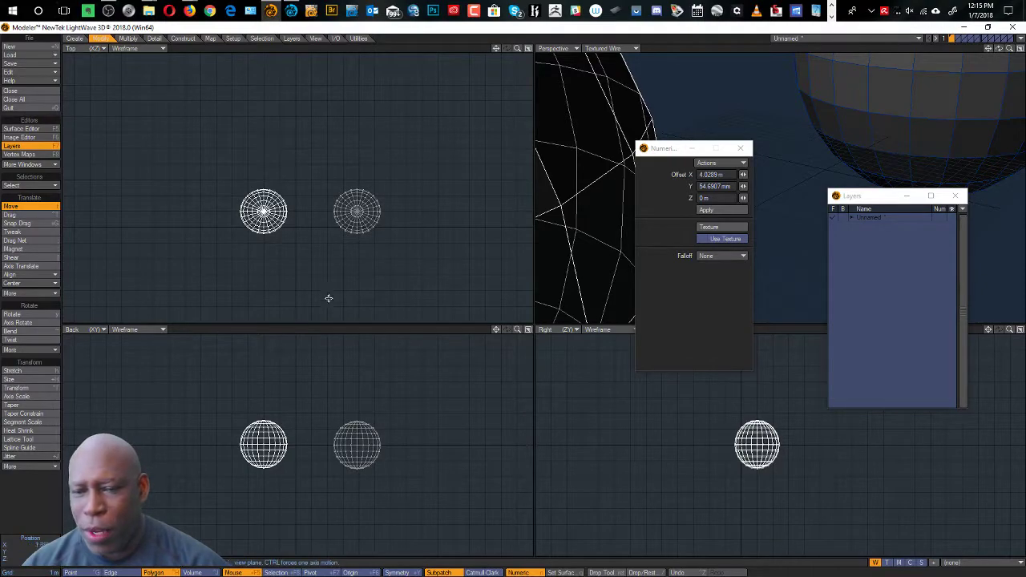
left_click(310, 255, "ctrl+shift")
mouse_move(324, 256)
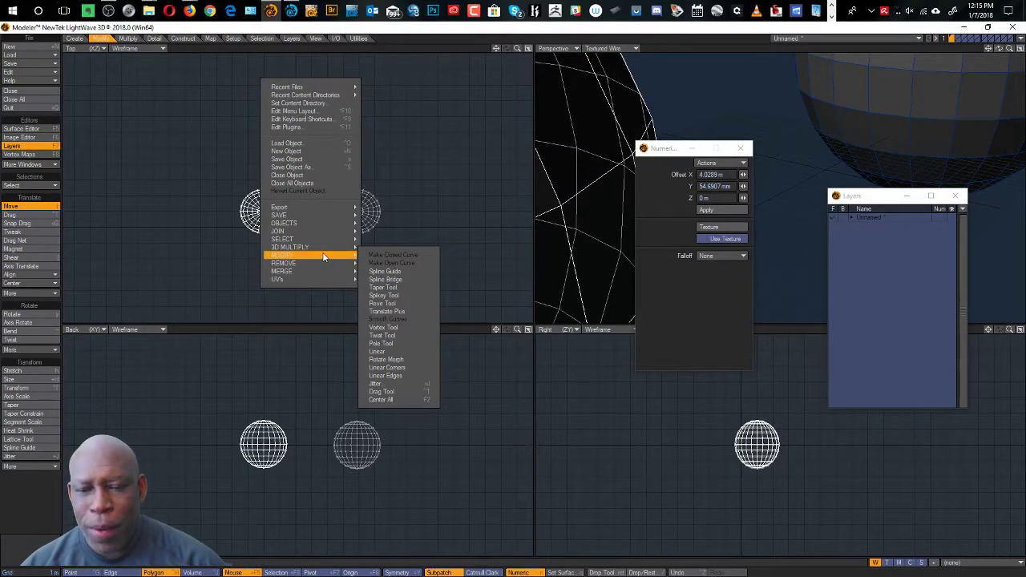
left_click(417, 55)
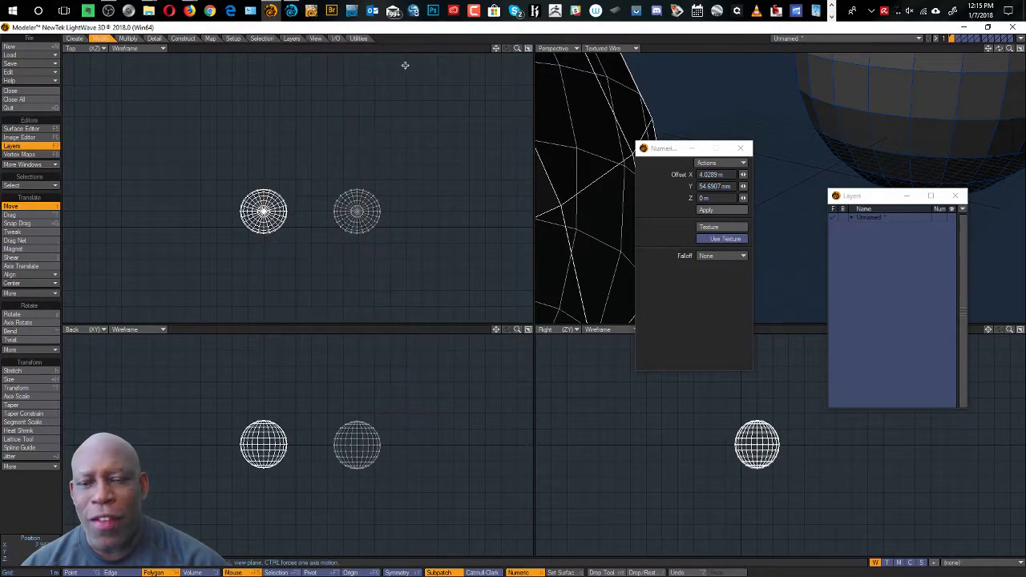
- Drop the Move tool and clear the polygon selection on the ball, framing both balls in the Top view
left_click_drag(286, 206, 353, 206, "ctrl+alt")
key("slash")
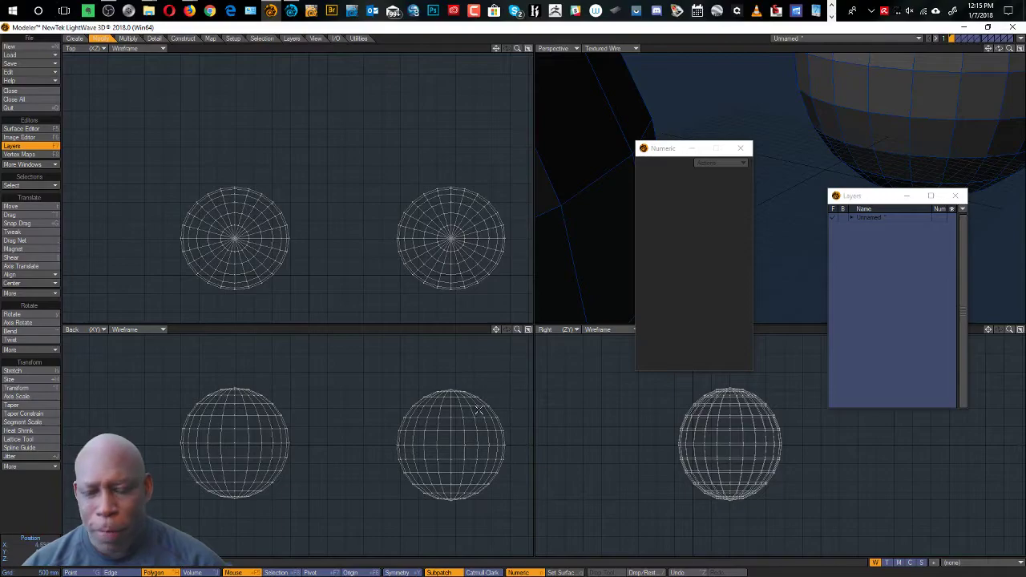
left_click_drag(325, 267, 300, 237, "ctrl+alt")
mouse_move(373, 232)
left_mouse_down("ctrl+alt")
mouse_move(345, 238)
mouse_move(358, 240)
left_mouse_up("ctrl+alt")
mouse_move(376, 261)
left_mouse_down("alt")
mouse_move(367, 228)
mouse_move(377, 250)
left_mouse_up("alt")
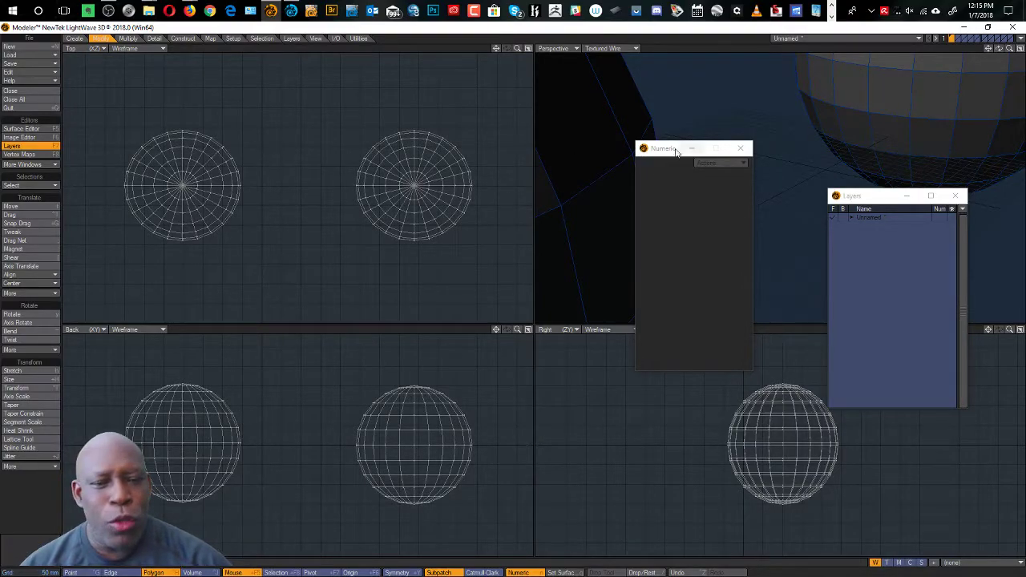
- Expand the Perspective view to fill the workspace and close the Numeric and Layers windows
key("F1")
left_click(265, 156)
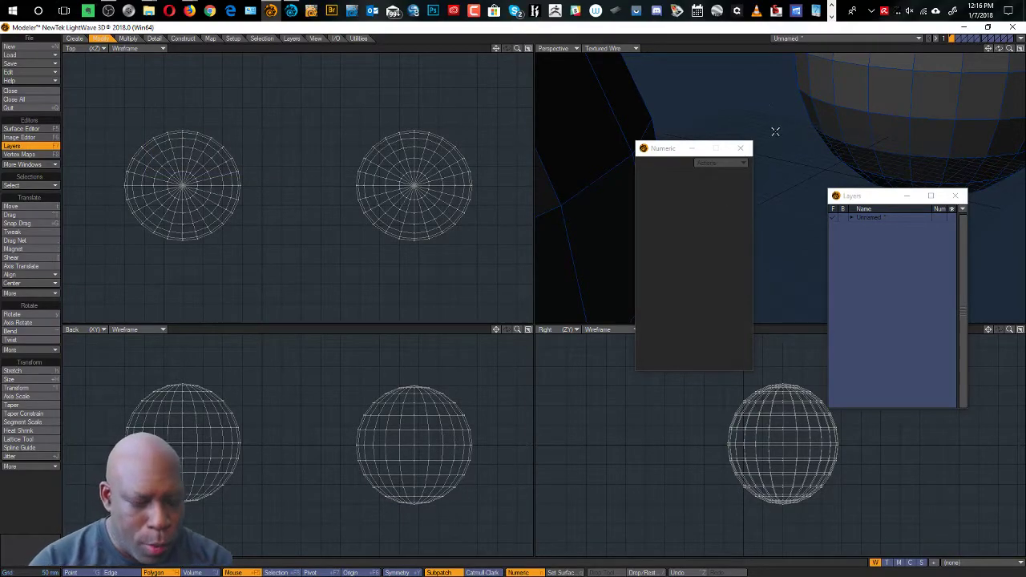
key("0")
left_click(740, 149)
left_click(955, 196)
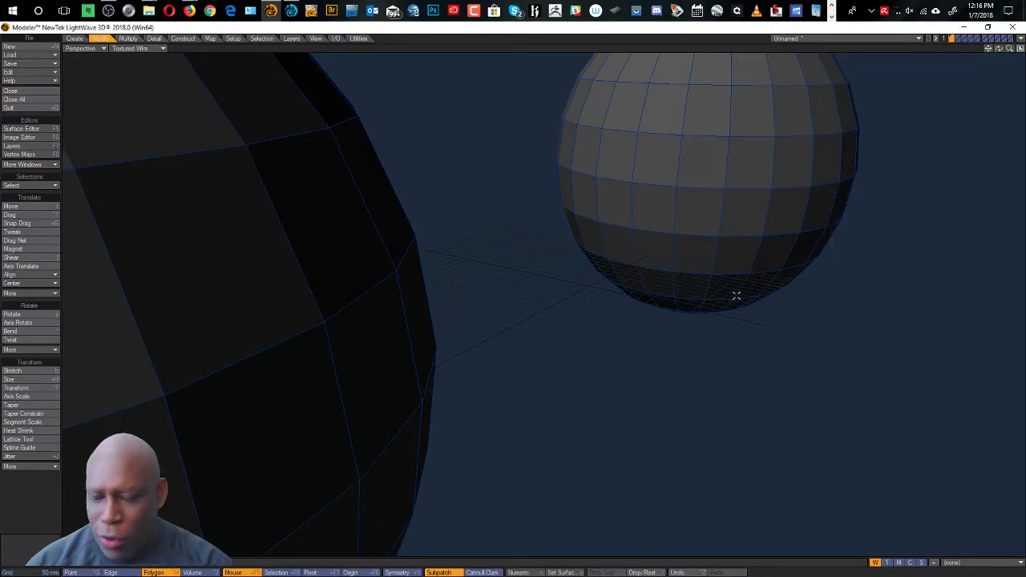
- Select one polygon on the facing side of each of the two balls
key("a")
left_click_drag(658, 353, 518, 321, "alt")
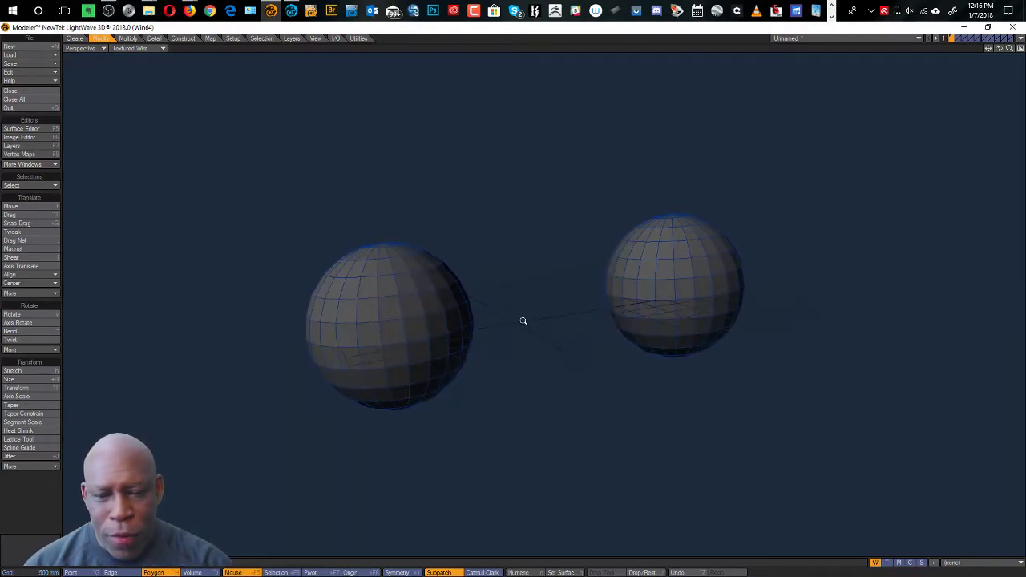
scroll(586, 329, "up", 5)
scroll(586, 330, "down", 1)
left_click_drag(614, 321, 536, 308, "alt")
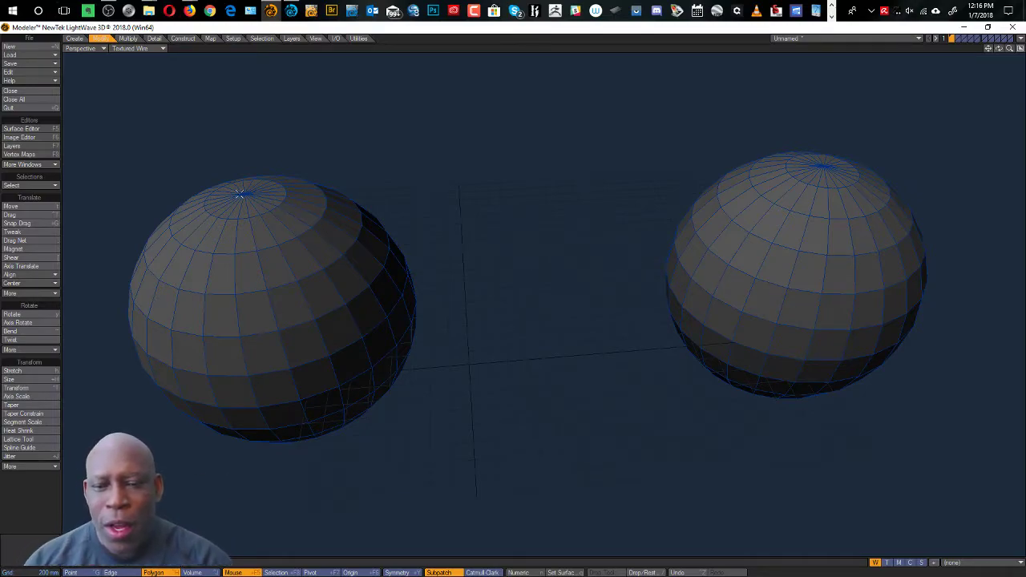
left_click(388, 295)
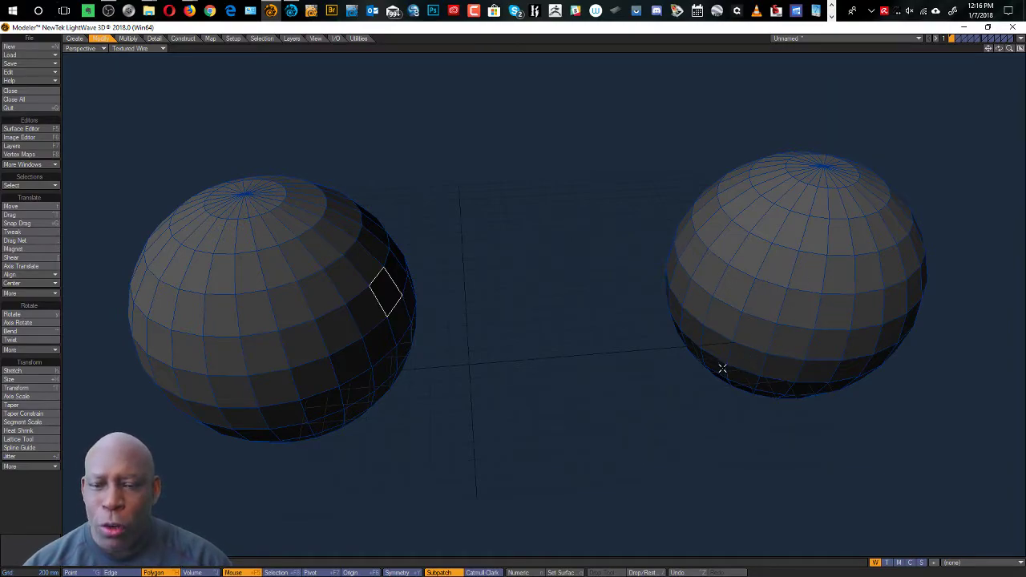
left_click(725, 323)
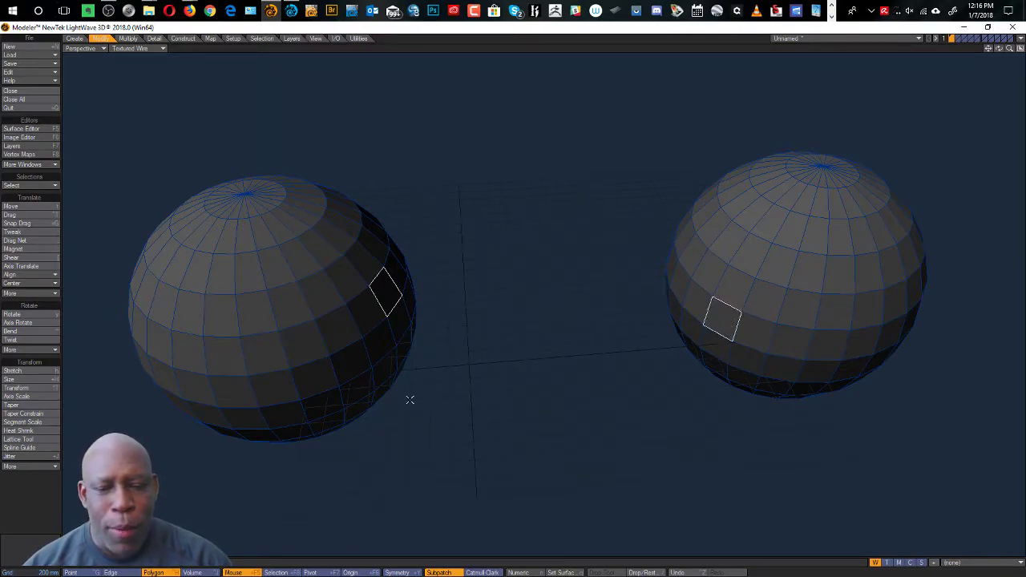
- Connect the two selected polygons with the Spline Bridge tool from the pop-up menu's MODIFY group
left_click_drag(697, 364, 425, 277, "alt")
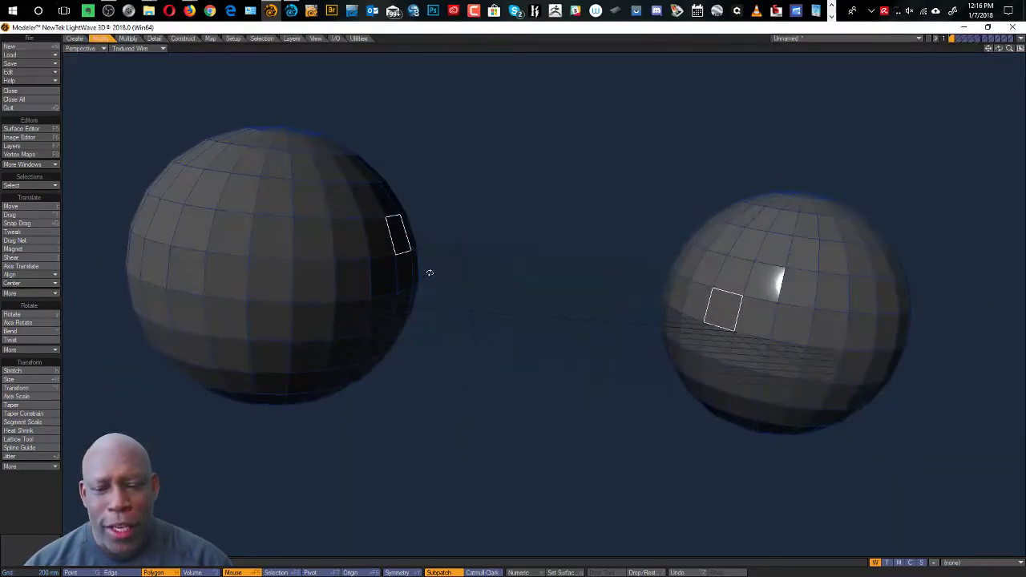
left_click(486, 199, "ctrl+shift")
mouse_move(490, 201)
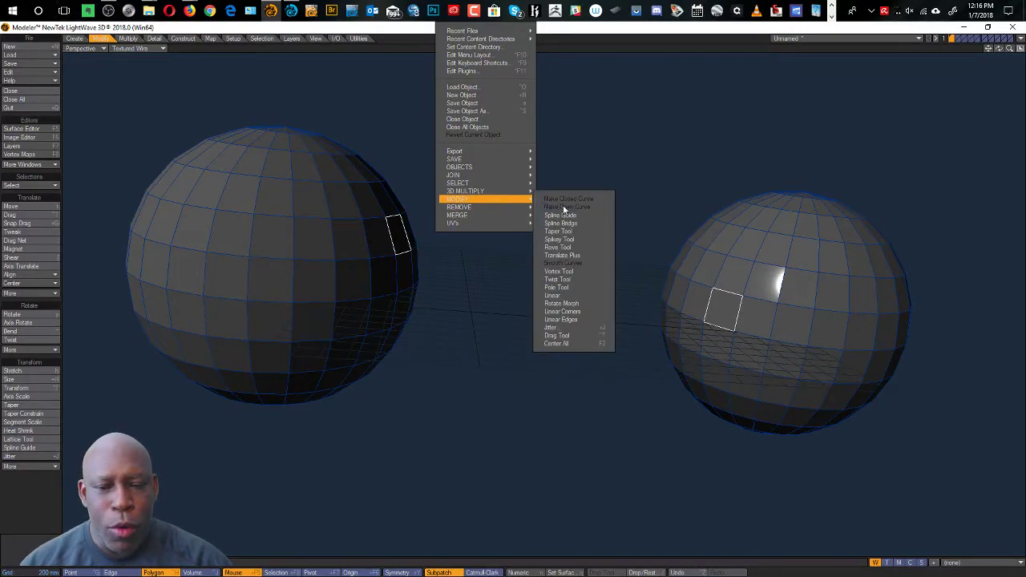
left_click(578, 223)
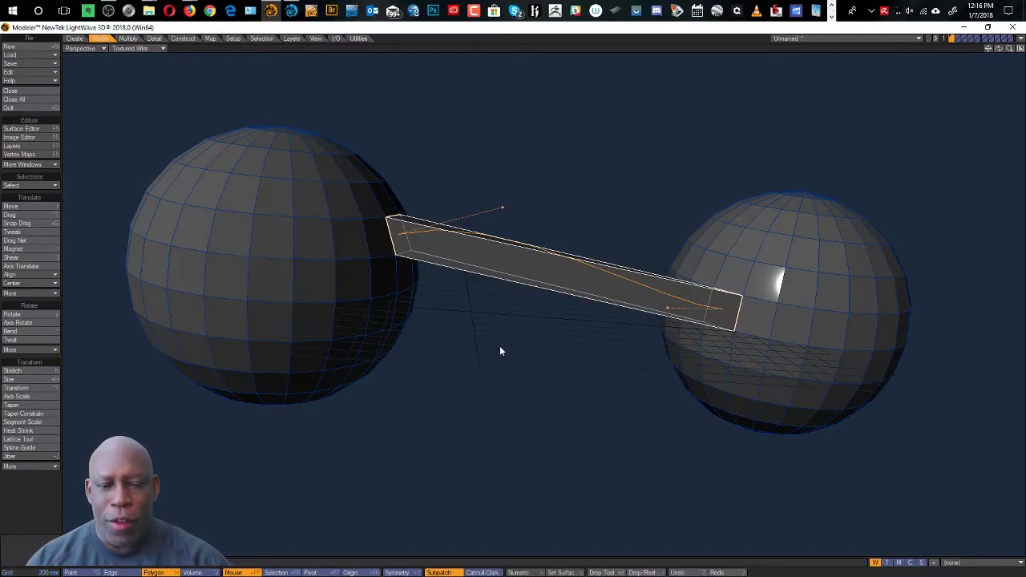
- Set the Spline Bridge's divisions to 47 and move the Numeric window clear of the bridge
mouse_move(475, 233)
left_mouse_down("ctrl+alt")
mouse_move(548, 242)
mouse_move(487, 225)
left_mouse_up("ctrl+alt")
middle_click_drag(487, 224, 519, 251)
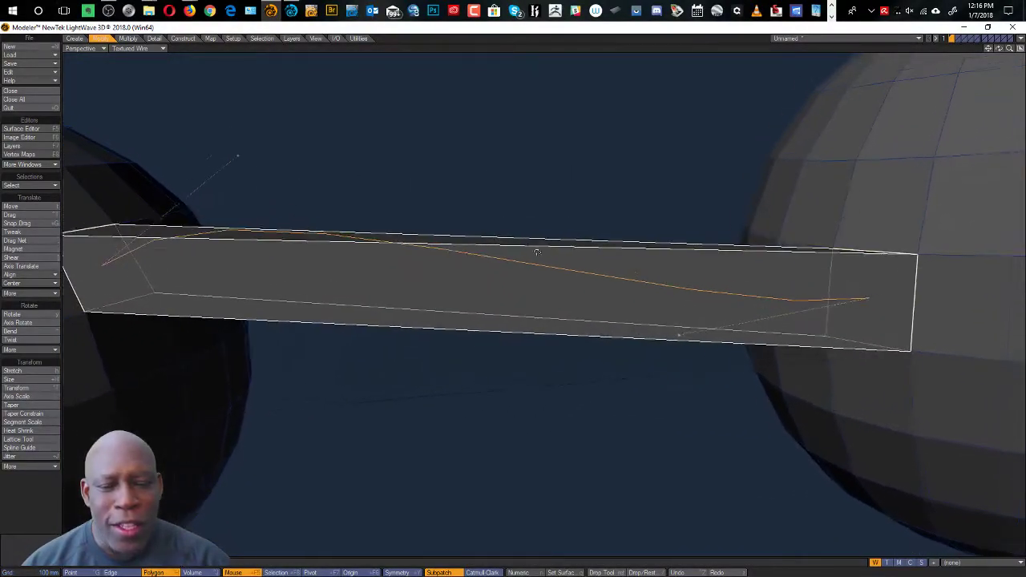
scroll(519, 251, "down", 3)
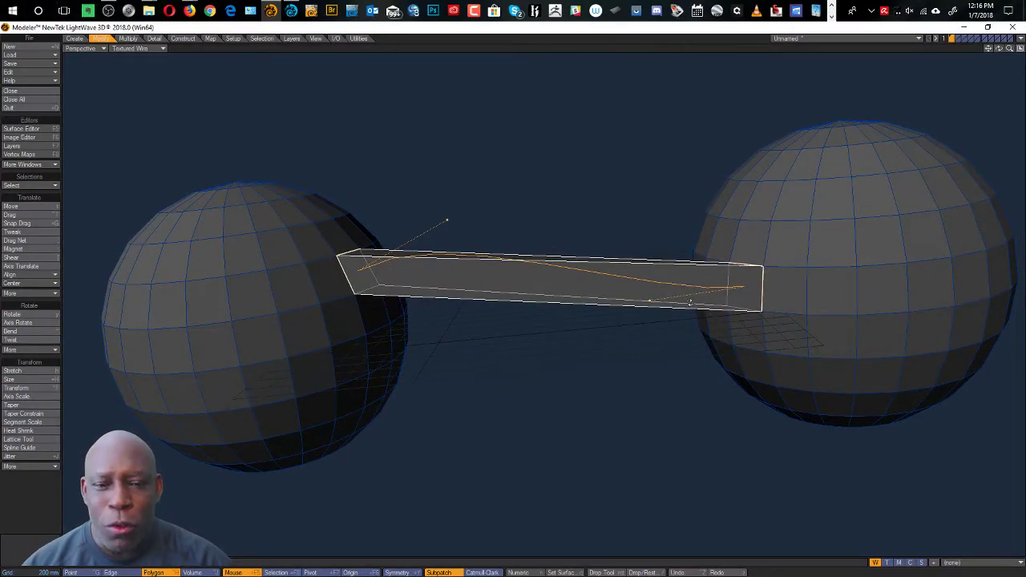
scroll(589, 273, "up", 3)
middle_click_drag(593, 286, 590, 308)
key("n")
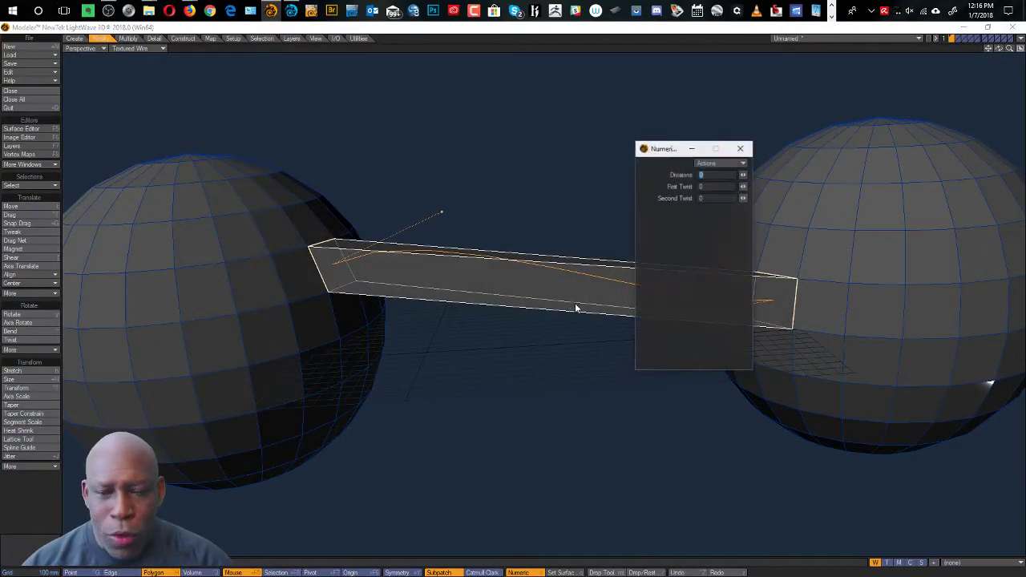
left_click_drag(651, 154, 660, 63)
left_click_drag(752, 84, 794, 84)
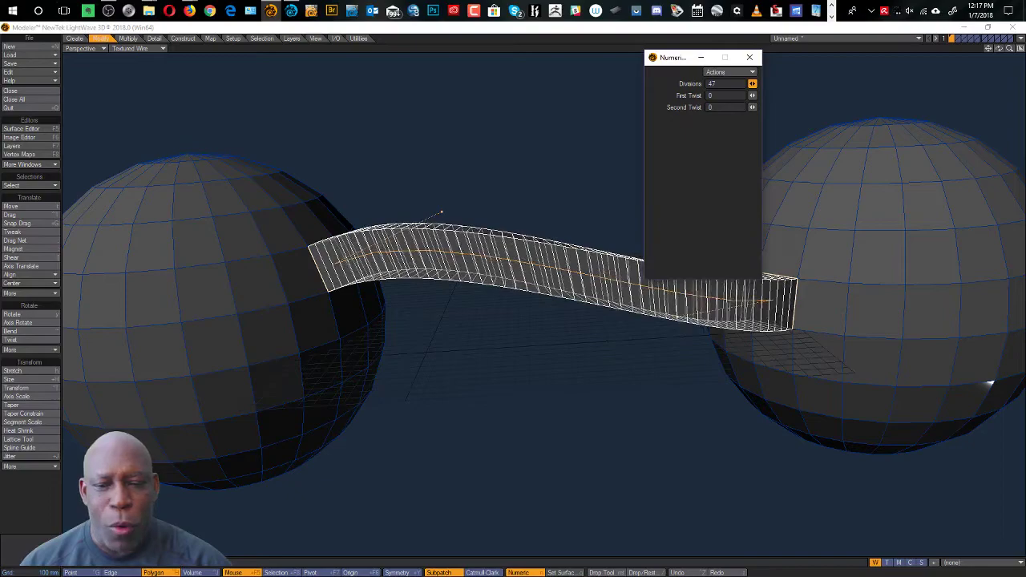
left_click_drag(681, 59, 138, 170)
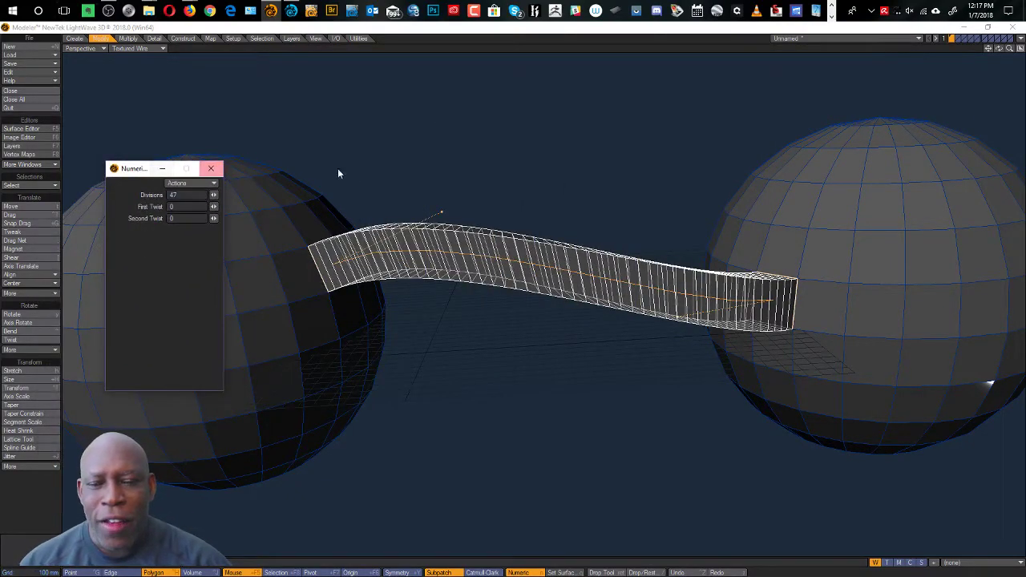
- Pull the spline handle at the first ball down below the bridge so that end curves downward
left_click(442, 211)
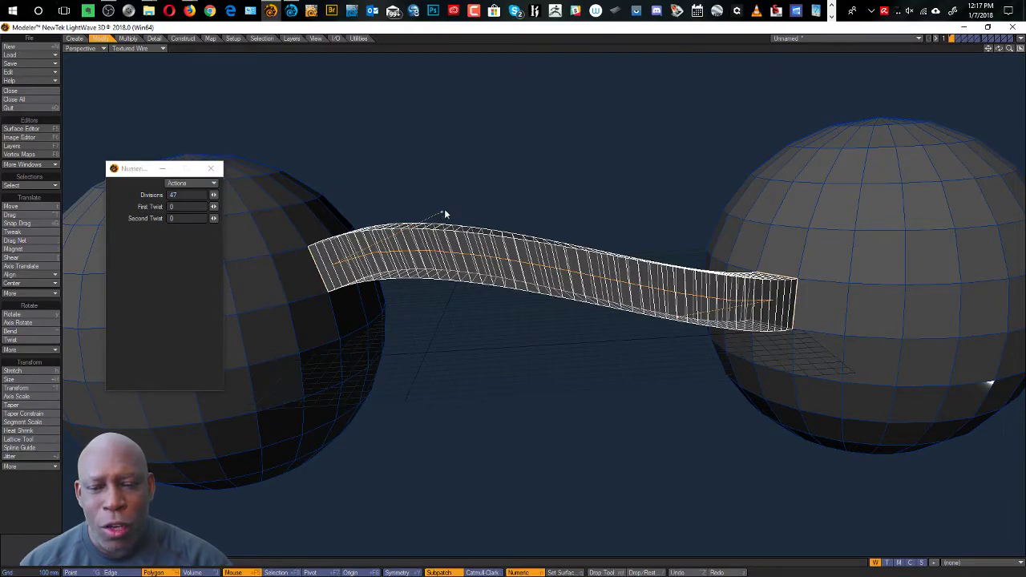
left_click_drag(449, 188, 464, 285, "alt")
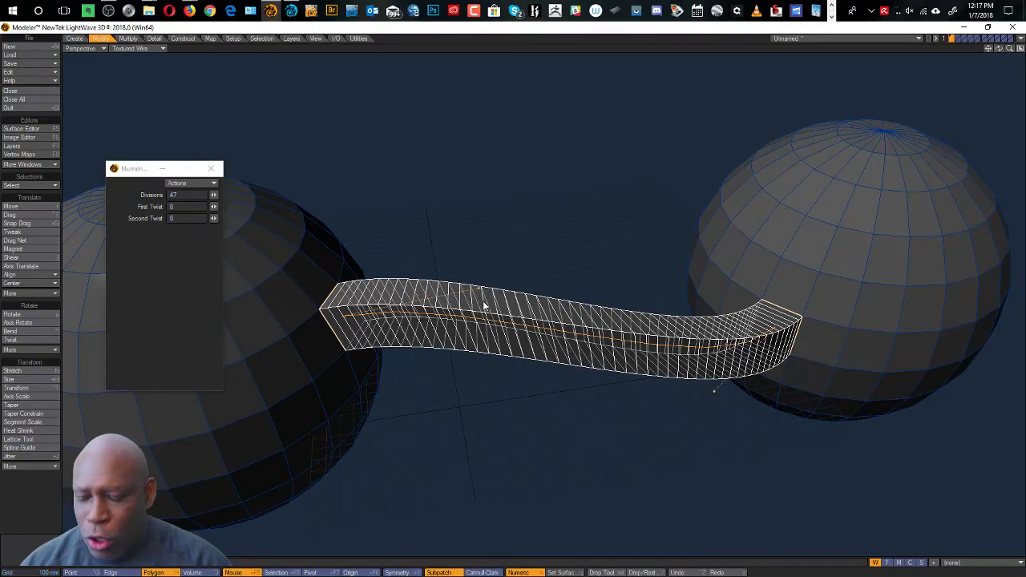
scroll(466, 296, "up", 6)
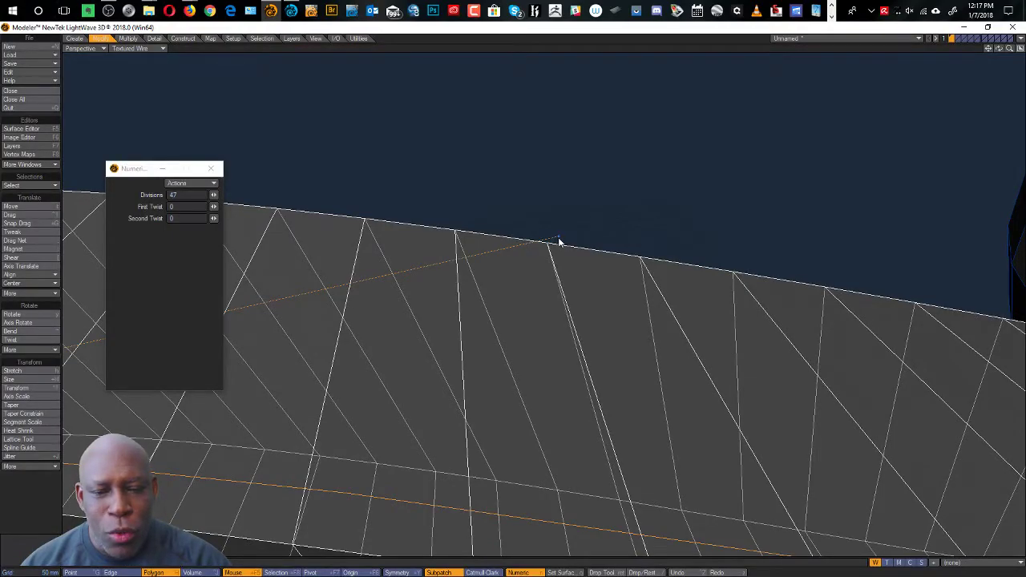
left_click_drag(559, 237, 543, 269, "alt")
scroll(625, 246, "down", 6)
scroll(613, 253, "up", 2)
scroll(673, 266, "down", 4)
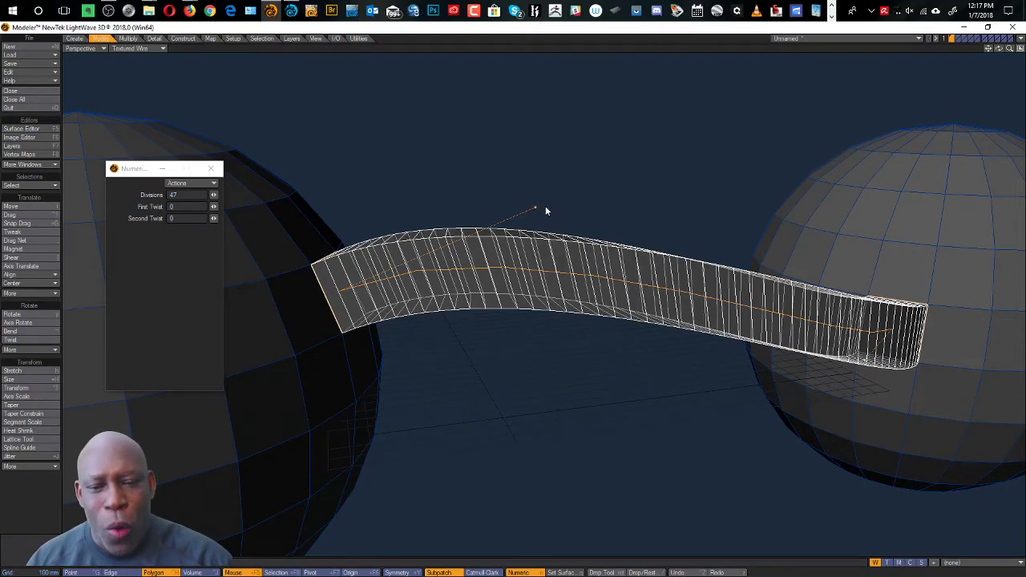
left_click_drag(535, 207, 449, 369)
- Raise the spline handle at the second ball high above the bridge and lower it partway to form an arch
left_click_drag(628, 302, 521, 356, "alt")
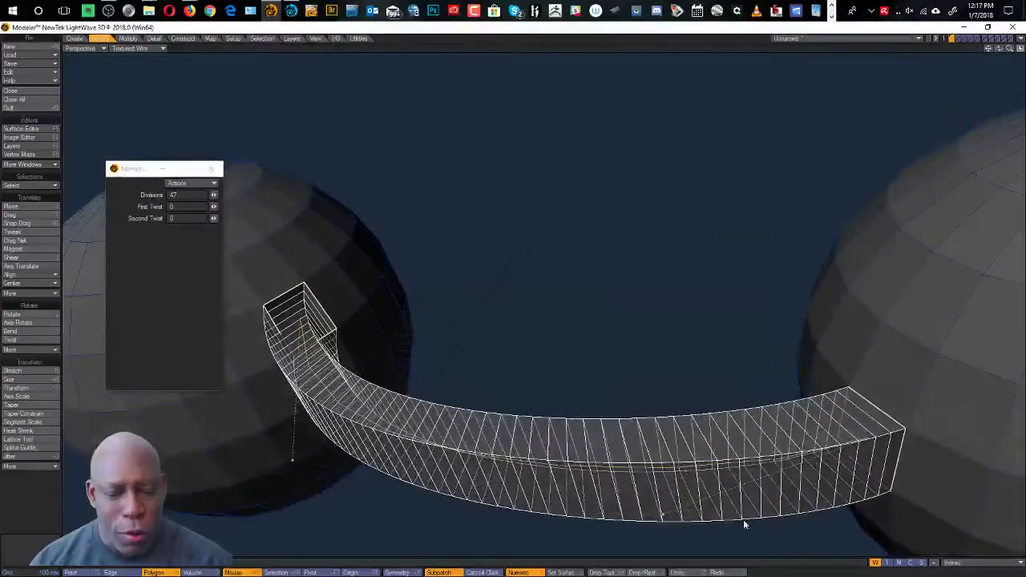
left_click_drag(664, 520, 698, 111)
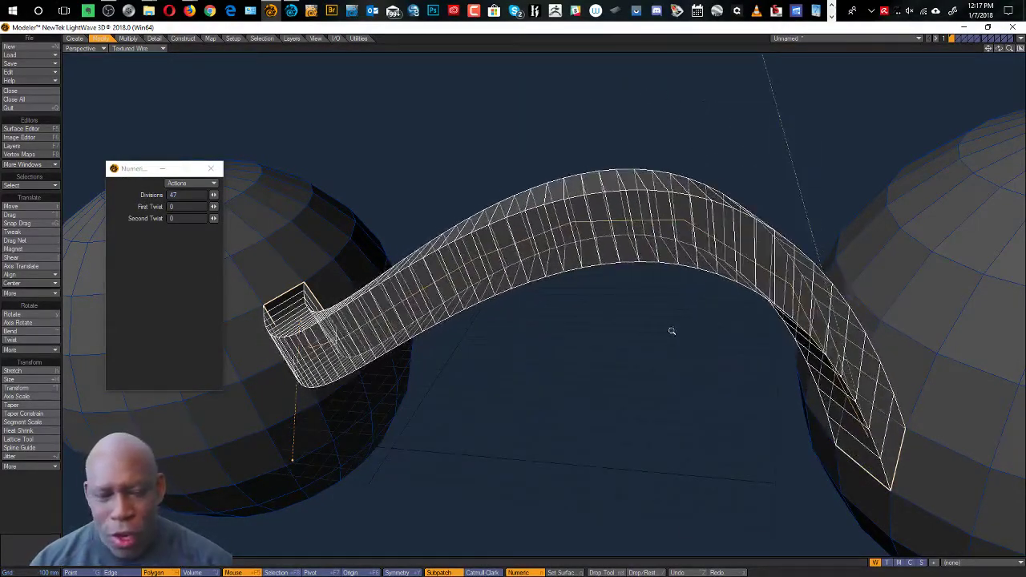
scroll(685, 330, "down", 6)
left_click_drag(684, 330, 655, 360, "alt")
scroll(710, 325, "up", 3)
left_click_drag(710, 325, 713, 364, "ctrl+alt")
left_click_drag(687, 176, 663, 254)
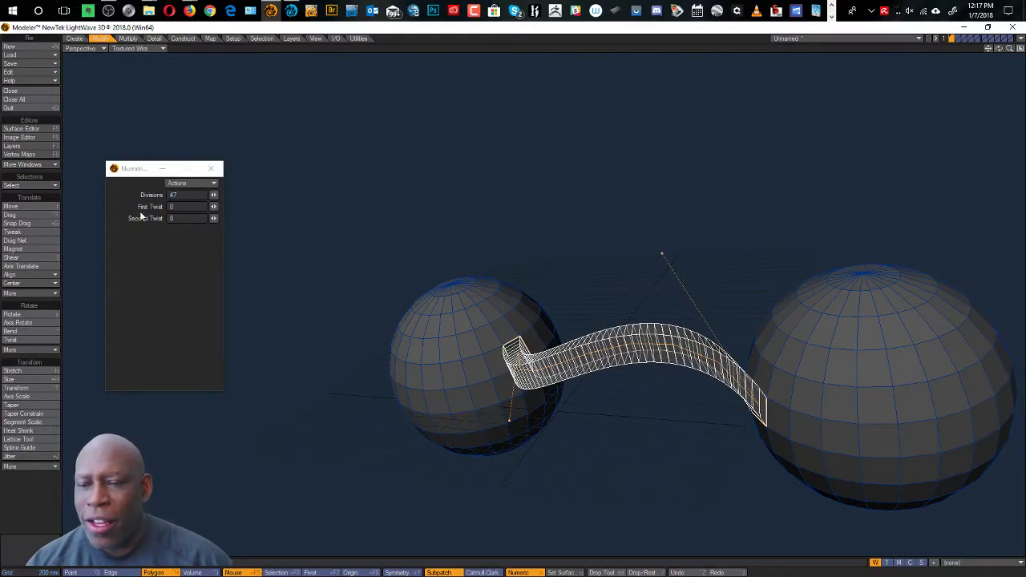
- Set the Spline Bridge's First Twist to 3 and Second Twist to -1
left_click_drag(135, 178, 199, 162)
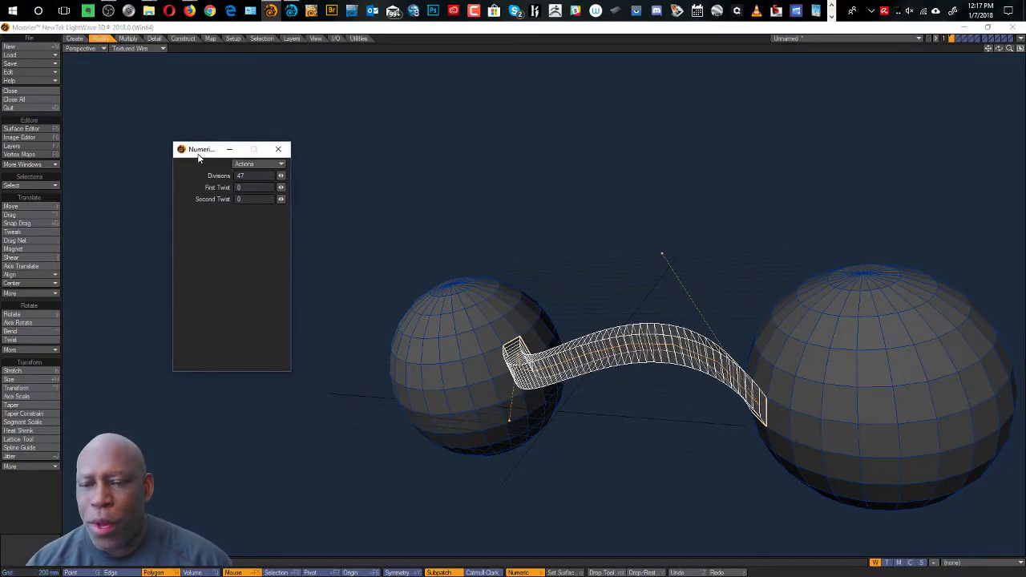
left_click_drag(279, 193, 291, 193)
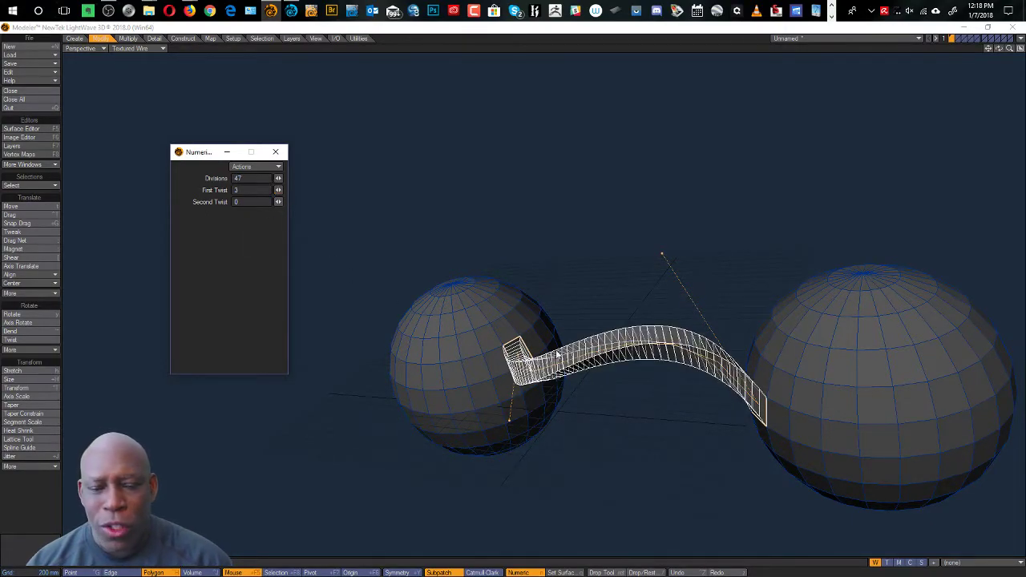
left_click_drag(279, 206, 272, 206)
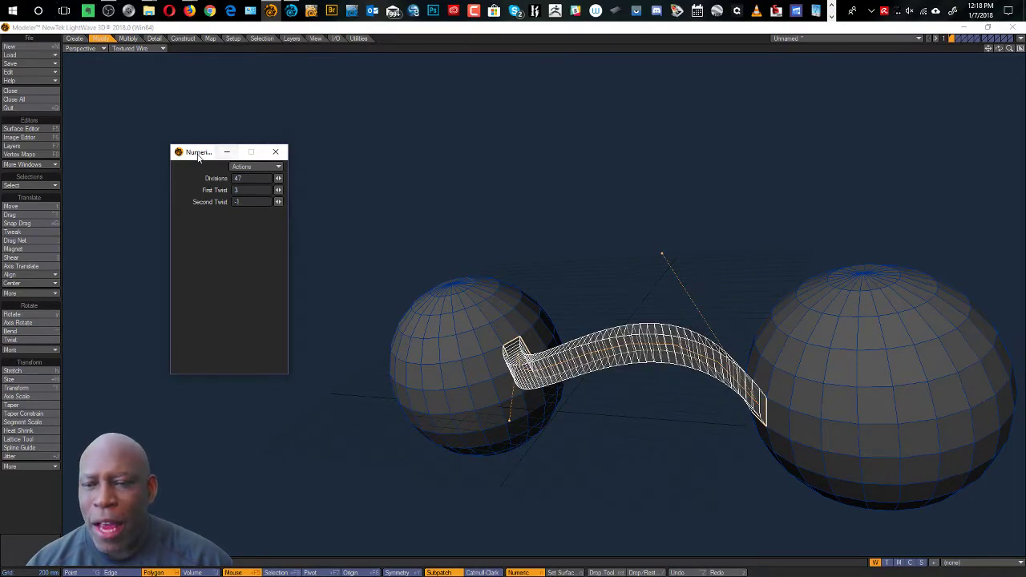
left_click_drag(198, 153, 200, 152)
- Close the Numeric window and inspect the curved bridge between the two balls
scroll(431, 223, "up", 3)
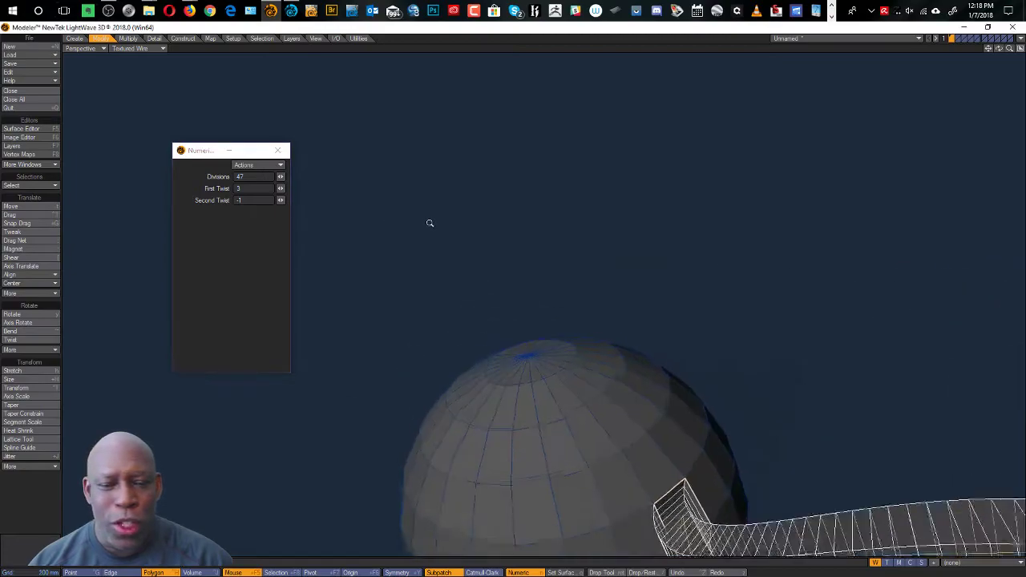
scroll(431, 222, "down", 3)
left_click_drag(470, 247, 520, 328, "alt")
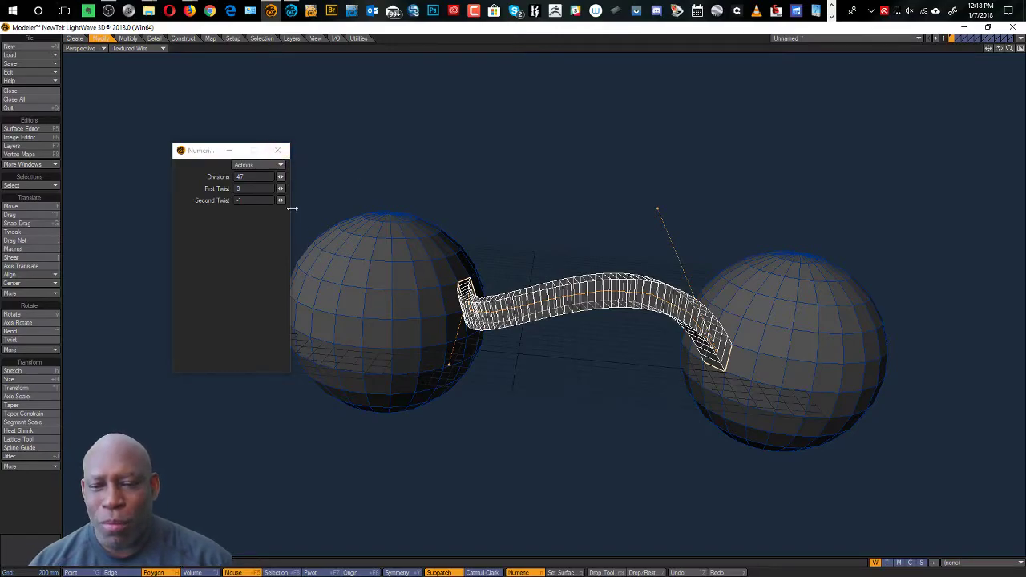
left_click(281, 151)
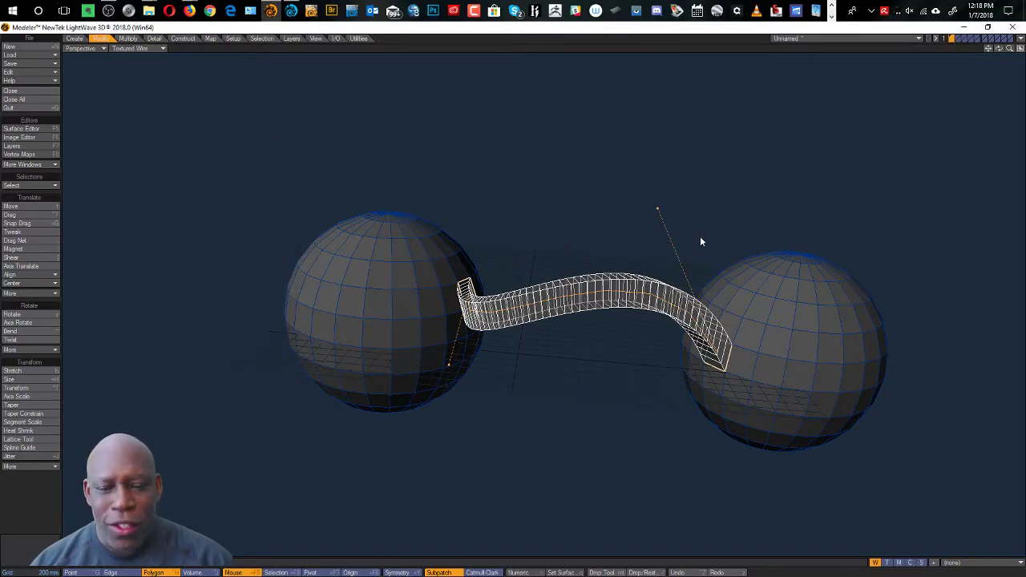
left_click_drag(559, 263, 582, 276, "ctrl+alt")
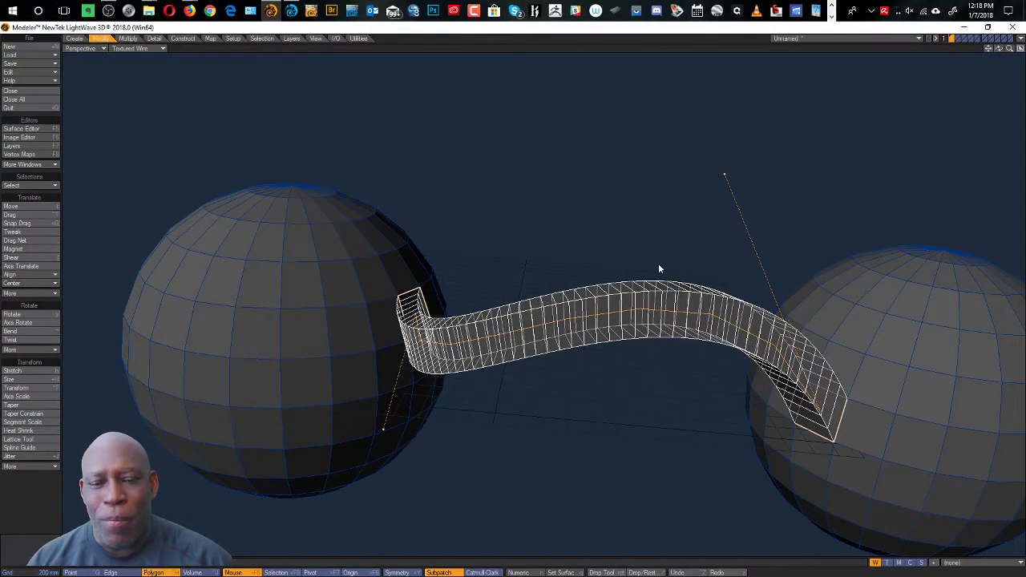
- Undo the Spline Bridge and deselect the end polygons on both balls
left_click_drag(607, 307, 615, 251, "alt")
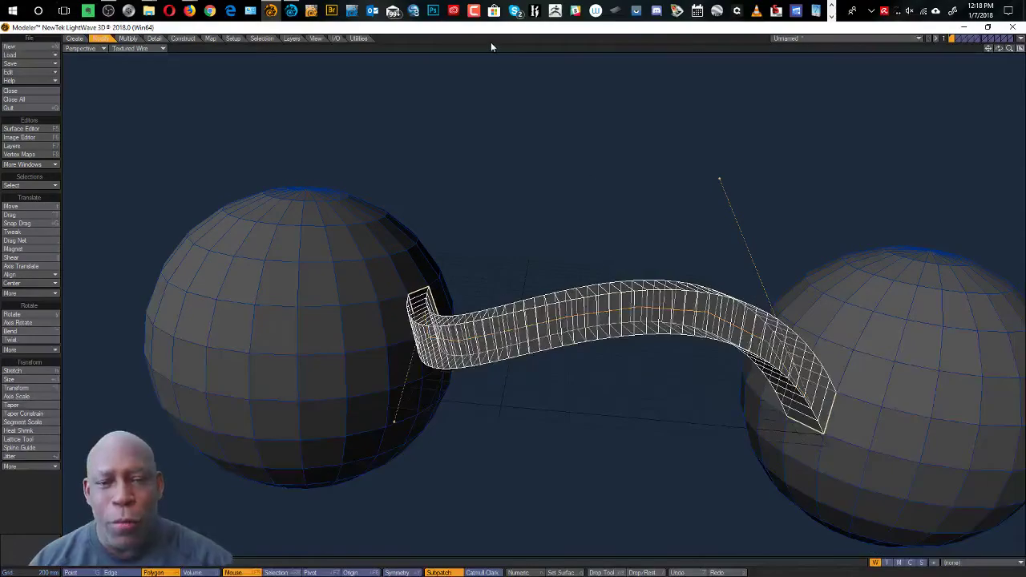
key("ctrl+z")
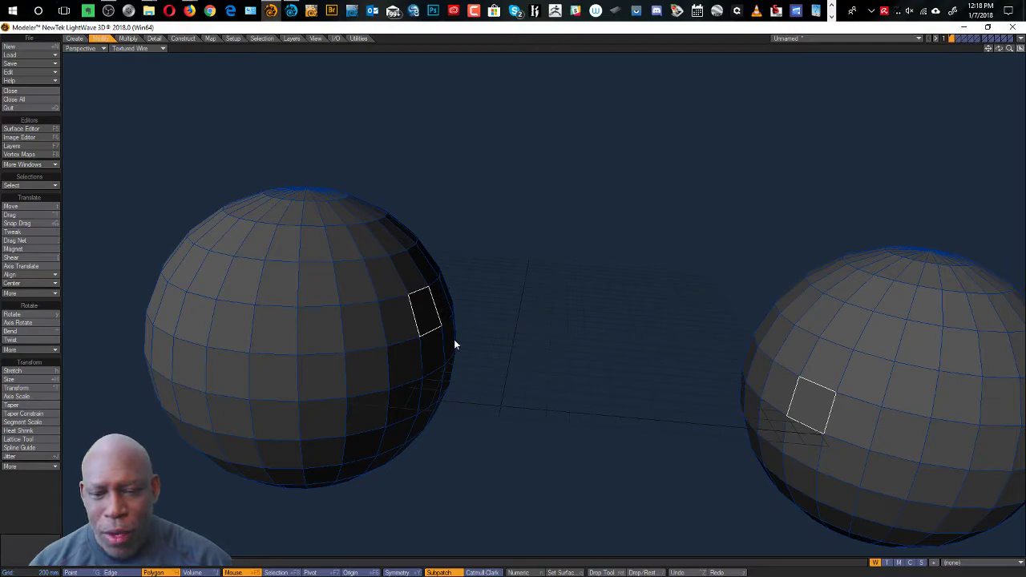
left_click_drag(495, 199, 631, 49, "ctrl+shift")
left_click(631, 49)
left_click(625, 52)
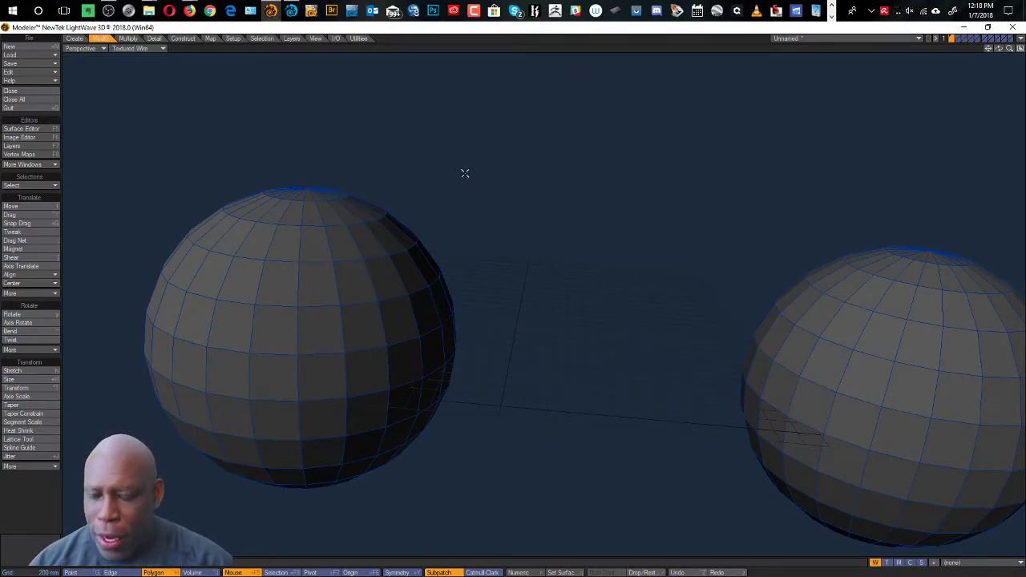
- Convert both balls to subpatches and select one facing polygon on each ball
key("Tab")
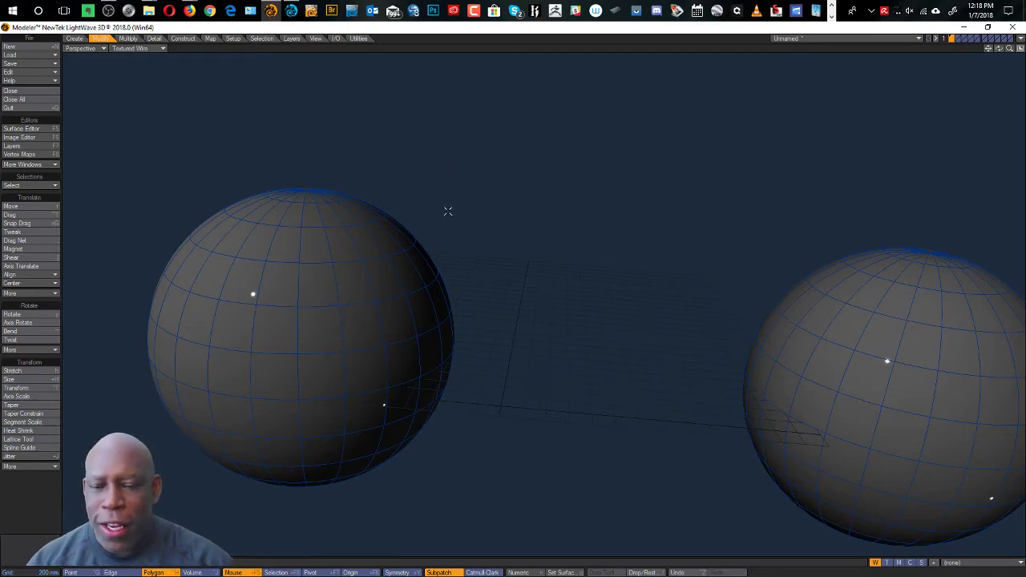
left_click(359, 331)
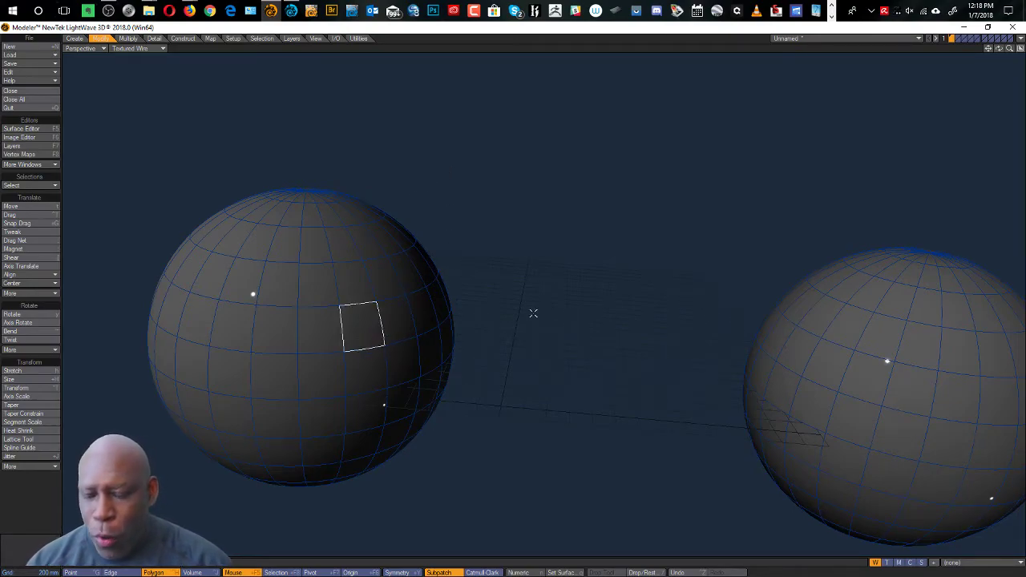
left_click_drag(525, 302, 661, 275, "alt")
left_click(661, 277)
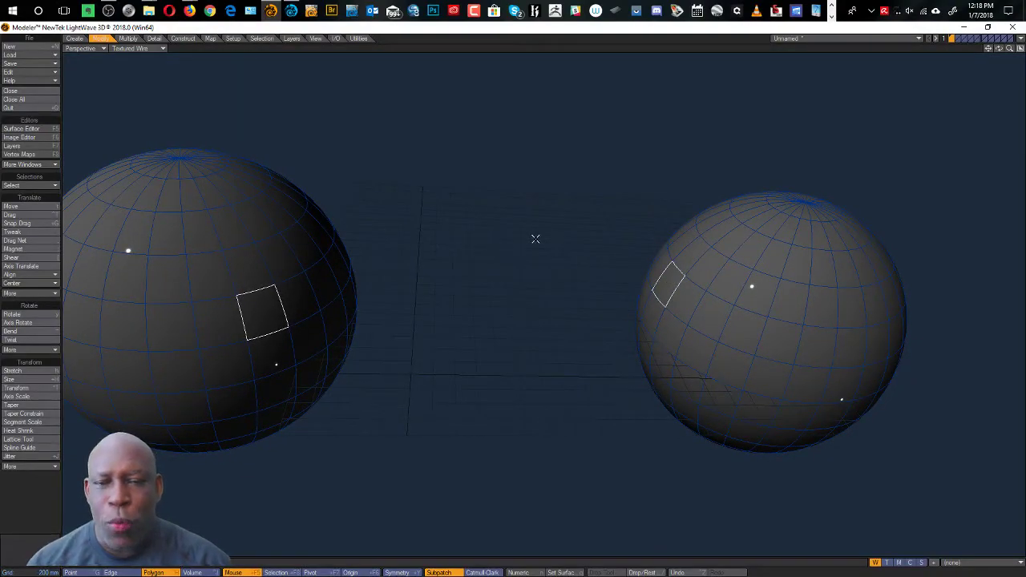
- Create a Spline Bridge between the selected polygons of the two smooth balls
left_click(532, 213, "ctrl+shift")
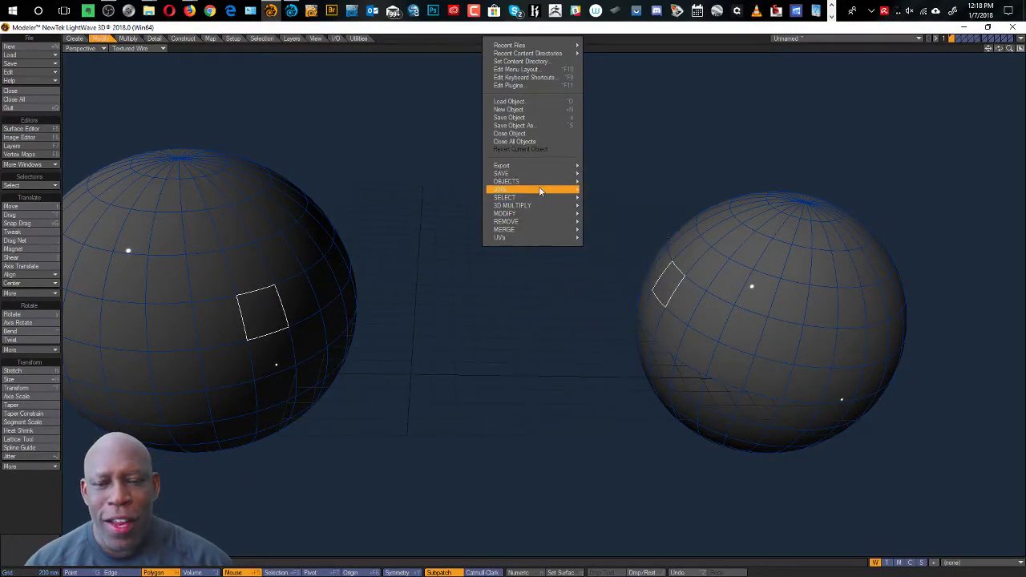
mouse_move(539, 184)
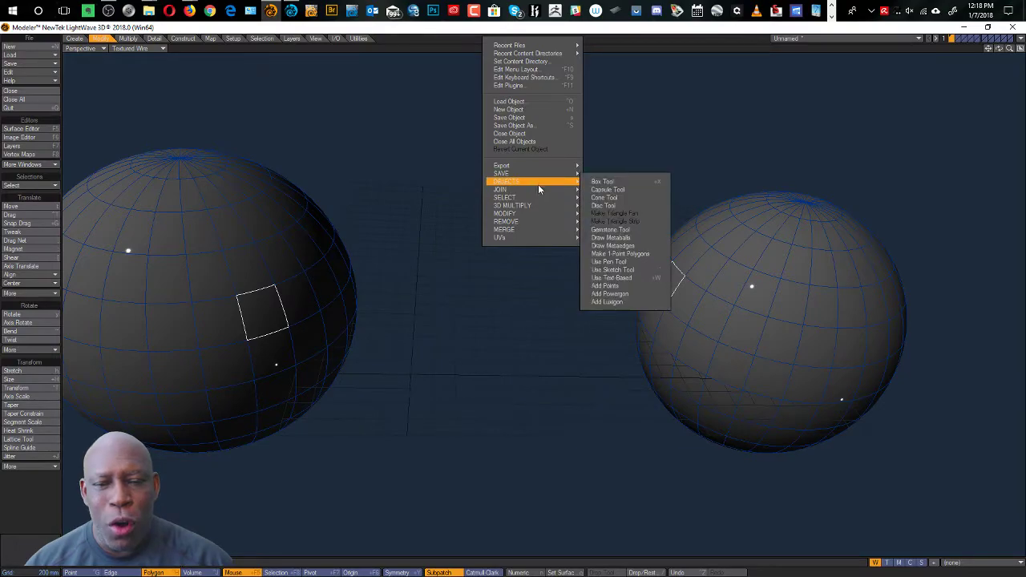
mouse_move(538, 215)
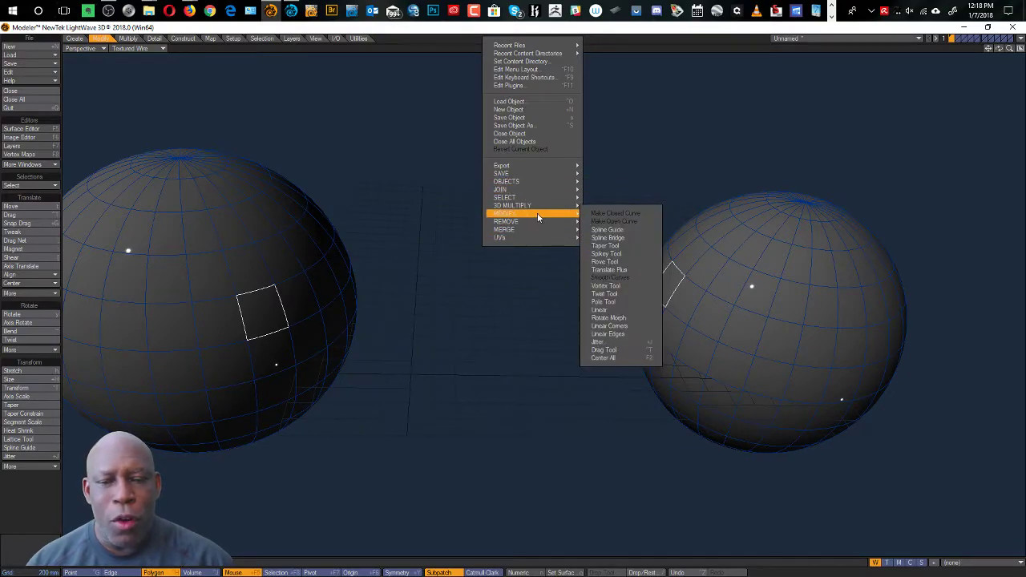
left_click(626, 237)
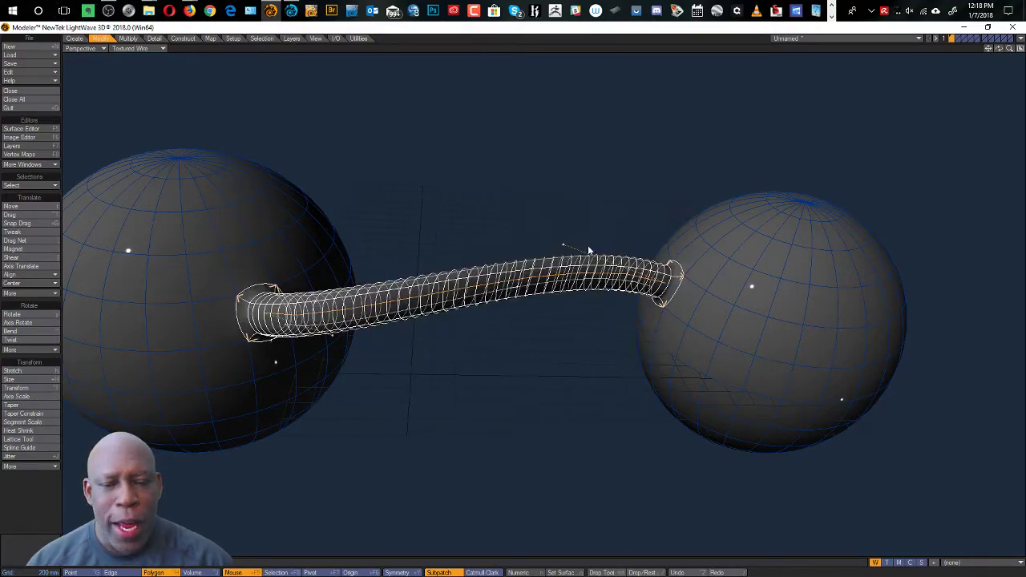
- Shape the bridge into a tall arch by raising the second ball's spline handle and adjusting the first ball's, and finish it
scroll(529, 289, "up", 5)
left_click_drag(529, 289, 692, 234, "alt")
scroll(616, 291, "down", 4)
left_click_drag(568, 318, 409, 350, "alt")
scroll(583, 280, "down", 5)
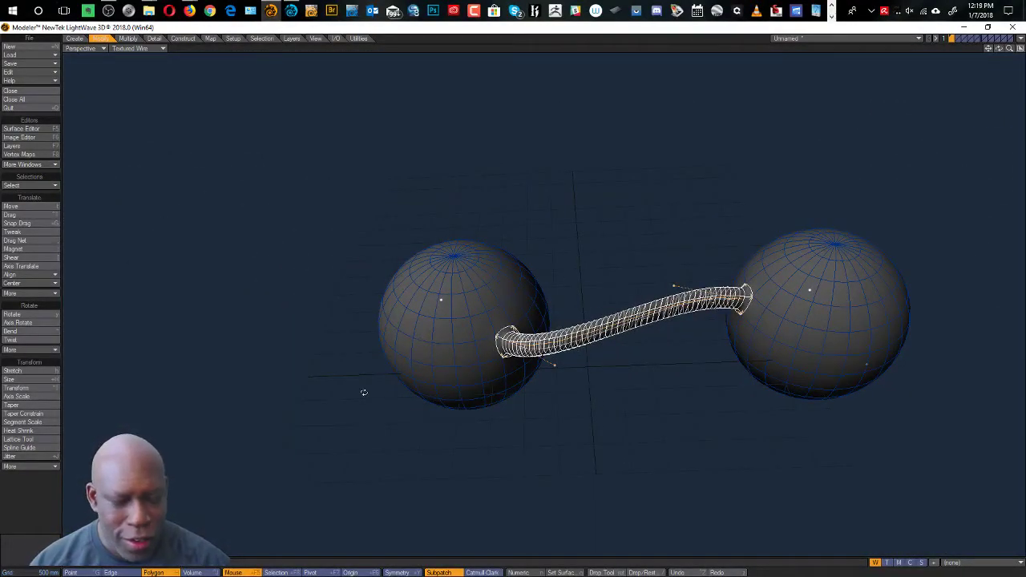
left_click_drag(674, 290, 626, 124)
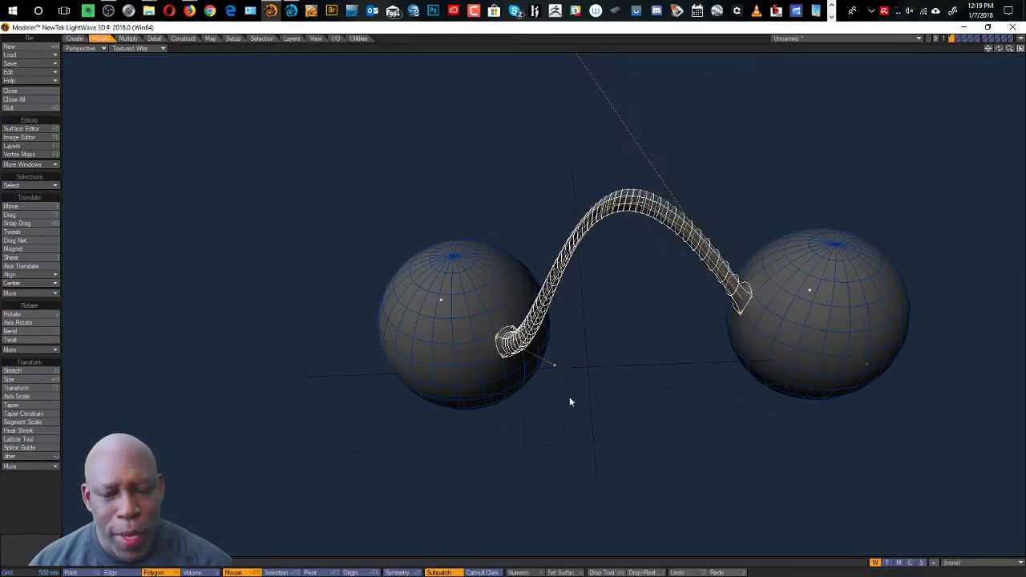
left_click_drag(553, 370, 606, 158)
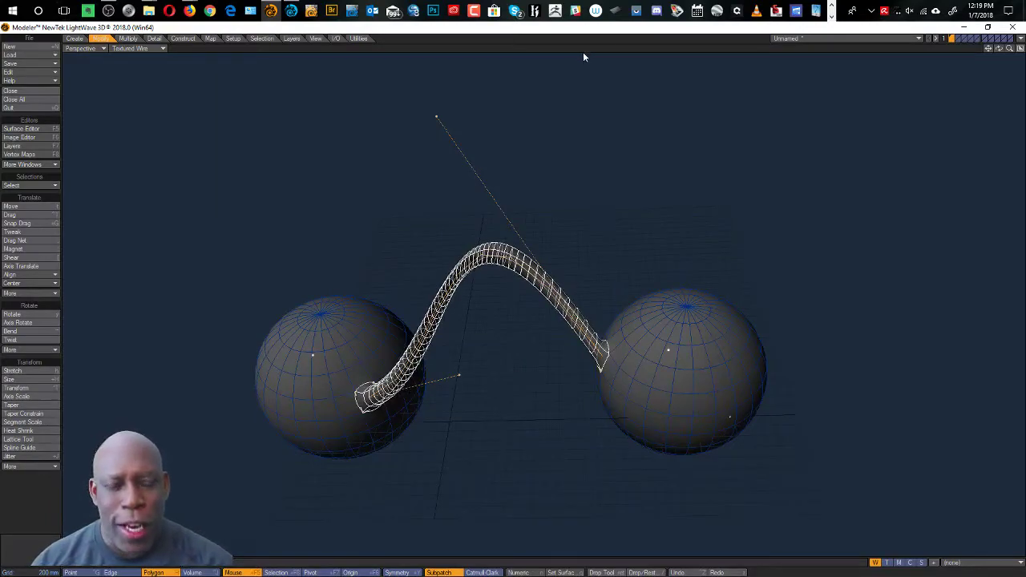
key("space")
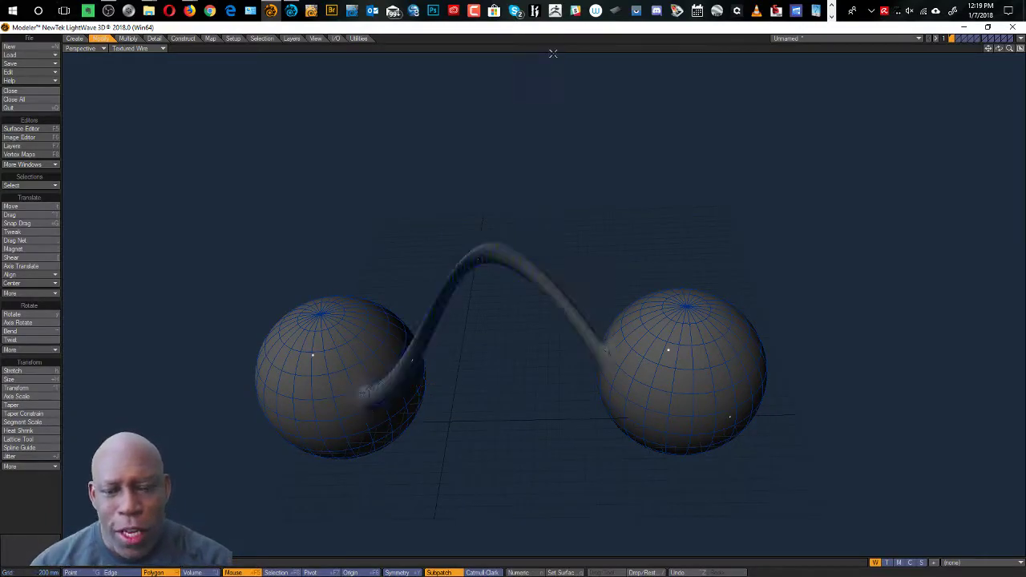
- Select another polygon on each ball, away from the first bridge, and create a second Spline Bridge between them
left_click_drag(521, 351, 560, 275, "alt")
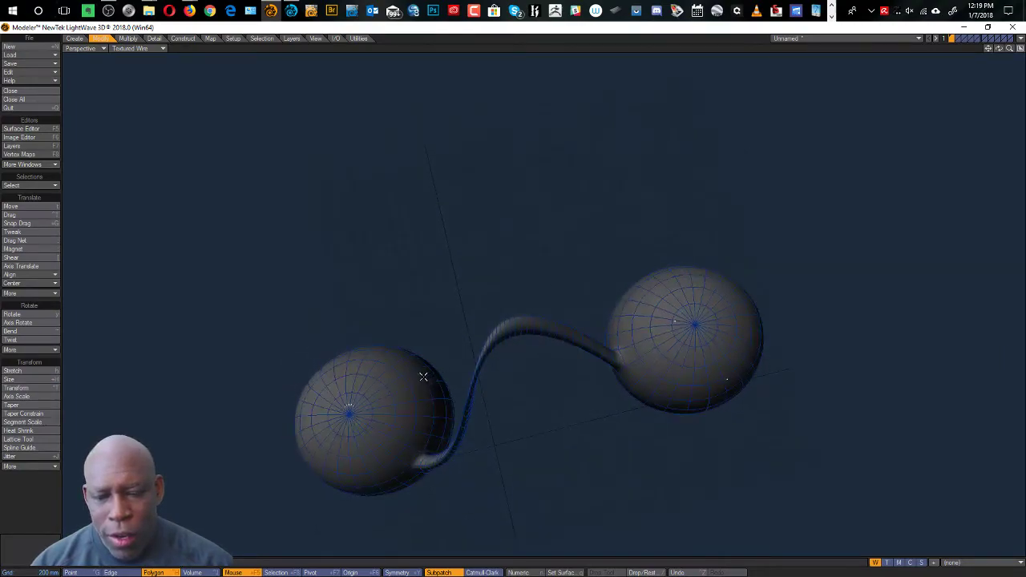
left_click_drag(698, 429, 522, 247, "alt")
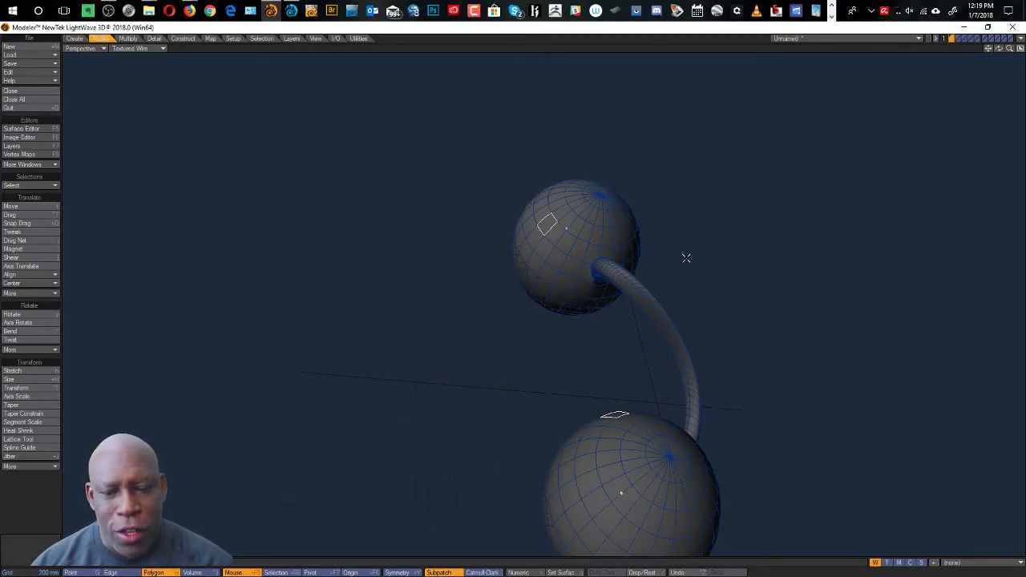
left_click(700, 186, "ctrl+shift")
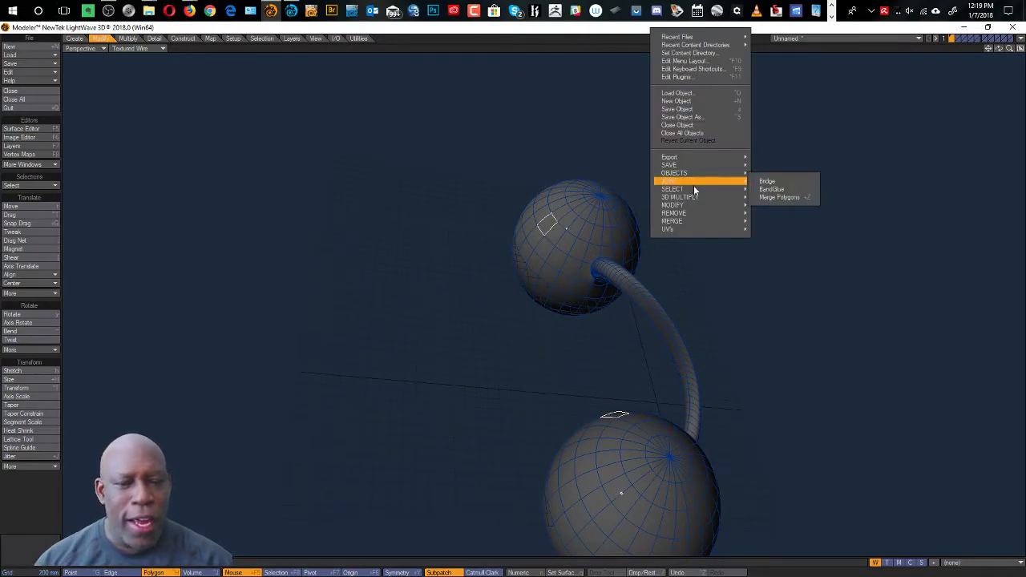
mouse_move(693, 200)
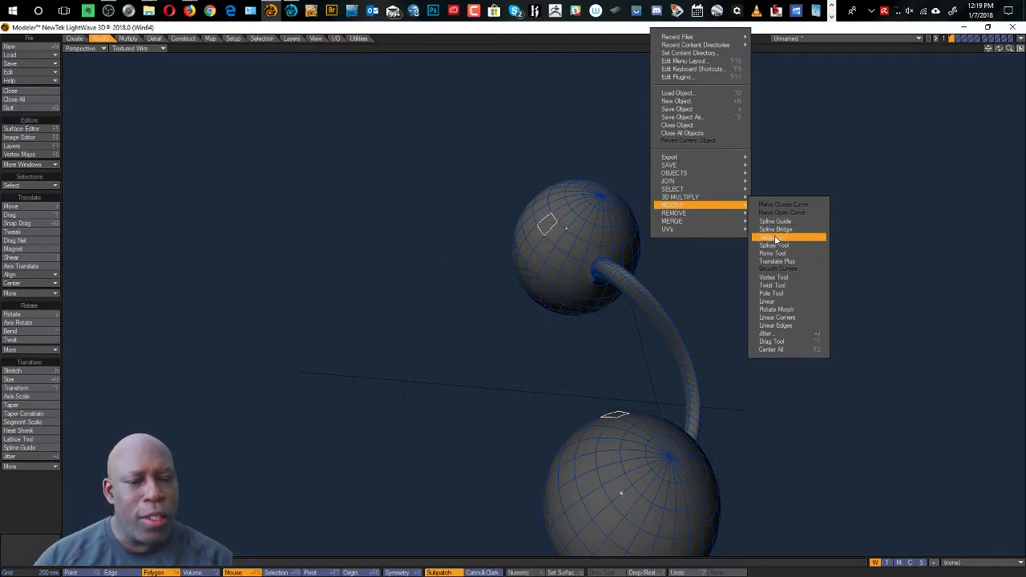
left_click(788, 228)
left_click_drag(647, 377, 584, 301, "alt")
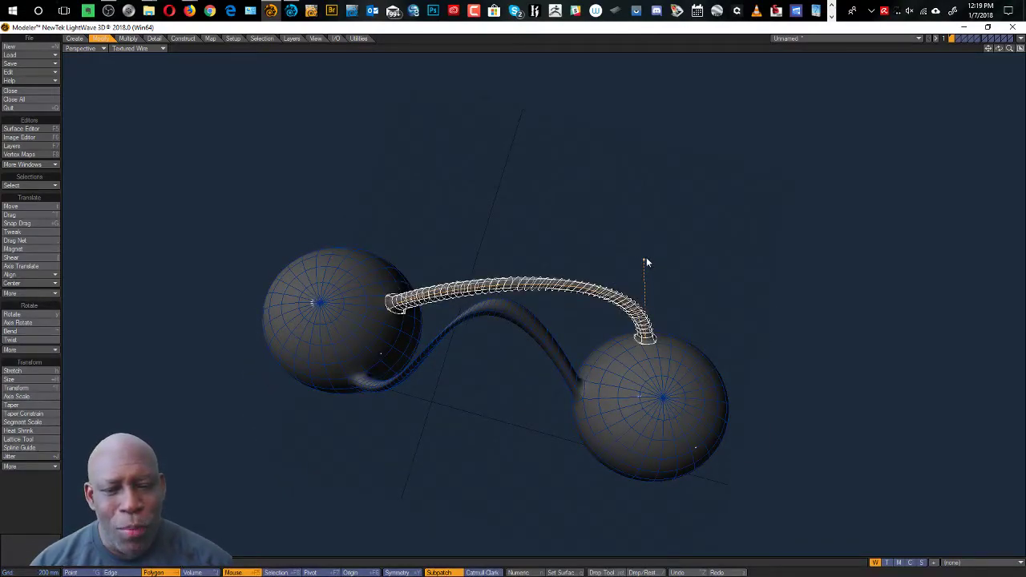
- Pull the second bridge's spline handles so it arches high above the balls, and finish the bridge
left_click_drag(647, 264, 652, 230)
left_click_drag(479, 366, 567, 292, "alt")
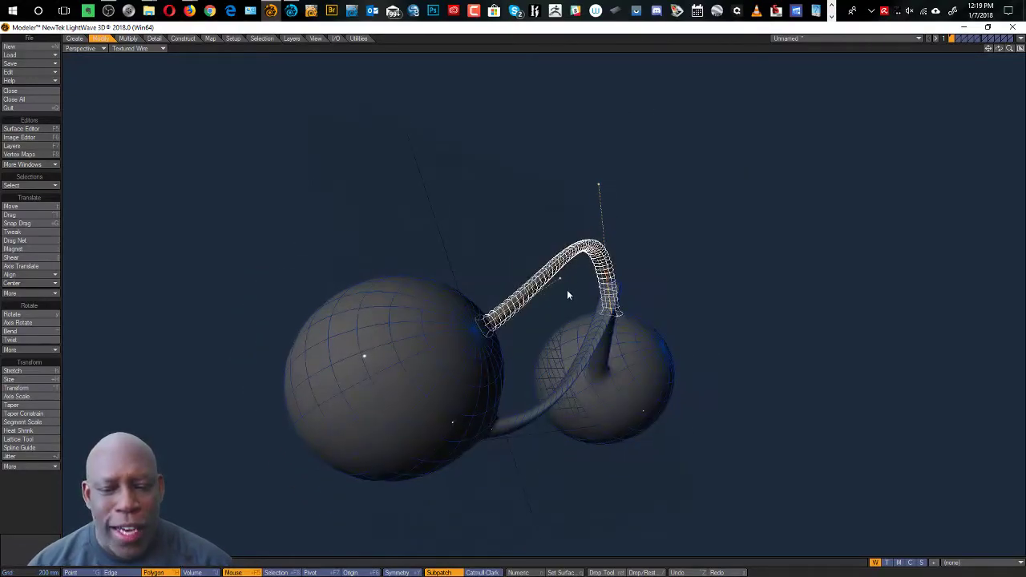
left_click_drag(606, 338, 595, 217)
left_click_drag(711, 191, 716, 268, "alt+shift")
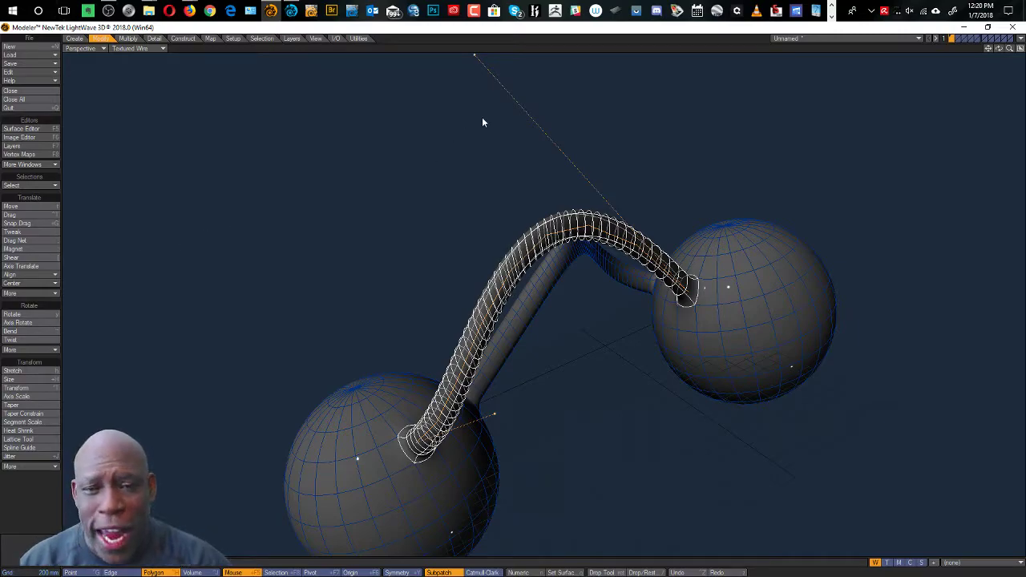
left_click_drag(559, 162, 540, 237, "ctrl+alt")
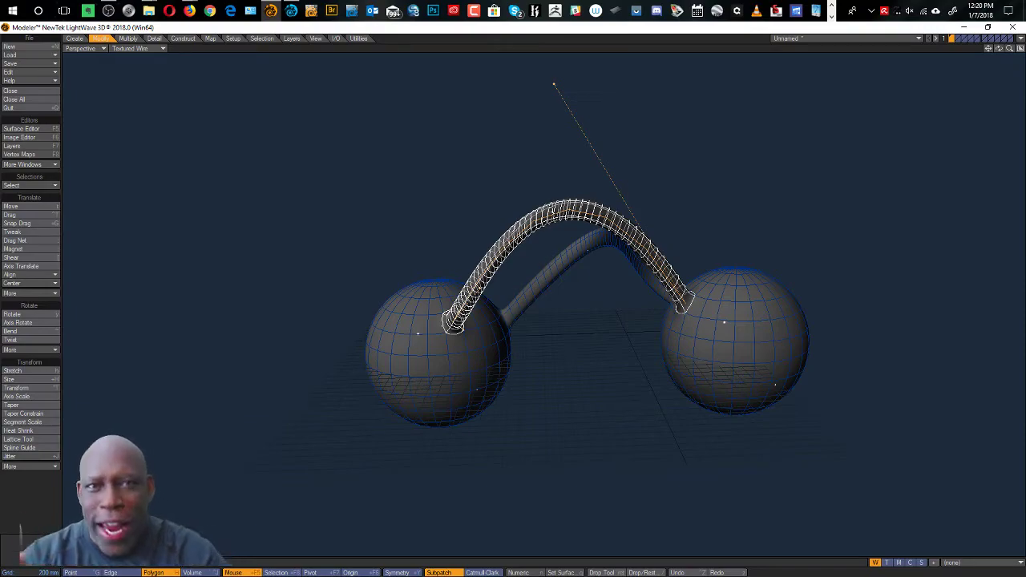
mouse_move(539, 210)
left_mouse_down("ctrl+alt")
mouse_move(602, 222)
mouse_move(553, 225)
left_mouse_up("ctrl+alt")
left_click_drag(433, 300, 469, 274, "alt")
key("space")
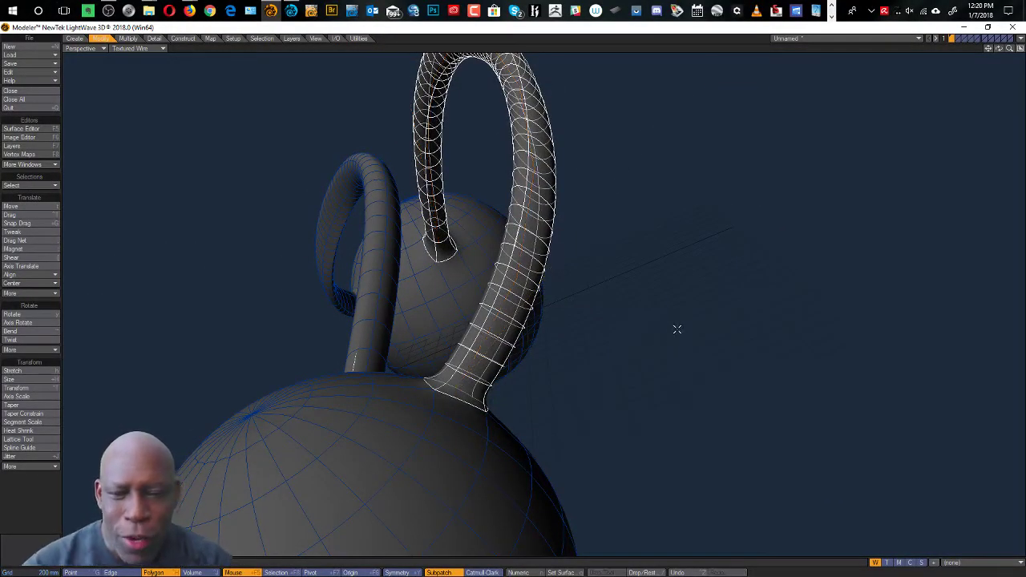
- Deselect the second bridge, clear the bridged balls from the workspace and return to the four-viewport layout
left_click_drag(573, 265, 404, 267, "ctrl+alt")
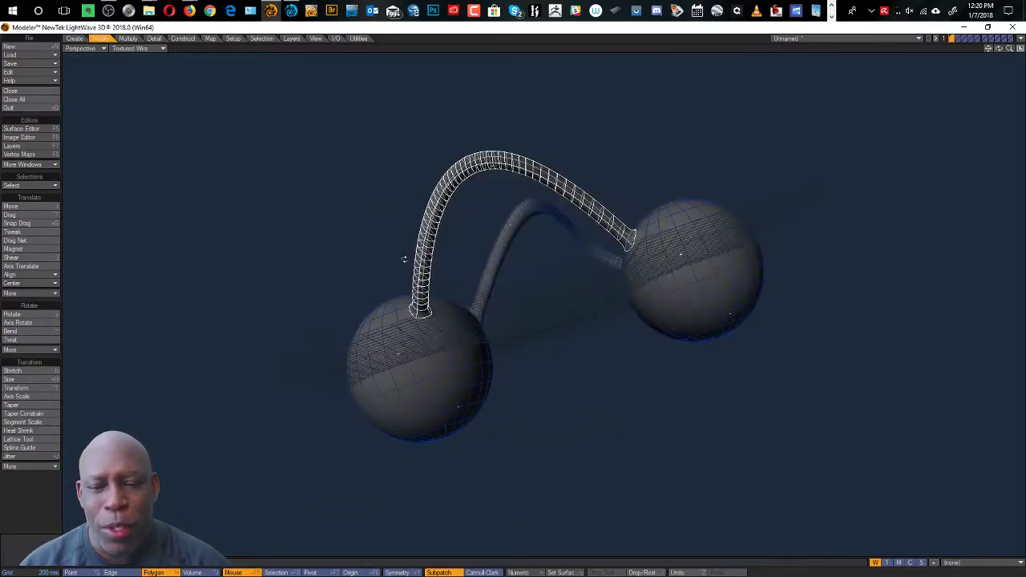
left_click_drag(466, 205, 612, 253, "ctrl+alt")
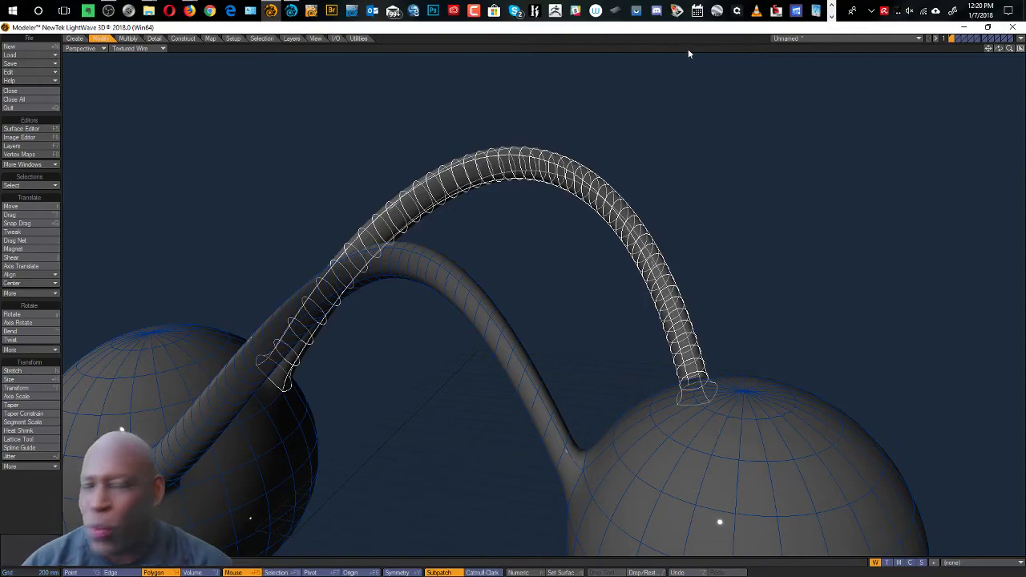
key("ctrl+g")
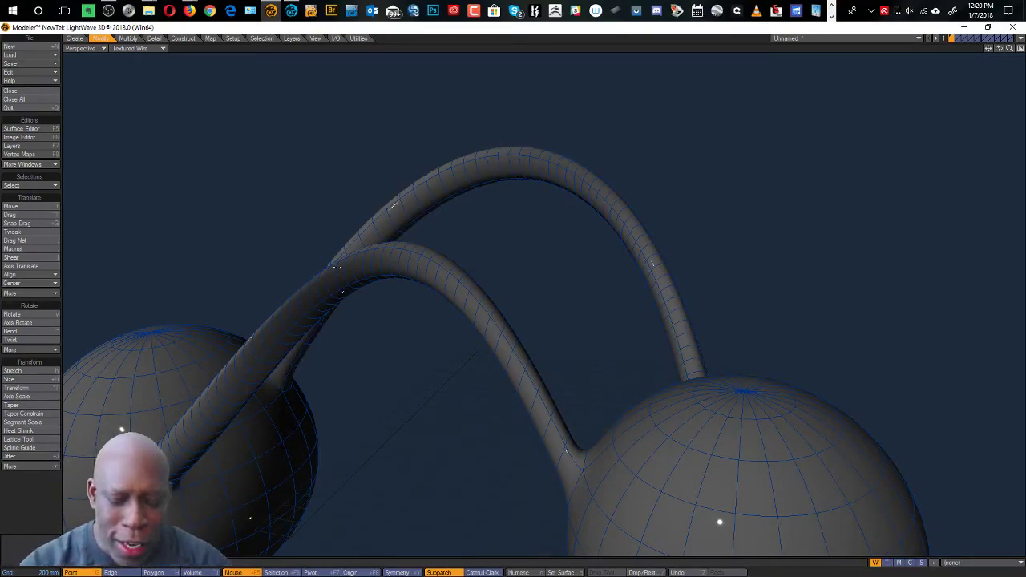
key("shift+n")
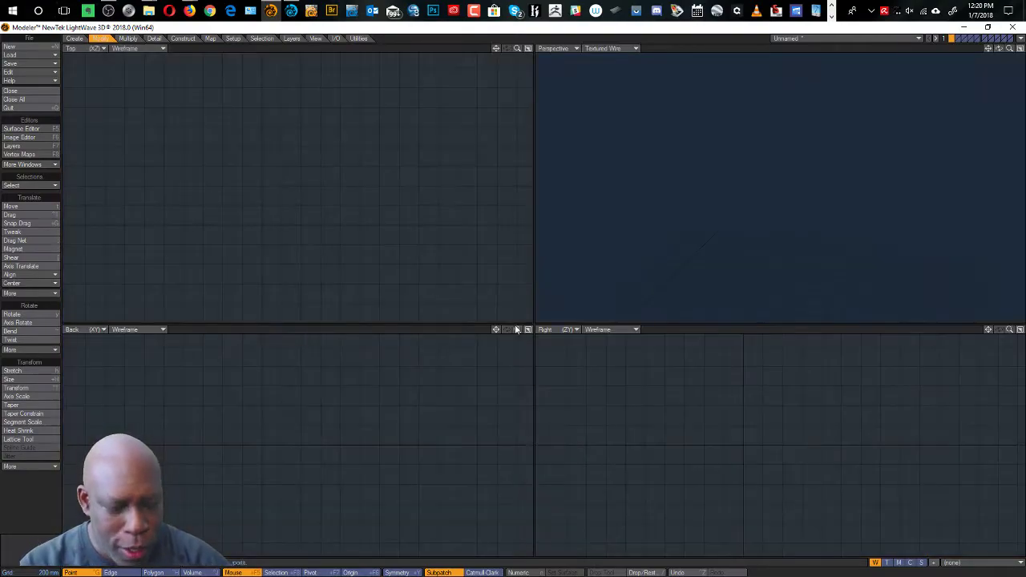
key("KP_0")
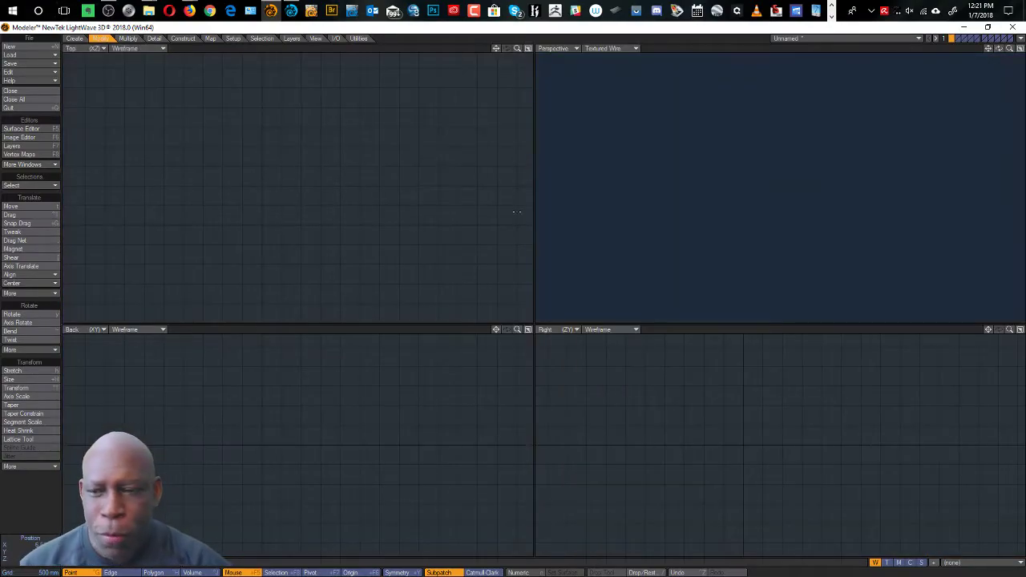
- Draw a roughly cubic box with the Box Tool, setting its base in the Top view and its height in the Back view
key("shift+x")
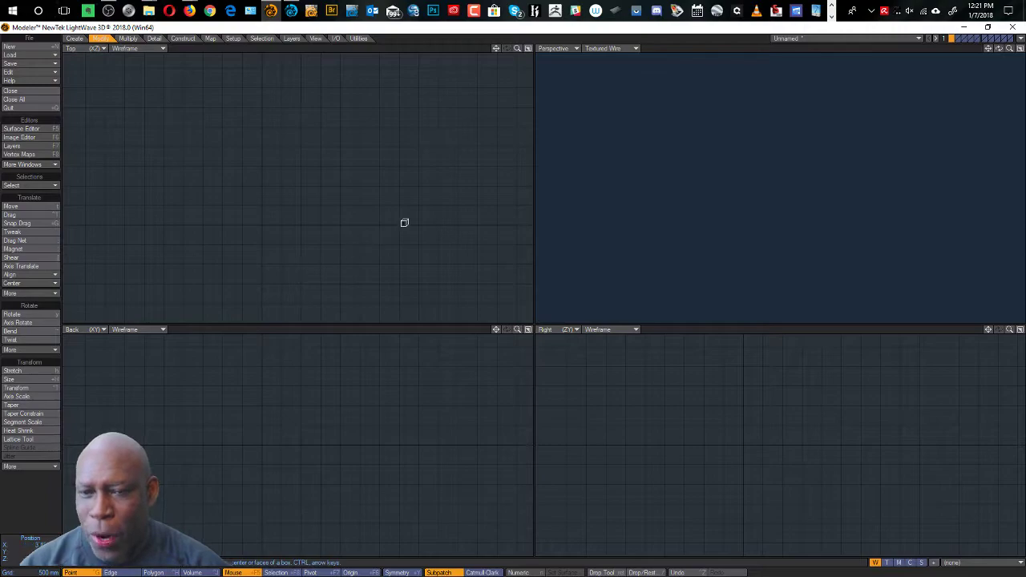
left_click_drag(190, 157, 245, 206)
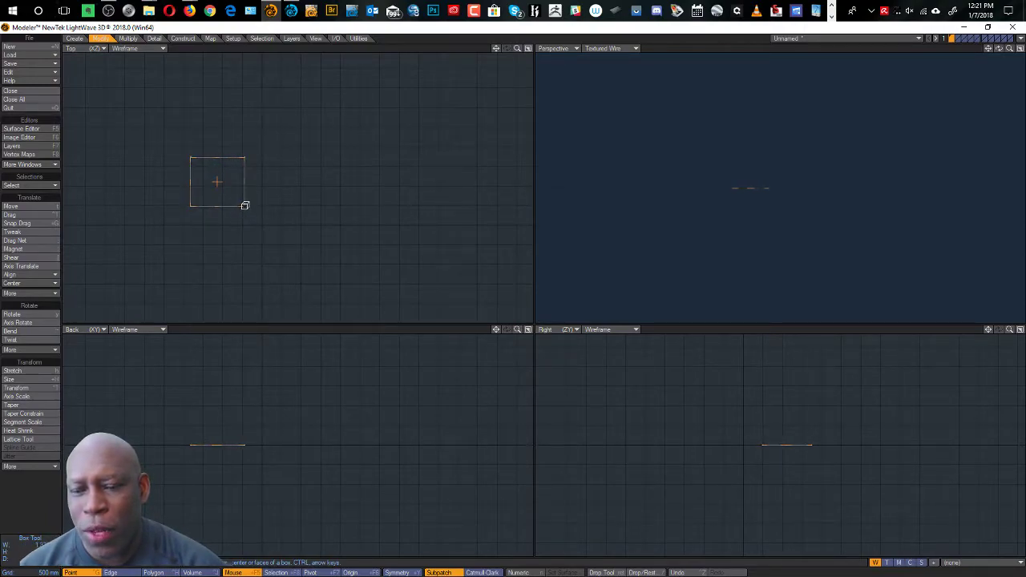
left_click_drag(226, 444, 219, 416)
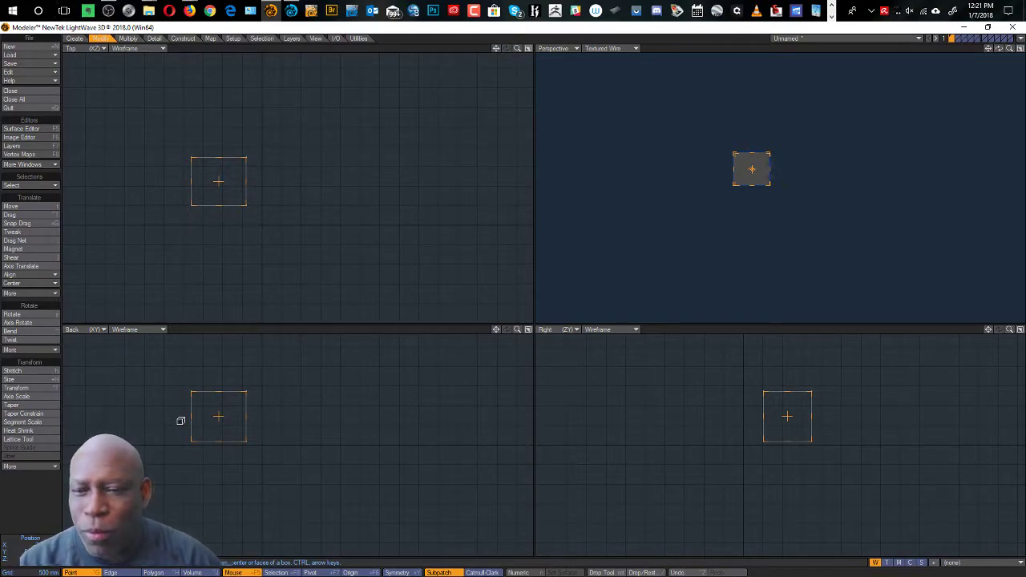
key("space")
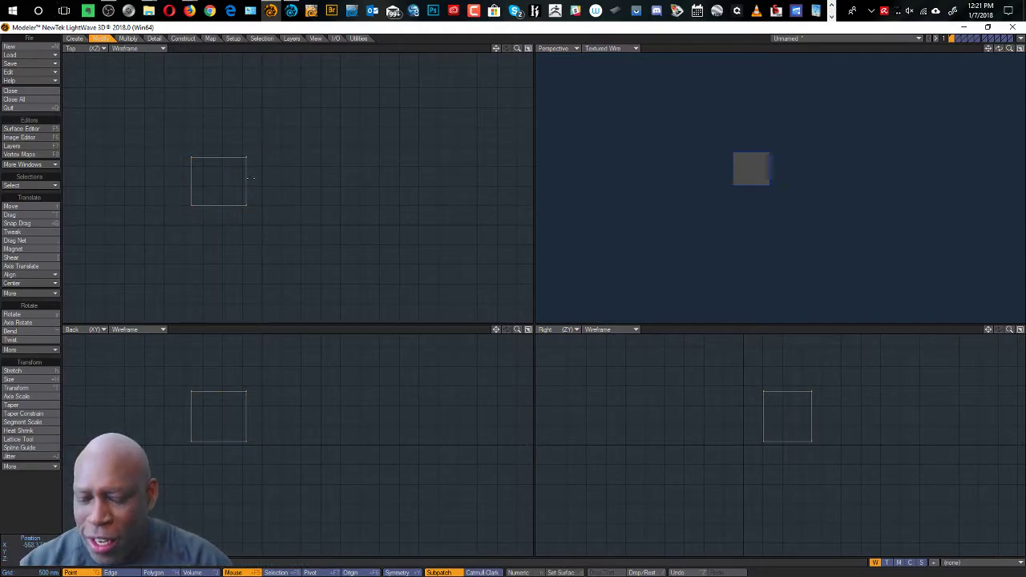
- Move the box slightly downward in the Top view and frame it in the viewports
key("t")
mouse_move(219, 181)
left_mouse_down()
mouse_move(218, 198)
mouse_move(221, 161)
left_mouse_up()
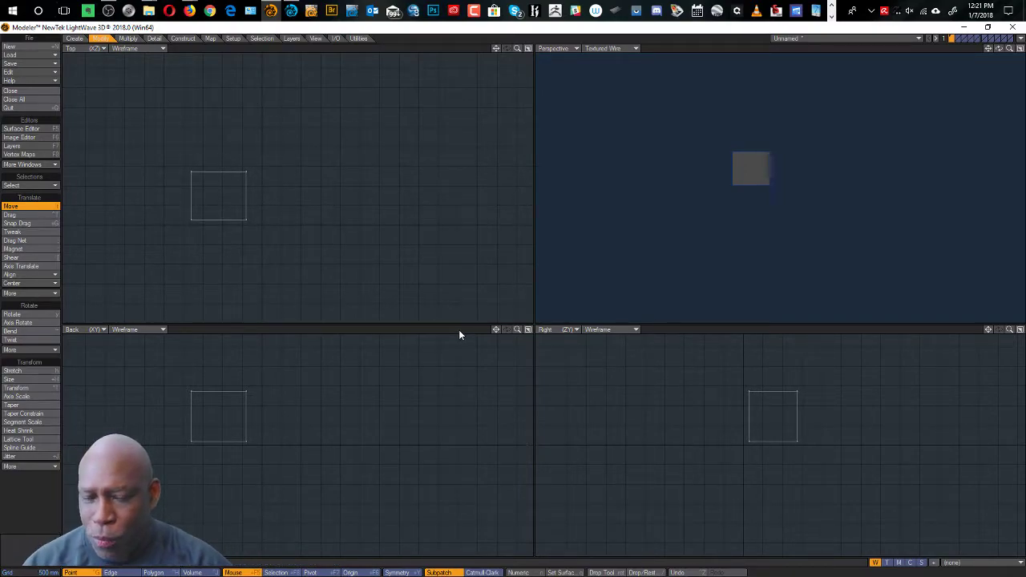
key("a")
left_click_drag(456, 280, 349, 297, "ctrl+alt")
left_click_drag(390, 261, 233, 178, "alt")
mouse_move(350, 201)
left_mouse_down("alt")
mouse_move(343, 192)
mouse_move(346, 204)
mouse_move(358, 196)
left_mouse_up("alt")
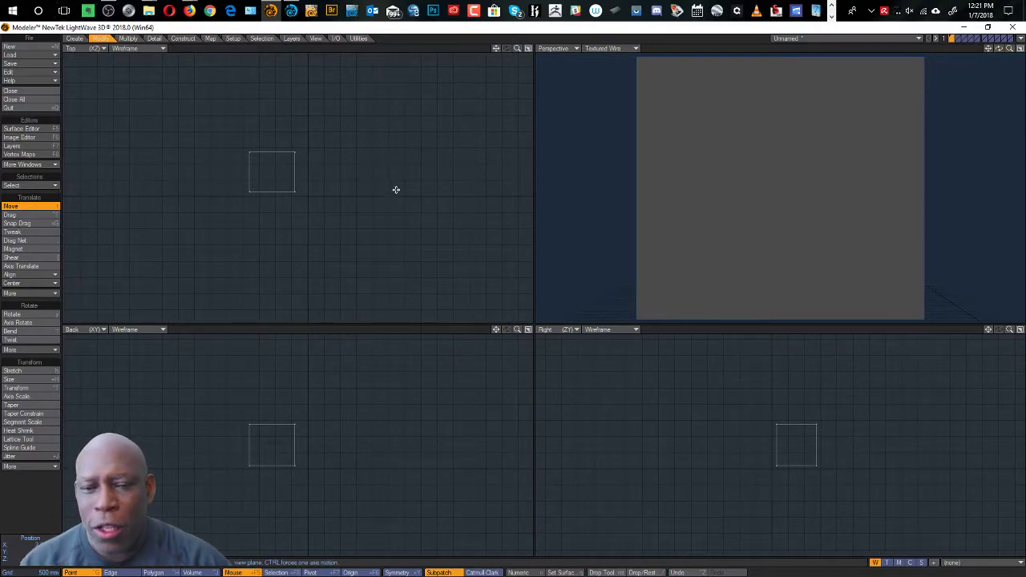
- Apply the Array tool to the box from the custom pop-up menu's 3D MULTIPLY group
left_click(391, 176, "ctrl+shift")
mouse_move(392, 174)
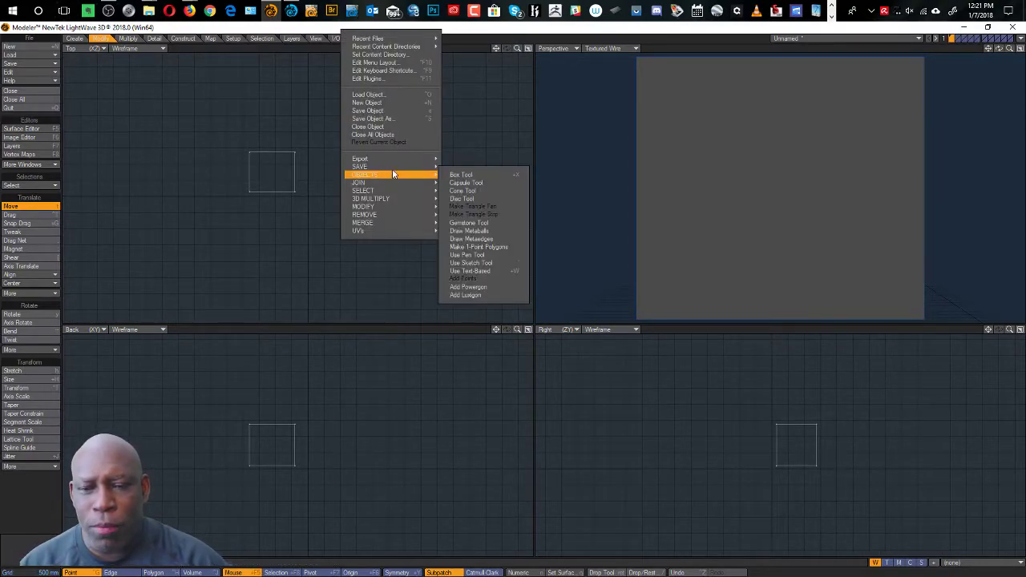
mouse_move(386, 209)
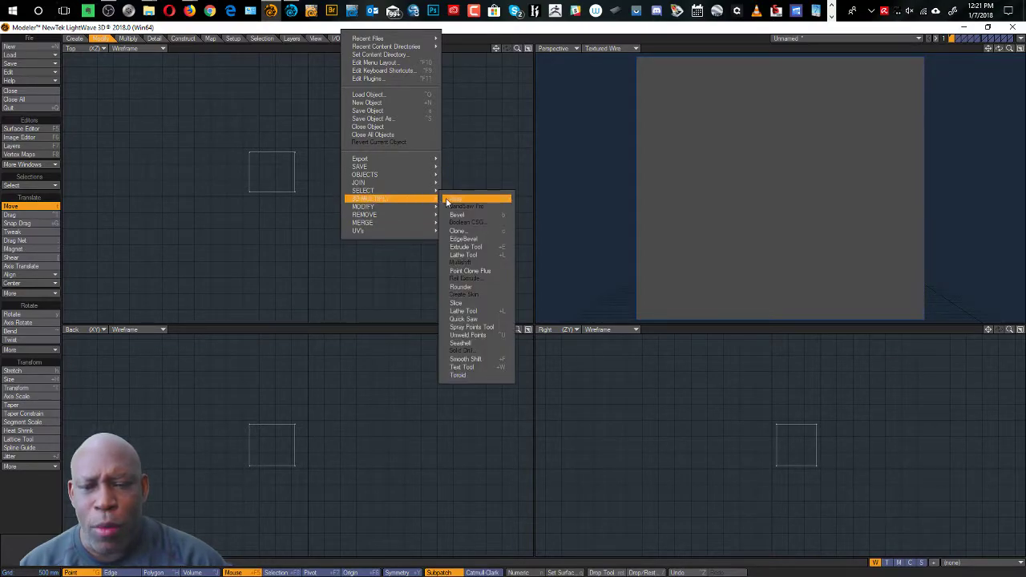
left_click(462, 199)
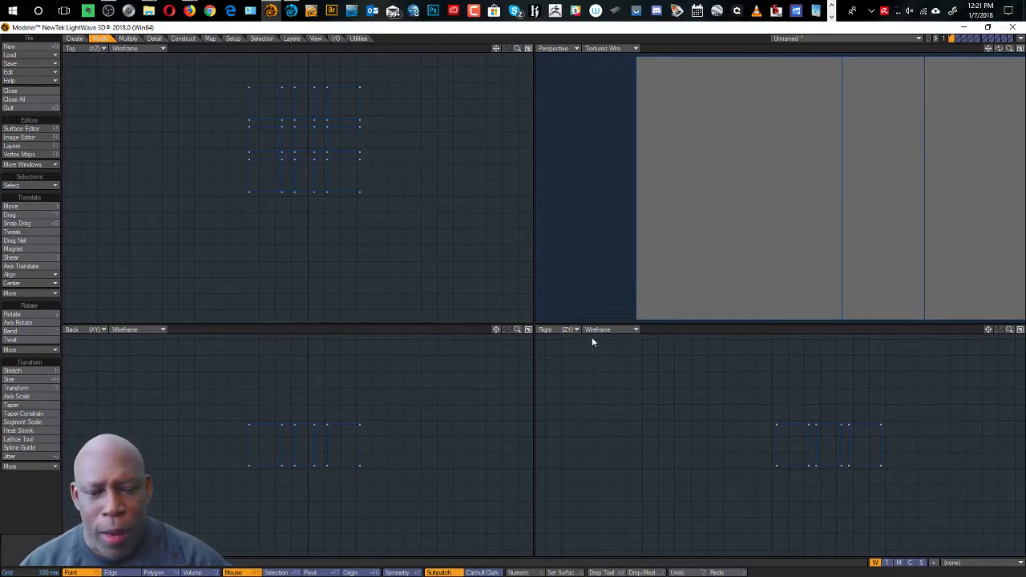
left_click_drag(294, 117, 373, 144, "ctrl+alt")
scroll(373, 144, "down", 3)
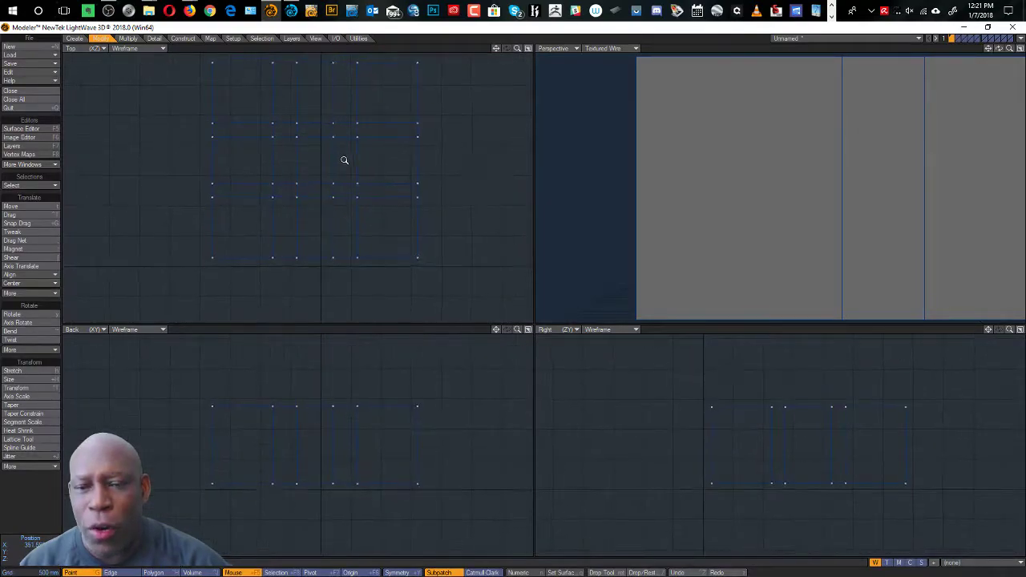
left_click_drag(348, 151, 356, 189, "alt")
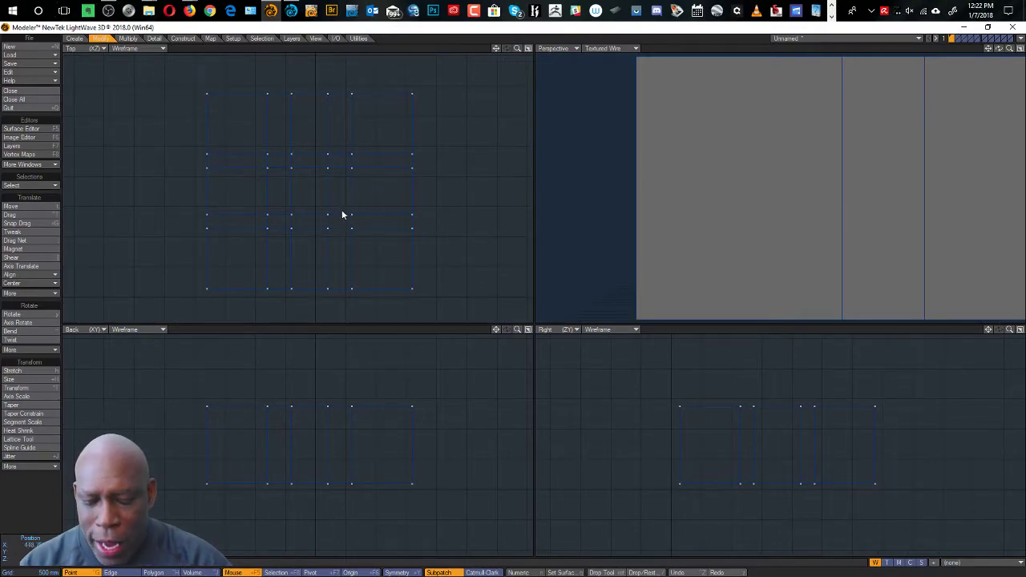
- Set the rectangular array's numeric offsets to X 1.57 m and Z 1.43 m
key("n")
left_click_drag(204, 150, 528, 103)
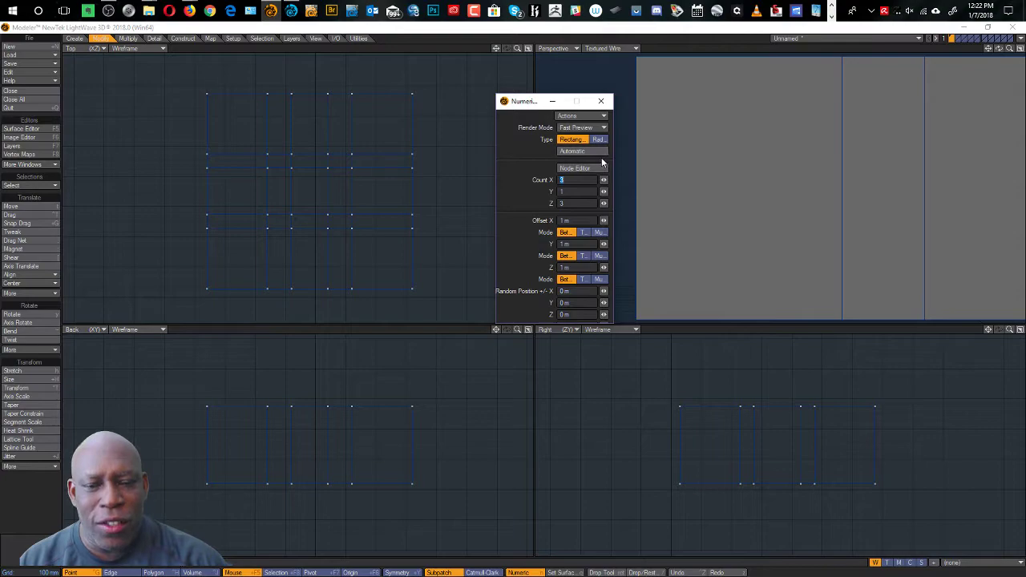
mouse_move(603, 221)
left_mouse_down()
mouse_move(669, 221)
mouse_move(660, 221)
left_mouse_up()
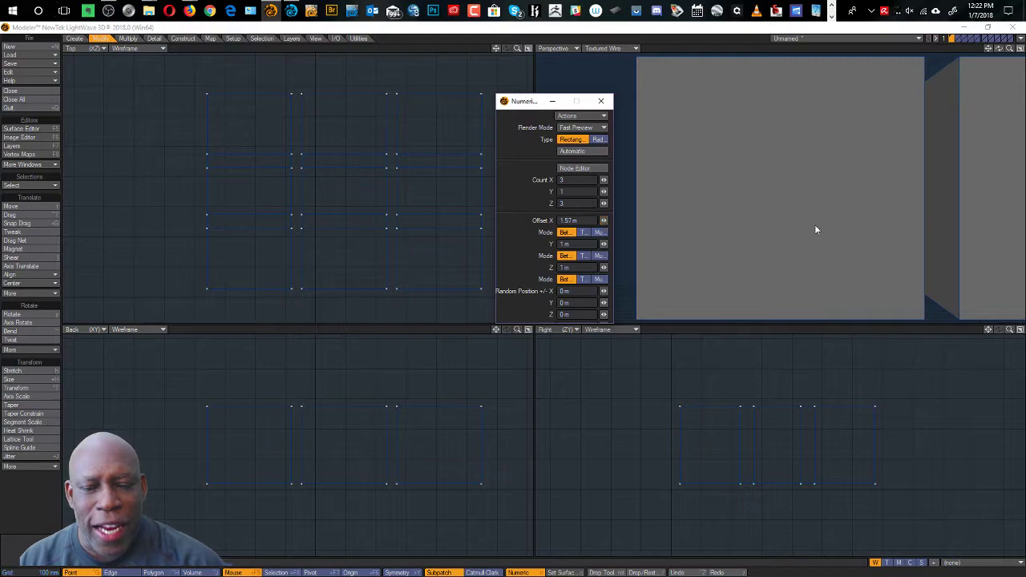
left_click_drag(604, 268, 611, 268)
key("a")
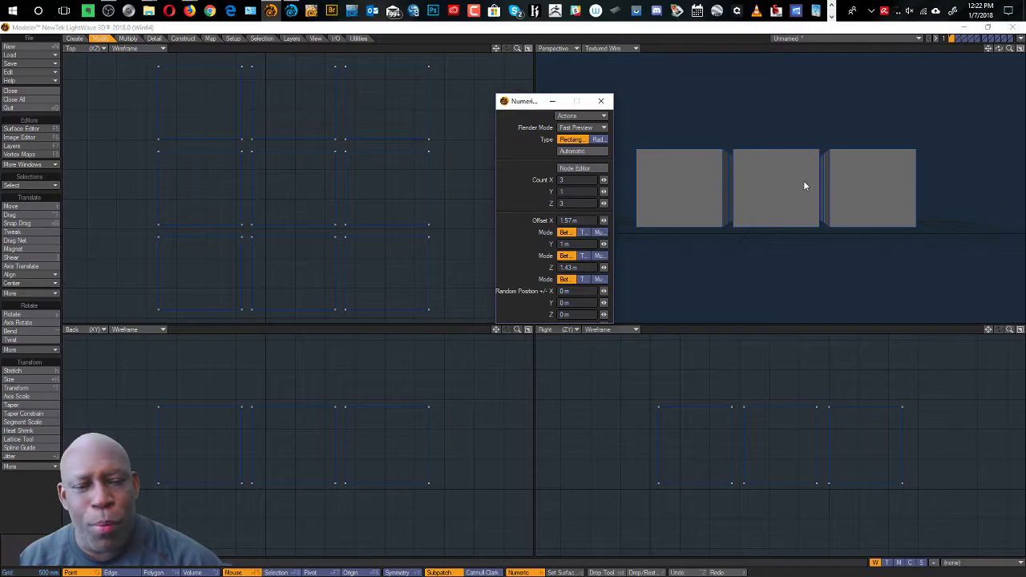
left_click_drag(762, 167, 802, 213, "alt")
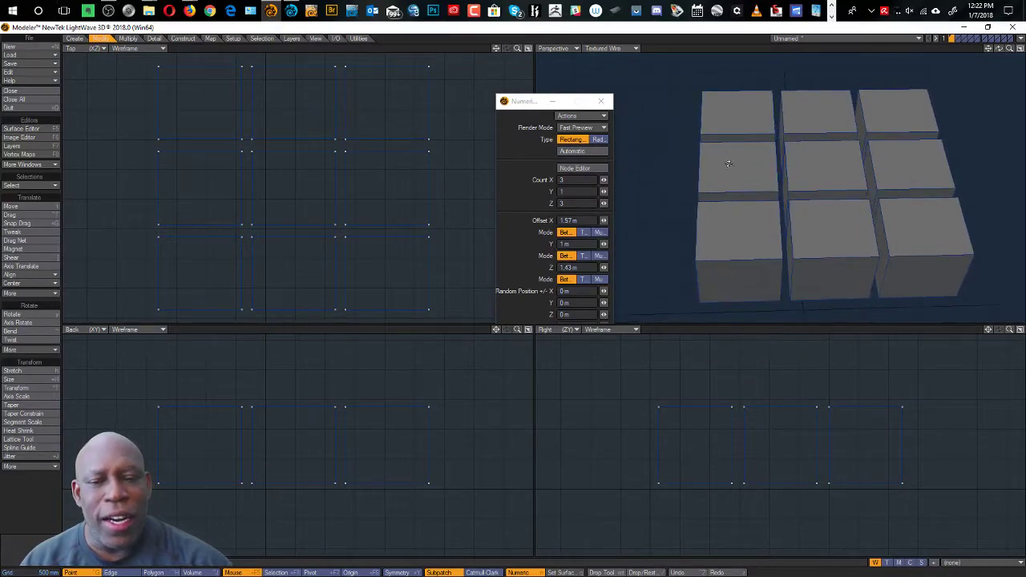
- Switch the array type to Radial and inspect the ring of boxes in the Perspective view
left_click(598, 139)
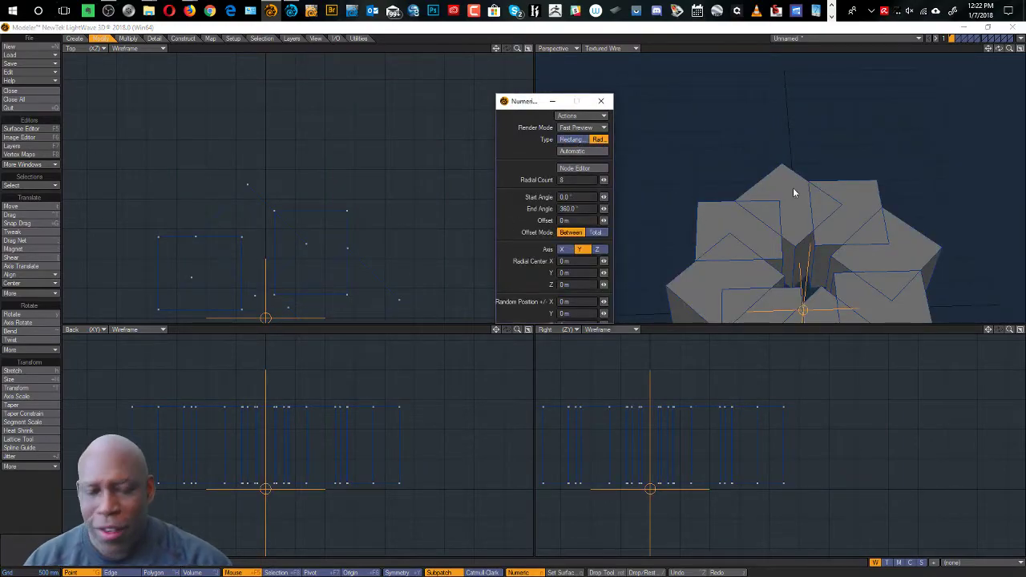
left_click_drag(789, 189, 781, 182, "ctrl+alt")
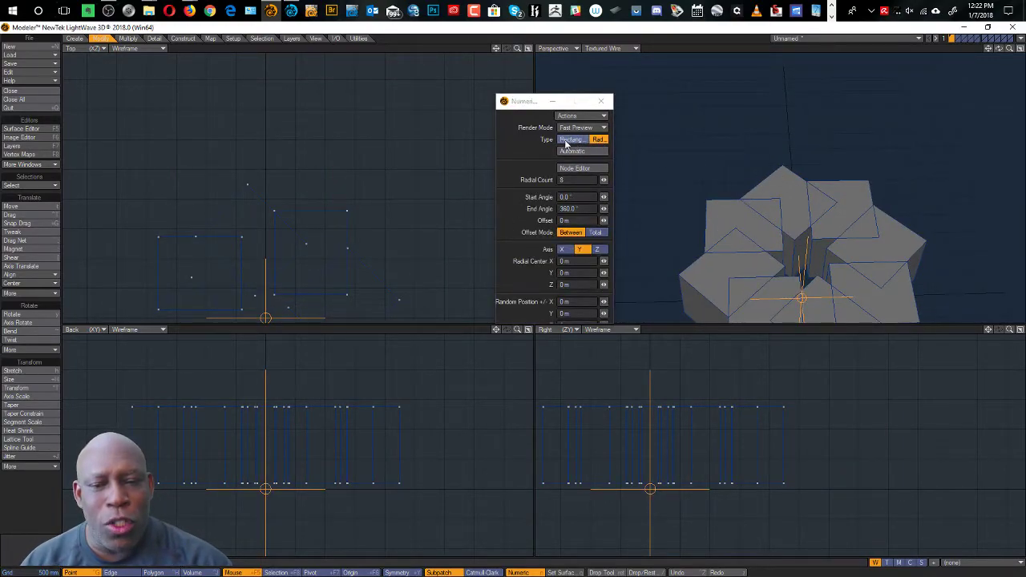
left_click_drag(775, 225, 729, 161, "alt+shift")
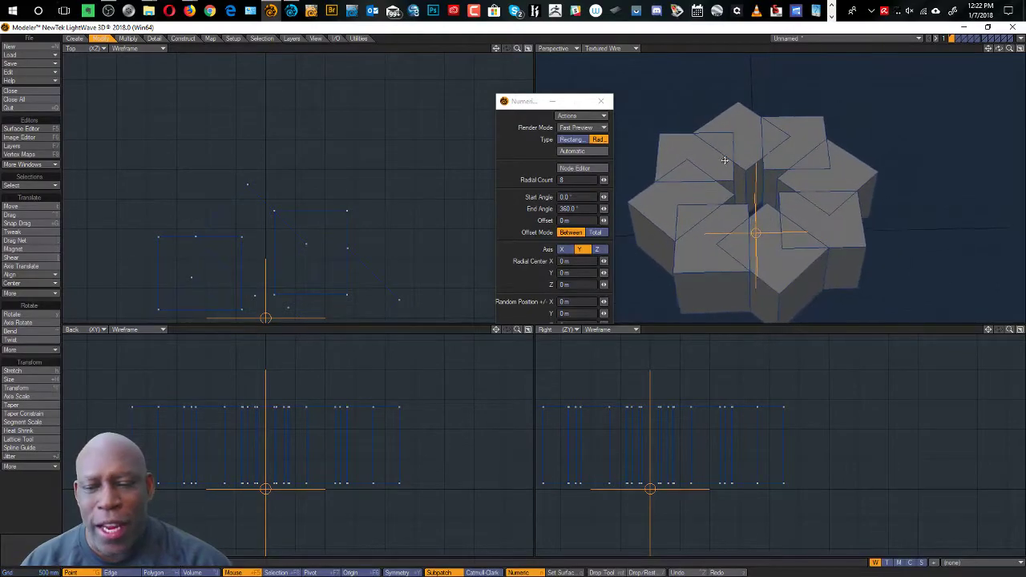
- Place the radial array's center in the Top view at about X 2.66 m, Z 989 mm, spreading the boxes apart
mouse_move(301, 265)
left_mouse_down("ctrl+alt")
mouse_move(348, 268)
mouse_move(282, 274)
left_mouse_up("ctrl+alt")
left_click_drag(282, 274, 304, 216, "alt")
key("KP_0")
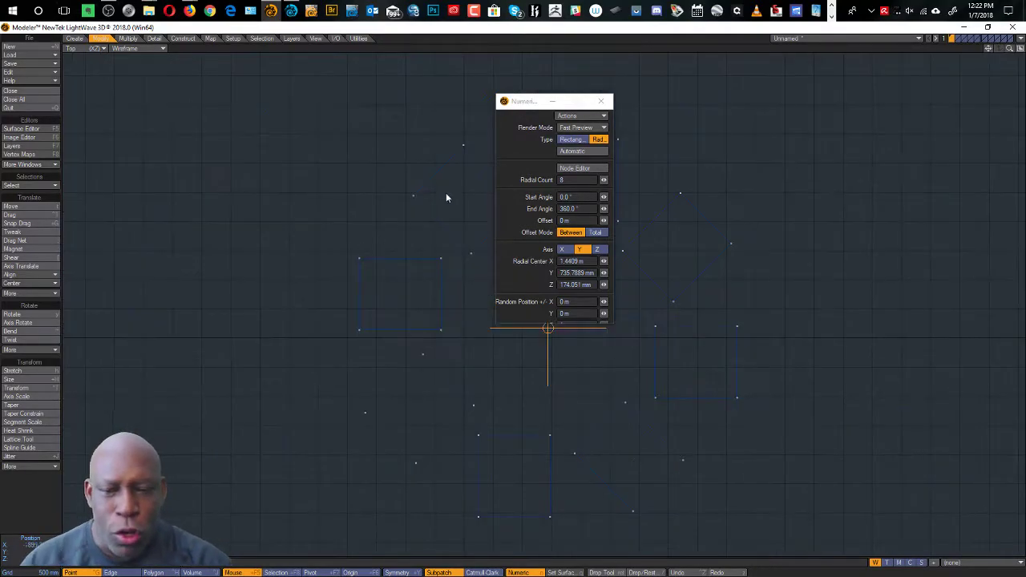
left_click_drag(521, 103, 874, 116)
left_click_drag(552, 332, 629, 278)
left_click_drag(723, 244, 620, 283)
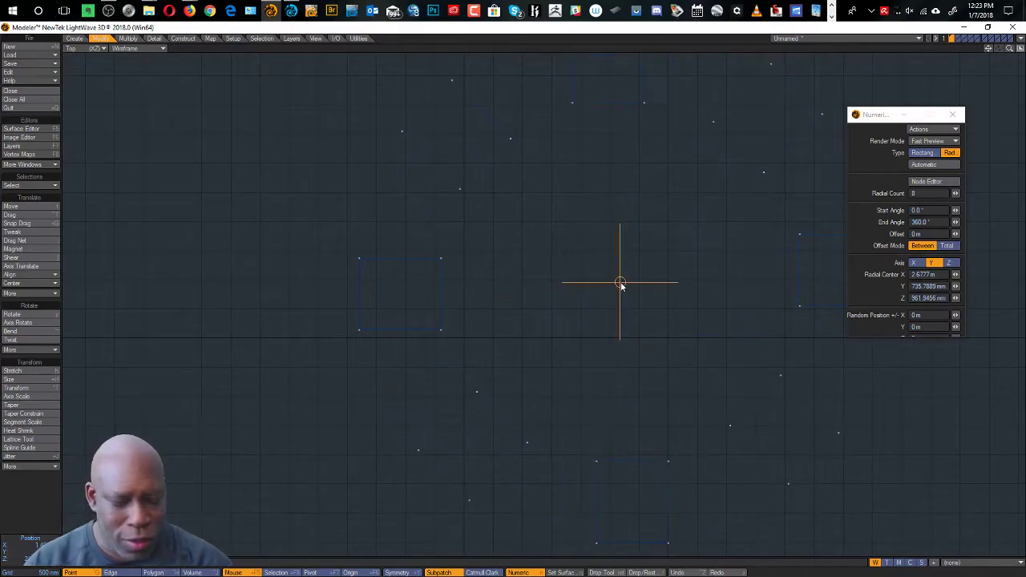
key("0")
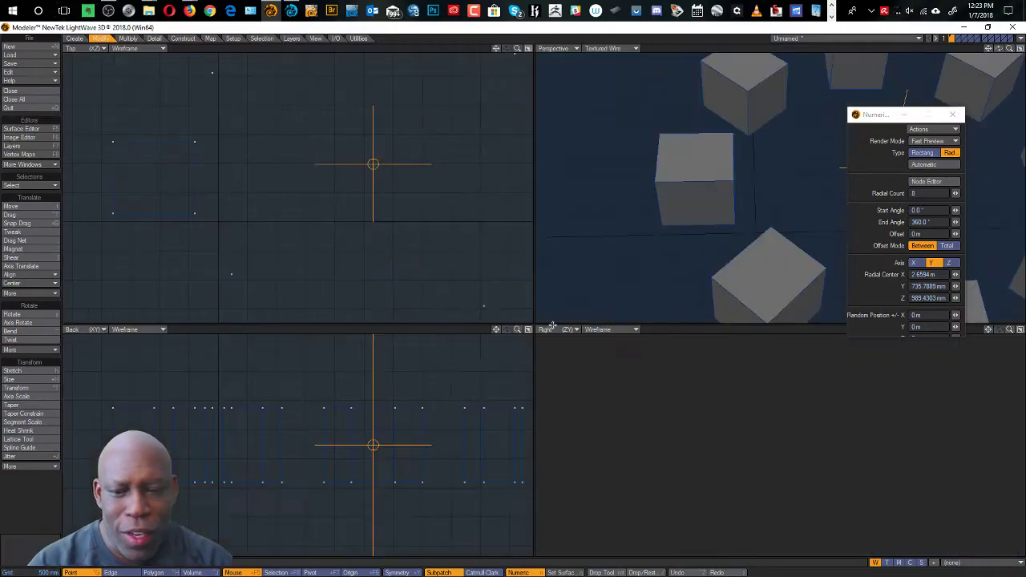
- Reposition the radial center in the Back and Right views to about X 1.37 m, Y 1.02 m, Z 2.83 m
left_click_drag(564, 270, 455, 304, "ctrl+alt")
left_click_drag(373, 456, 413, 456)
left_click_drag(774, 454, 911, 427)
left_click_drag(881, 117, 822, 107)
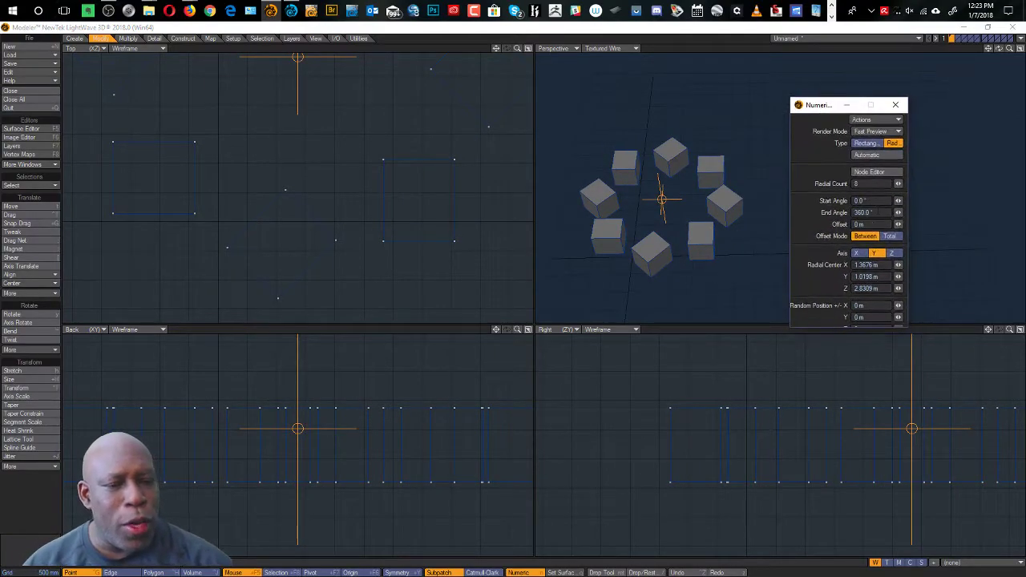
- Set the radial array's start angle to 0.2°, offset mode to Total and offset to 43 mm
left_click_drag(898, 200, 911, 230)
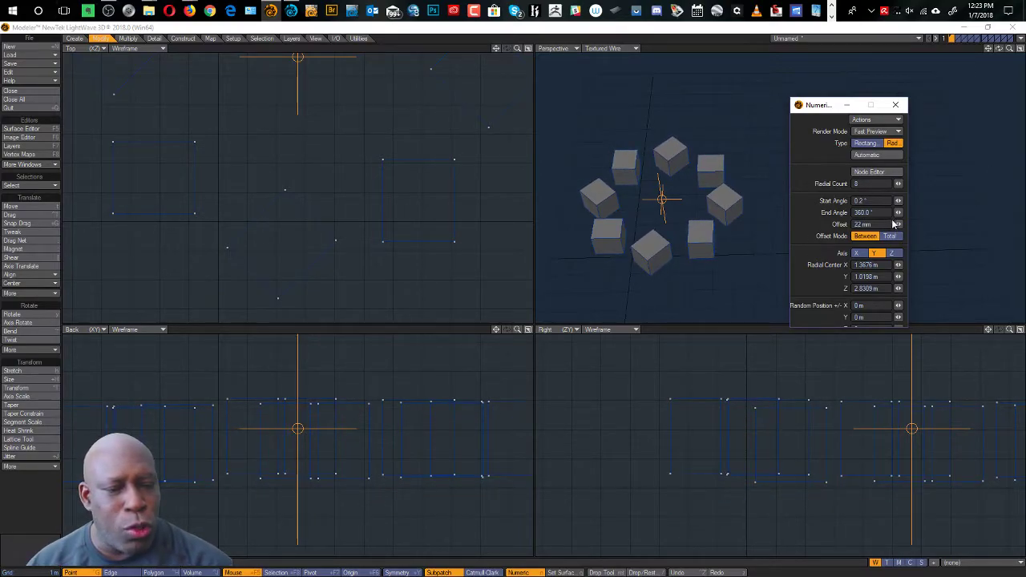
left_click_drag(898, 225, 836, 240)
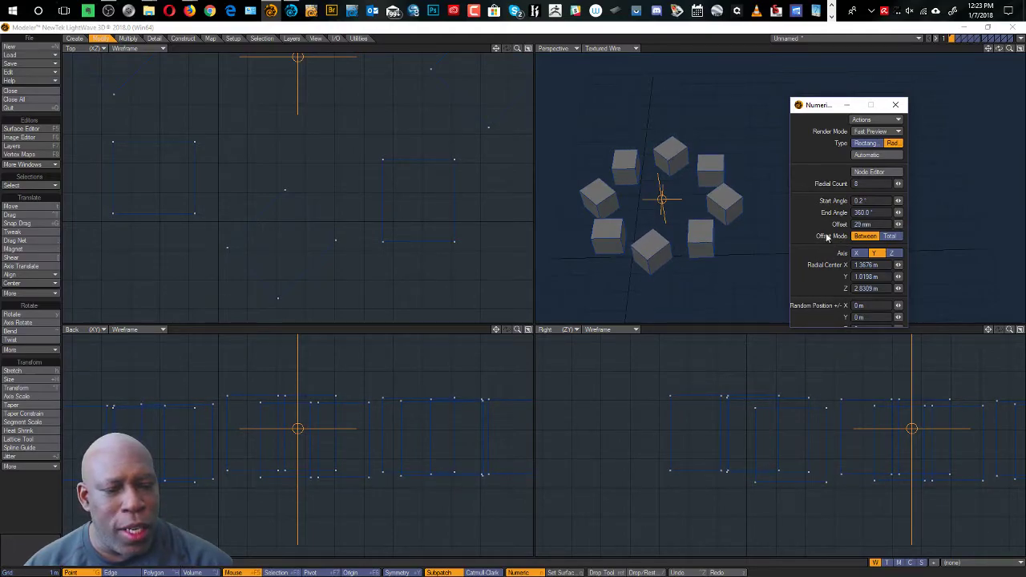
left_click(890, 236)
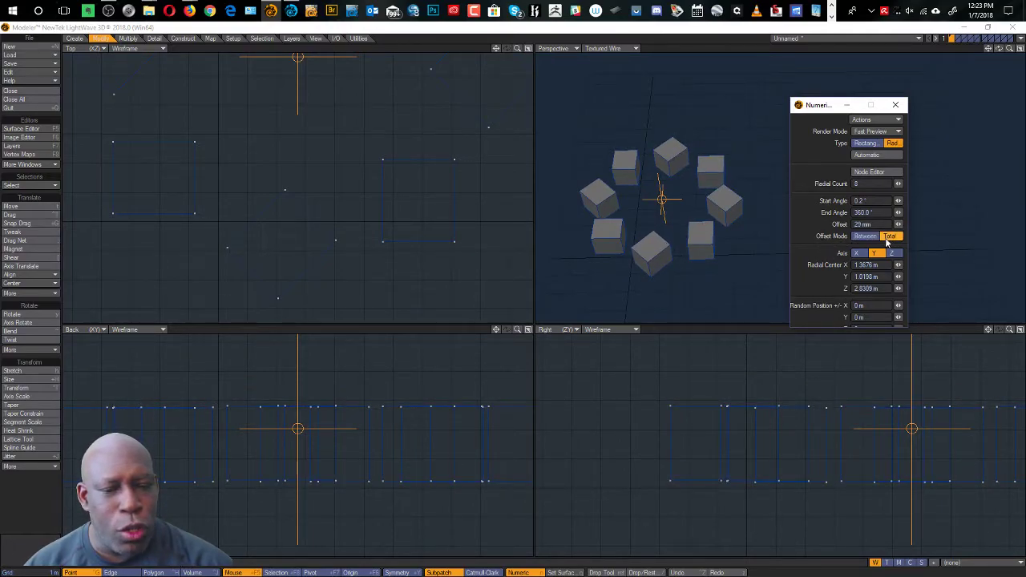
left_click_drag(897, 224, 930, 225)
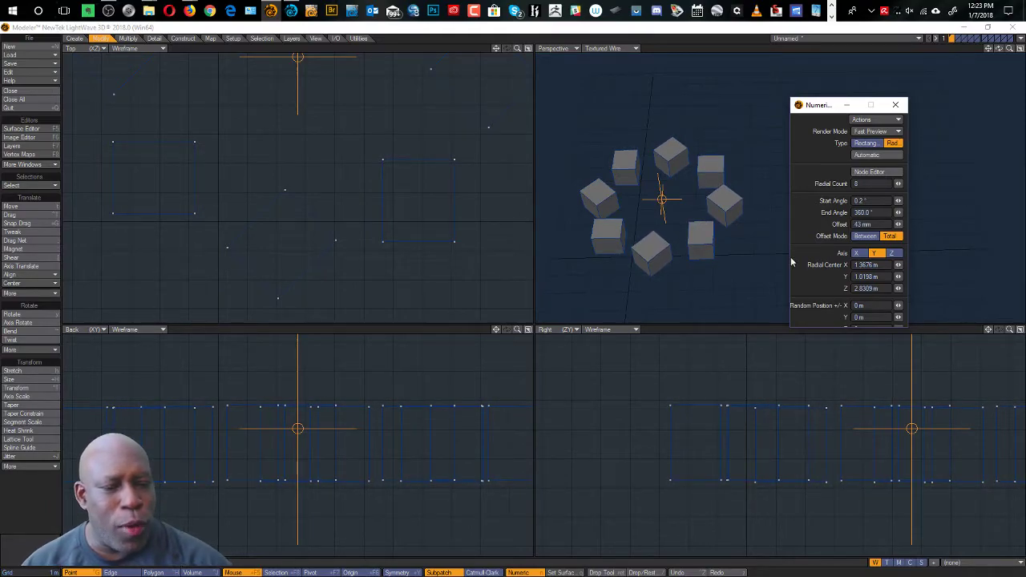
- Compare the radial array around the X and Y axes, and set its axis to Z
left_click(858, 254)
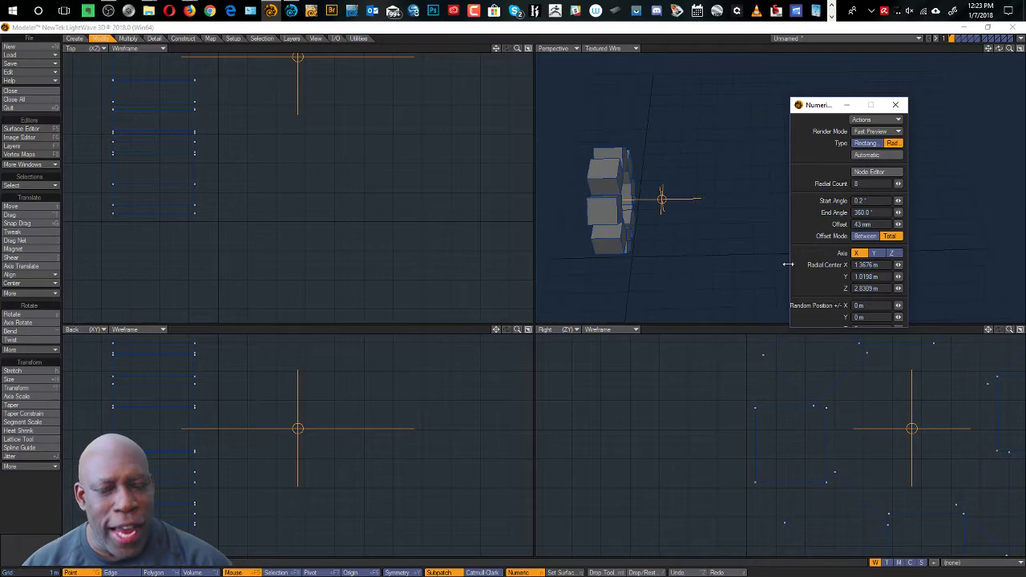
left_click_drag(592, 243, 756, 191, "alt")
left_click(862, 253)
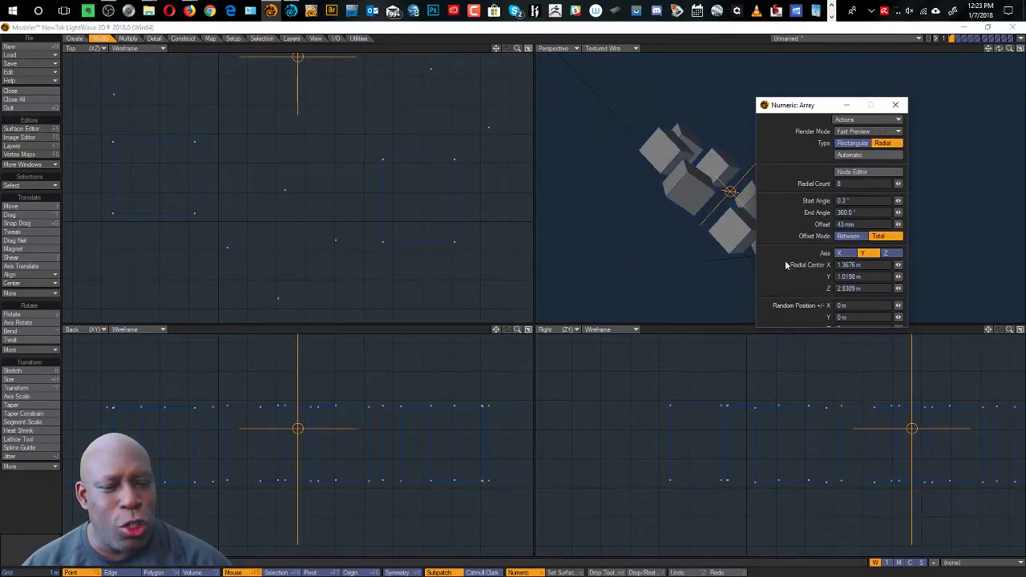
left_click_drag(784, 109, 883, 122)
left_click_drag(656, 190, 718, 145, "alt")
left_click(986, 267)
left_click_drag(702, 252, 724, 201, "alt")
left_click_drag(906, 119, 856, 98)
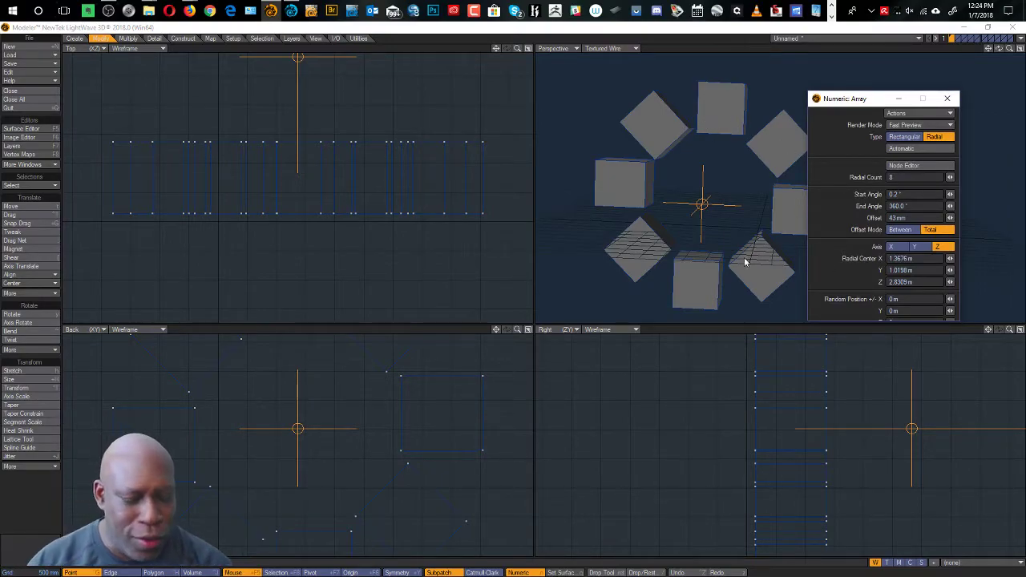
- Finish the radial array, inspect the ring of boxes and delete all of them
key("space")
left_click_drag(583, 170, 665, 217, "alt")
key("a")
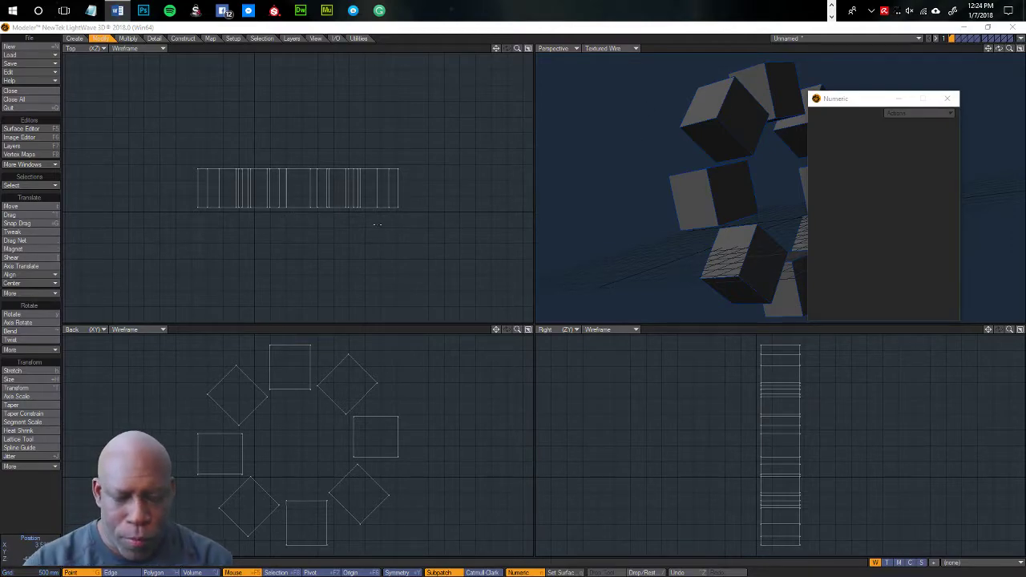
left_click(376, 242)
key("Delete")
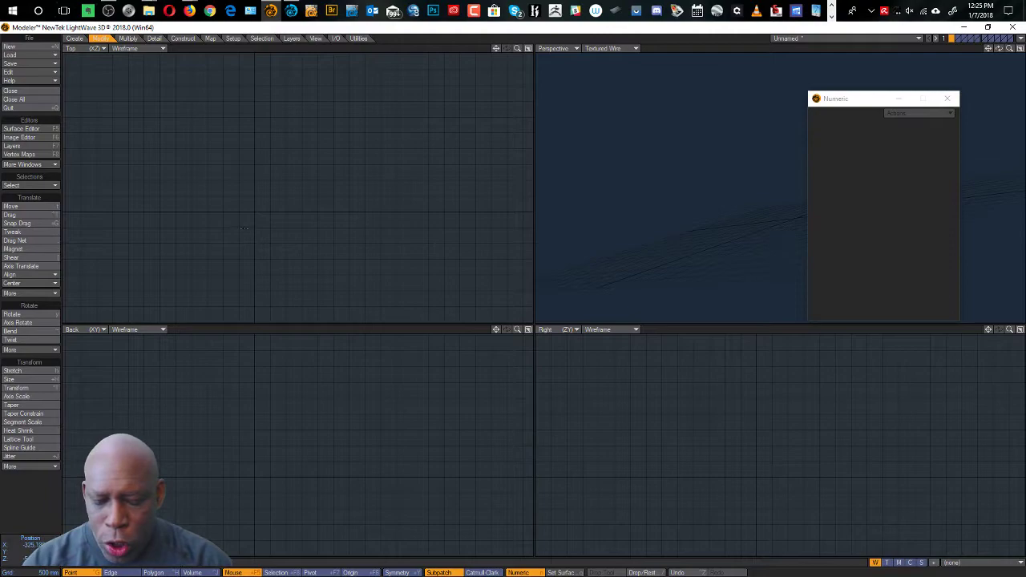
- Draw a slightly flattened ball in the first layer, setting its base in the Top view and its height in the Back view
key("shift+o")
left_click_drag(245, 203, 312, 270)
left_click_drag(275, 422, 264, 393)
key("space")
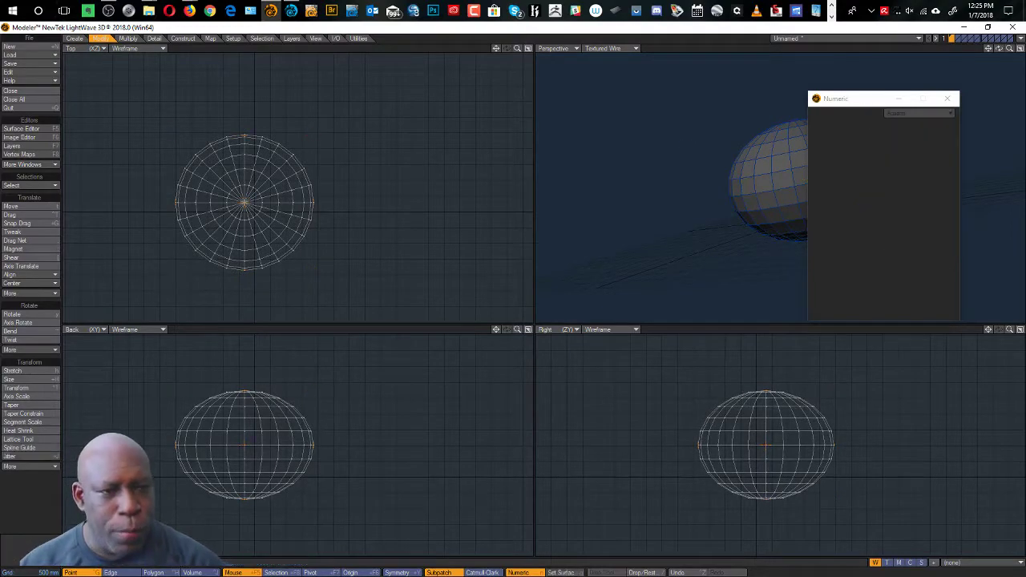
- Draw a roughly cubic box in layer 2, setting its base in the Top view and its height in the Back view
key("2")
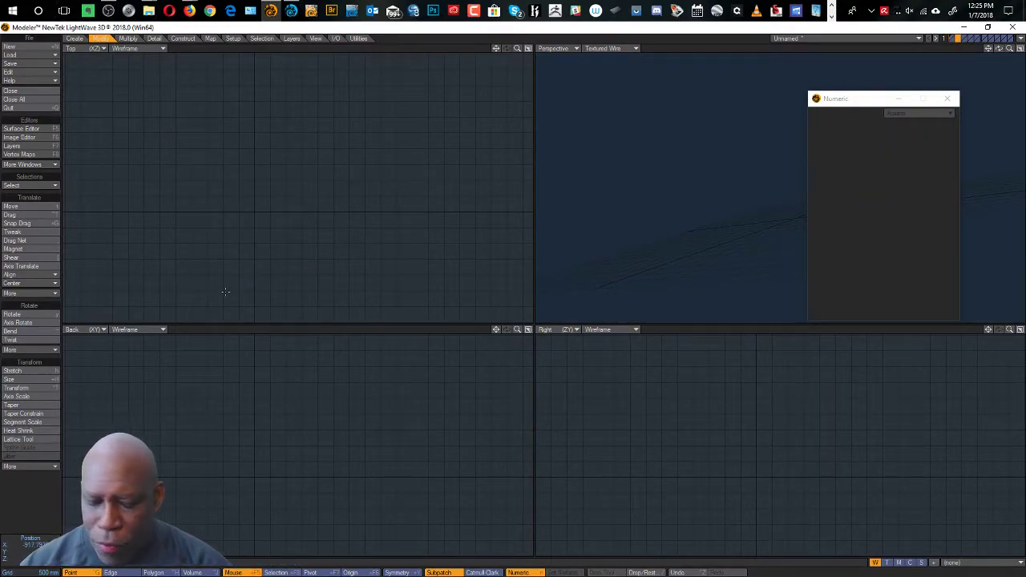
key("shift+x")
mouse_move(205, 168)
left_mouse_down()
mouse_move(245, 243)
mouse_move(311, 264)
left_mouse_up()
left_click_drag(282, 447, 281, 357)
key("space")
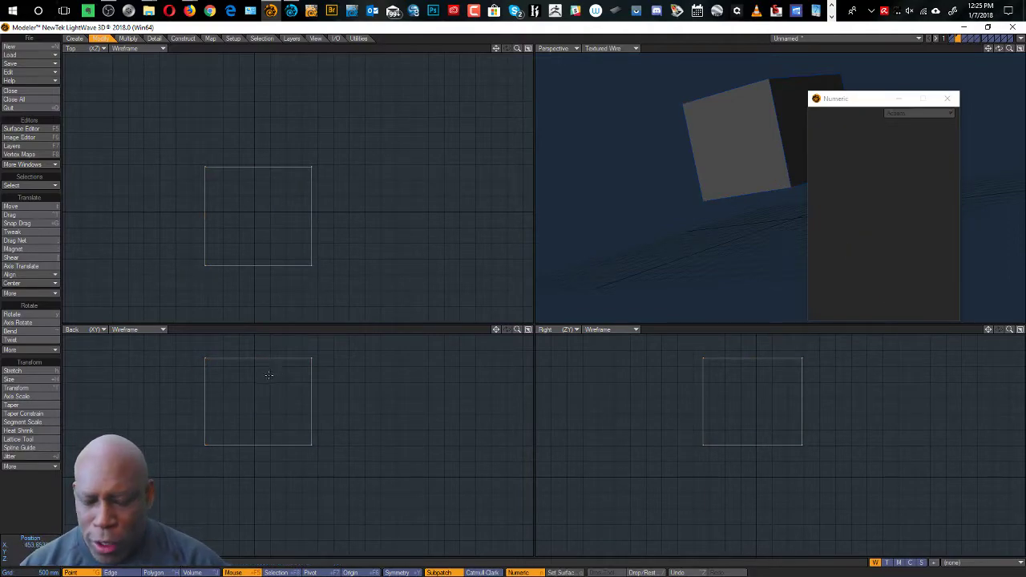
- Open the layer list and name layer 1 "sphere"
key("F7")
left_click_drag(869, 195, 634, 163)
left_click(615, 182)
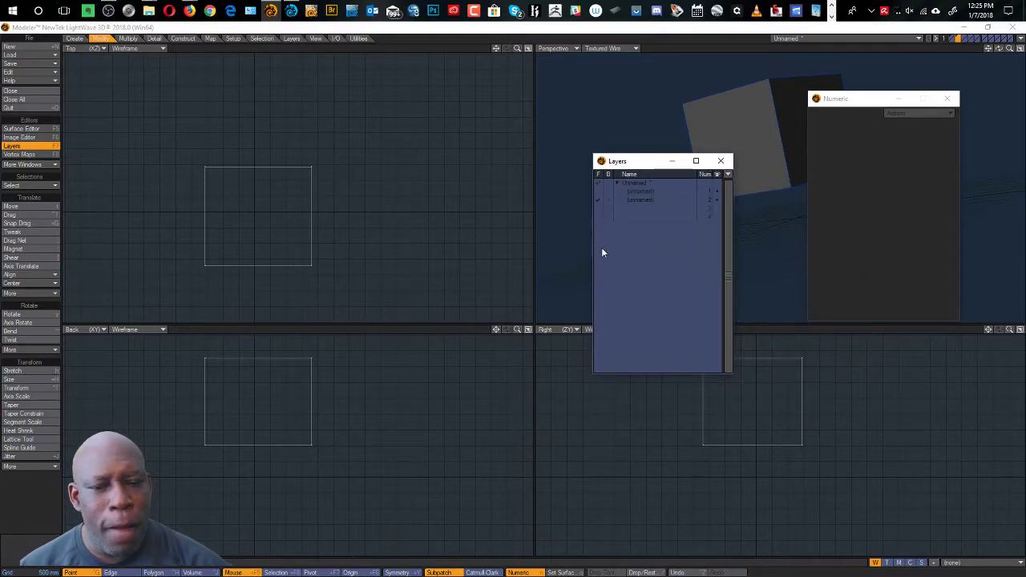
double_click(635, 195)
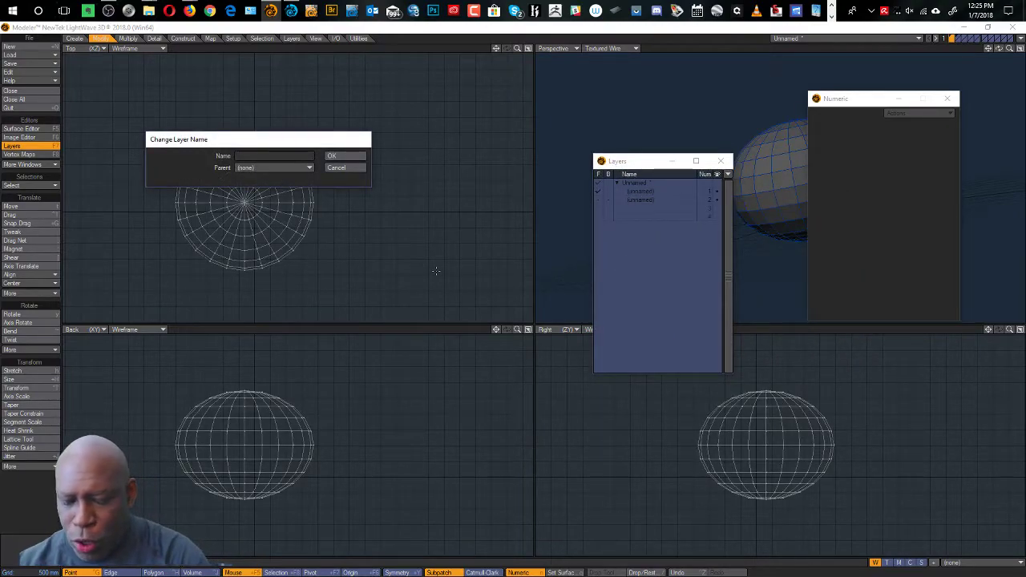
type("sphere")
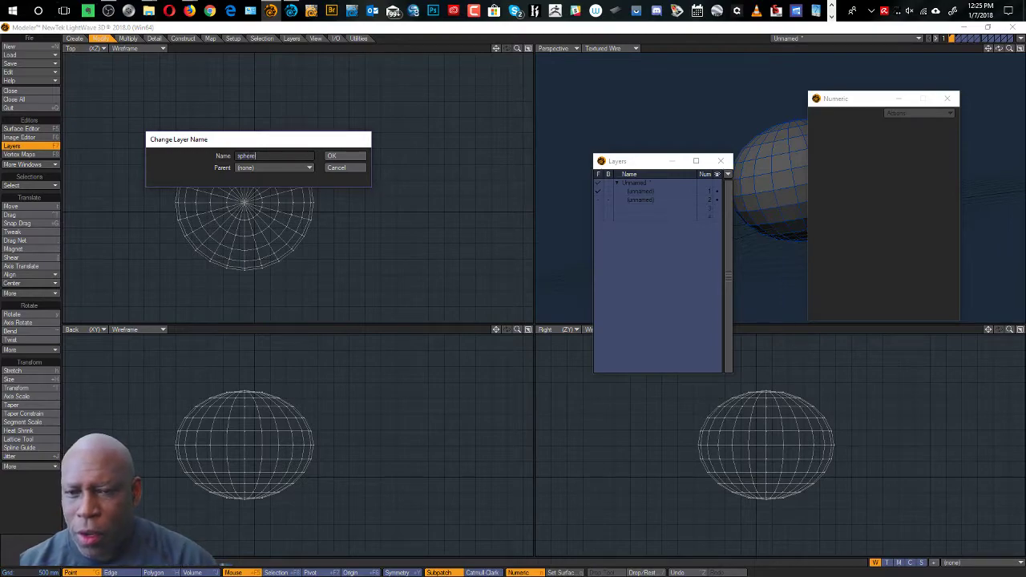
left_click(333, 158)
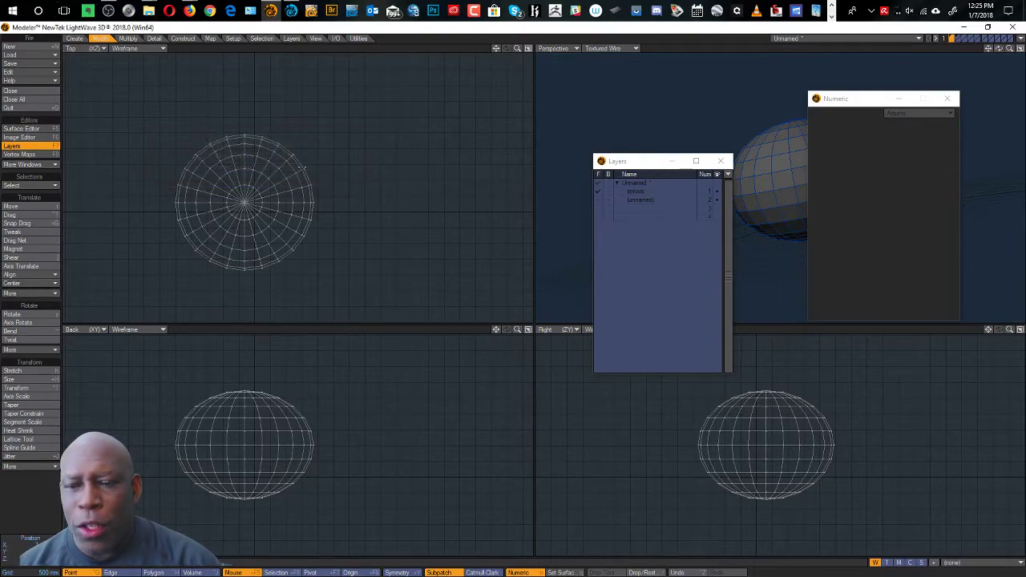
- Select layer 2 in the layer list and name it "rectangle"
left_click_drag(640, 168, 545, 100)
left_click(541, 138)
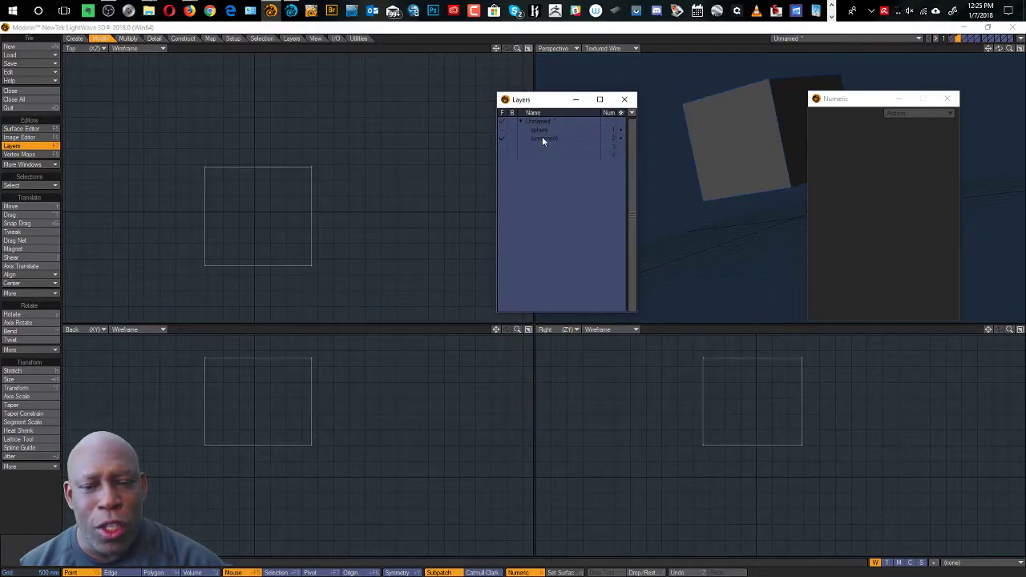
double_click(541, 138)
left_click_drag(291, 139, 366, 139)
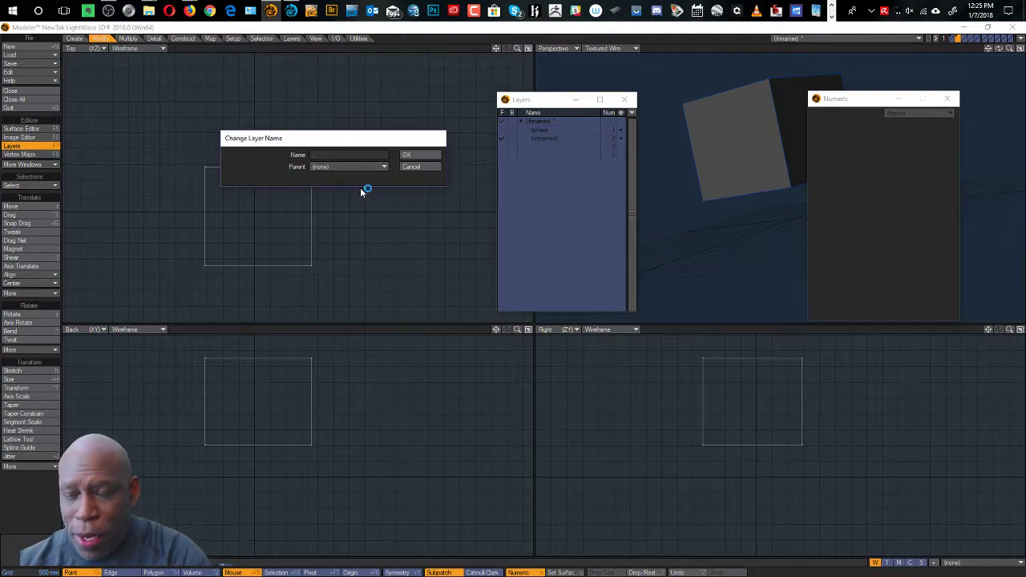
type("rectangle")
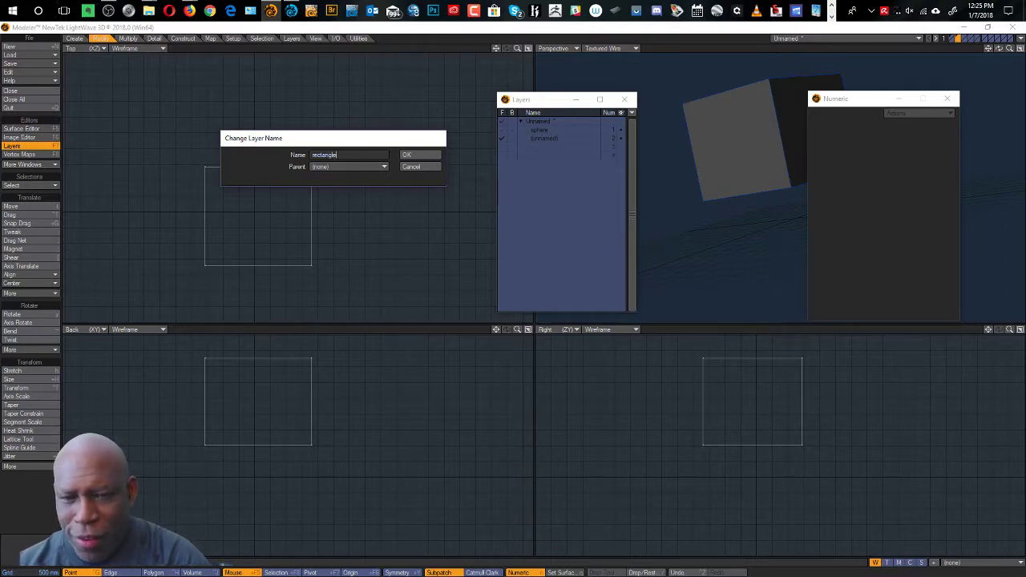
left_click(405, 156)
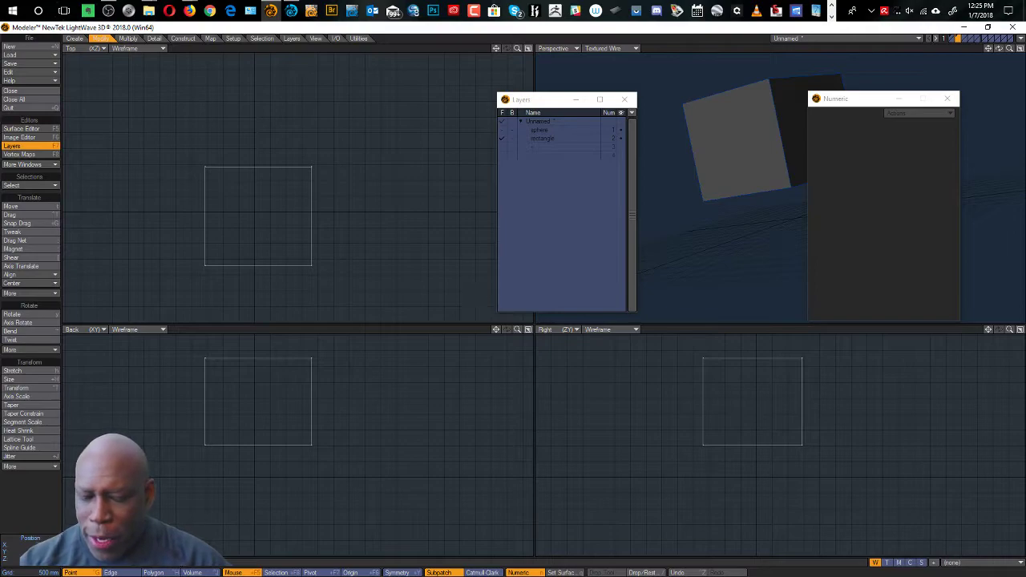
- Draw a cone in layer 3, setting its round base in the Top view and its height in the Back view
key("3")
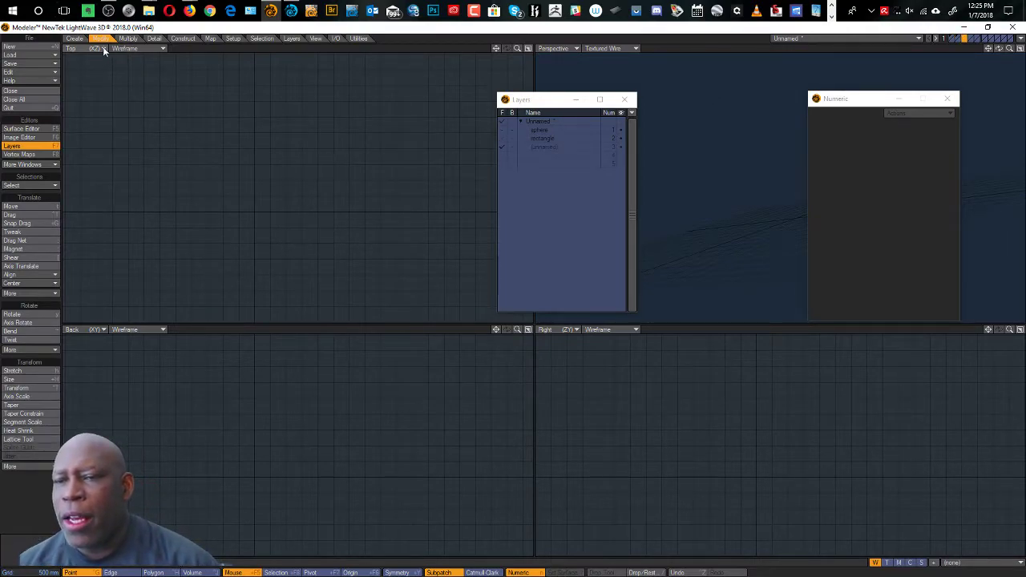
left_click(74, 39)
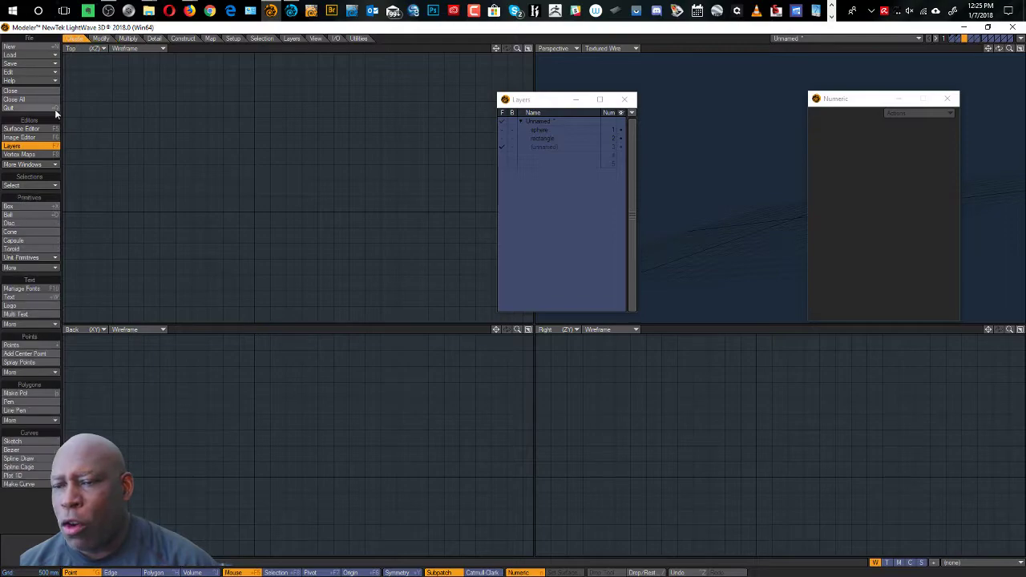
left_click(20, 233)
left_click_drag(253, 205, 301, 255)
left_click_drag(252, 438, 223, 343)
key("space")
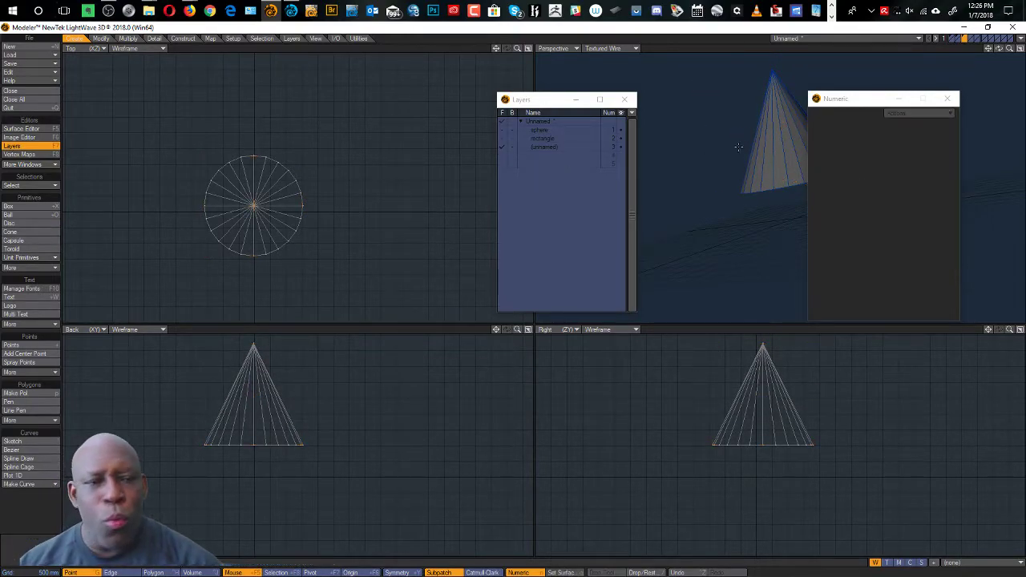
- Name layer 3 "cone"
double_click(545, 148)
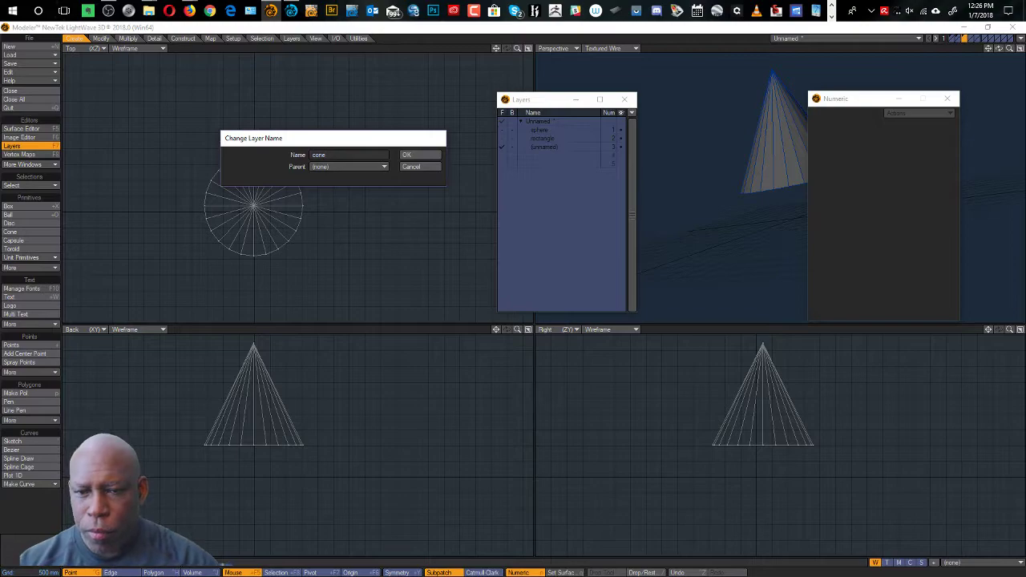
type("cone")
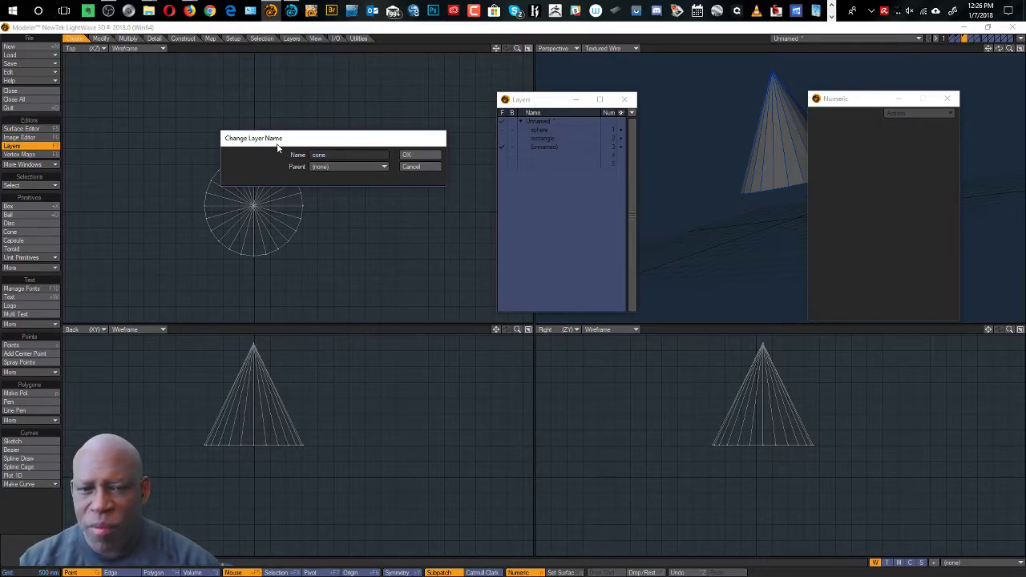
left_click(408, 155)
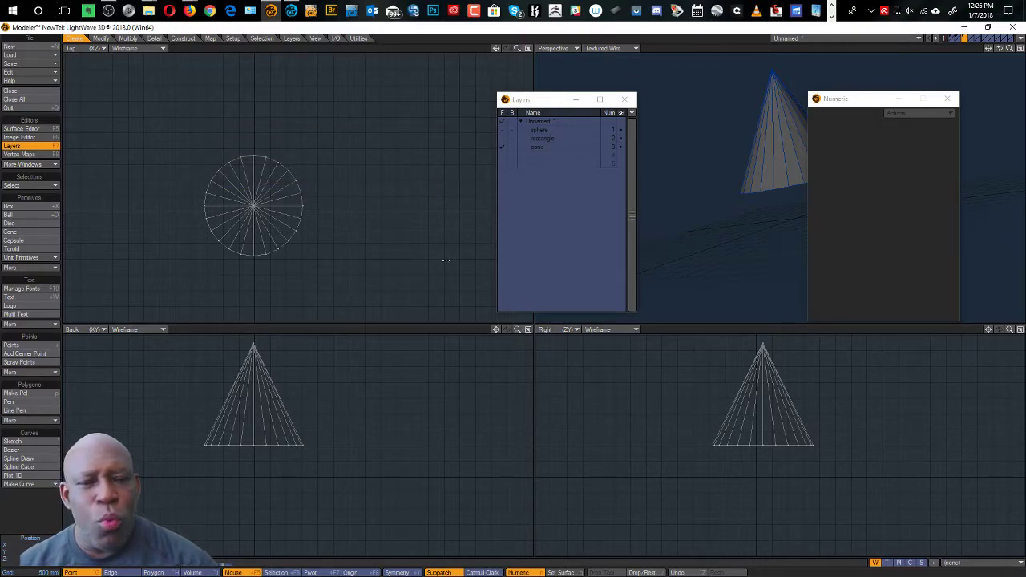
- Draw a Disc cylinder in layer 4, about 2.7 m in radius and 18 m long along Z, and move it to straddle the origin
left_click(532, 155)
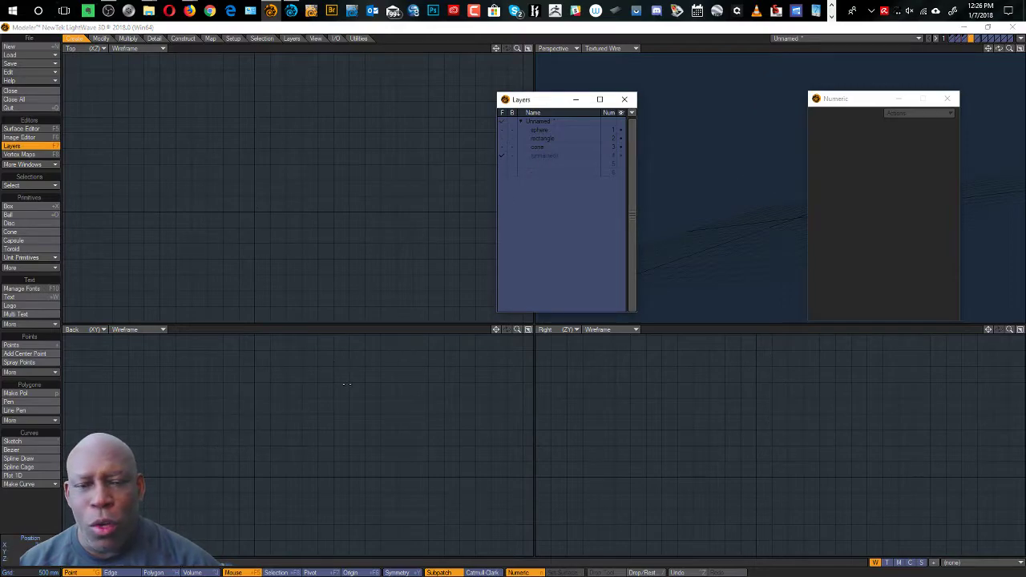
left_click(33, 223)
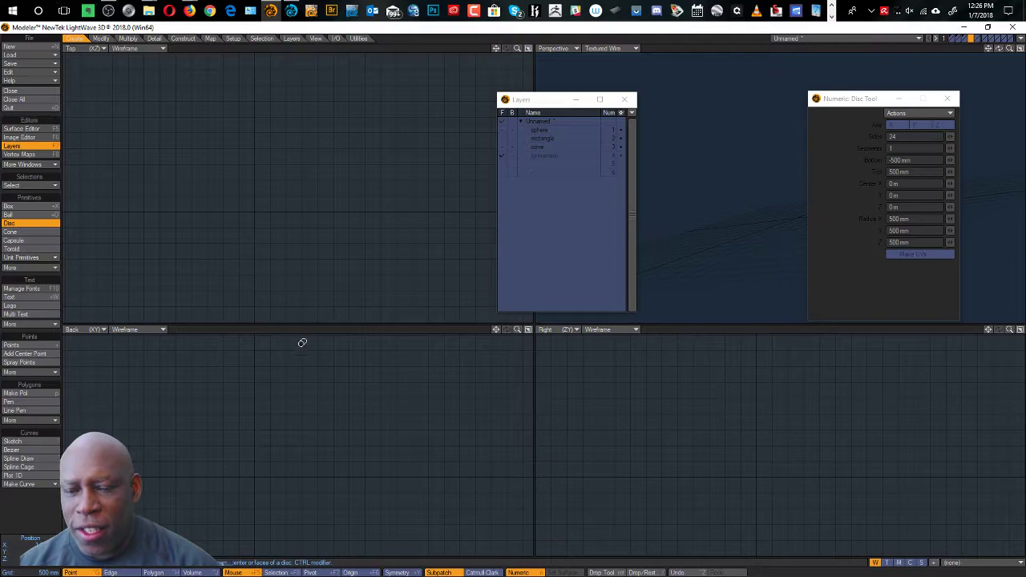
left_click_drag(234, 438, 320, 520)
left_click_drag(302, 218, 179, 246, "ctrl+alt")
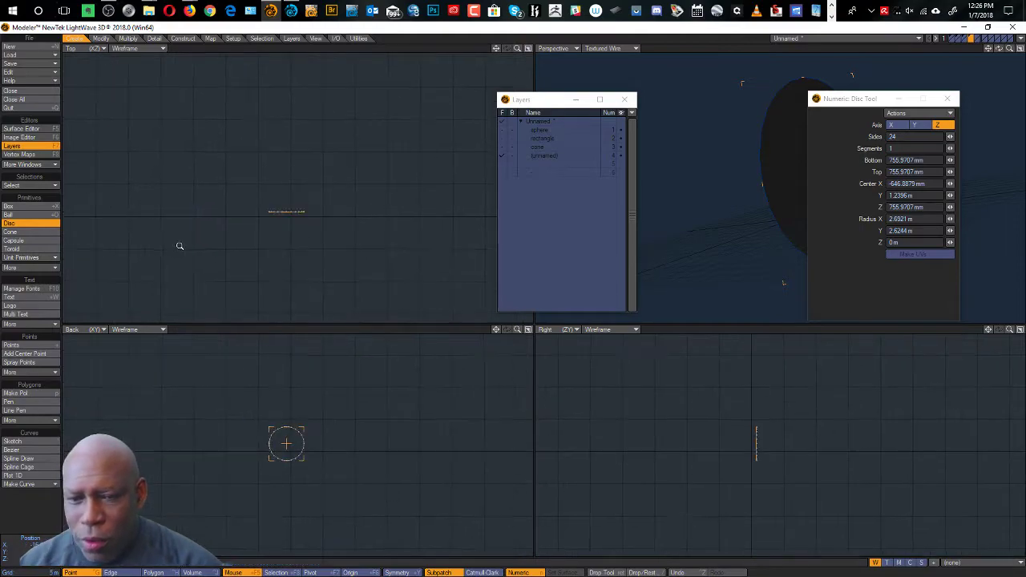
left_click_drag(276, 213, 296, 55)
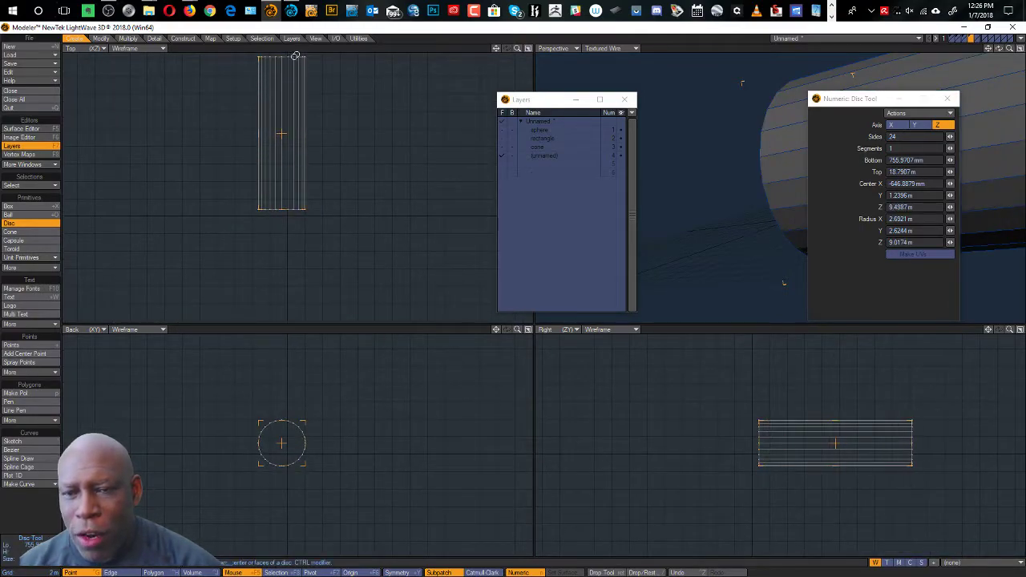
left_click_drag(282, 133, 288, 201)
key("space")
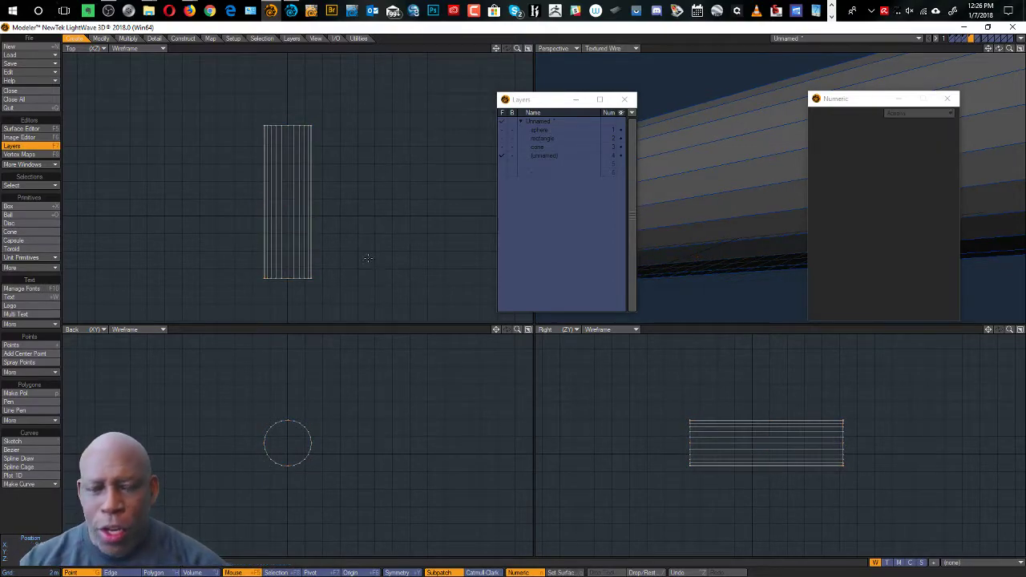
- Paste a copy of the cylinder into layer 5 and show layer 4 as the background layer
left_click(979, 38)
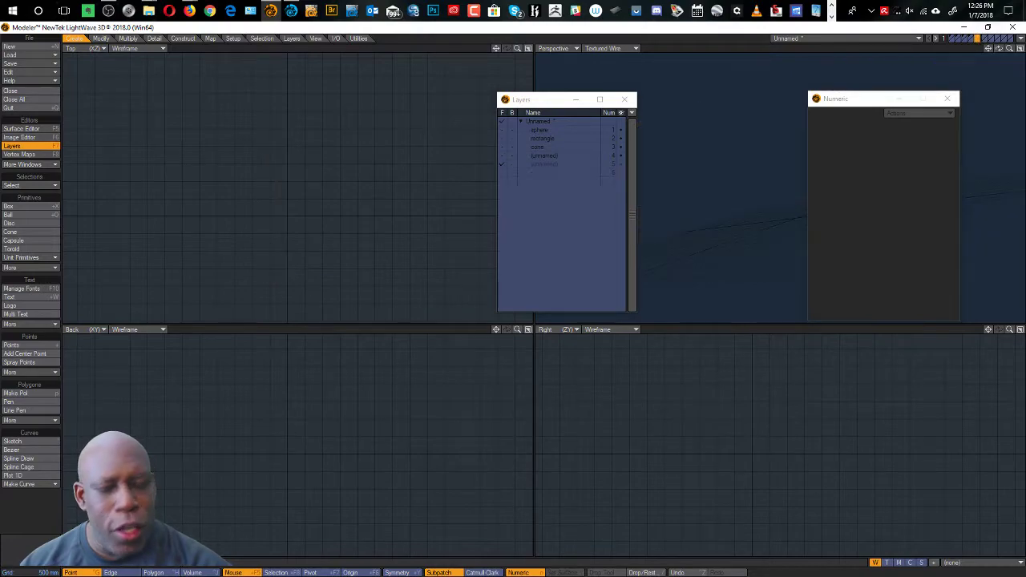
key("ctrl+v")
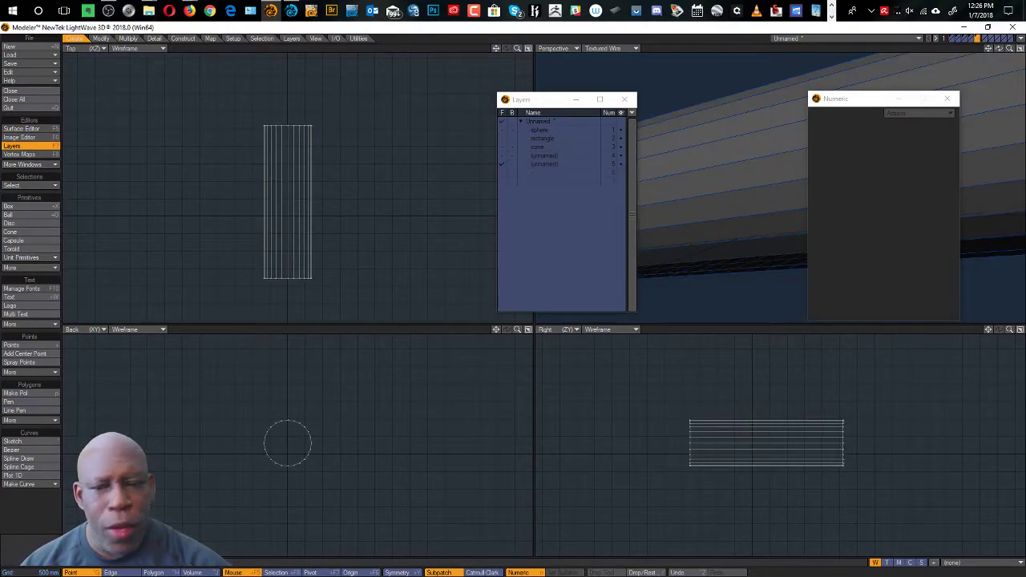
left_click(973, 40)
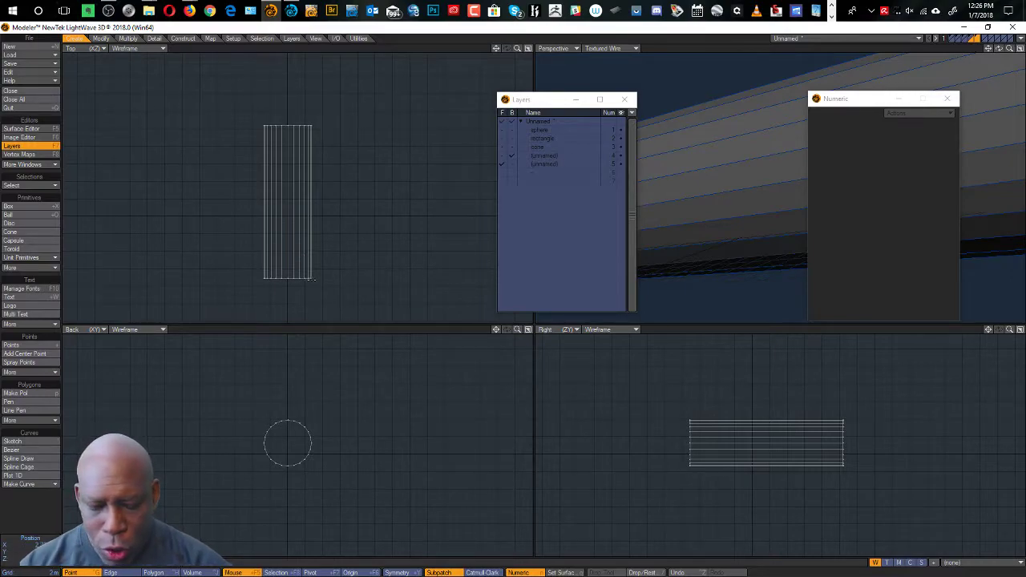
- Shrink the layer 5 cylinder to 82% and stretch it lengthwise past both ends of the background cylinder
key("shift+h")
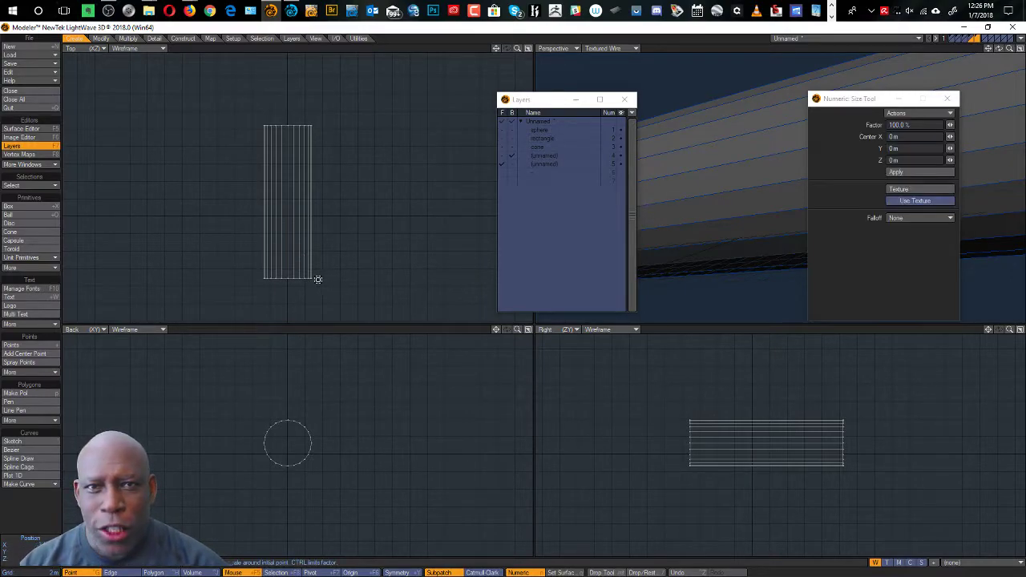
left_click_drag(281, 195, 349, 180)
scroll(349, 179, "down", 3)
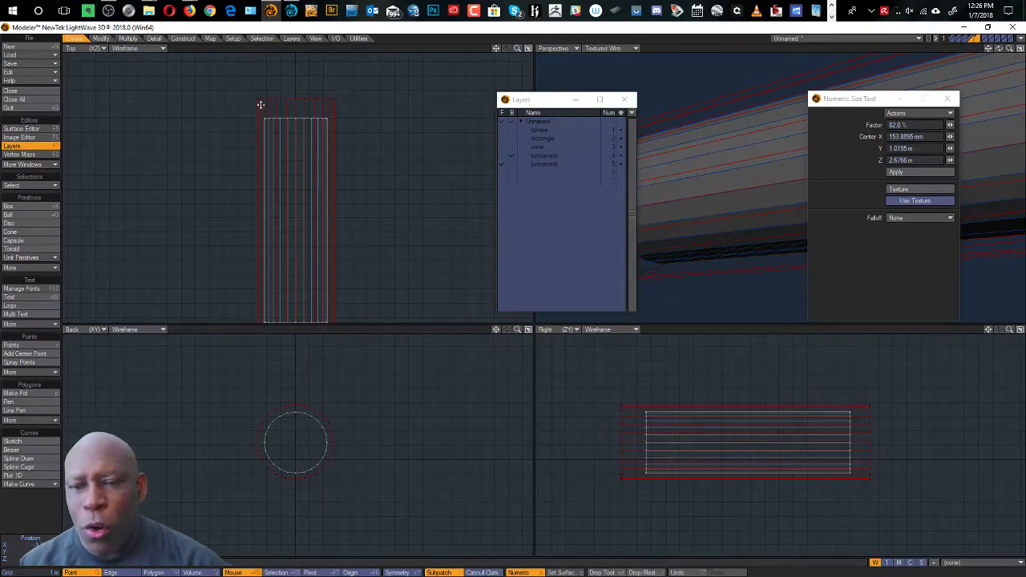
scroll(326, 217, "down", 3)
left_click_drag(293, 194, 298, 119, "alt")
key("h")
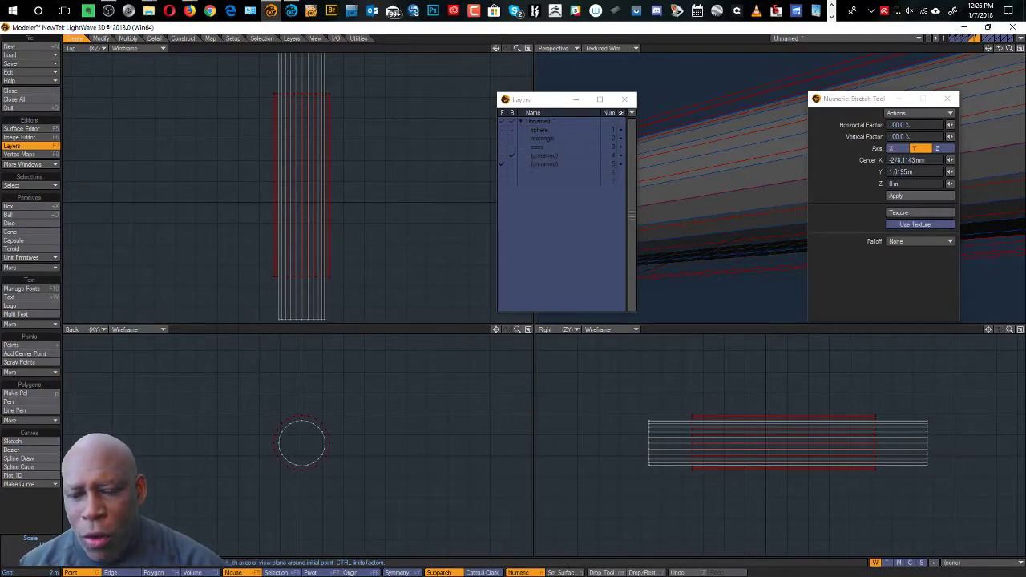
- Move the inner cylinder about -56 mm in X and 75 mm in Y to centre it within the larger background cylinder
left_click_drag(337, 421, 417, 433, "ctrl+alt")
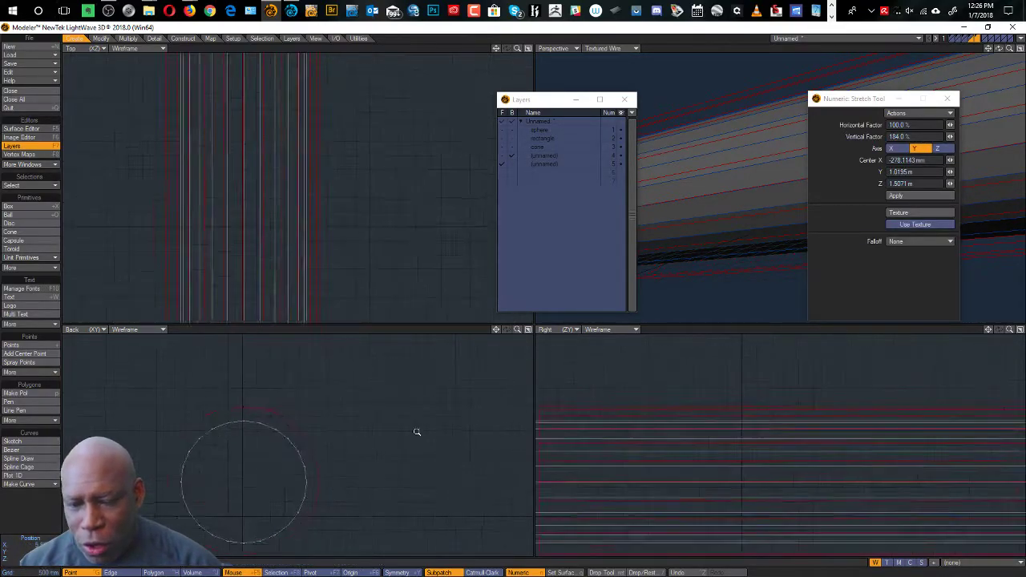
left_click_drag(332, 458, 401, 434, "alt")
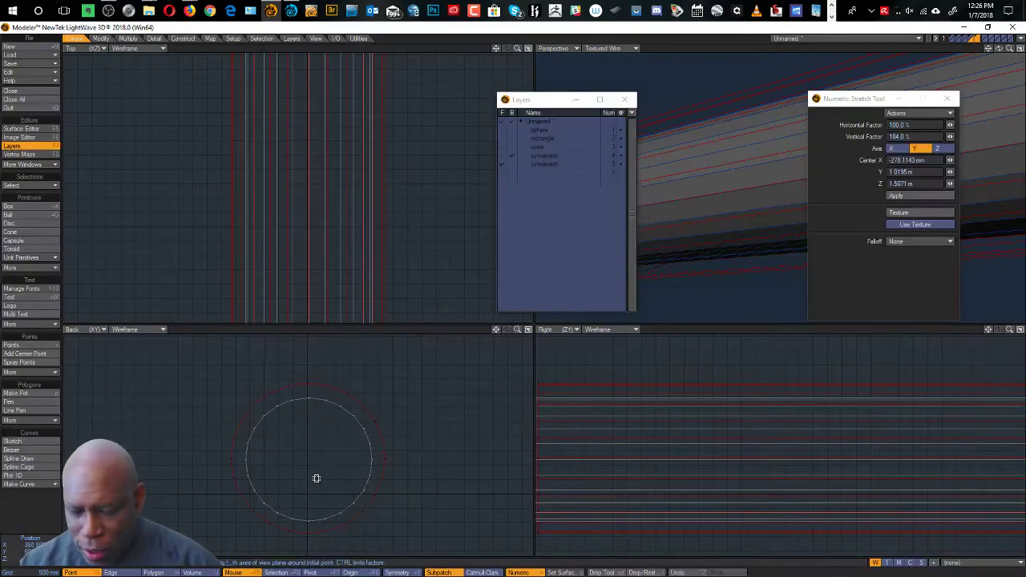
key("t")
left_click_drag(316, 466, 314, 463)
left_click_drag(417, 233, 307, 251, "ctrl+alt")
left_click_drag(368, 237, 319, 232, "alt")
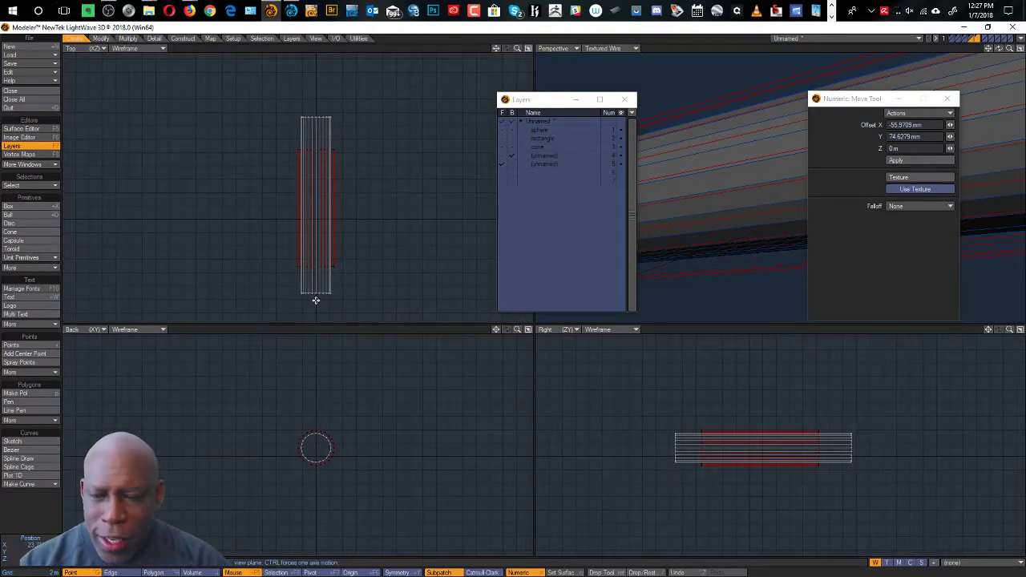
- Swap the foreground and background layers, and subtract the narrow cylinder from the larger one with a Boolean operation
key("apostrophe")
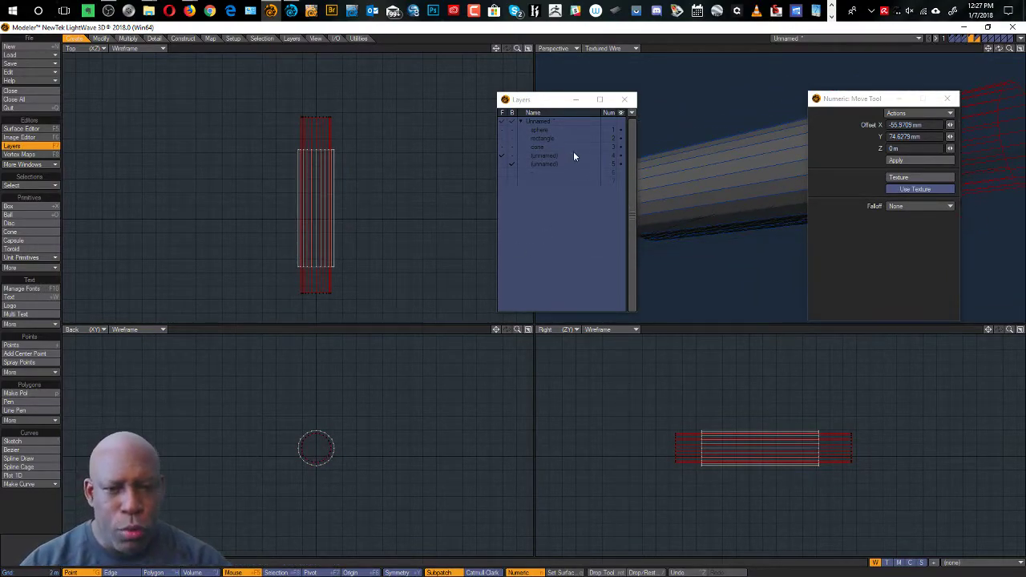
left_click_drag(561, 104, 874, 276)
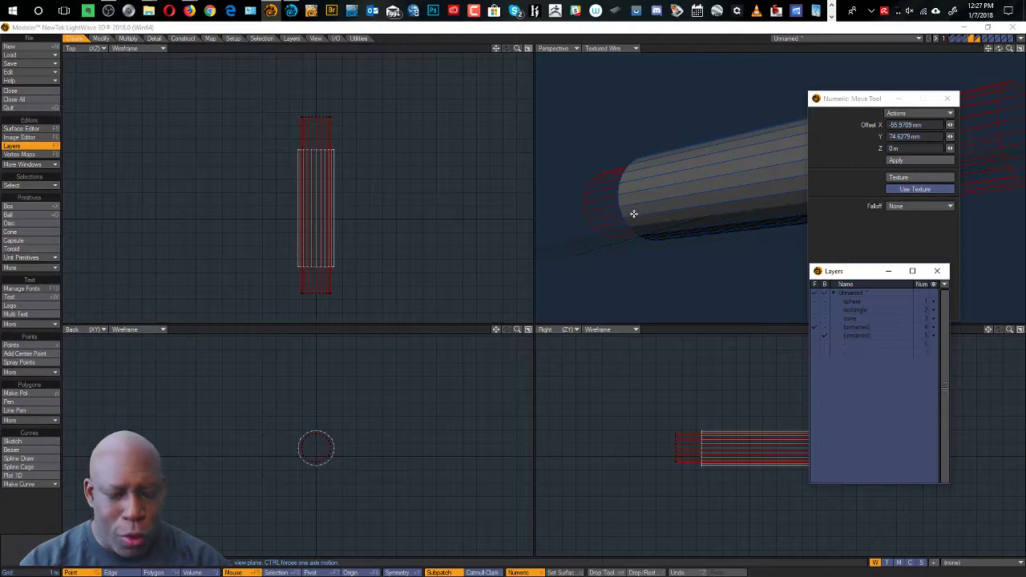
key("0")
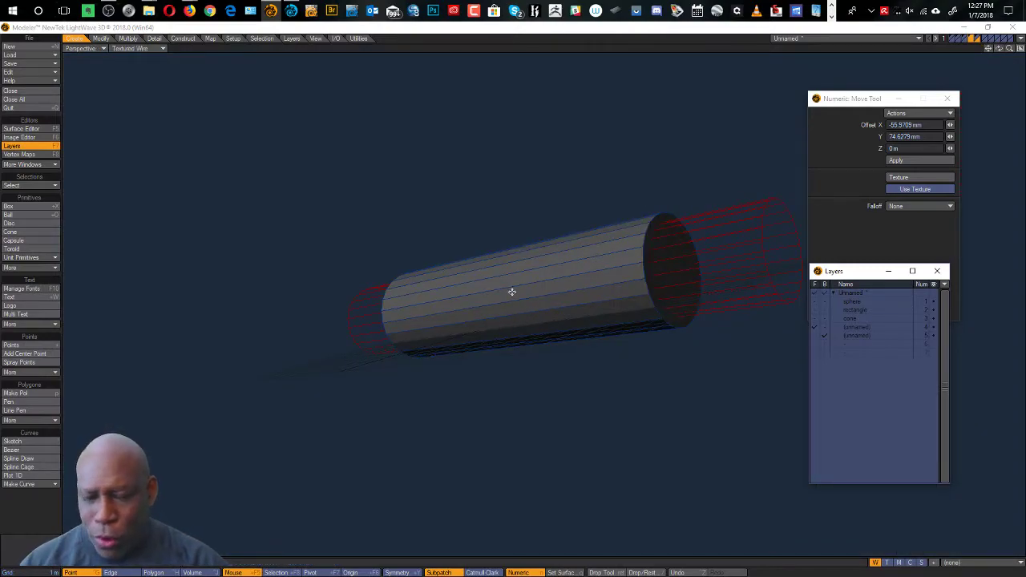
left_click_drag(523, 288, 375, 287, "alt")
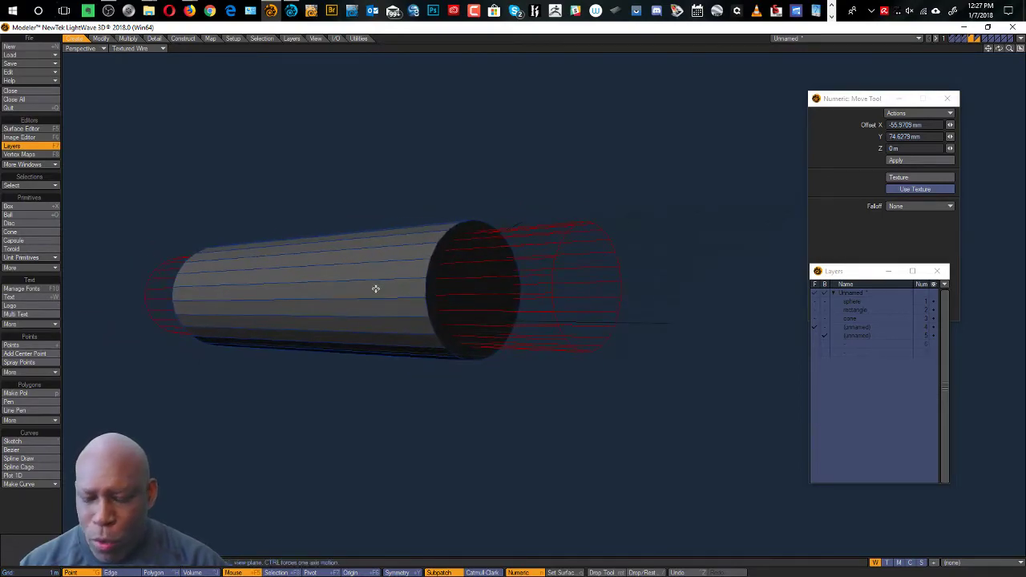
key("shift+b")
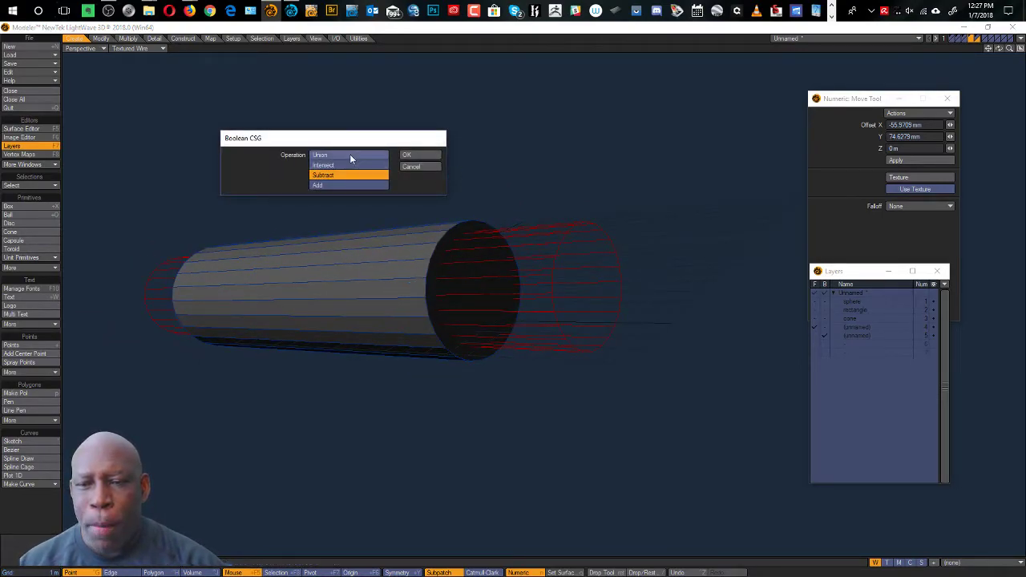
left_click(409, 155)
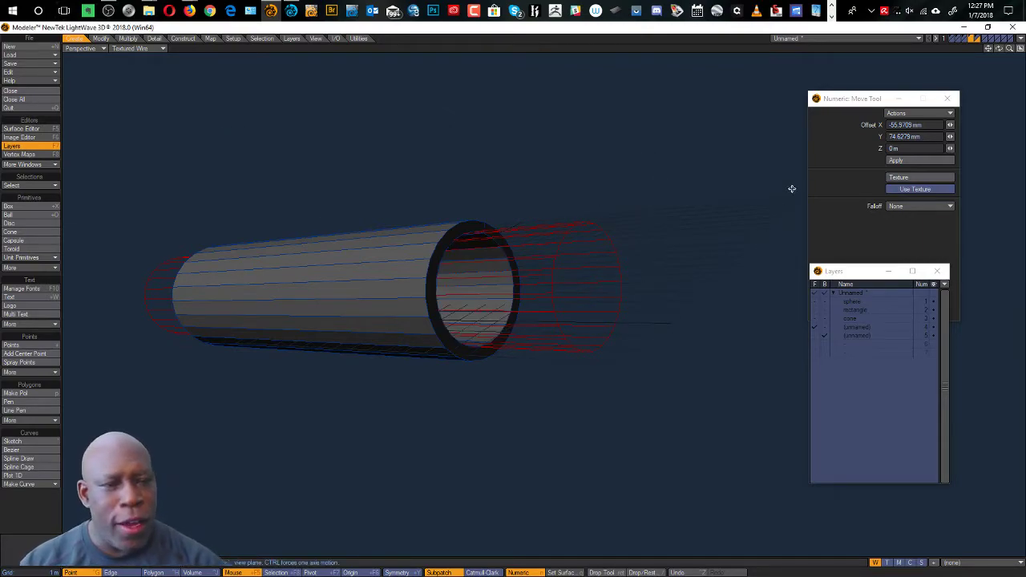
- Delete the cutting cylinder from layer 5 and return to the hollowed cylinder on layer 4
left_click(979, 39)
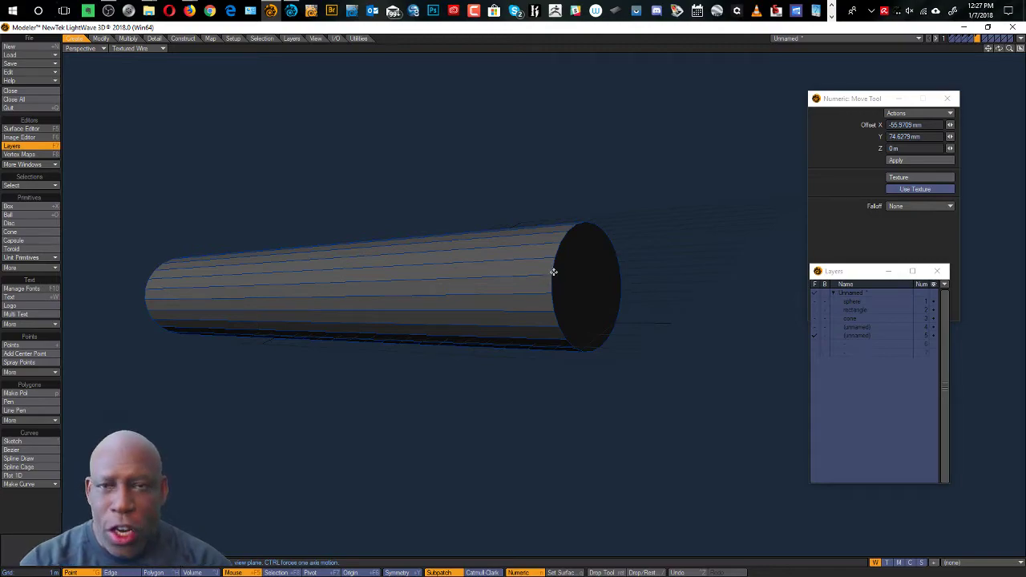
key("Delete")
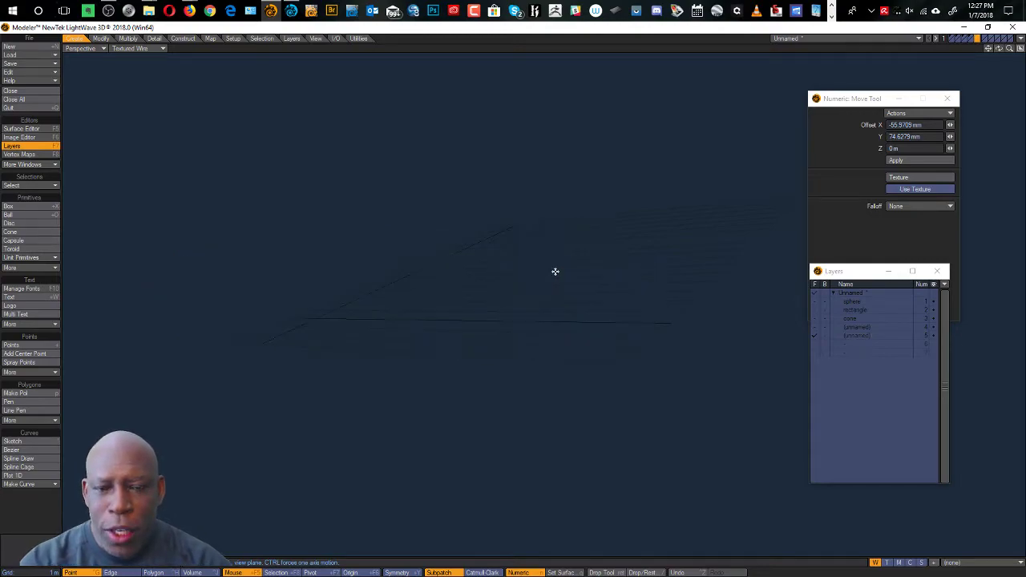
left_click(977, 39)
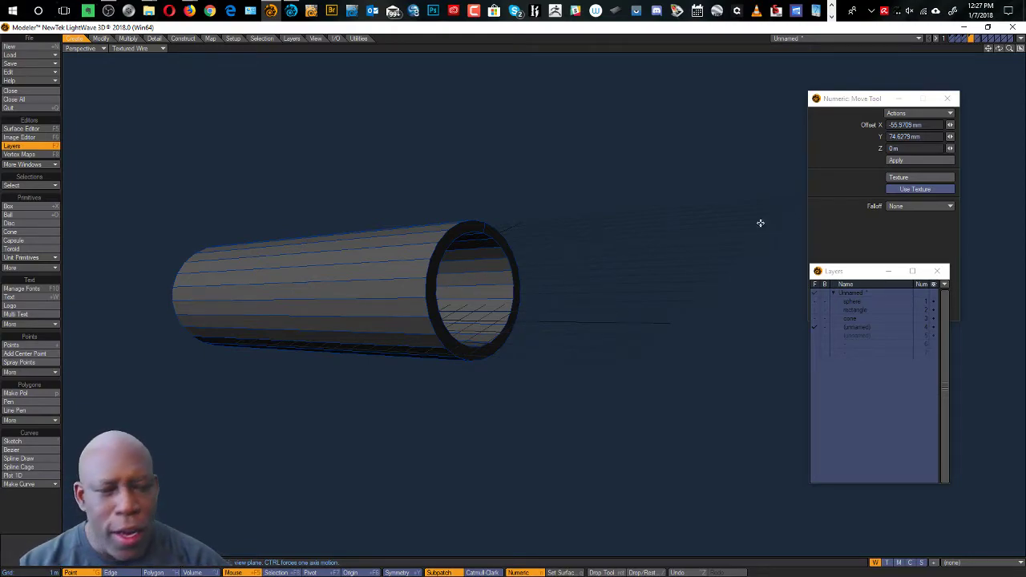
- Rename layer 4 as tube
left_click_drag(840, 273, 653, 204)
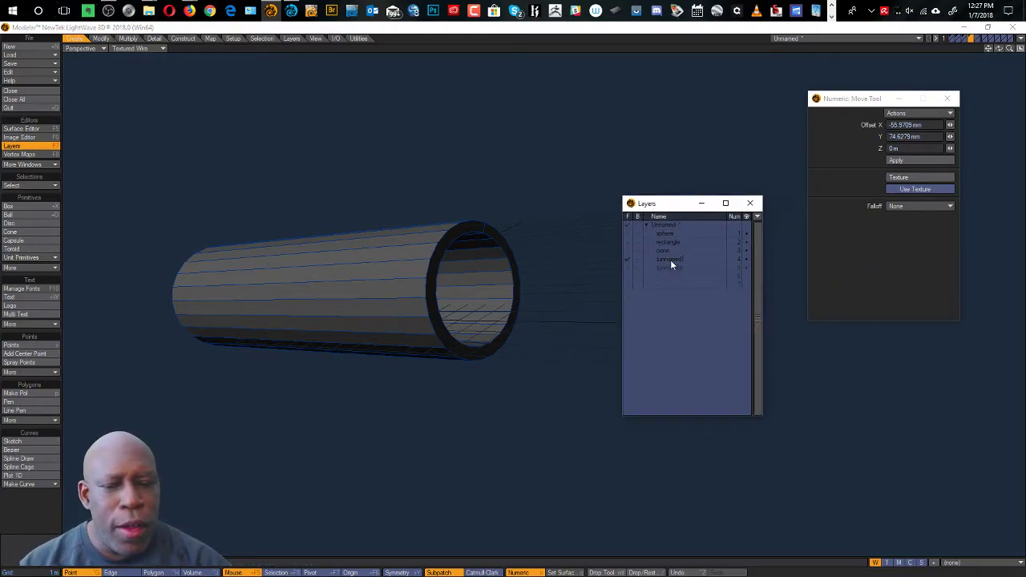
double_click(670, 260)
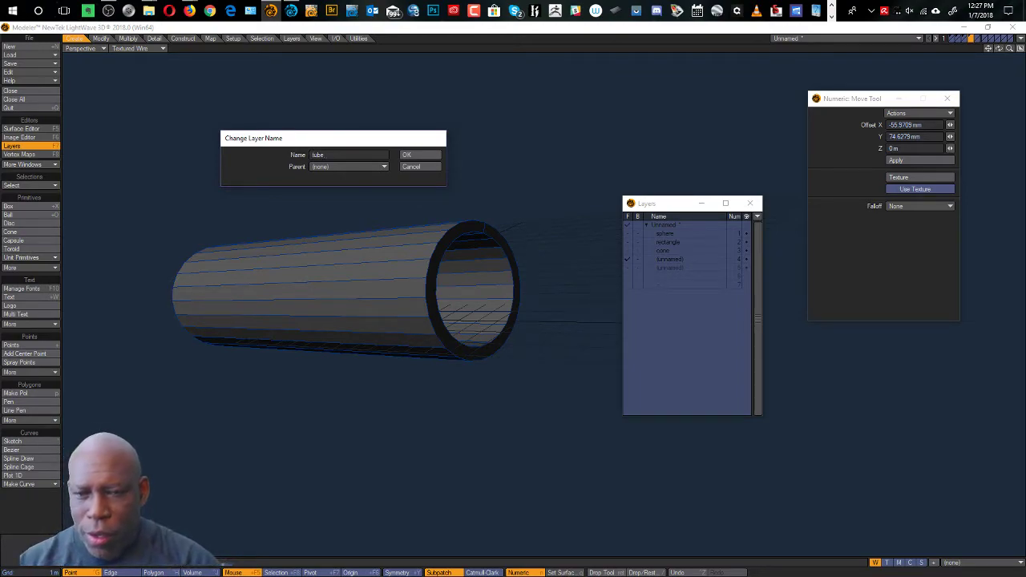
type("tube")
left_click(407, 154)
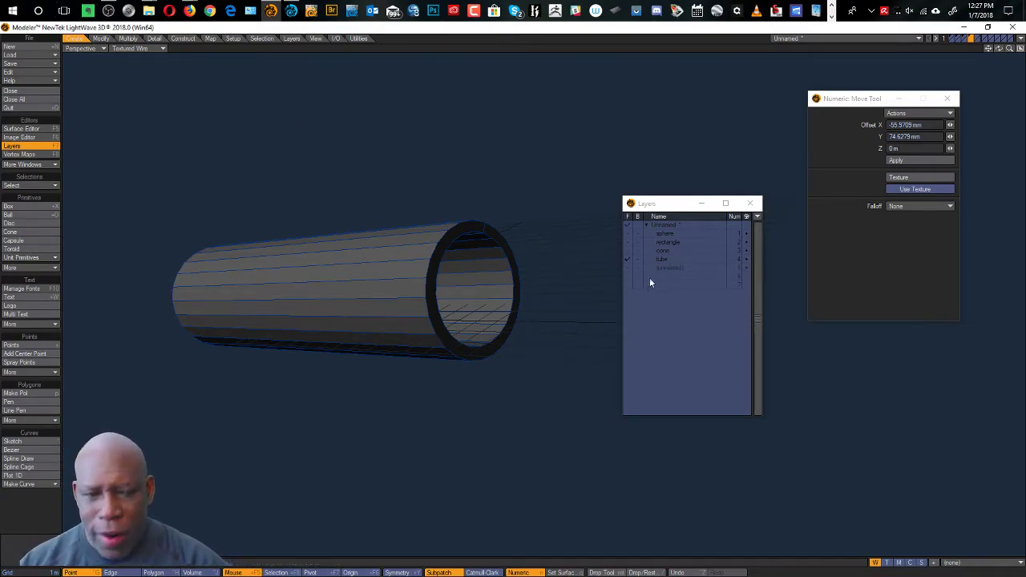
- With the sphere layer in the background, move the rectangle about -6.56 m and the cone about 5.84 m along X to either side of it
left_click(630, 224)
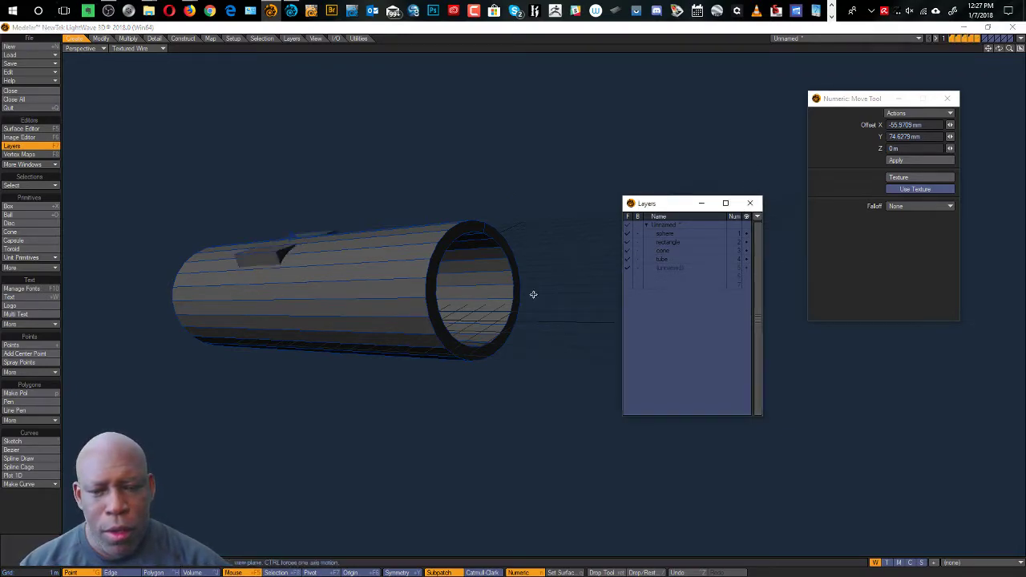
left_click_drag(475, 317, 742, 236, "ctrl+alt")
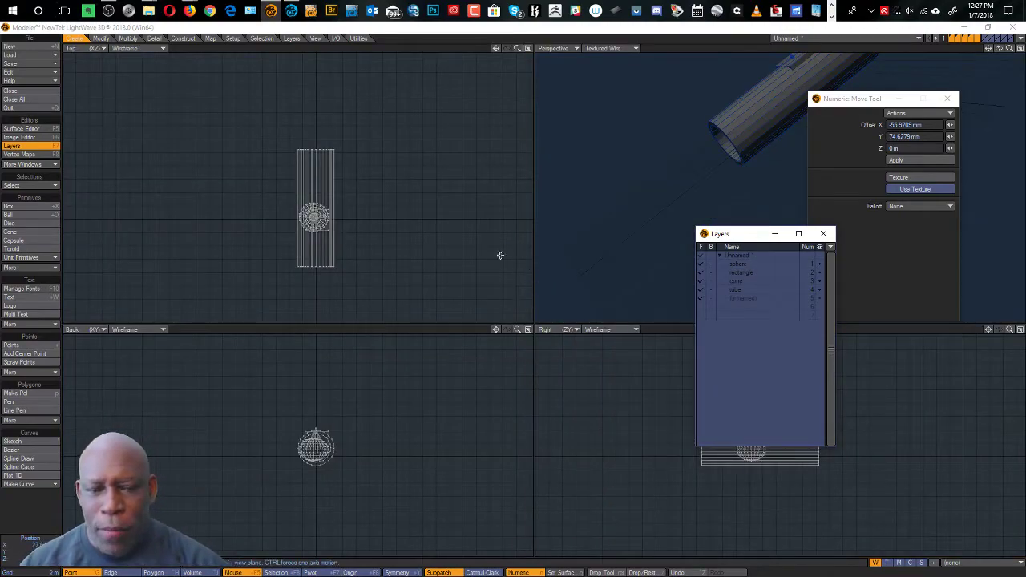
left_click(737, 264)
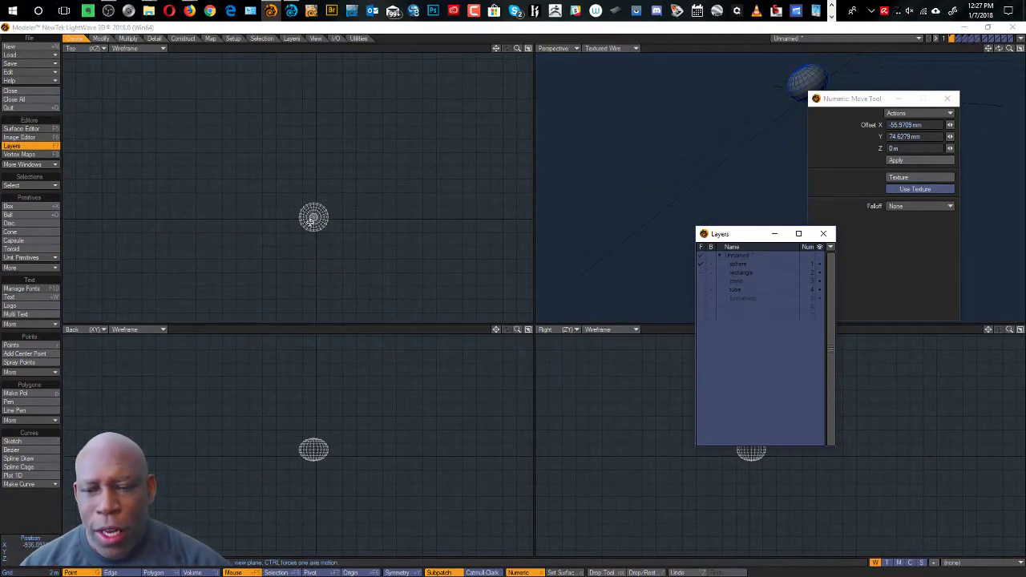
left_click(728, 273)
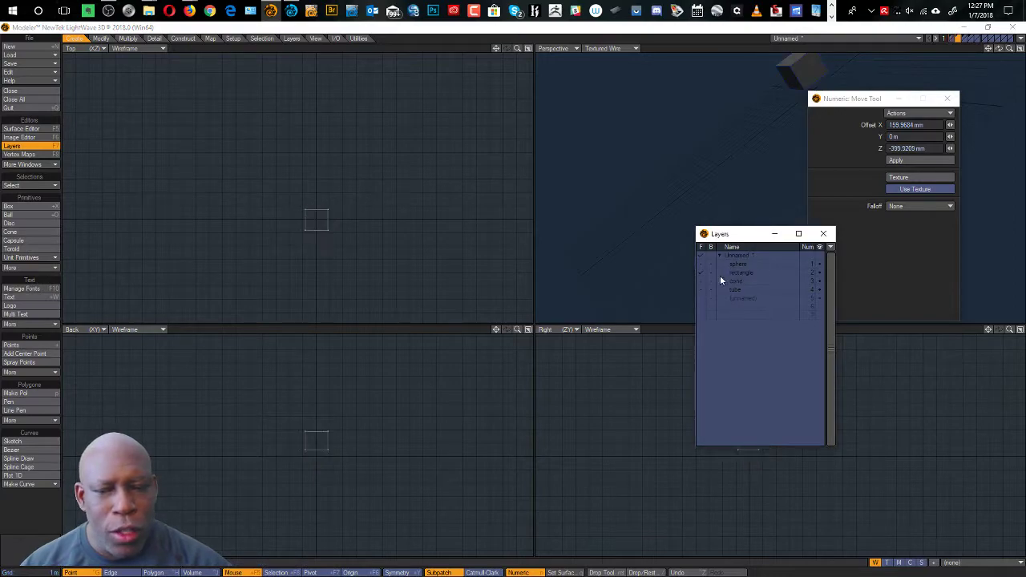
left_click(710, 264)
left_click_drag(315, 220, 272, 219)
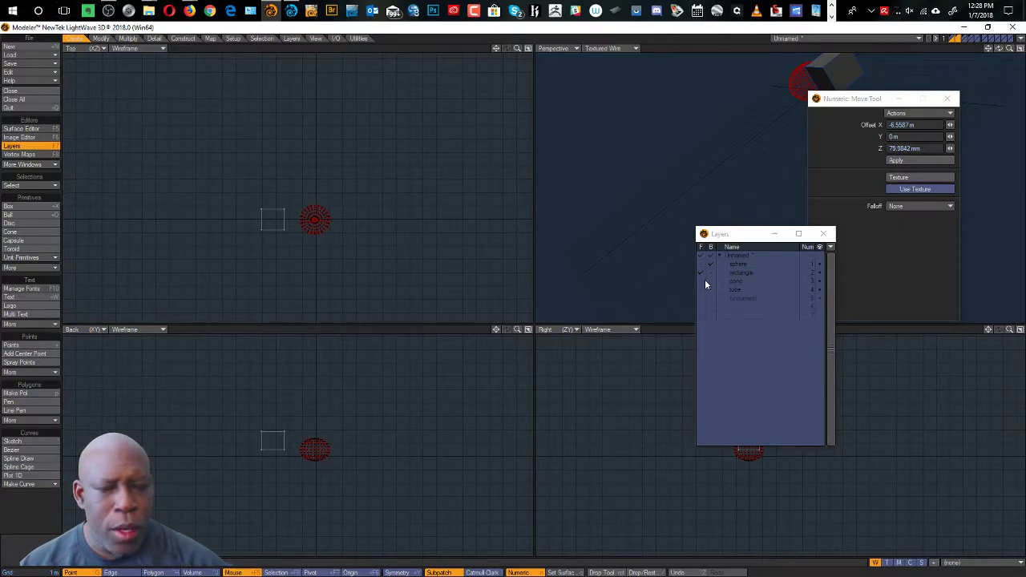
left_click(706, 280)
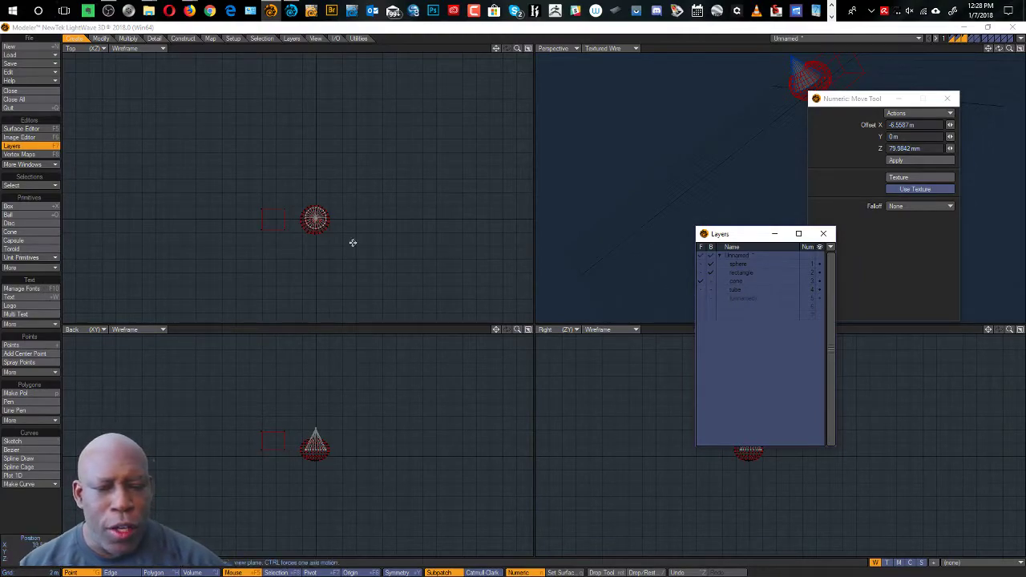
left_click_drag(325, 226, 354, 223)
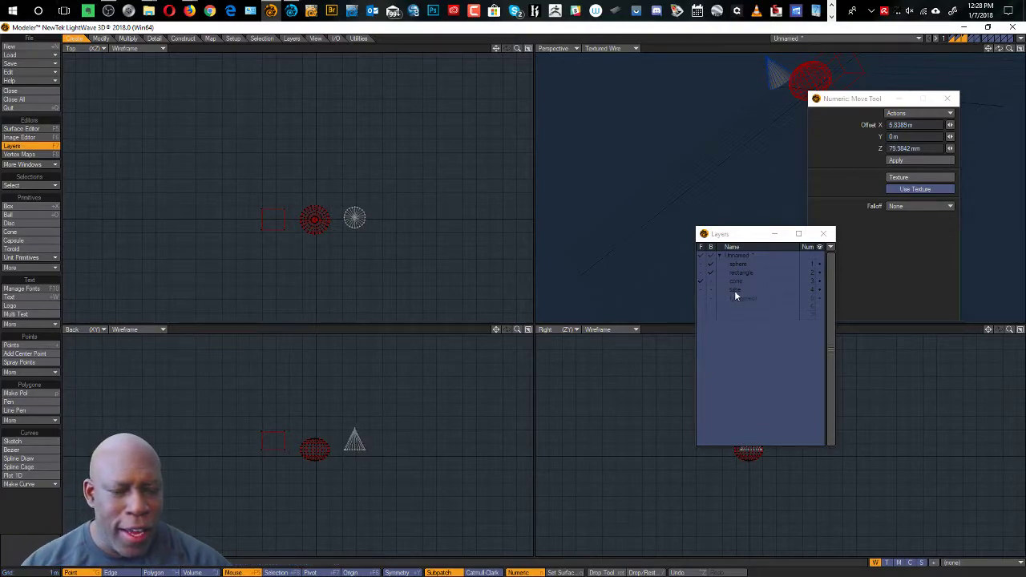
- Show the cone layer in the background, raise the tube about 9.6 m in Y above the other shapes, and close the layer list
left_click(701, 289)
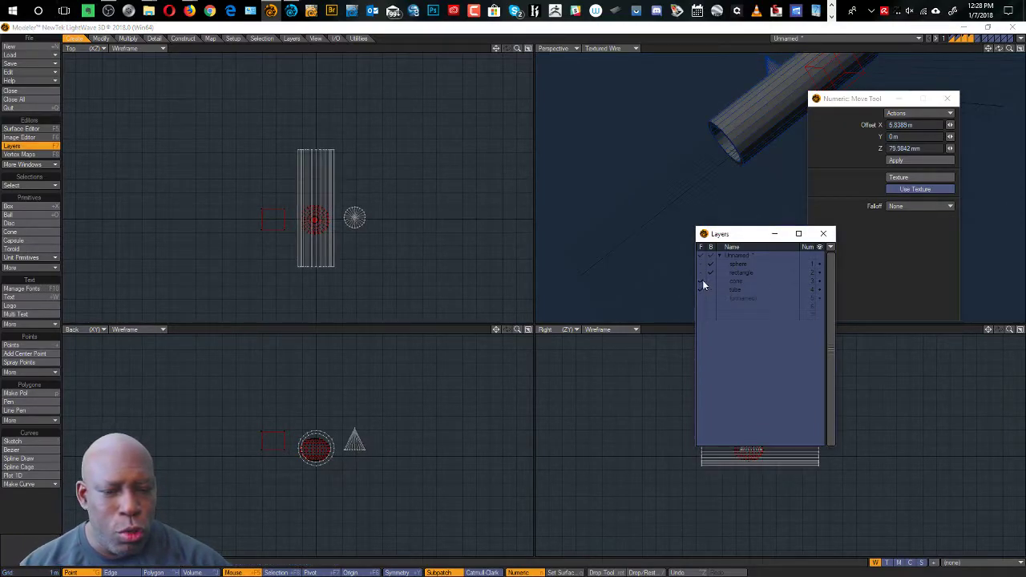
left_click(711, 282)
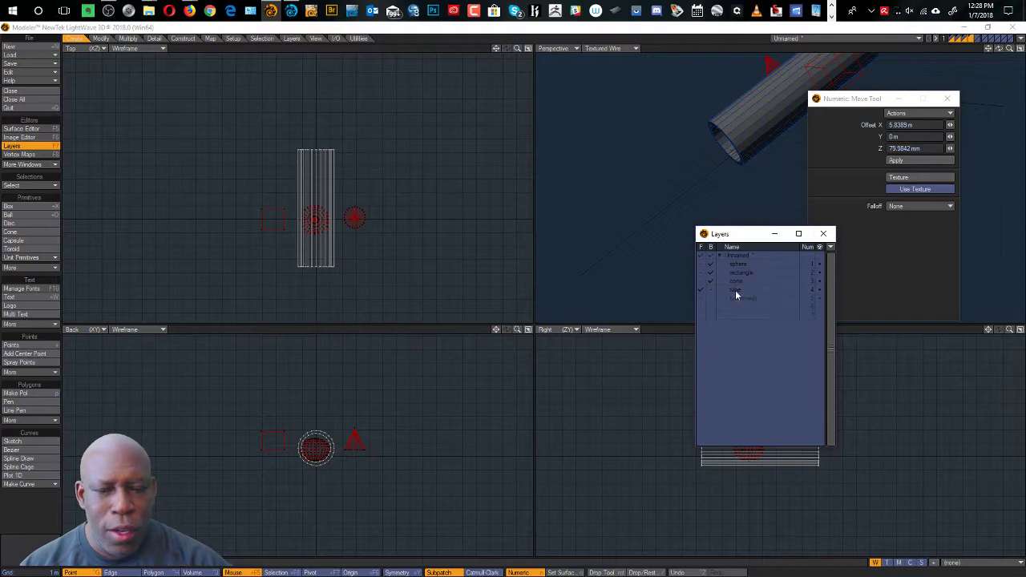
mouse_move(319, 226)
left_mouse_down()
mouse_move(350, 236)
mouse_move(325, 236)
left_mouse_up()
left_click_drag(327, 440, 321, 378)
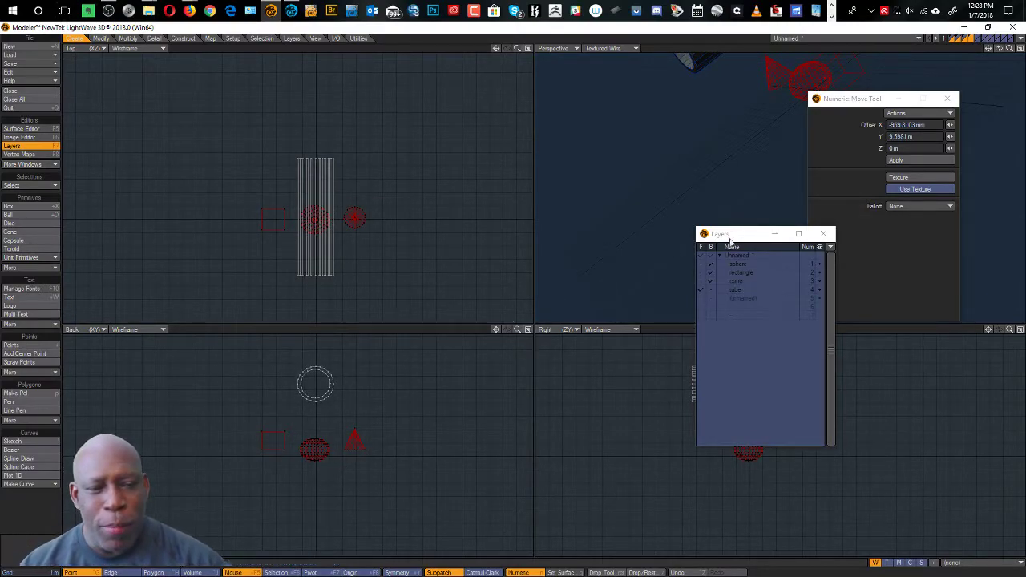
left_click_drag(745, 238, 709, 244)
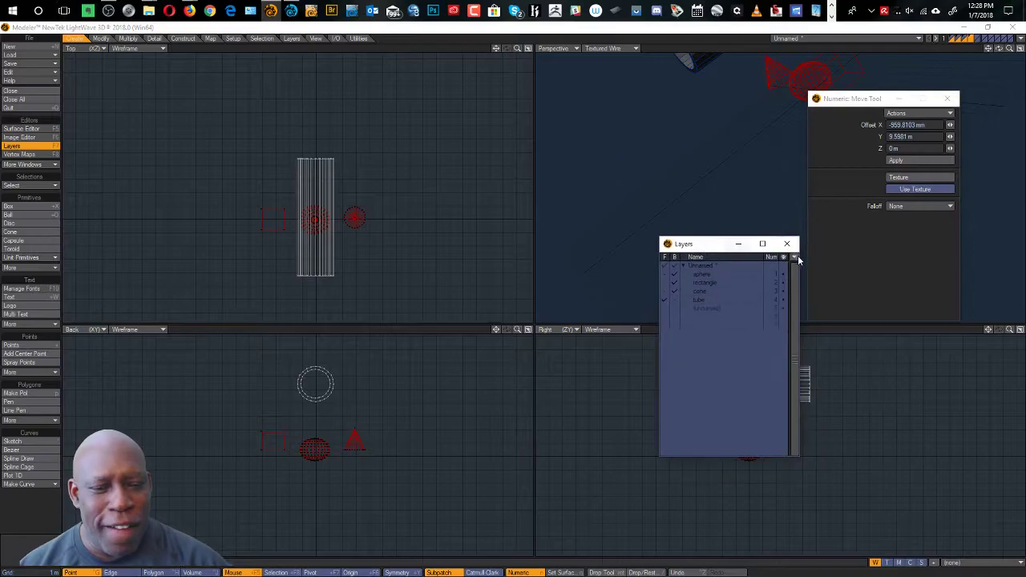
left_click(788, 241)
- Set the content directory to the lwpug meeting folder inside 0 Lightwave Projects
key("shift+s")
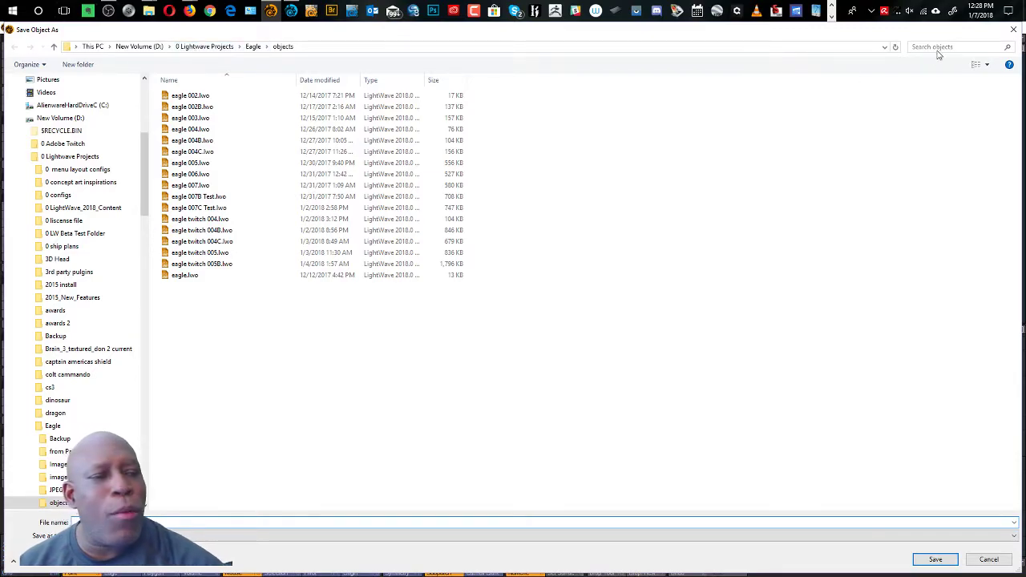
left_click(1013, 29)
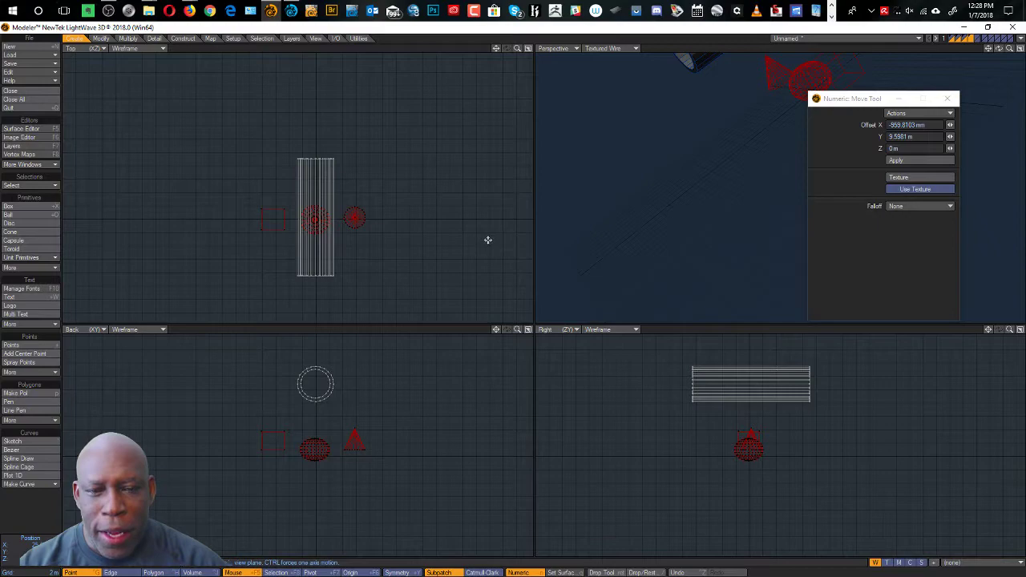
key("o")
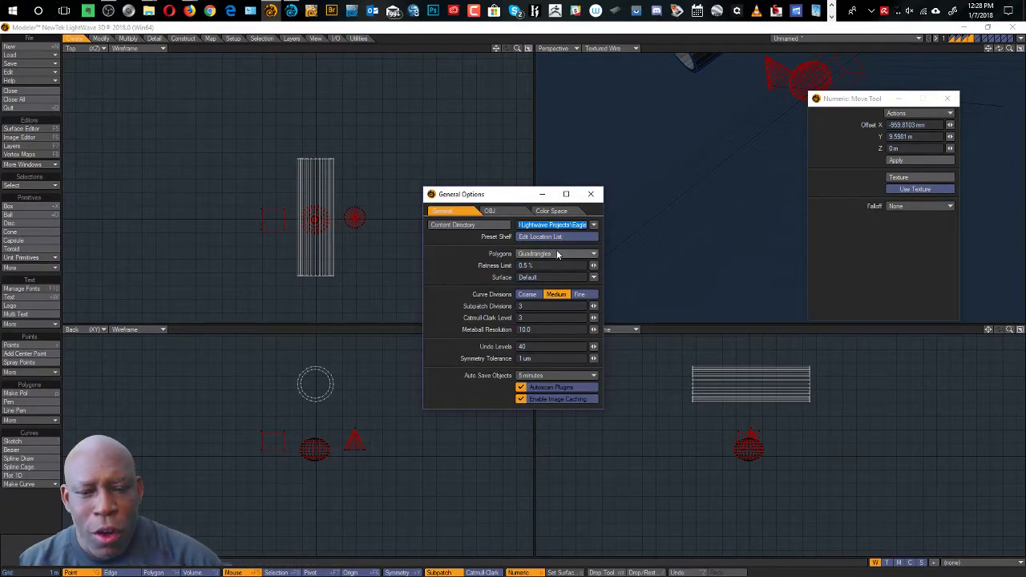
left_click(465, 225)
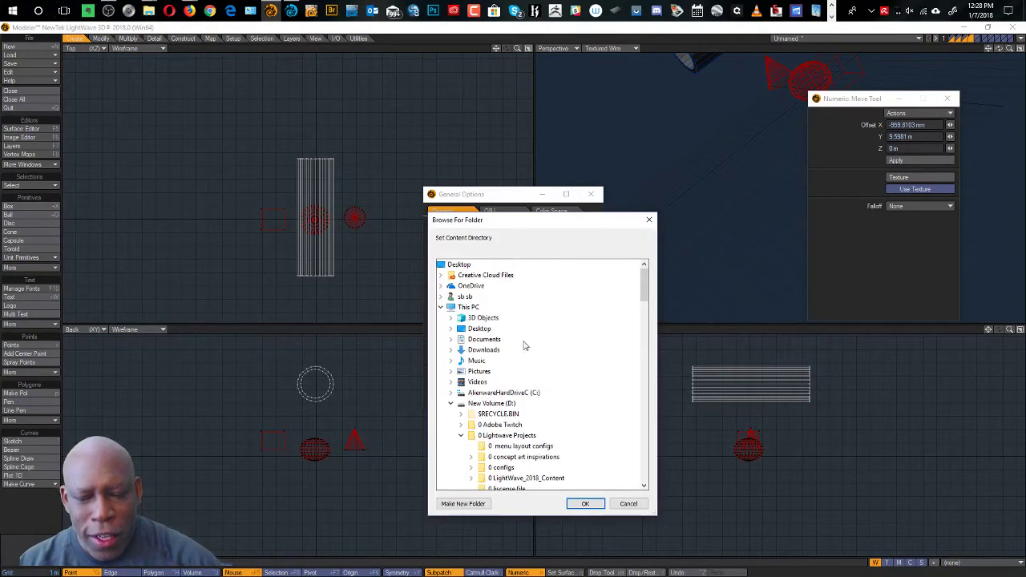
left_click_drag(646, 287, 651, 370)
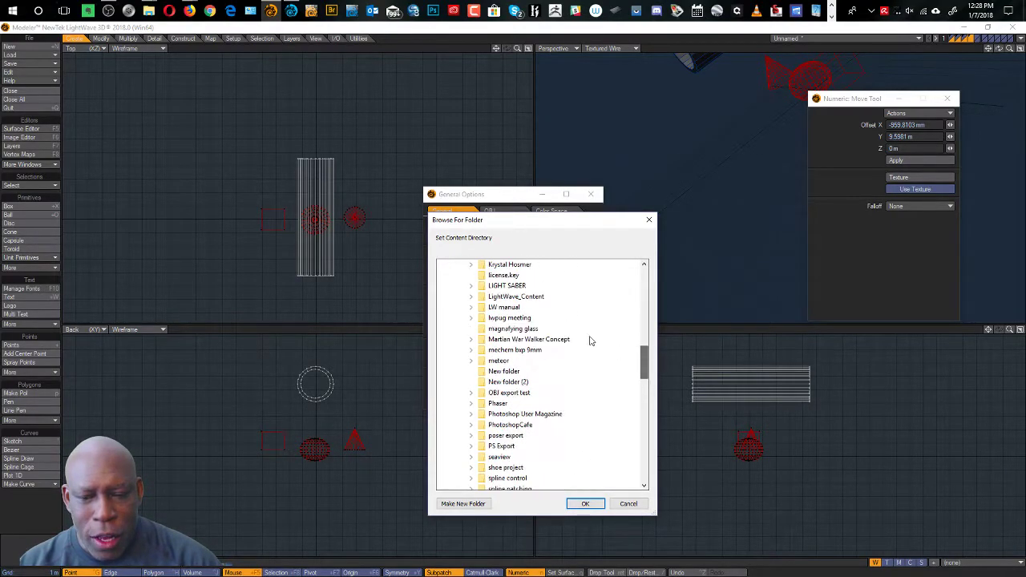
left_click(512, 318)
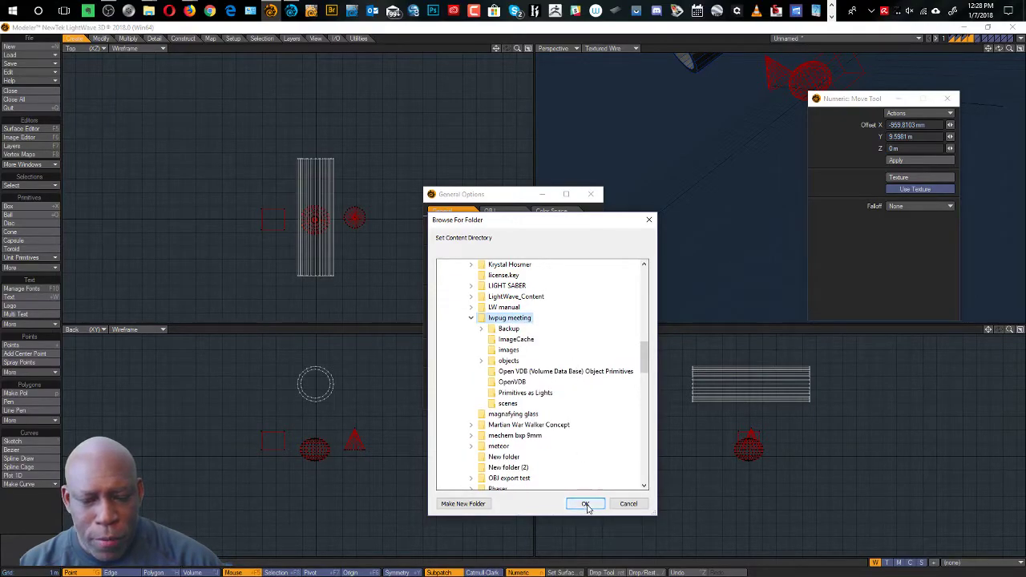
left_click(586, 504)
left_click(591, 195)
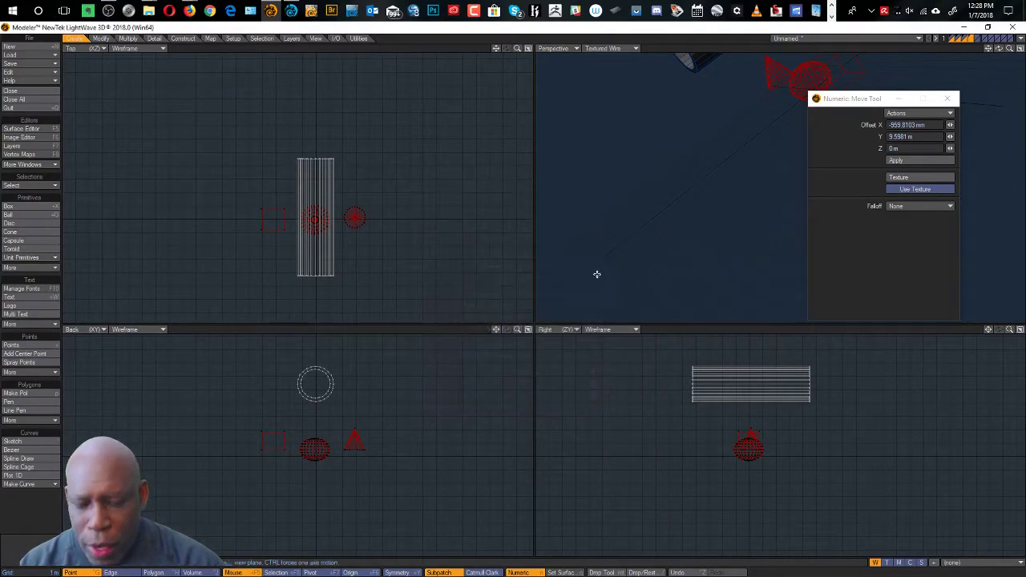
- Save the object as multi object in the objects folder of lwpug meeting
key("shift+s")
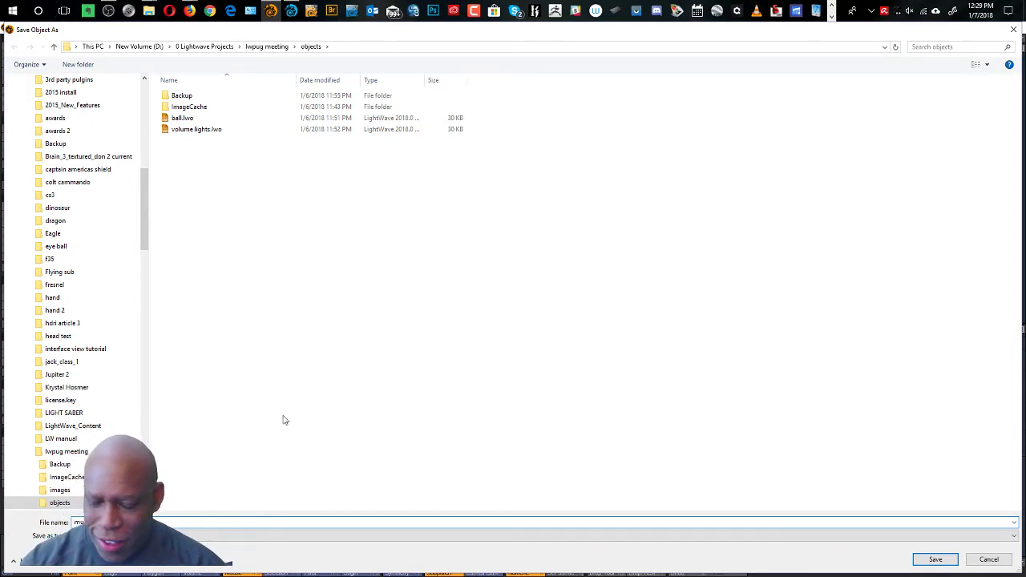
left_click(953, 562)
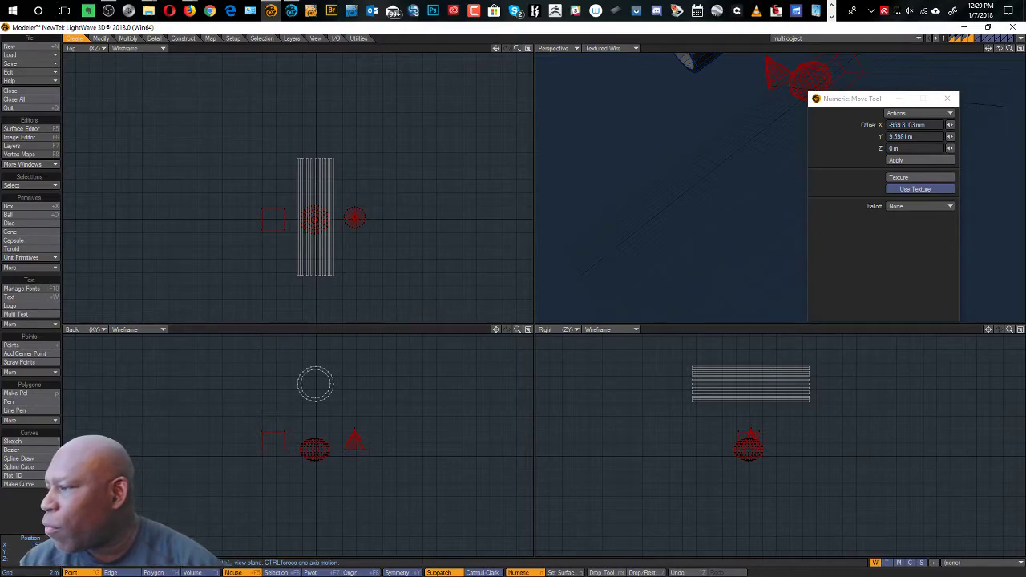
- Send the multi object to Layout
left_click(1020, 39)
left_click(993, 48)
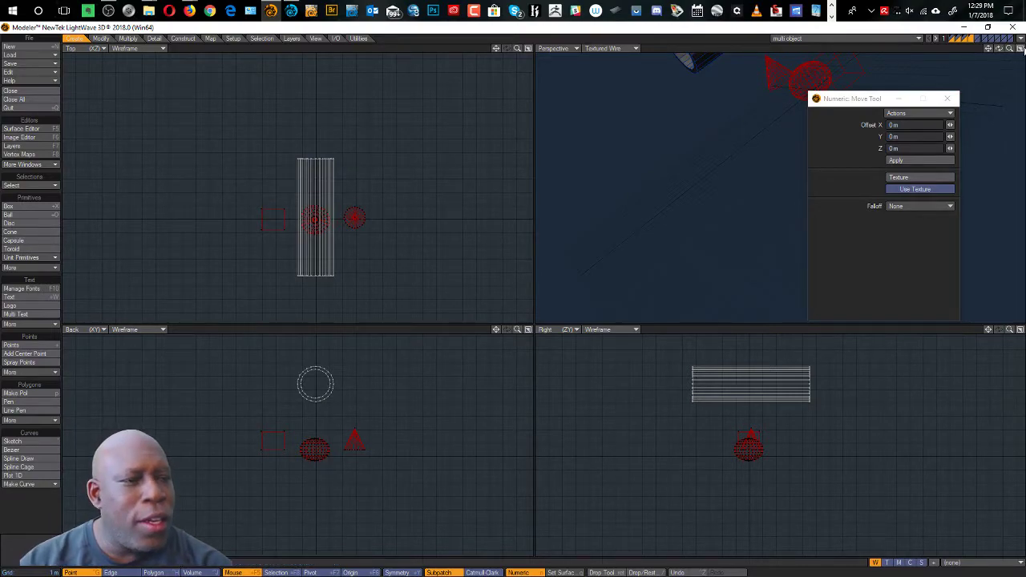
left_click(1020, 48)
left_click(1019, 49)
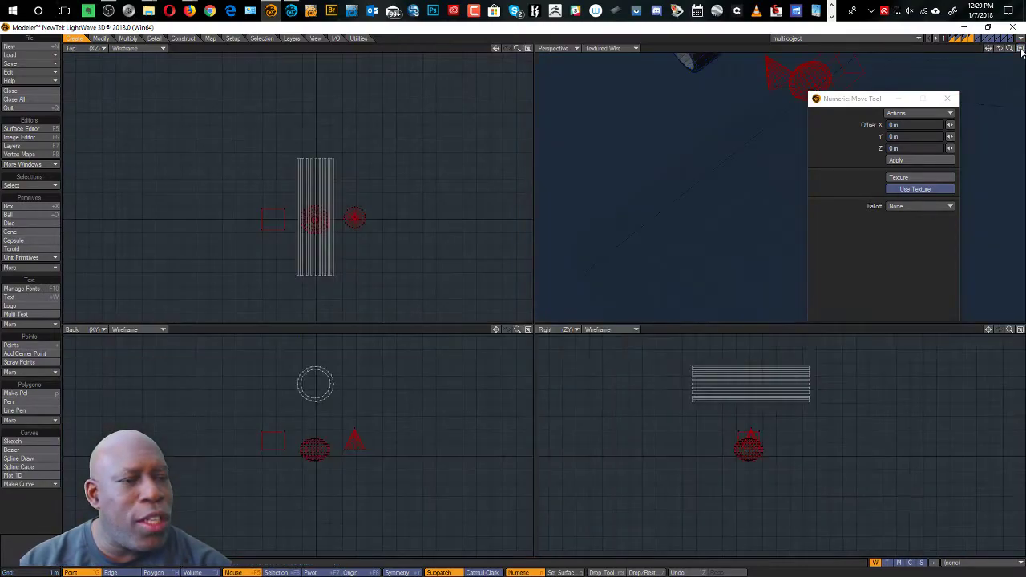
left_click(1020, 49)
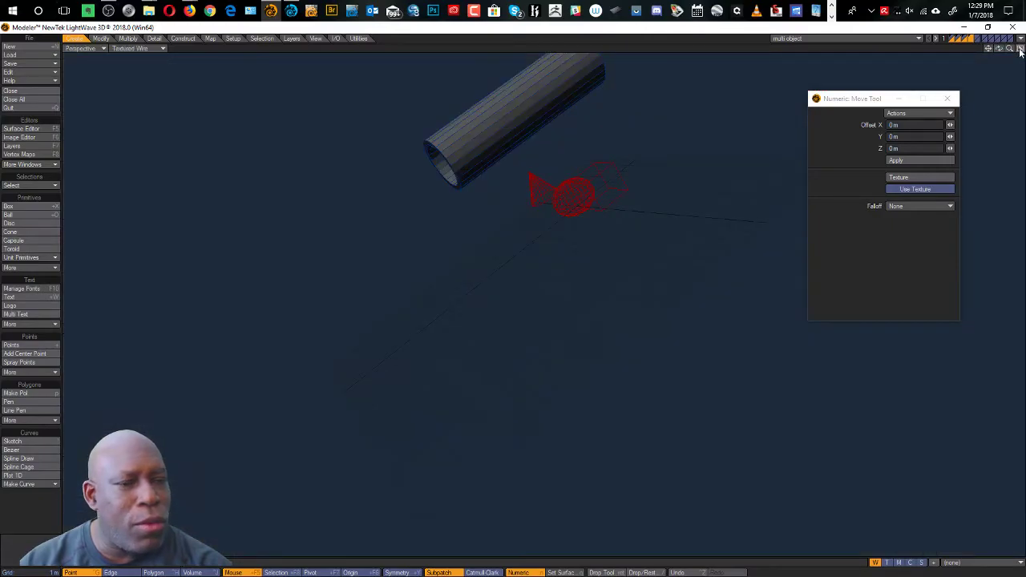
left_click(1020, 49)
mouse_move(927, 31)
left_mouse_down()
mouse_move(868, 43)
mouse_move(926, 35)
mouse_move(914, 40)
left_mouse_up()
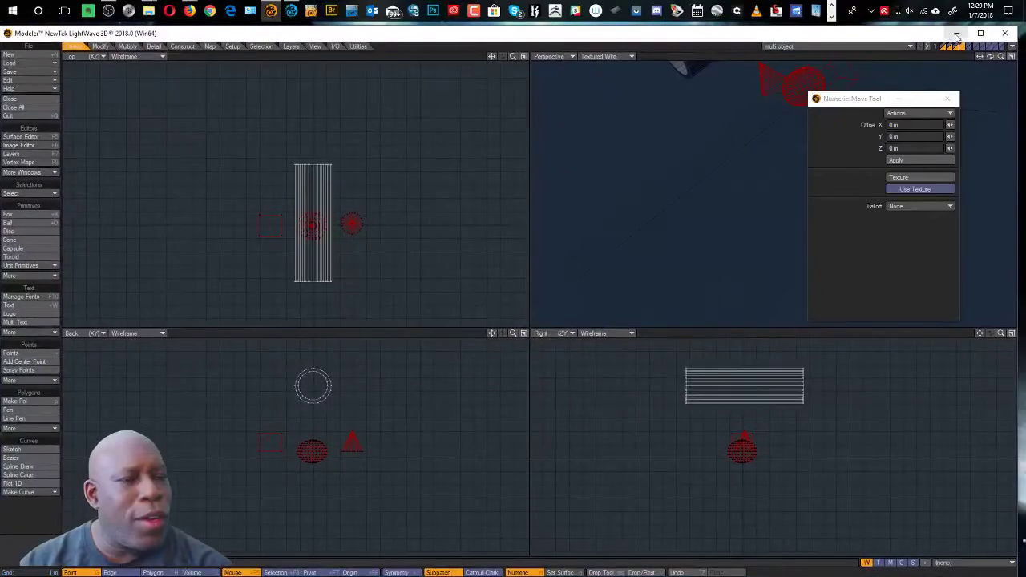
left_click(980, 33)
left_click(1021, 39)
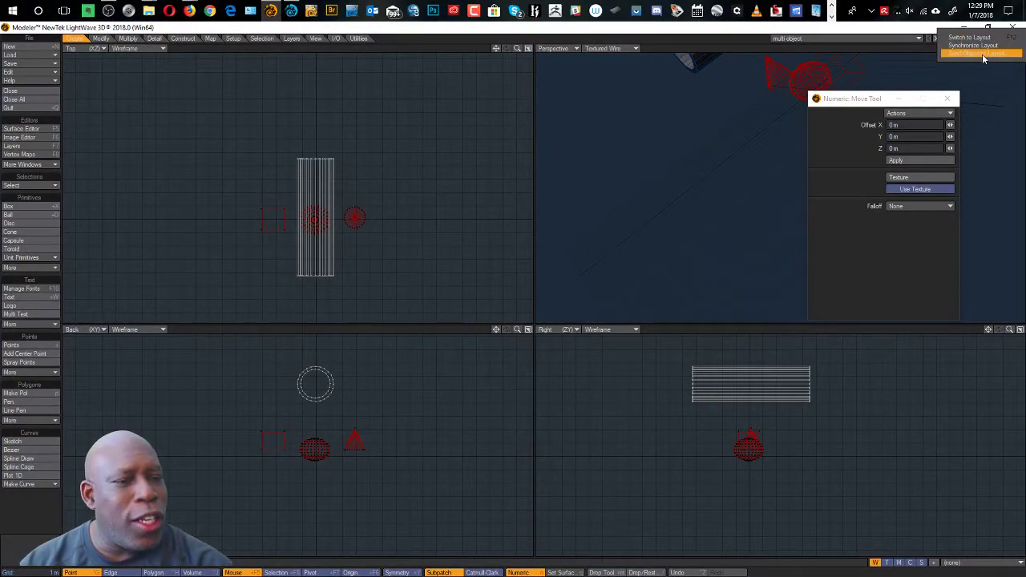
left_click(982, 53)
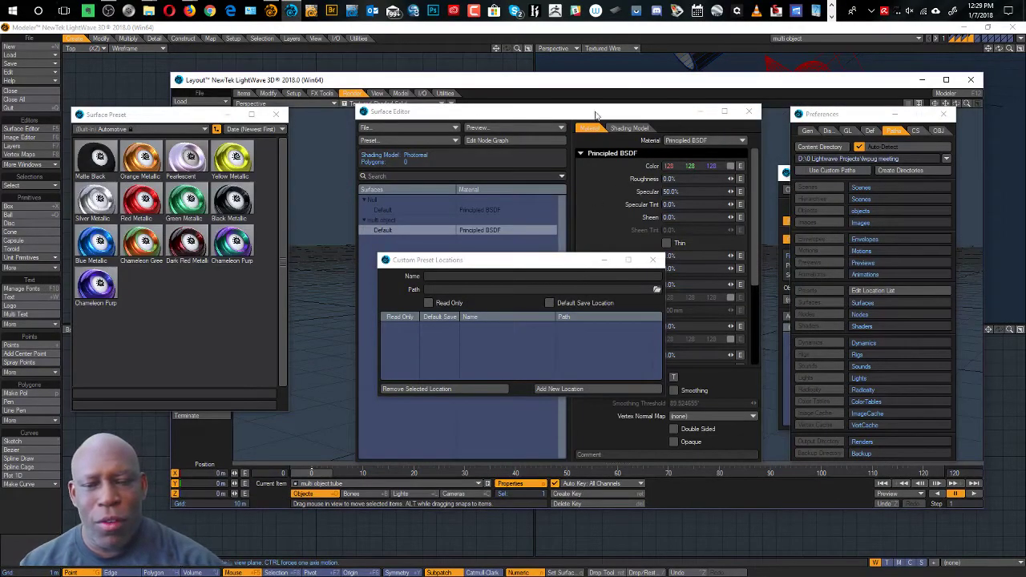
- Close the Custom Preset Locations, Surface Editor, Preferences and Object Properties windows, and maximize the Layout window
left_click(653, 260)
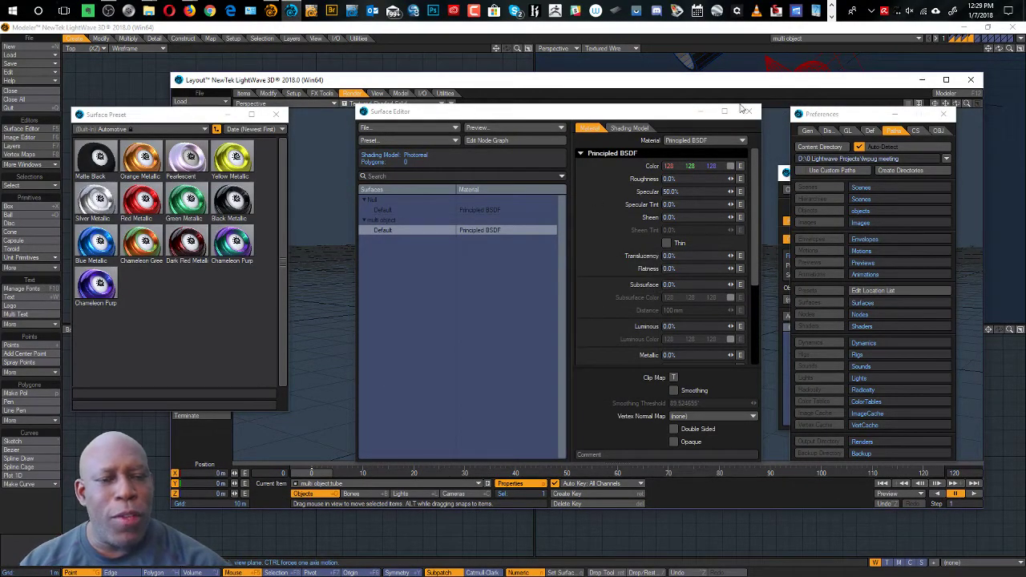
left_click(748, 110)
left_click(943, 113)
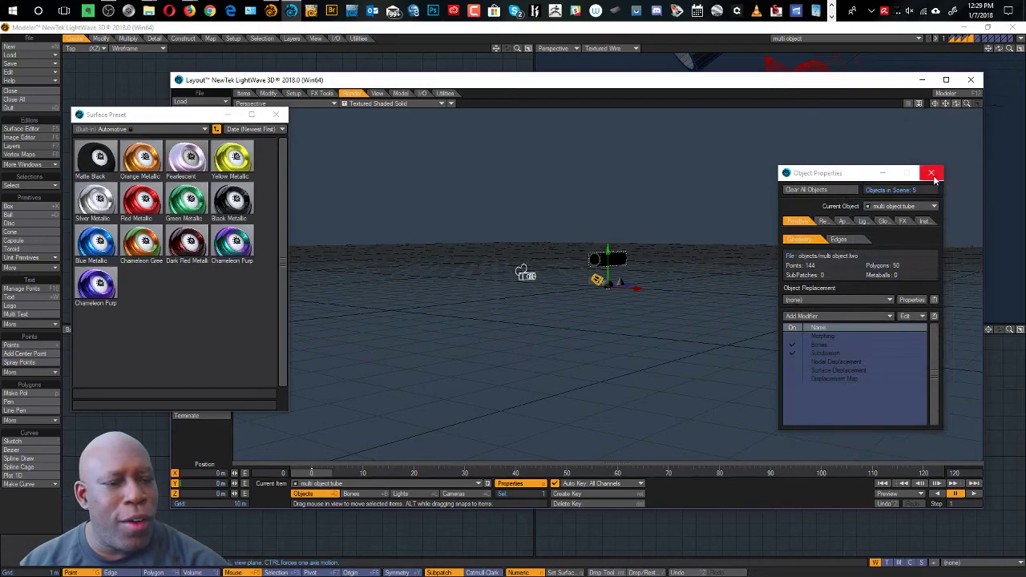
left_click(932, 173)
left_click_drag(174, 121, 207, 180)
left_click(947, 82)
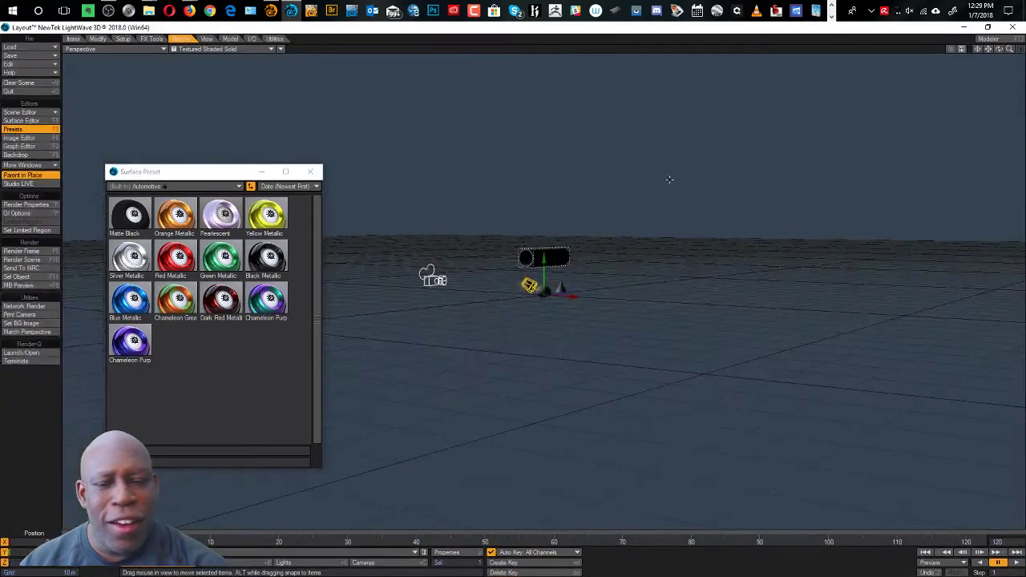
- Move the light far away from the shapes and rotate it to aim at them, keeping the Surface Preset window clear of it
left_click_drag(592, 312, 829, 433, "ctrl+alt")
left_click(591, 337)
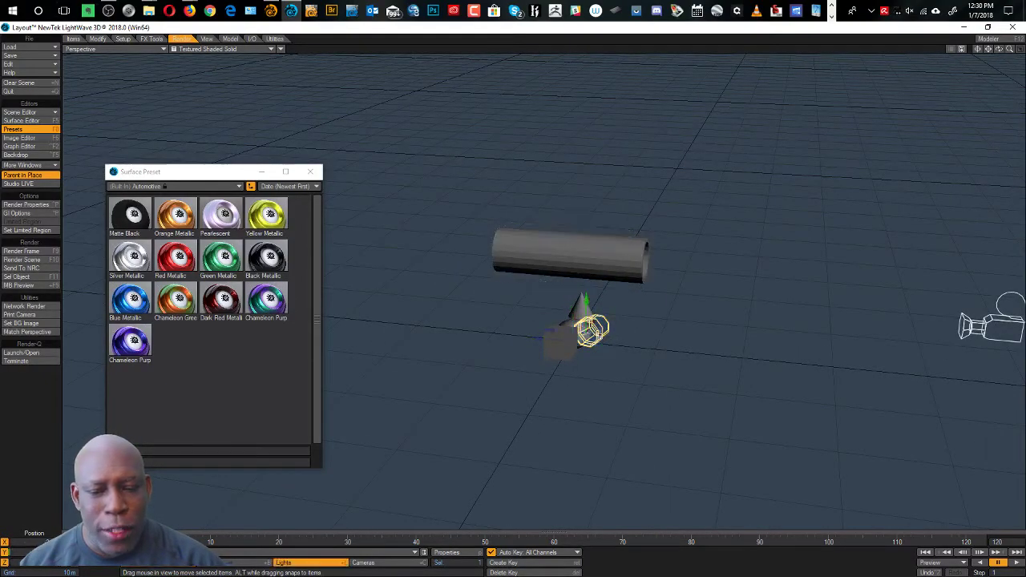
left_click_drag(590, 304, 234, 135)
key("y")
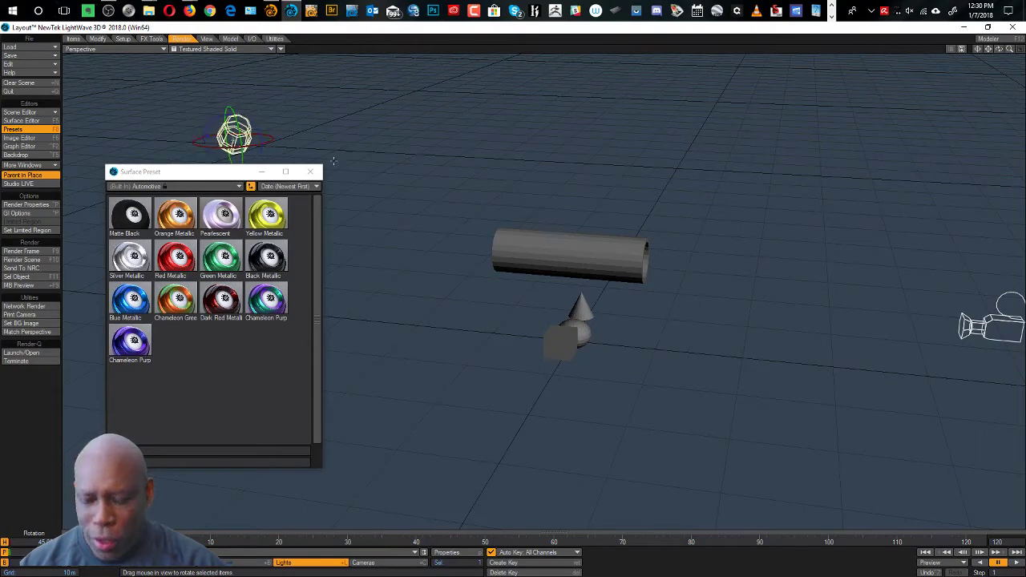
mouse_move(259, 149)
left_mouse_down()
mouse_move(239, 150)
mouse_move(268, 145)
mouse_move(258, 152)
left_mouse_up()
mouse_move(725, 189)
left_mouse_down()
mouse_move(690, 188)
mouse_move(809, 189)
mouse_move(778, 188)
mouse_move(792, 189)
left_mouse_up()
left_click_drag(727, 208, 802, 140, "ctrl+alt")
left_click_drag(536, 245, 522, 247, "alt")
left_click_drag(204, 173, 208, 166)
- Preview the shapes in VPR, first from a distance and again from a closer view
left_click(247, 52)
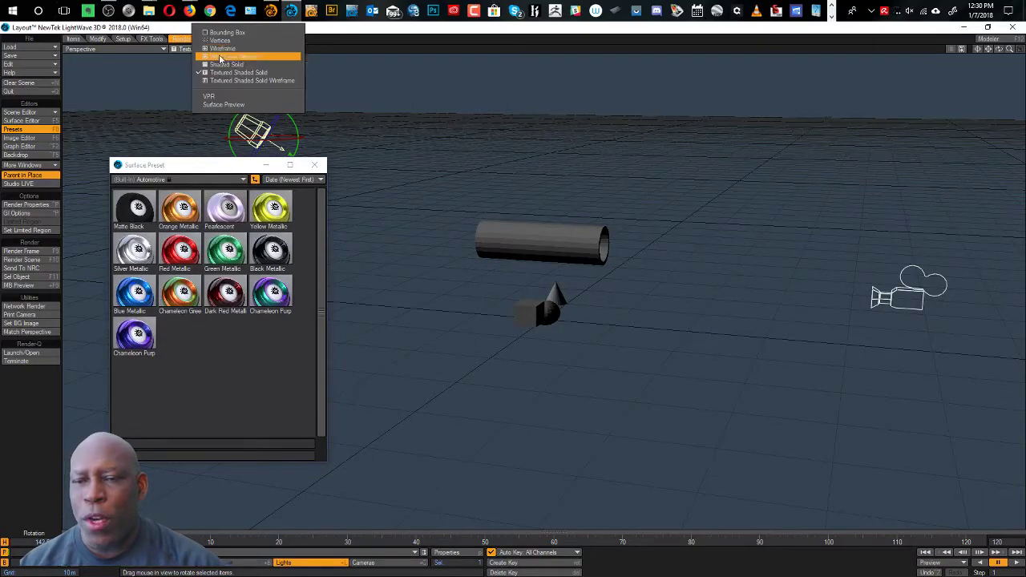
left_click(228, 96)
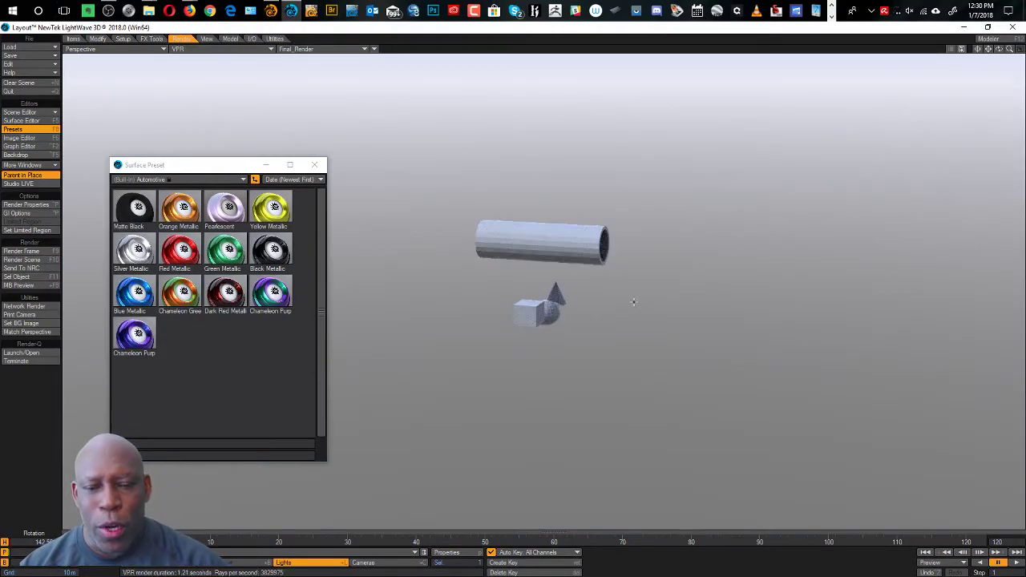
left_click(230, 49)
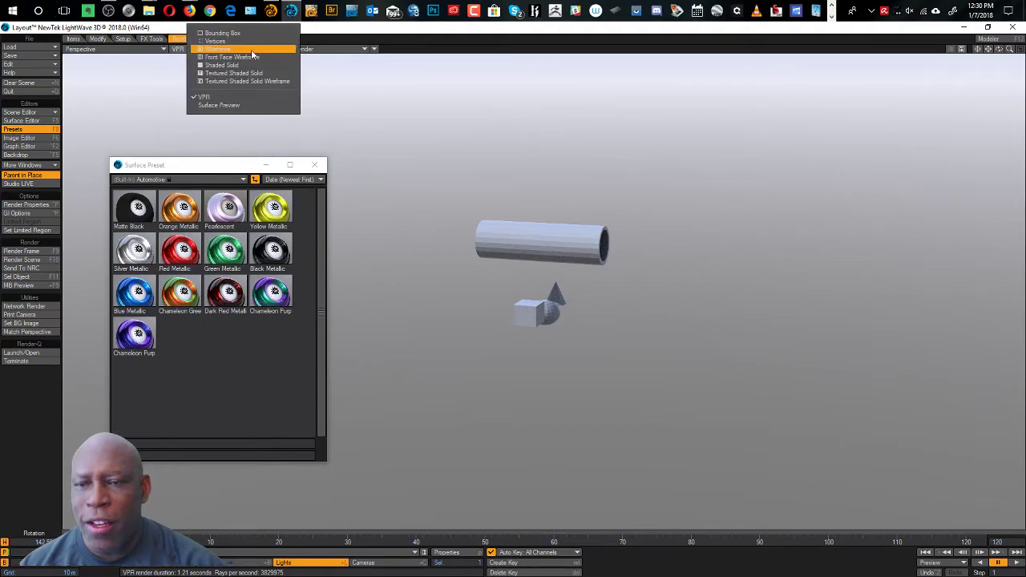
left_click(234, 73)
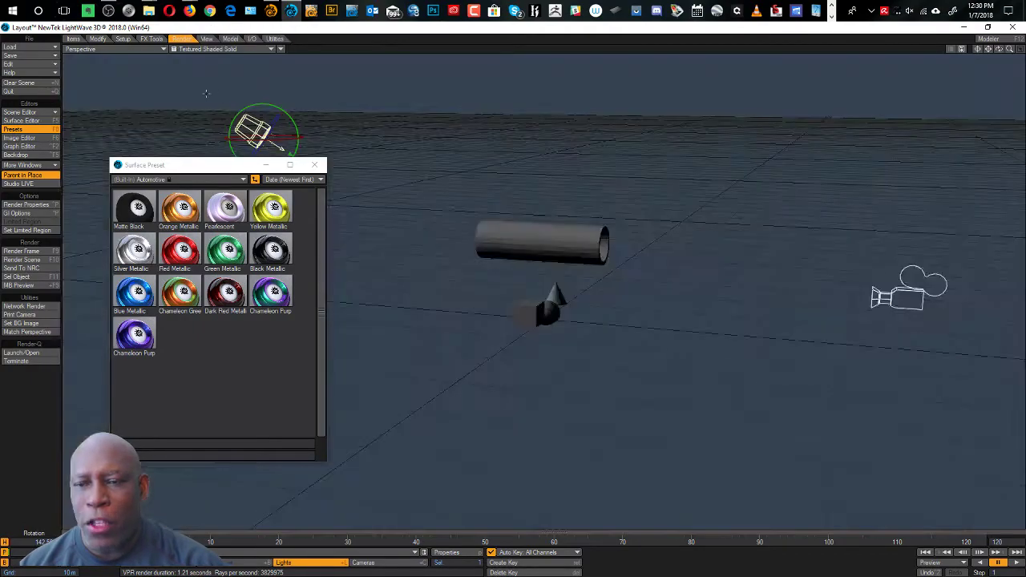
left_click_drag(581, 235, 691, 258, "ctrl+alt")
left_click(254, 50)
left_click(244, 107)
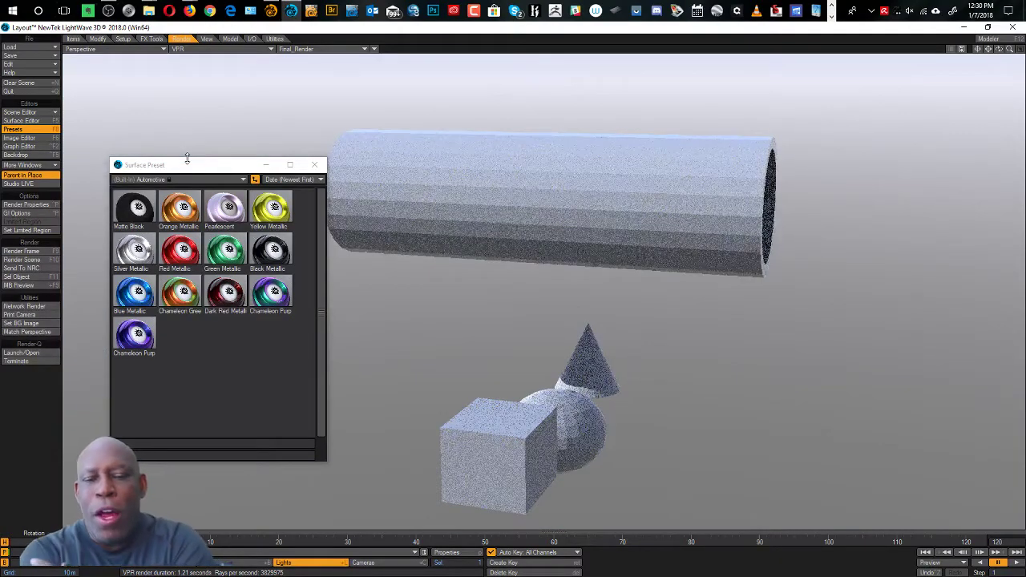
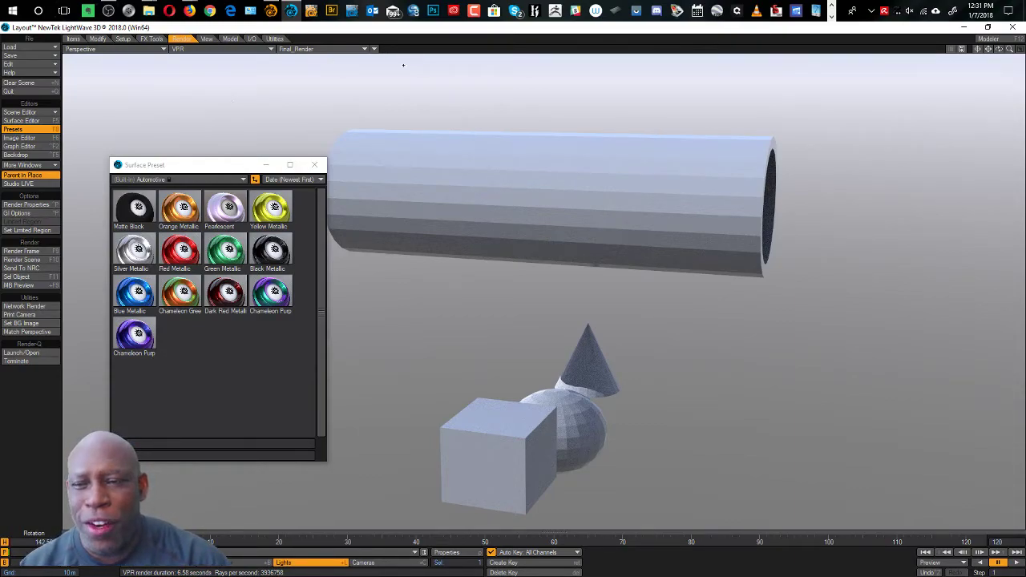
- Look over the VPR render buffer options and return the viewport to Textured Shaded Solid
left_click(324, 50)
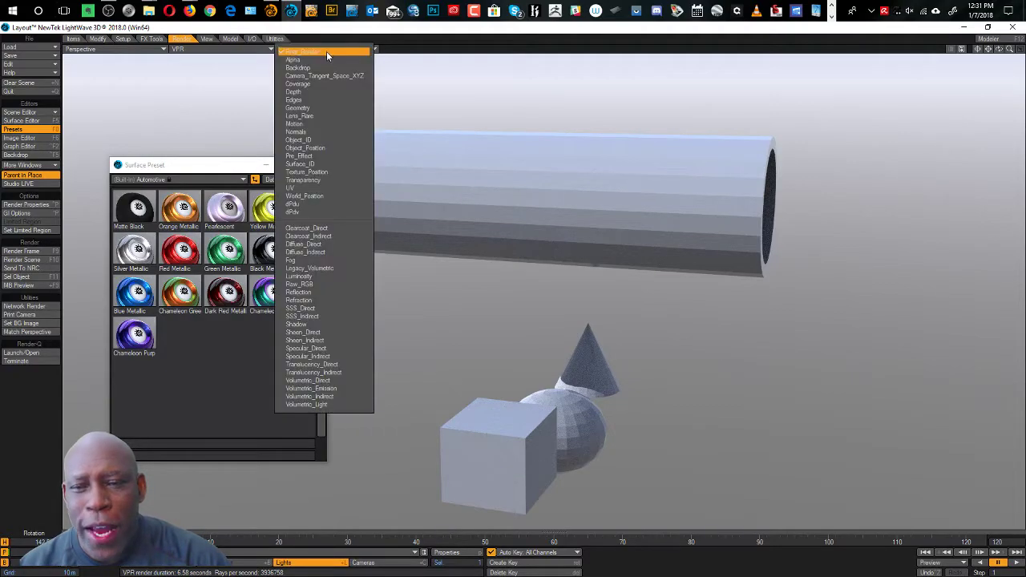
left_click(237, 55)
left_click(249, 50)
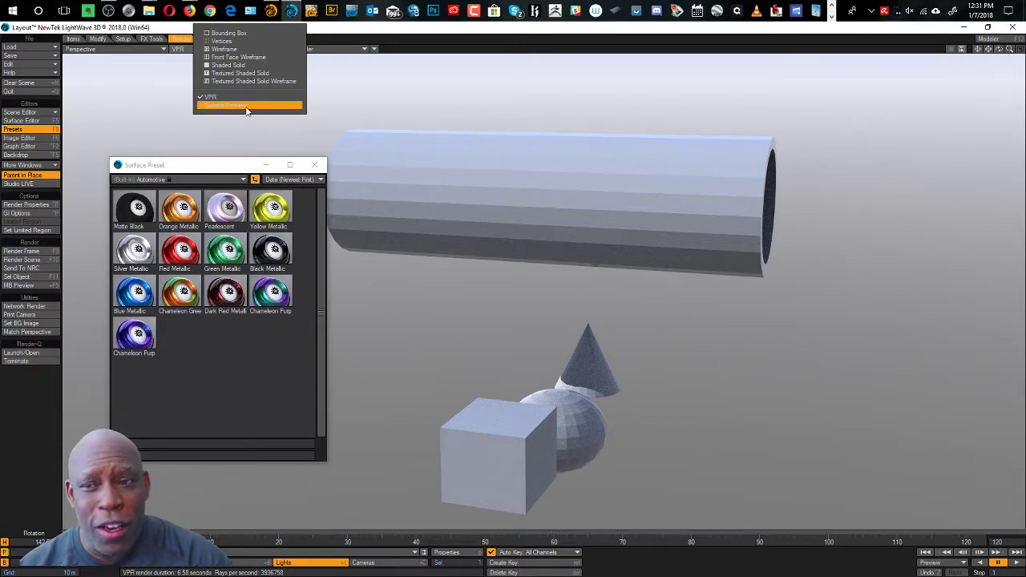
left_click(241, 72)
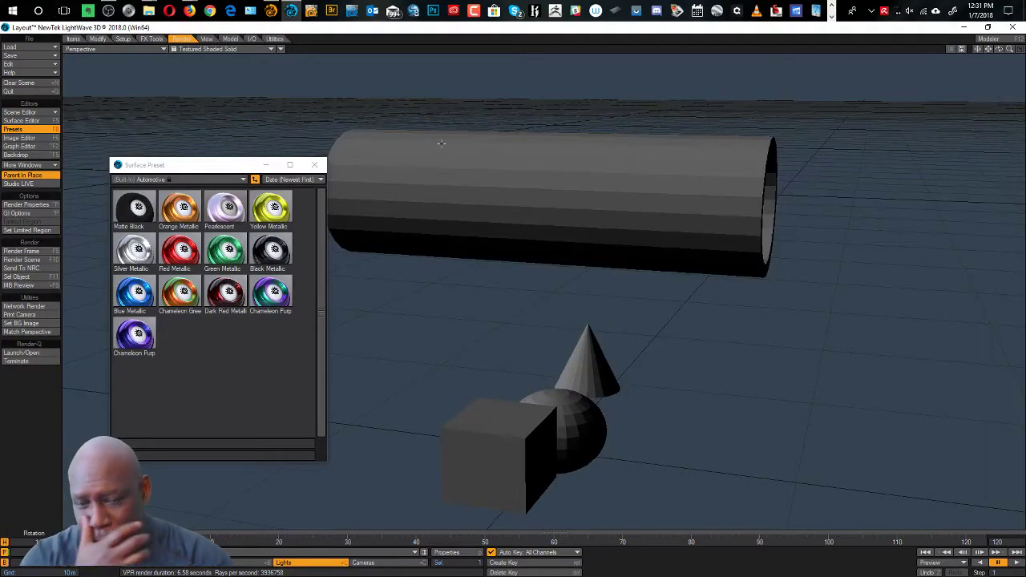
- Load the Orange Metallic automotive preset onto the multi object's surface, and replace it with Yellow Metallic
left_click_drag(190, 168, 166, 137)
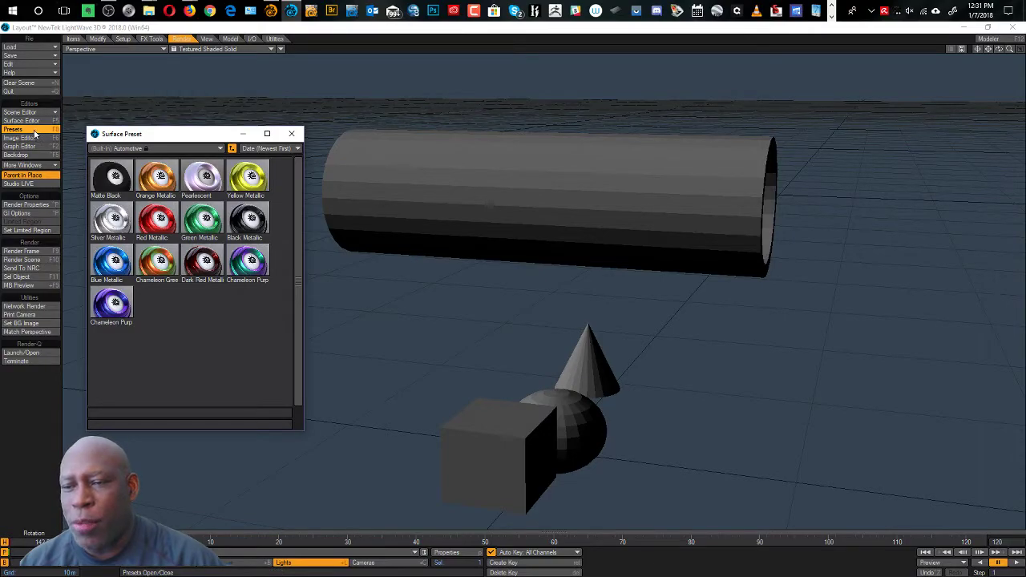
left_click_drag(152, 134, 168, 104)
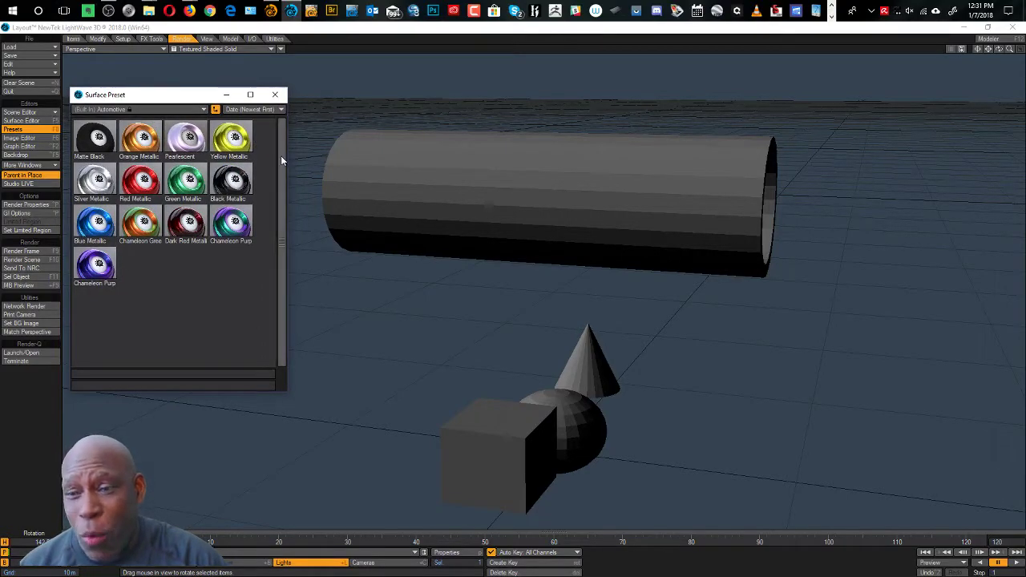
double_click(141, 141)
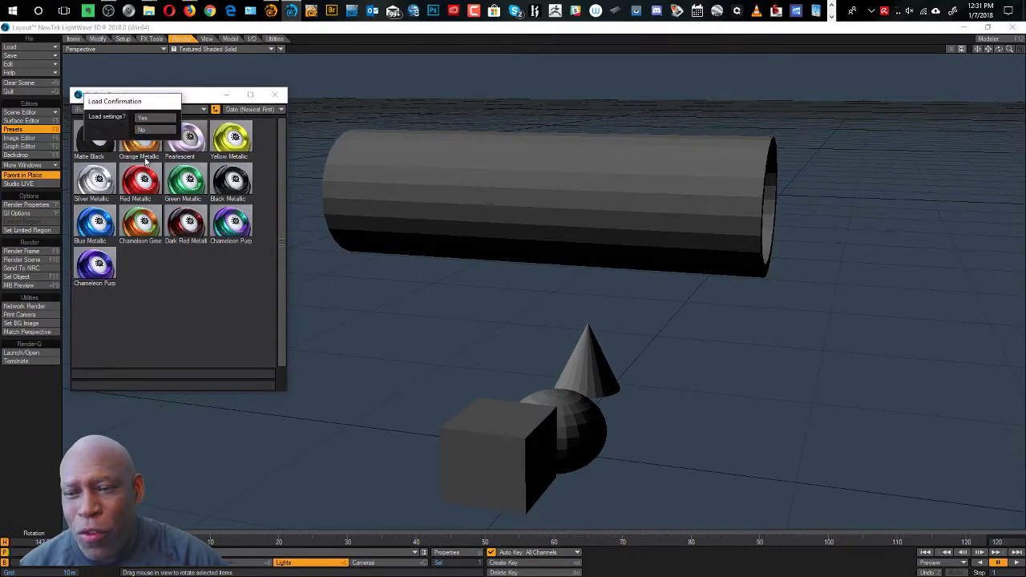
left_click(152, 120)
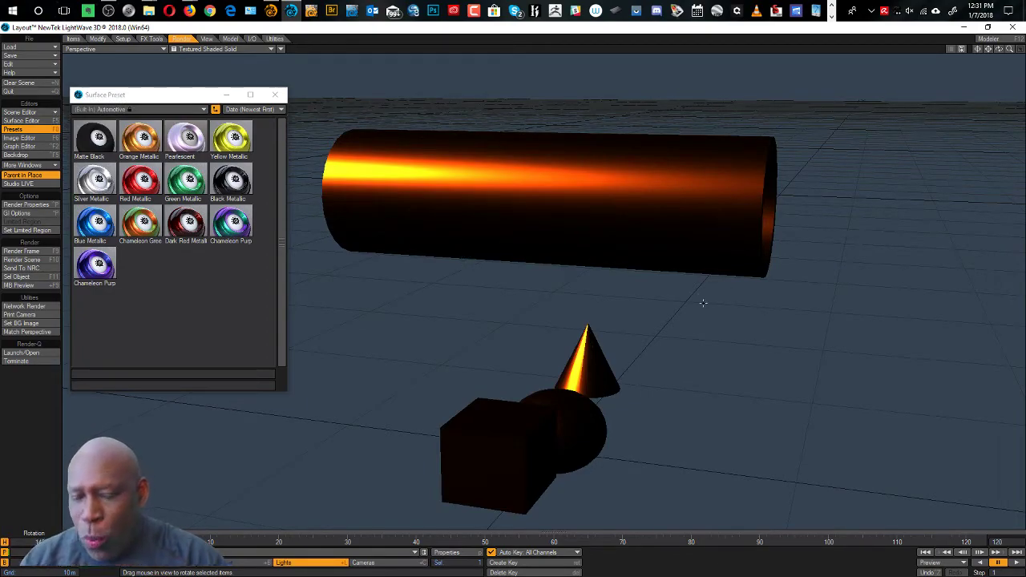
left_click_drag(692, 324, 730, 321, "alt")
left_click_drag(564, 224, 490, 241, "alt")
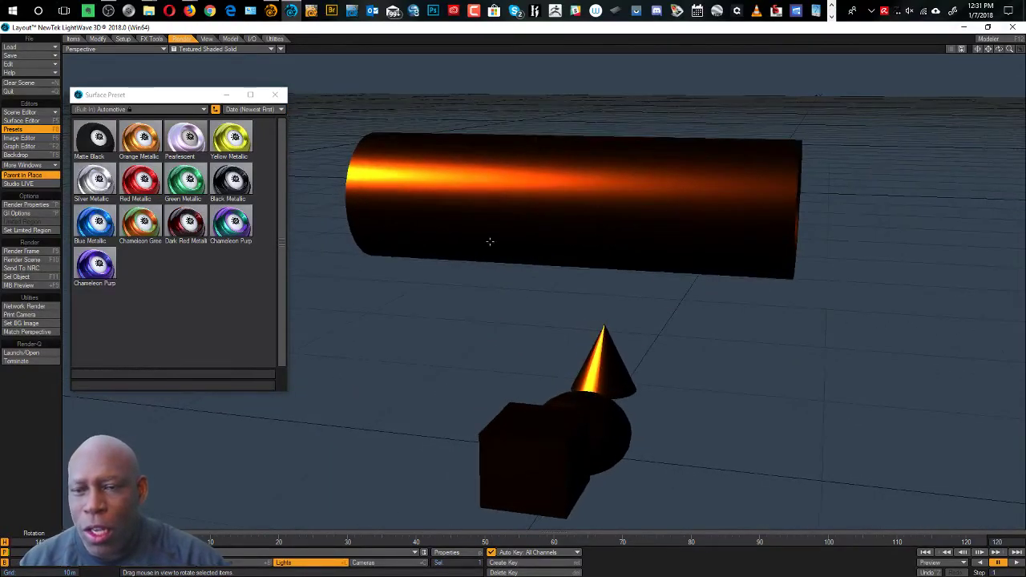
double_click(234, 143)
left_click(153, 118)
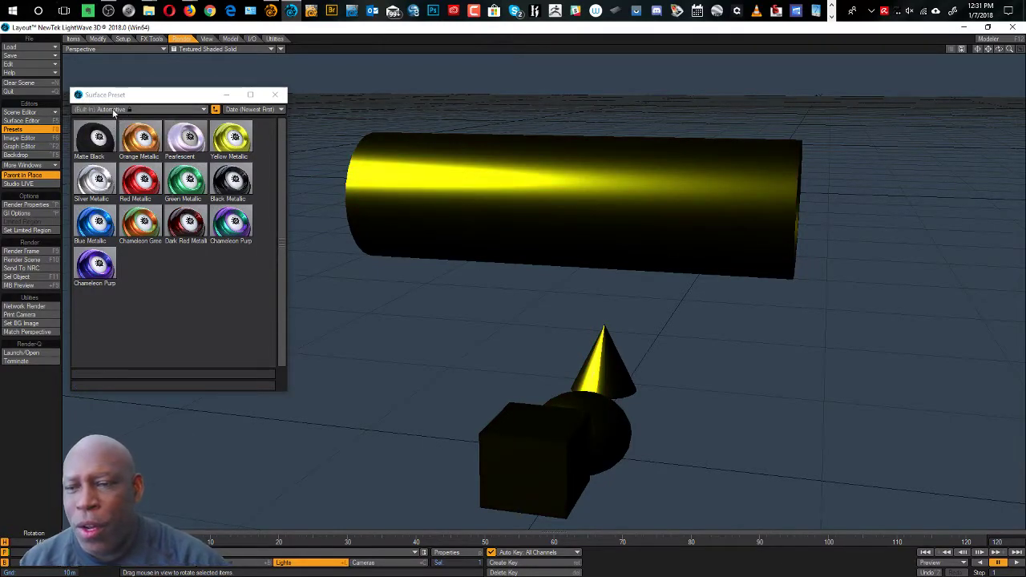
- Check the This User surface preset library and return to the Built-In presets
left_click_drag(141, 95, 146, 97)
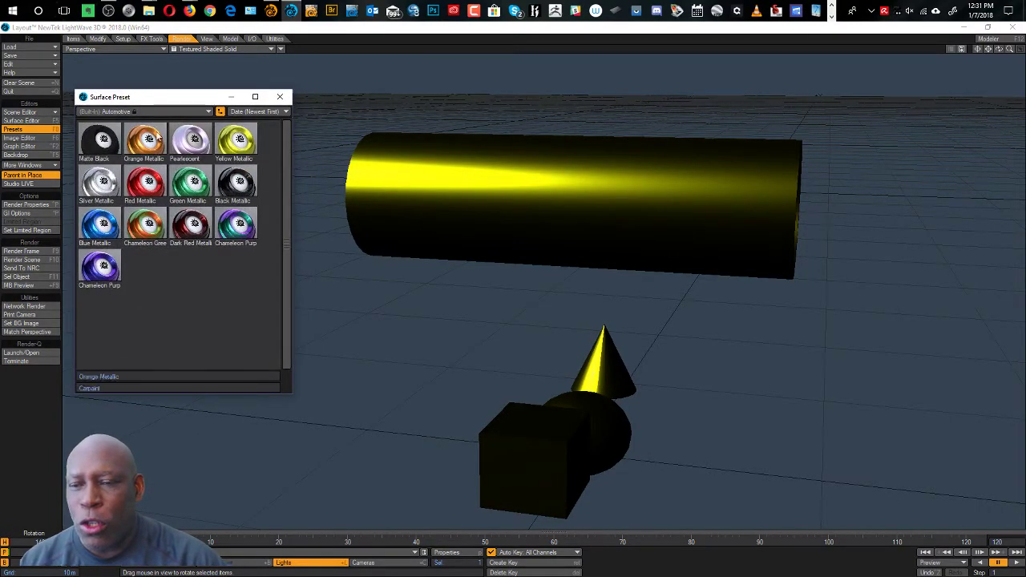
left_click(120, 112)
mouse_move(124, 121)
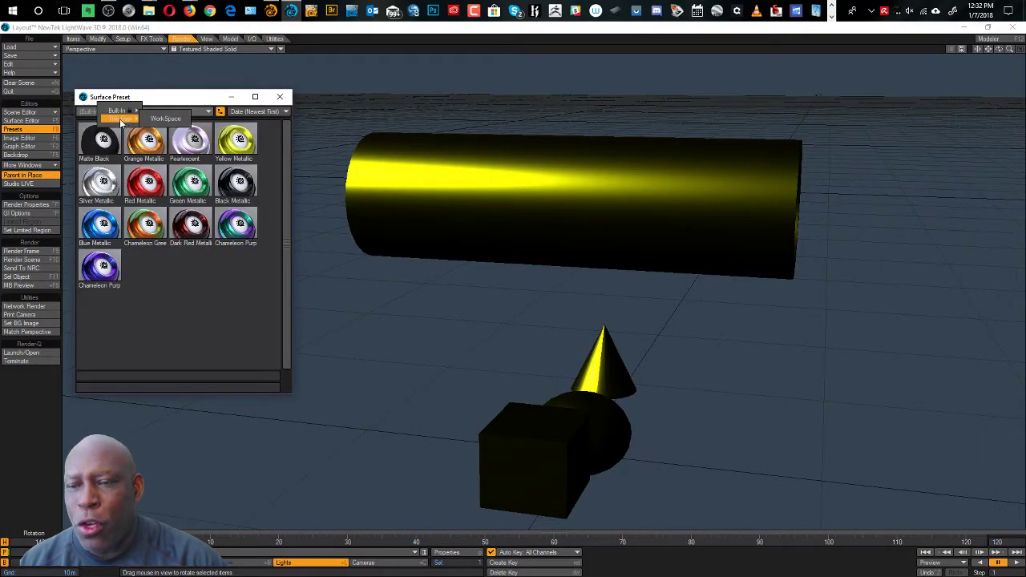
left_click(122, 119)
left_click(120, 114)
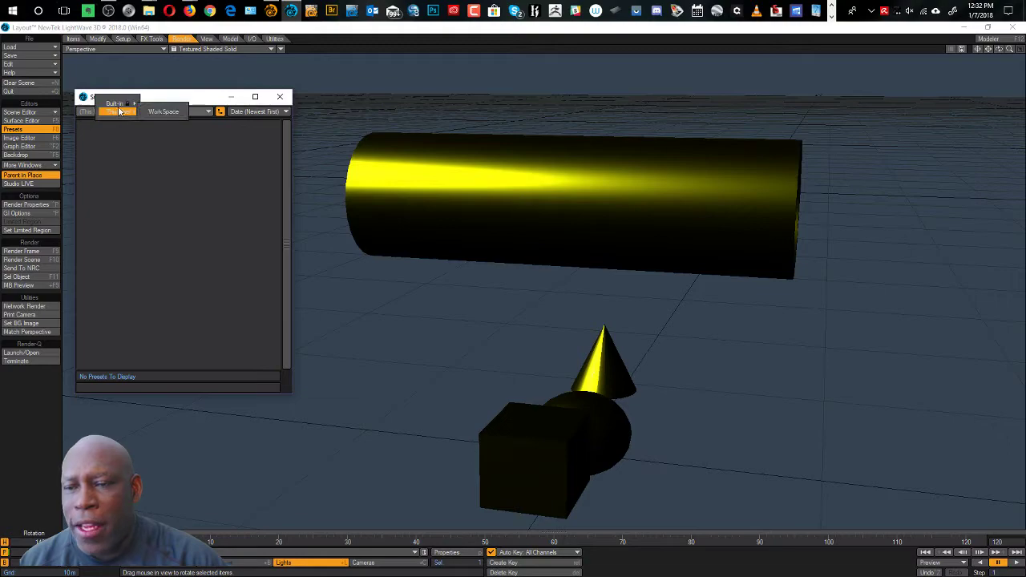
left_click(117, 105)
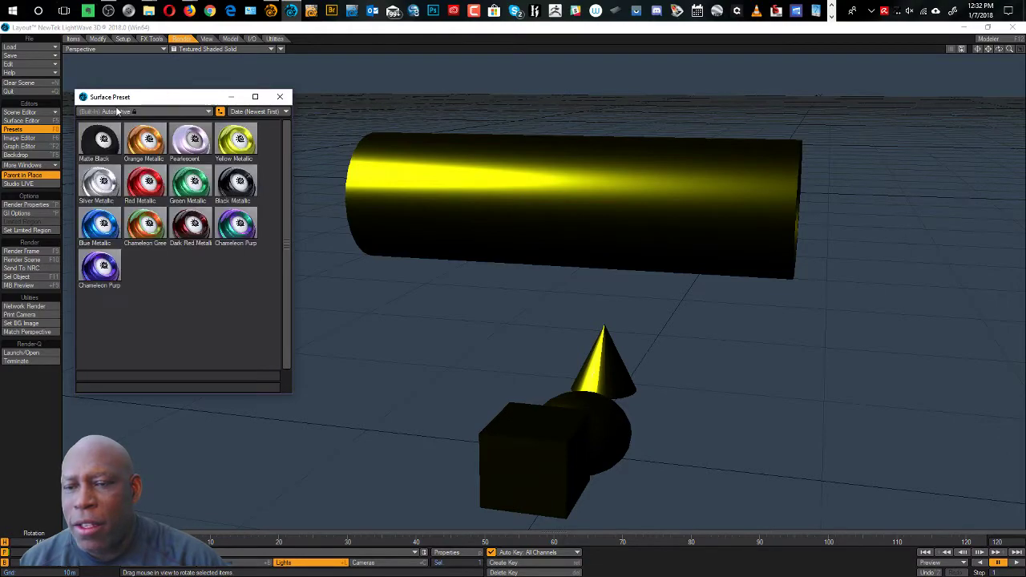
- Load the Water preset from the Built-In Liquid library onto the multi object's surface
left_click(197, 111)
mouse_move(210, 121)
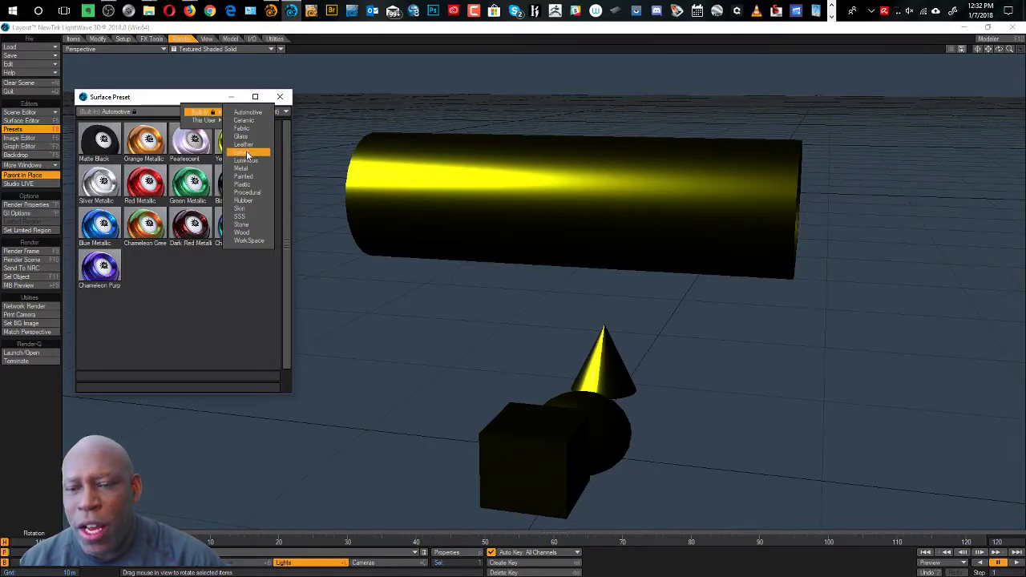
left_click(240, 161)
double_click(85, 137)
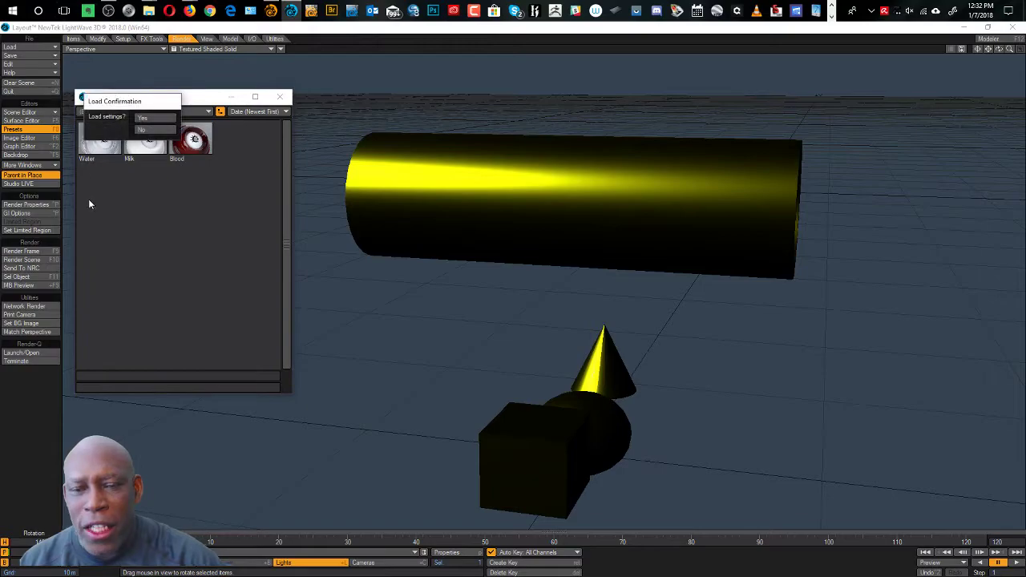
left_click(152, 118)
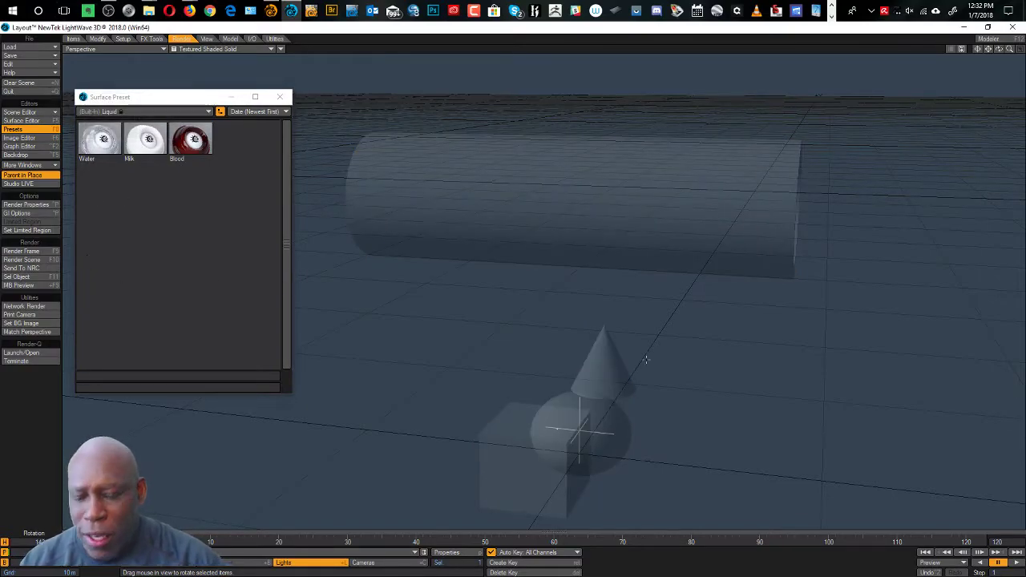
left_click_drag(657, 273, 680, 260, "alt")
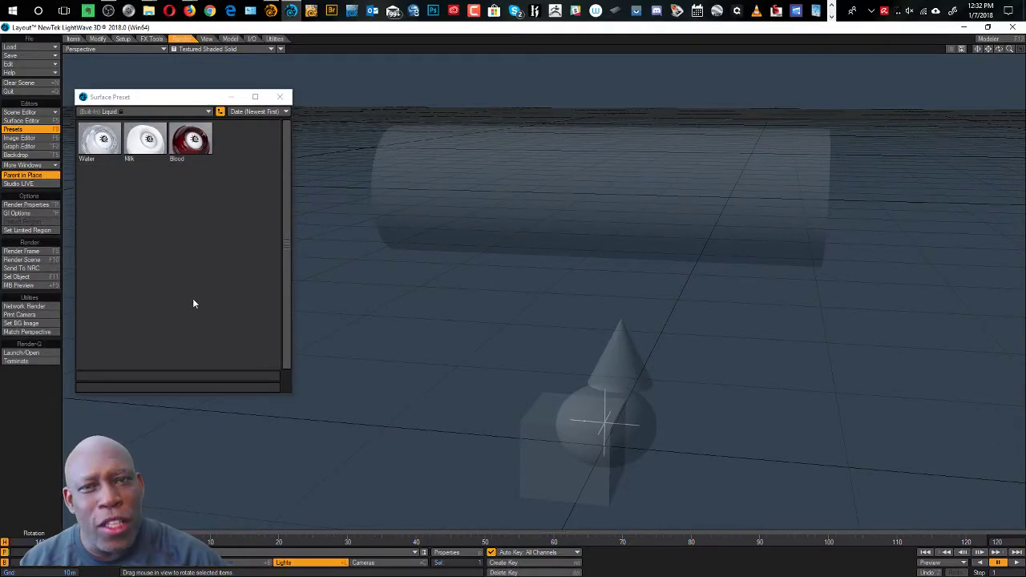
left_click_drag(155, 103, 170, 192)
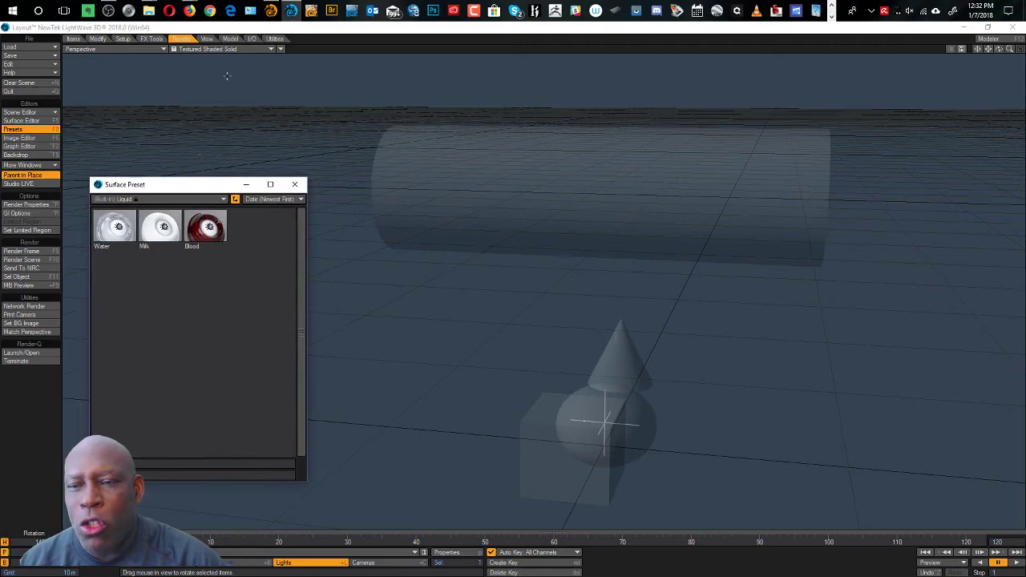
- Render the viewport with VPR and replace the Water preset on the multi object's surface with Blood
left_click(255, 51)
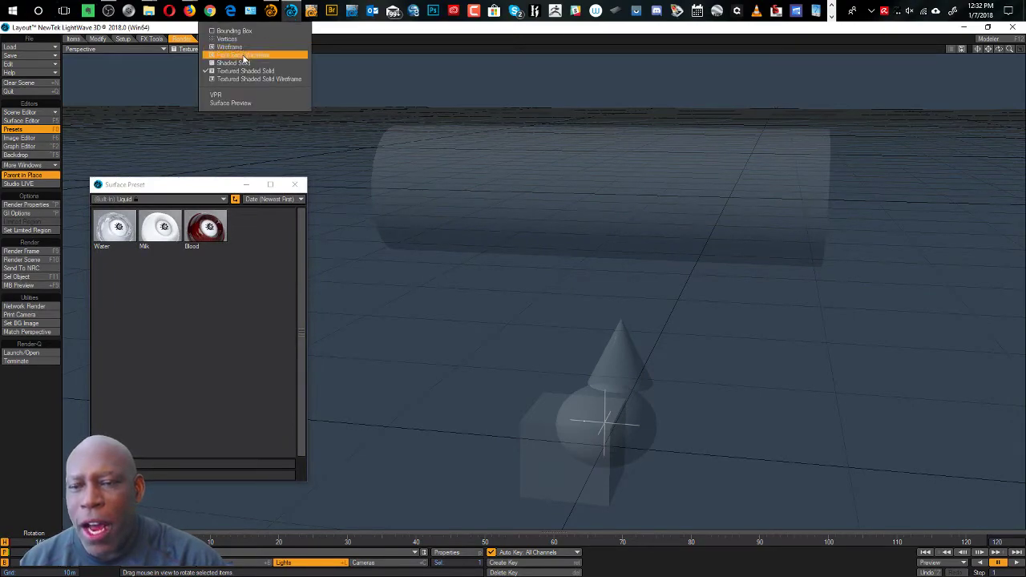
left_click(232, 95)
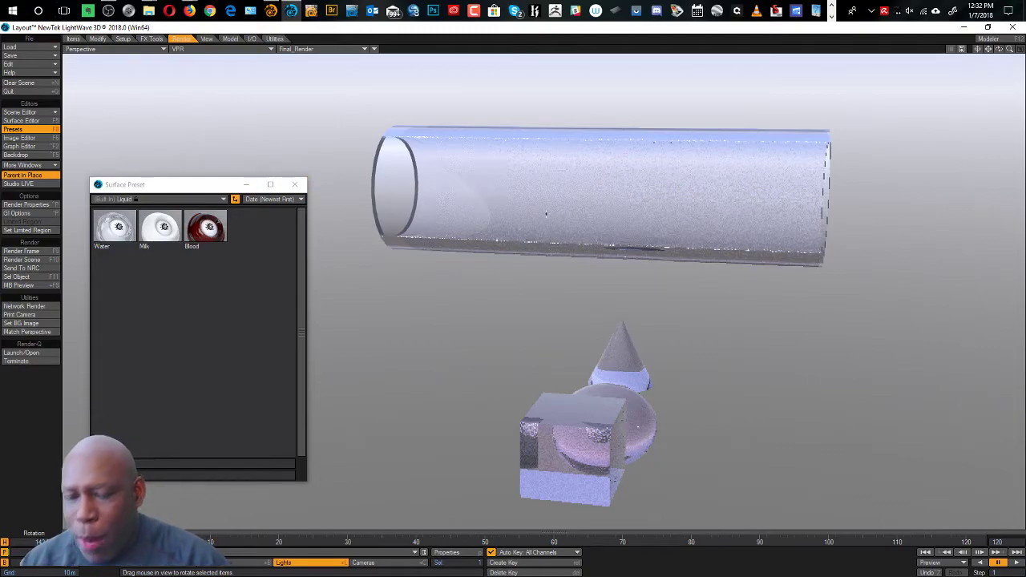
scroll(522, 202, "up", 3)
scroll(522, 202, "down", 1)
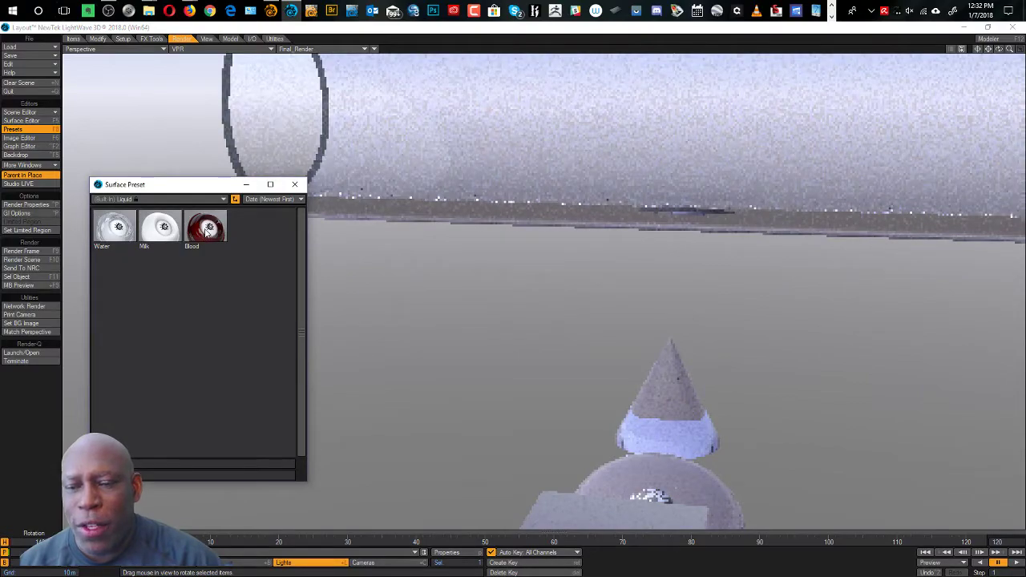
double_click(204, 231)
left_click(149, 119)
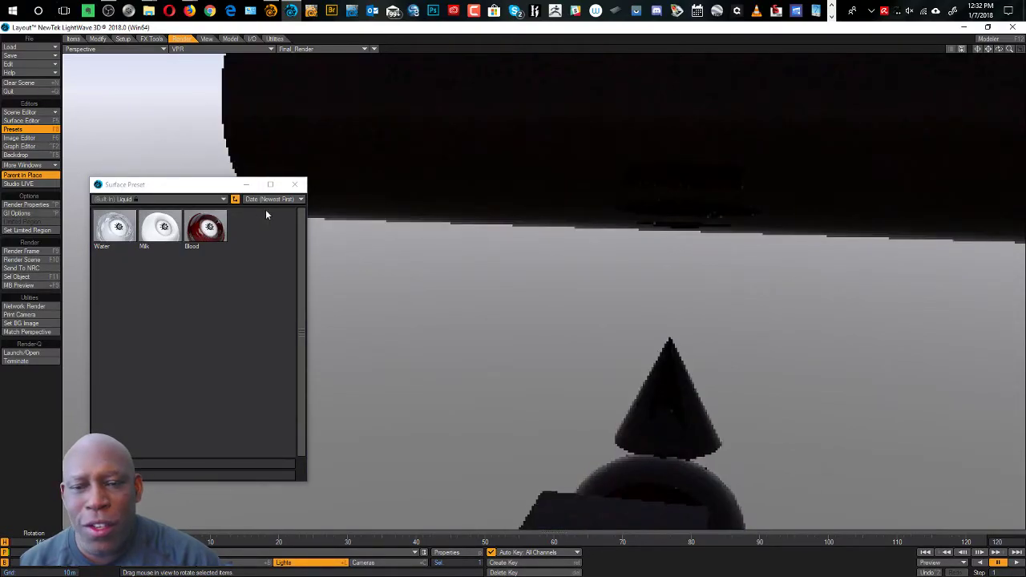
- Load the Red Metallic preset from the Built-In Automotive library onto the multi object's surface
left_click(198, 200)
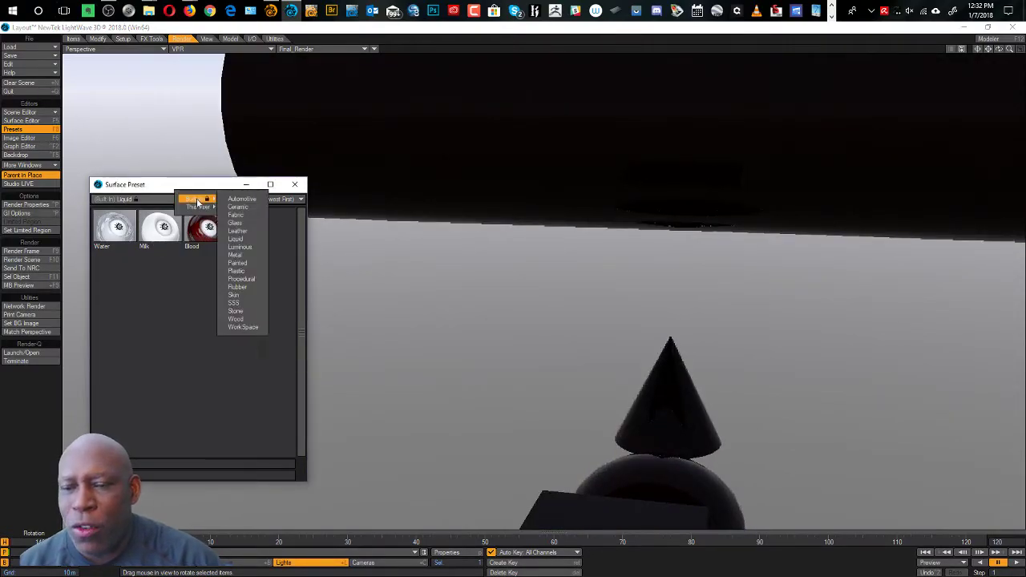
left_click(250, 199)
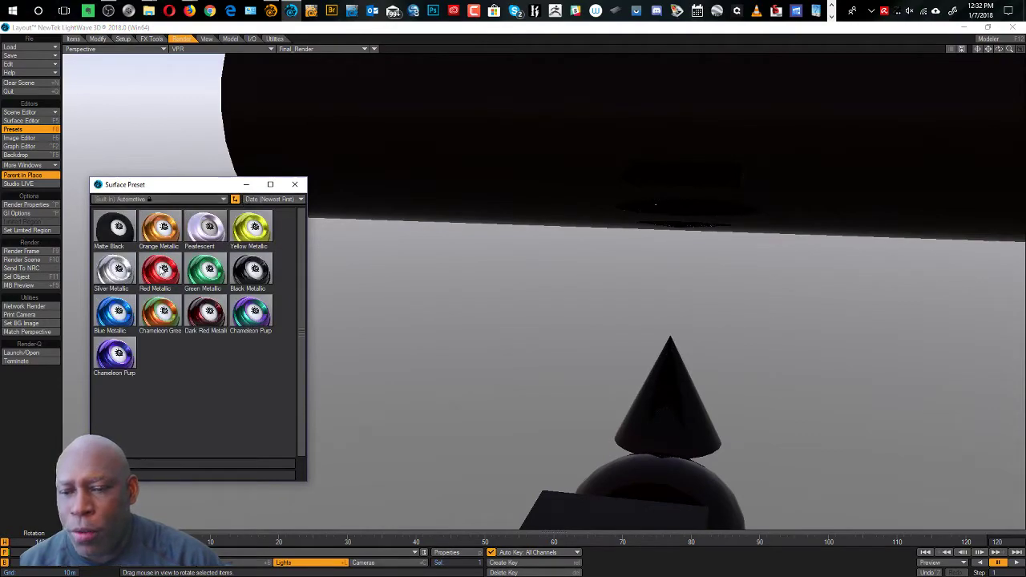
double_click(166, 271)
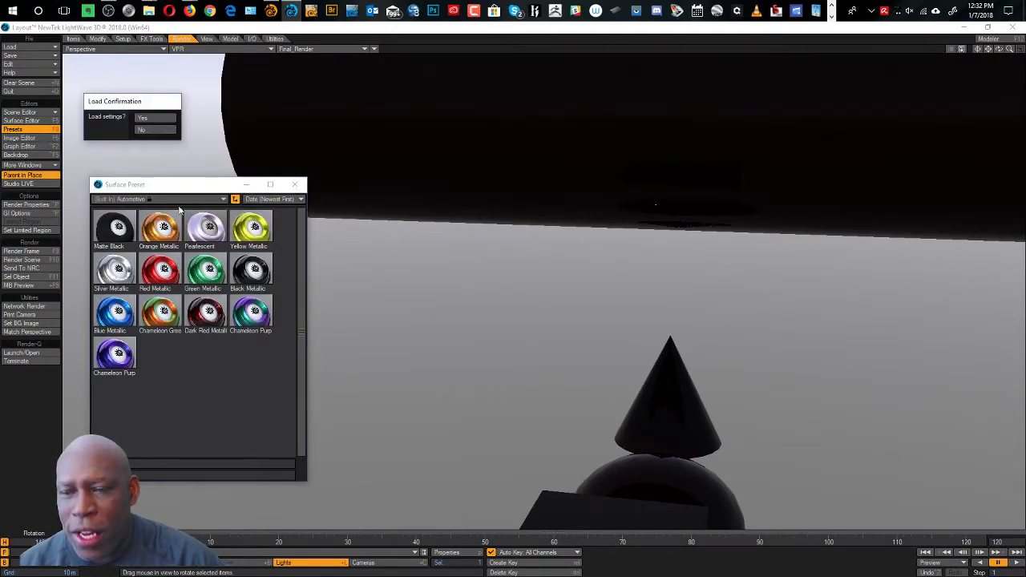
left_click(149, 119)
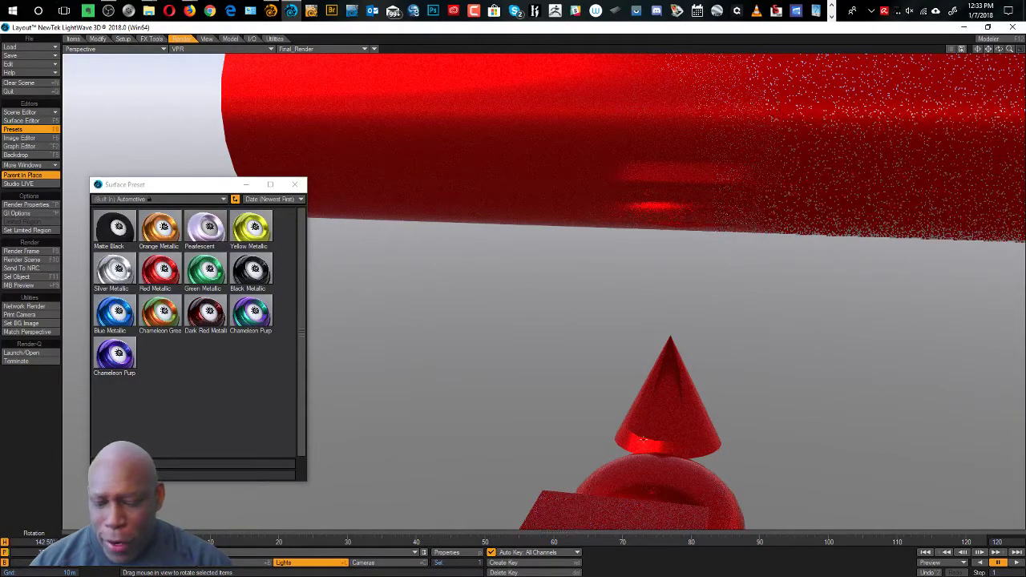
- Examine the Red Metallic surface on the cube, cone, sphere and tube from close up and from farther back
left_click_drag(701, 429, 661, 353, "alt")
left_click_drag(561, 377, 596, 275, "ctrl+alt")
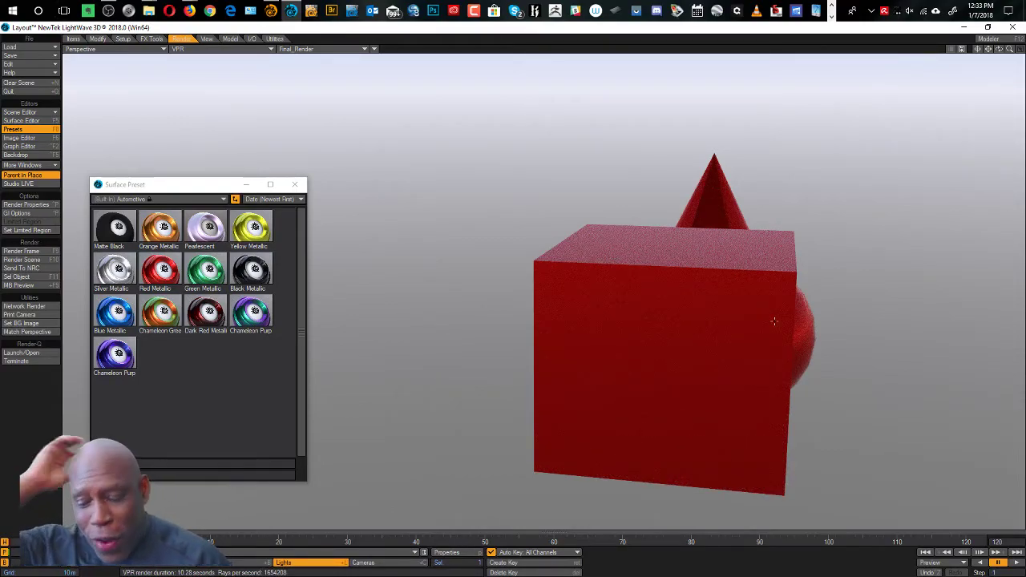
left_click(628, 291)
scroll(628, 291, "down", 3)
scroll(628, 291, "down", 2)
left_click_drag(658, 152, 638, 221, "alt+shift")
scroll(637, 221, "down", 4)
scroll(637, 220, "up", 3)
- Show the surface in Surface Preview mode and load the Green Metallic preset onto it
left_click(261, 46)
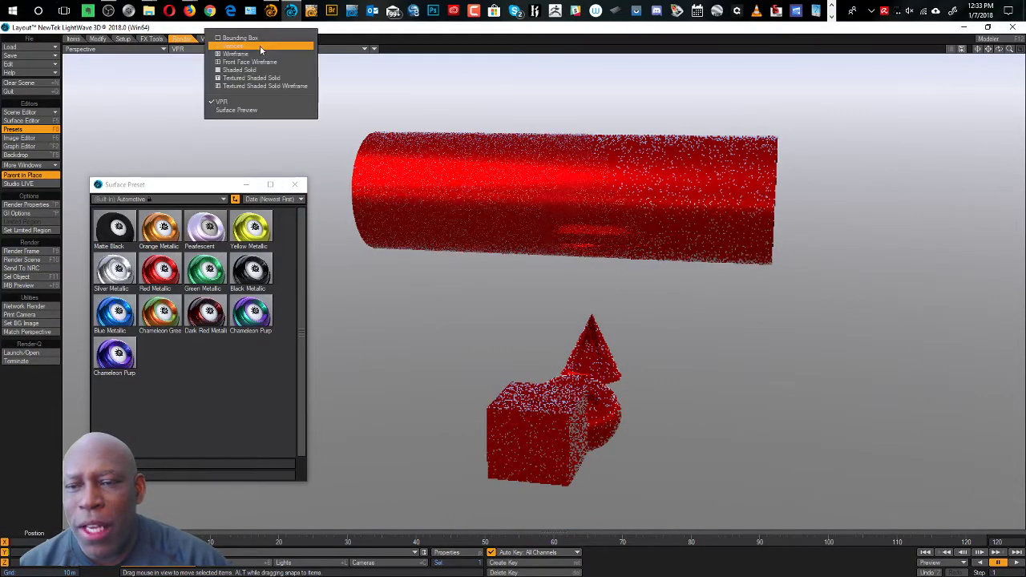
left_click(236, 110)
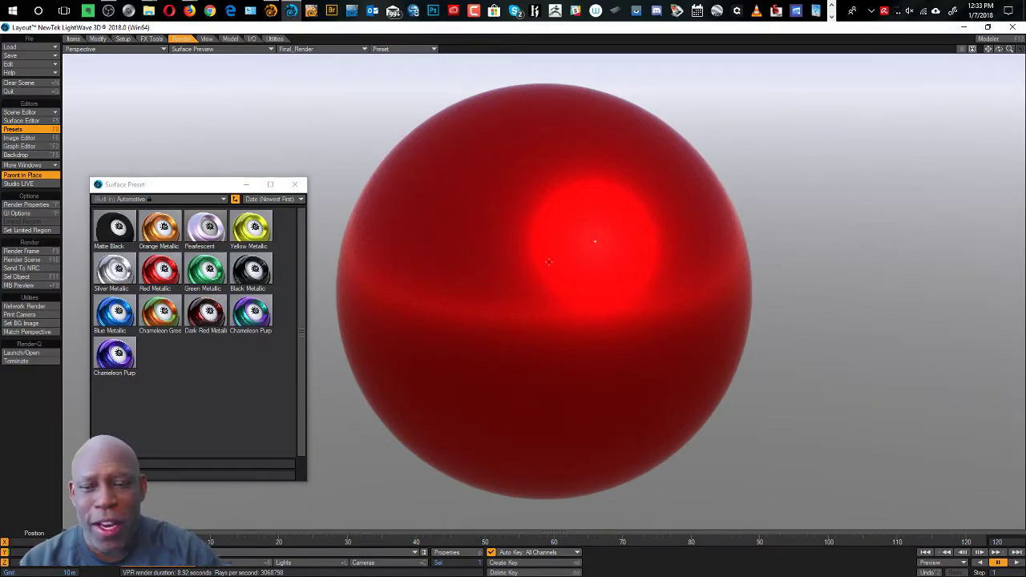
double_click(206, 276)
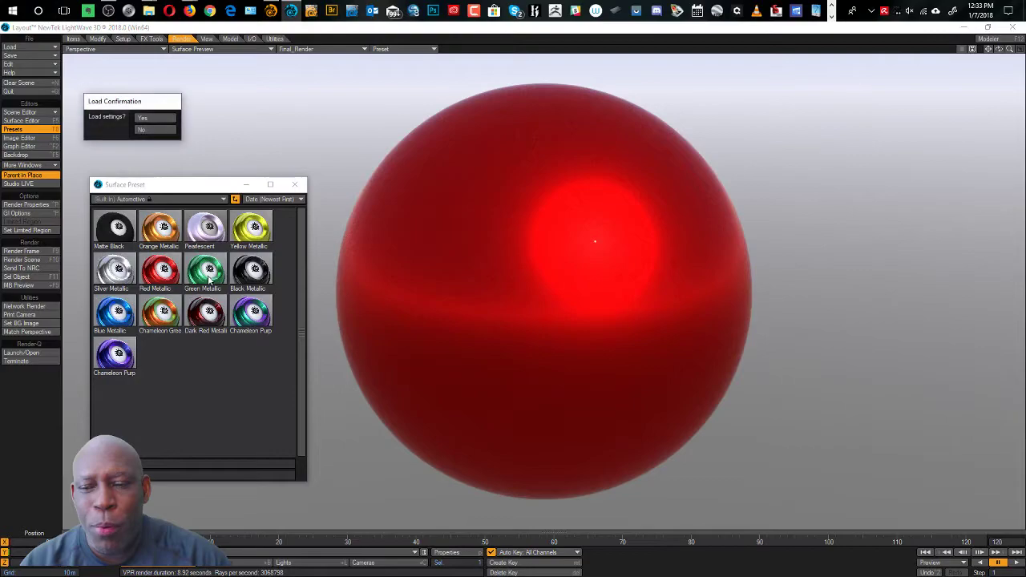
left_click(170, 119)
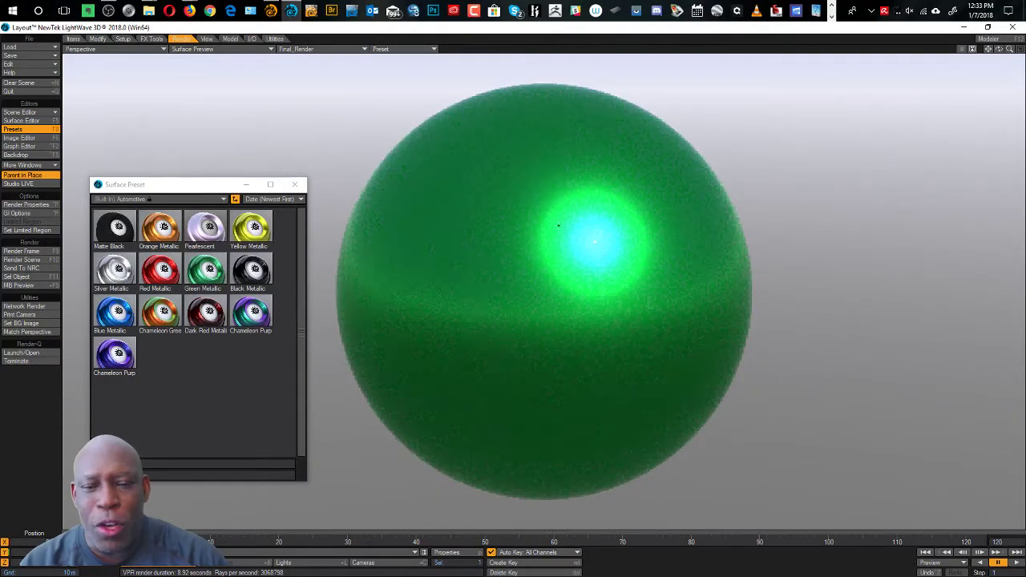
- Return the viewport to VPR and load the purple-green Chameleon automotive preset onto the multi object's surface
left_click(249, 49)
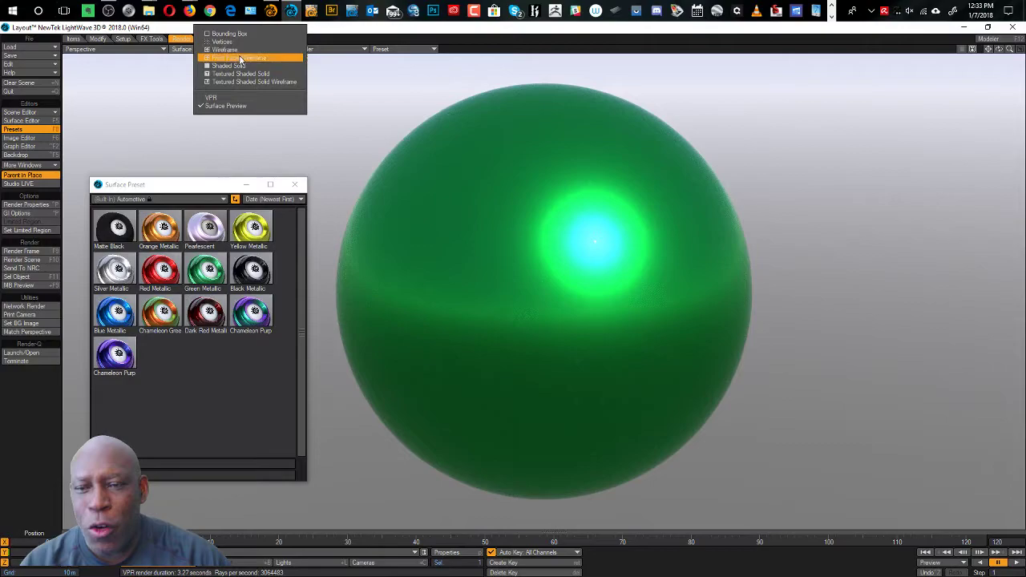
left_click(238, 100)
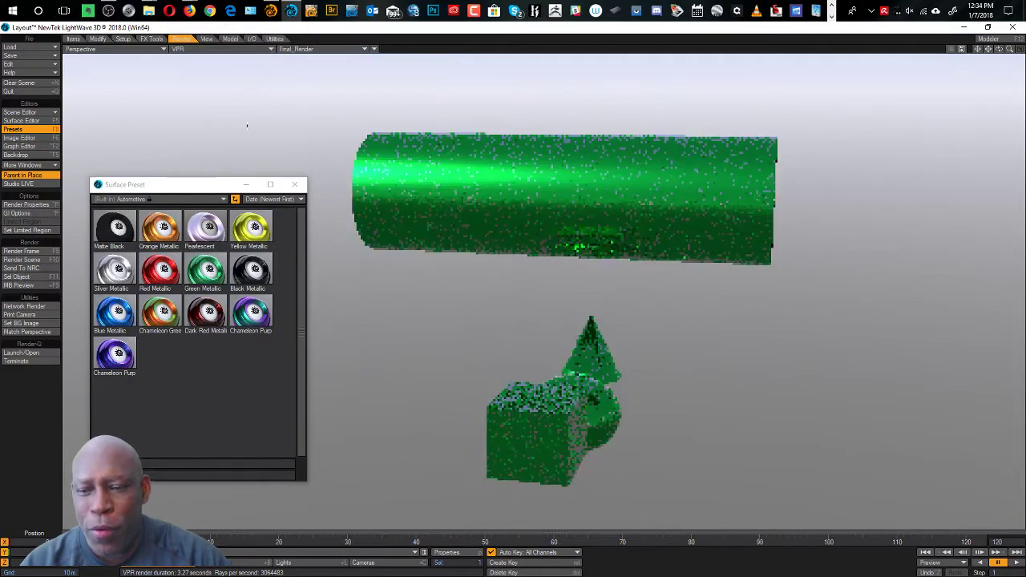
double_click(252, 320)
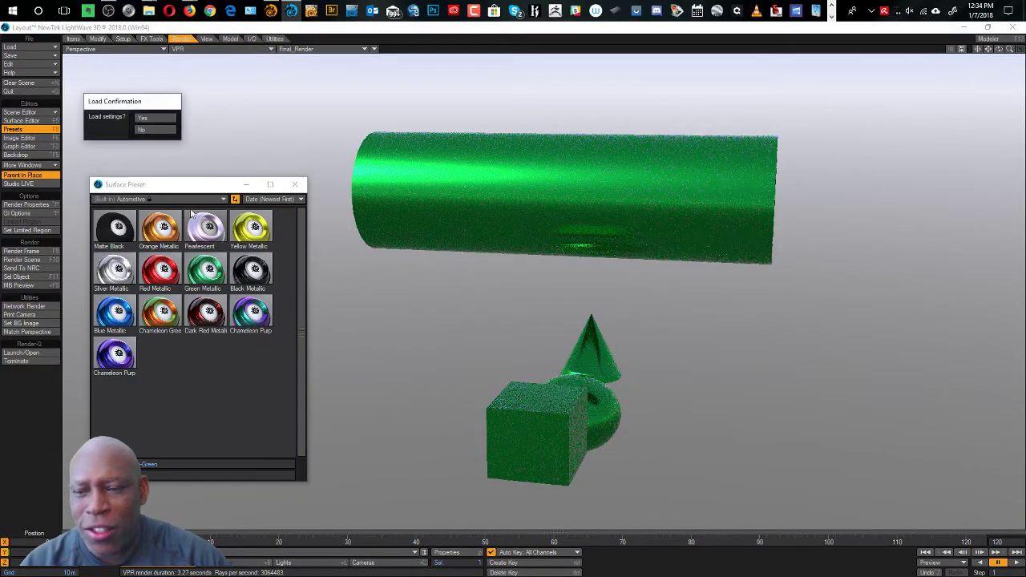
left_click(154, 118)
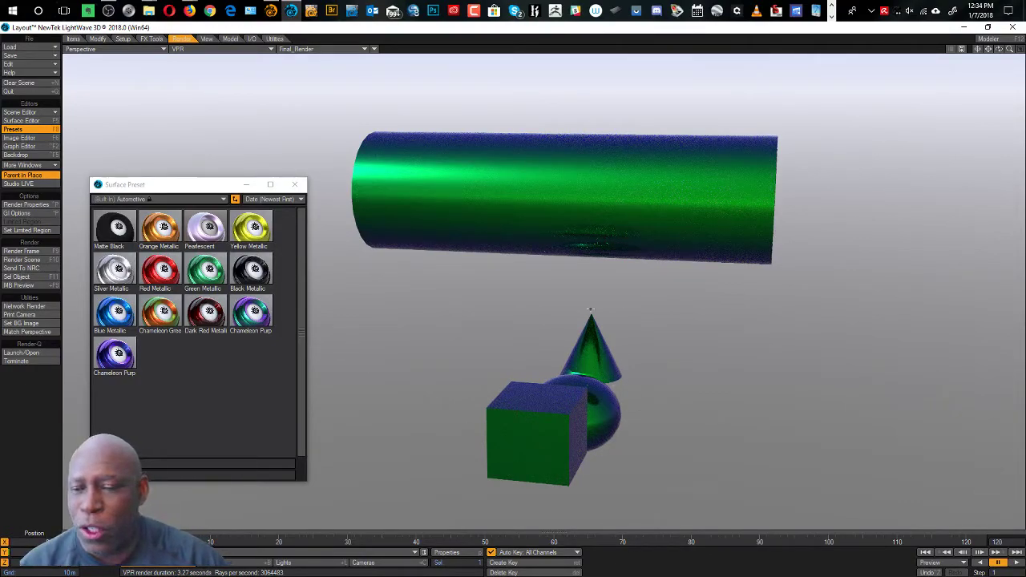
- Load the Blue Metallic automotive preset onto the multi object's surface
left_click(116, 317)
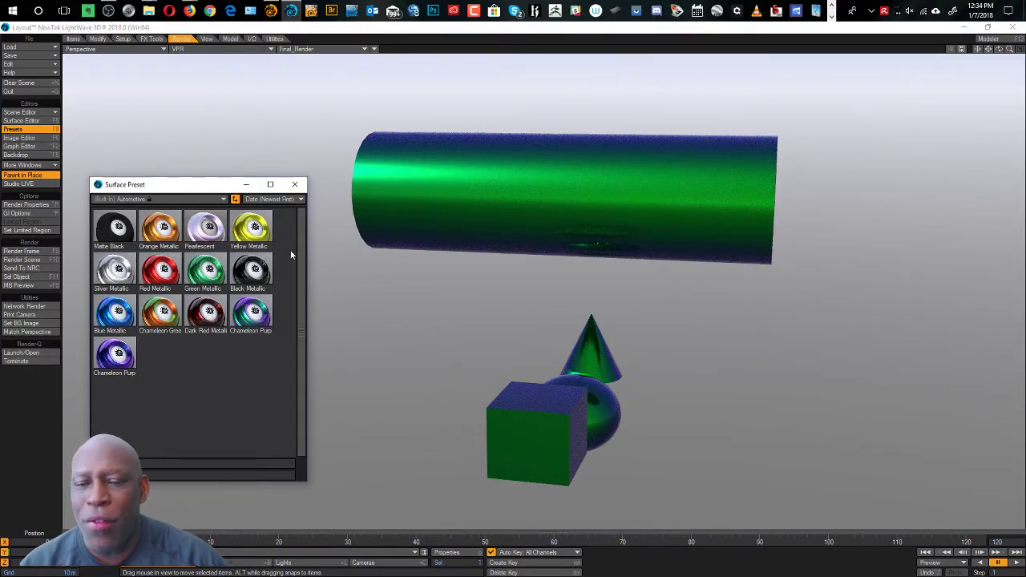
double_click(113, 322)
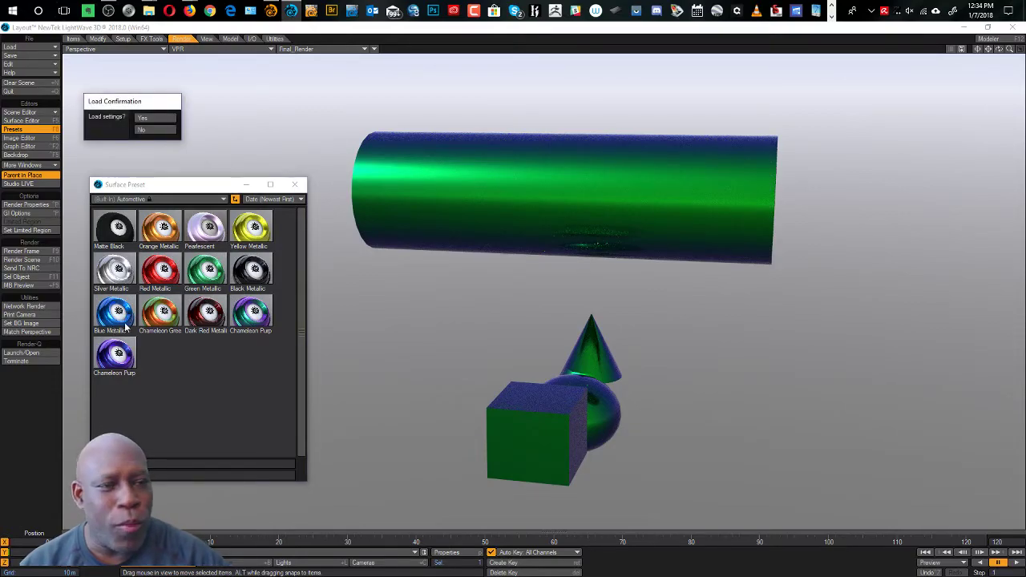
left_click(155, 119)
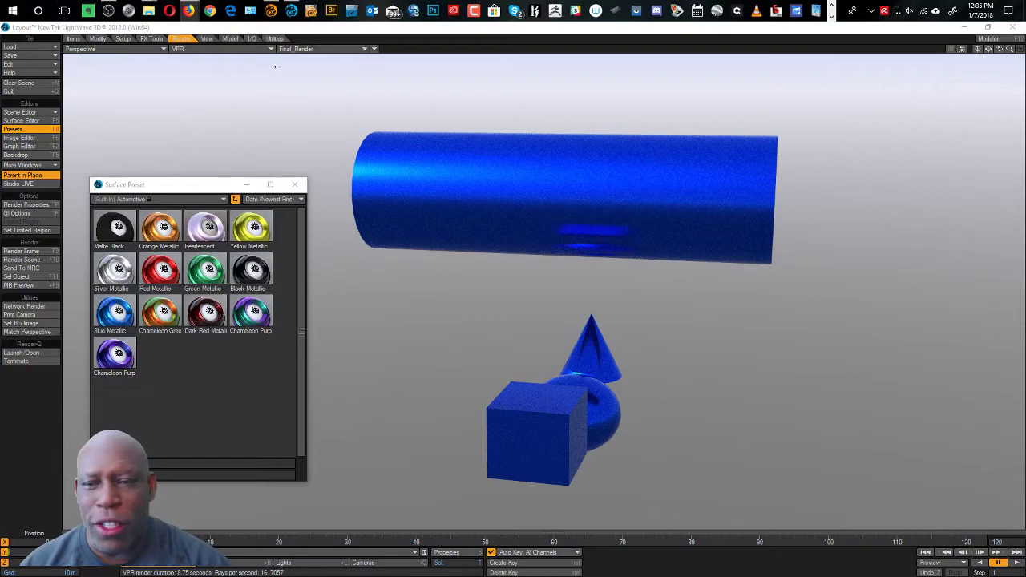
- Return the viewport to Textured Shaded Solid, view the shapes from another angle, and move the Surface Preset window clear of them
left_click(237, 51)
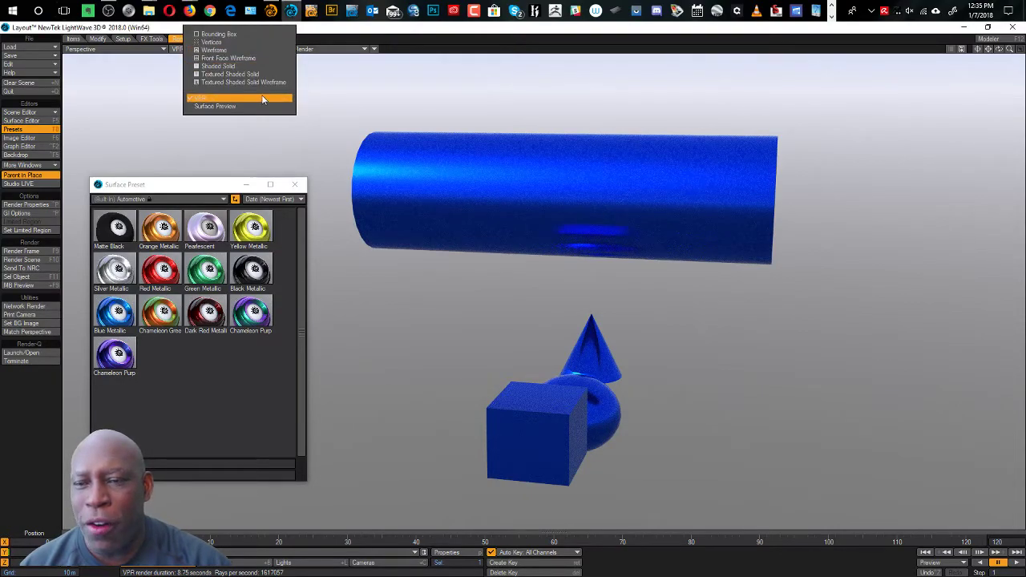
left_click(286, 74)
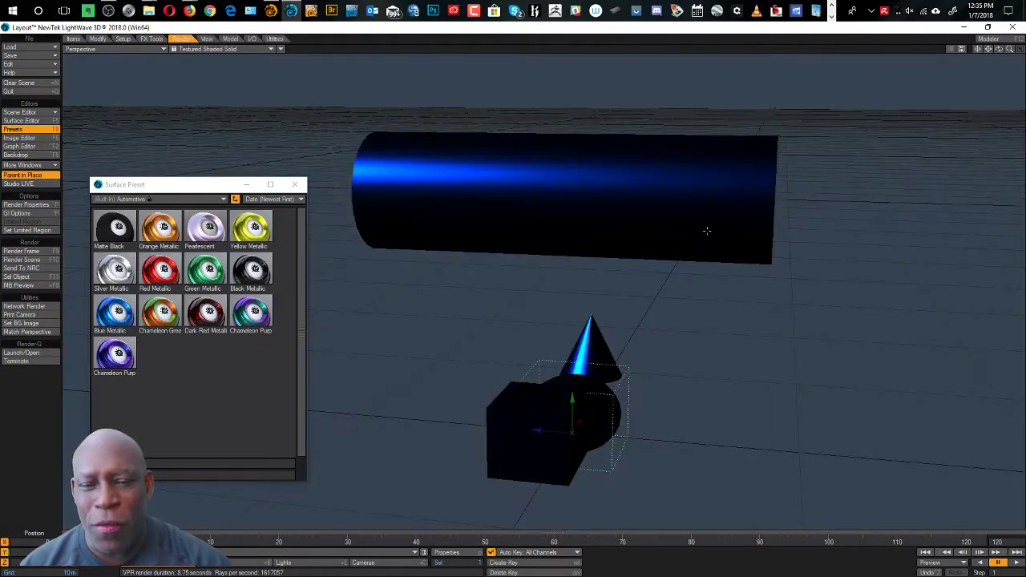
left_click_drag(679, 288, 635, 305, "ctrl+alt")
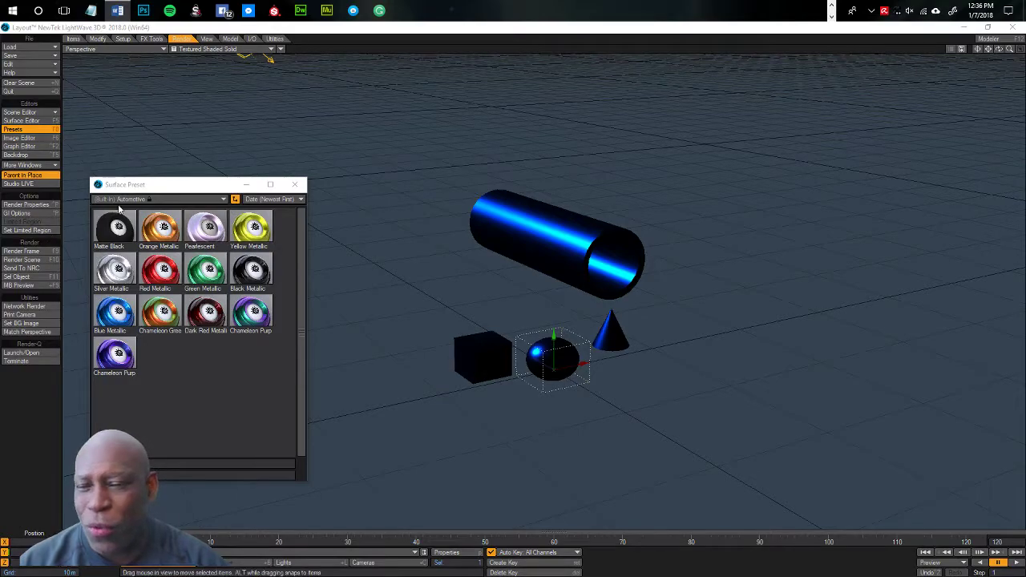
left_click_drag(159, 187, 130, 105)
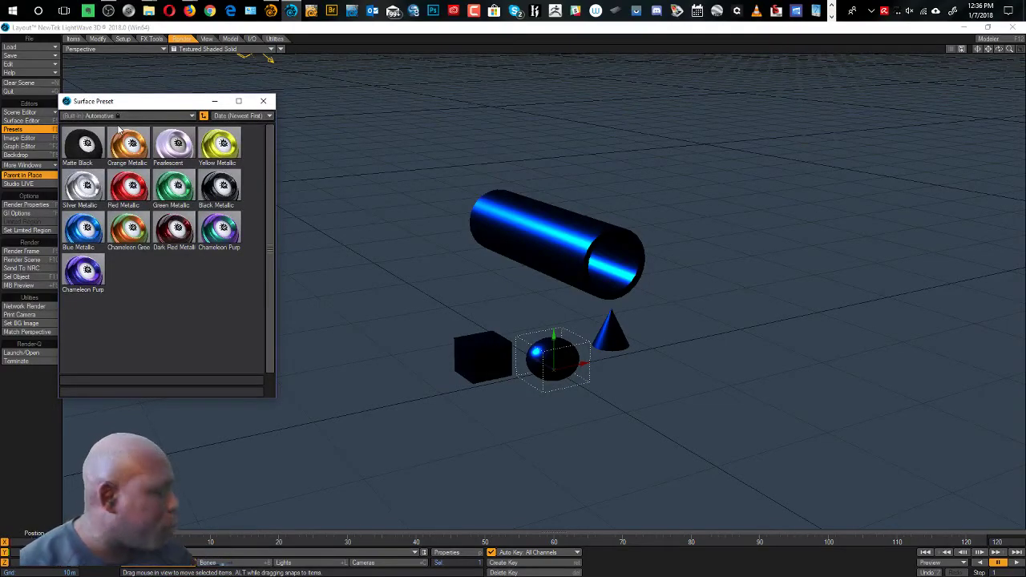
left_click_drag(121, 105, 143, 95)
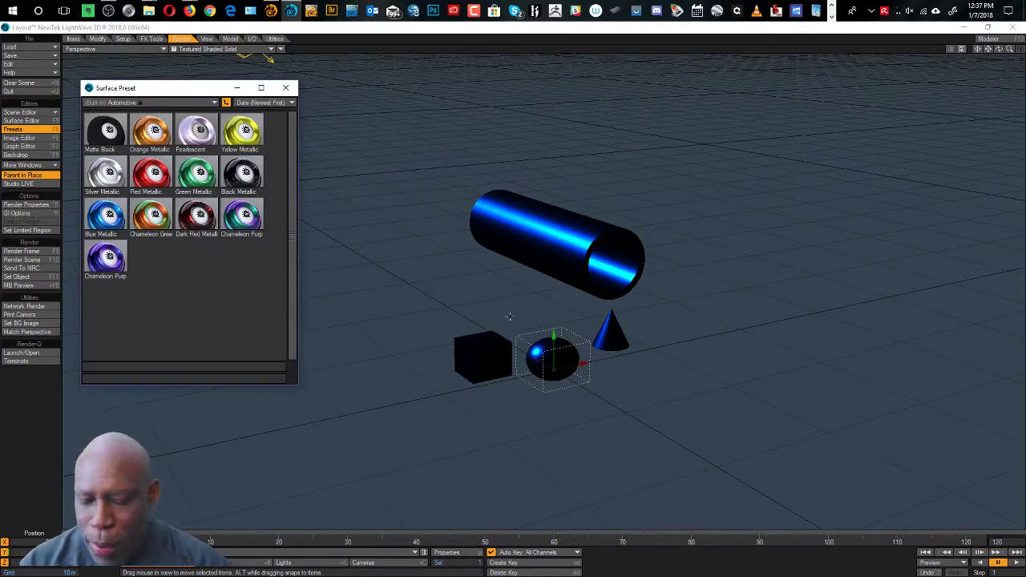
- Add a null object named Null TEXTURE and move it above the shapes, to the left of the tube
key("ctrl+n")
left_click_drag(159, 97, 614, 107)
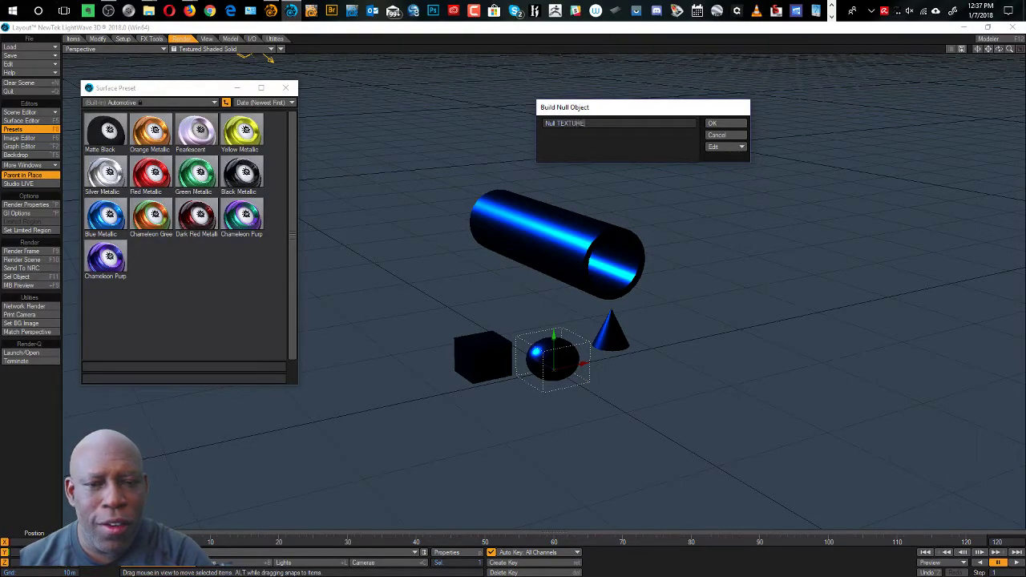
left_click(712, 123)
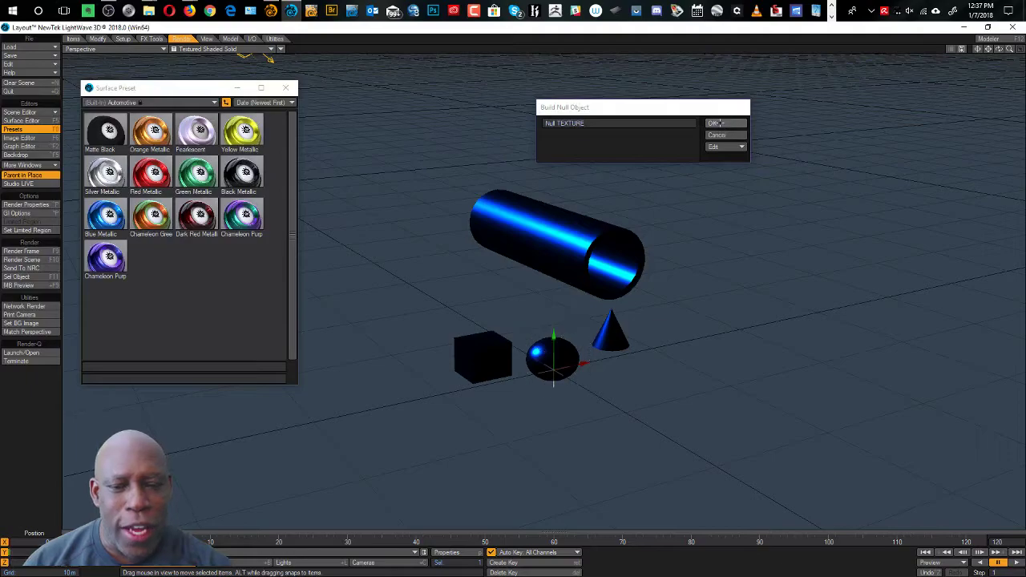
left_click_drag(546, 343, 614, 283)
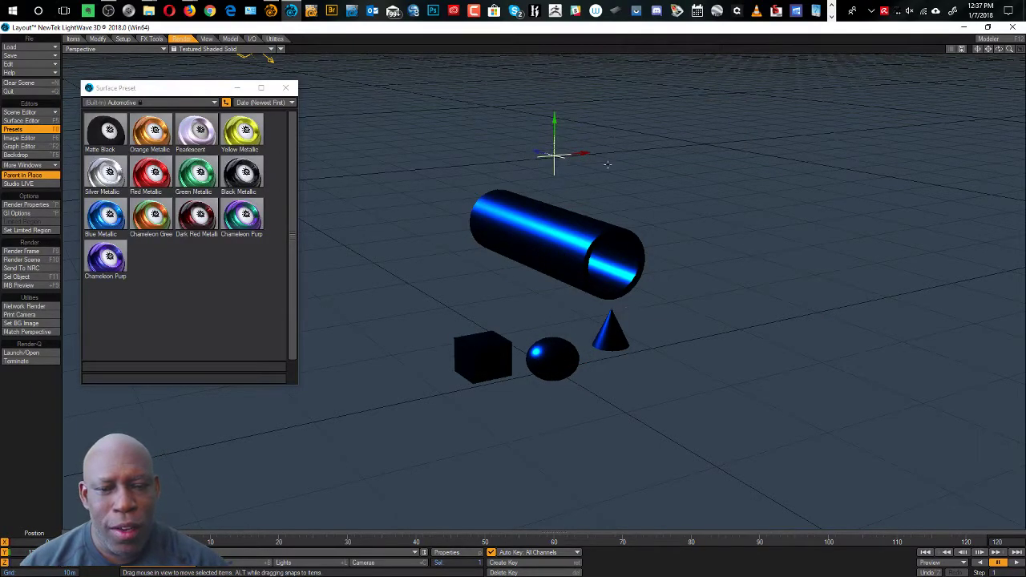
left_click_drag(554, 153, 373, 171)
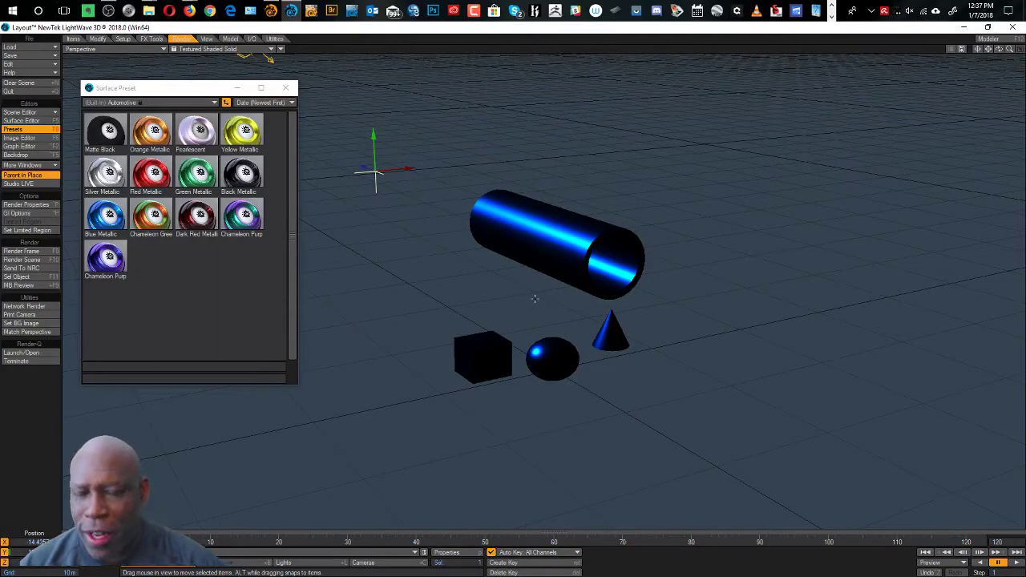
- Check in VPR whether the null renders, and return the viewport to Textured Shaded Solid
left_click_drag(186, 89, 162, 268)
left_click(217, 49)
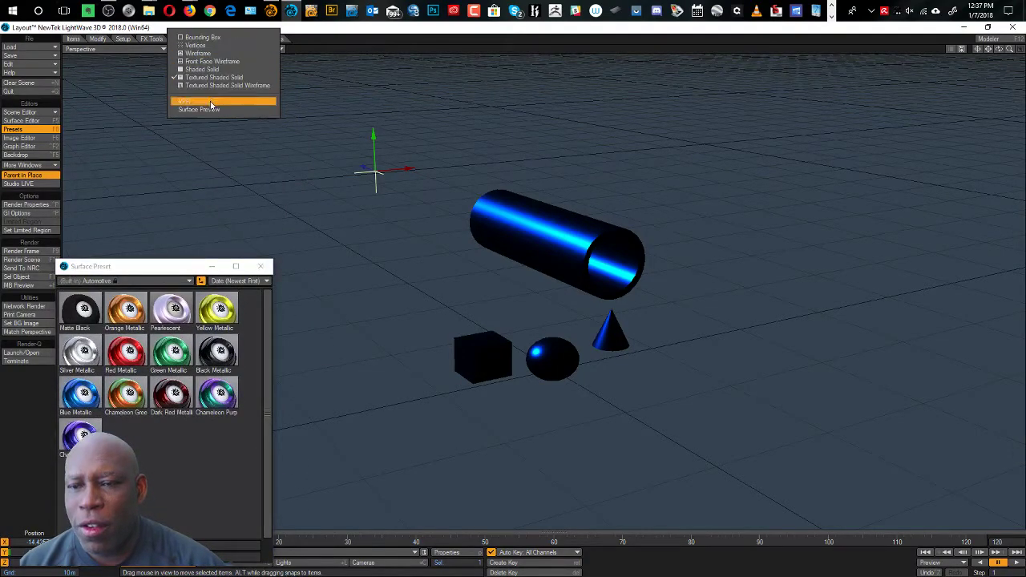
left_click(213, 103)
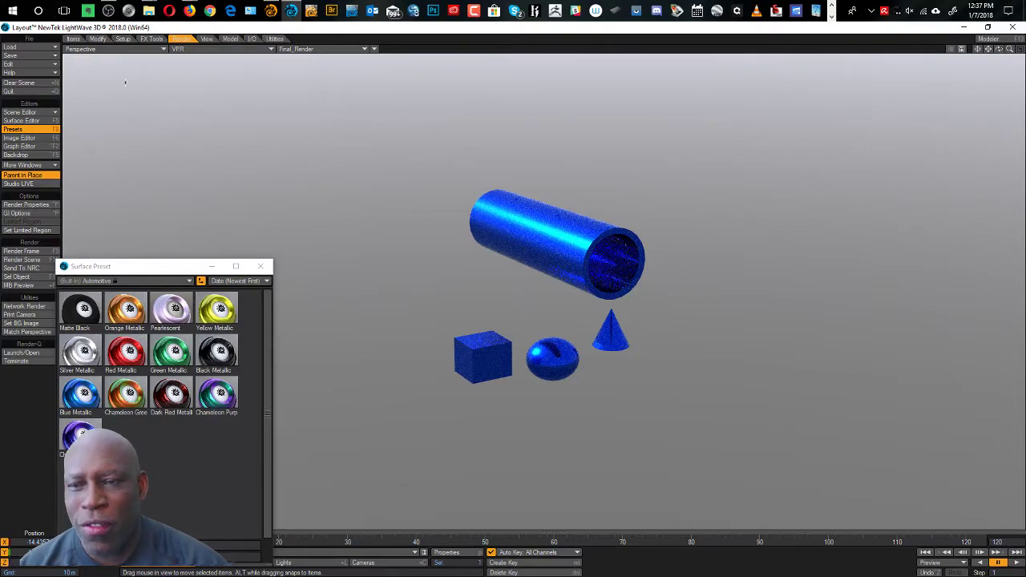
left_click(258, 50)
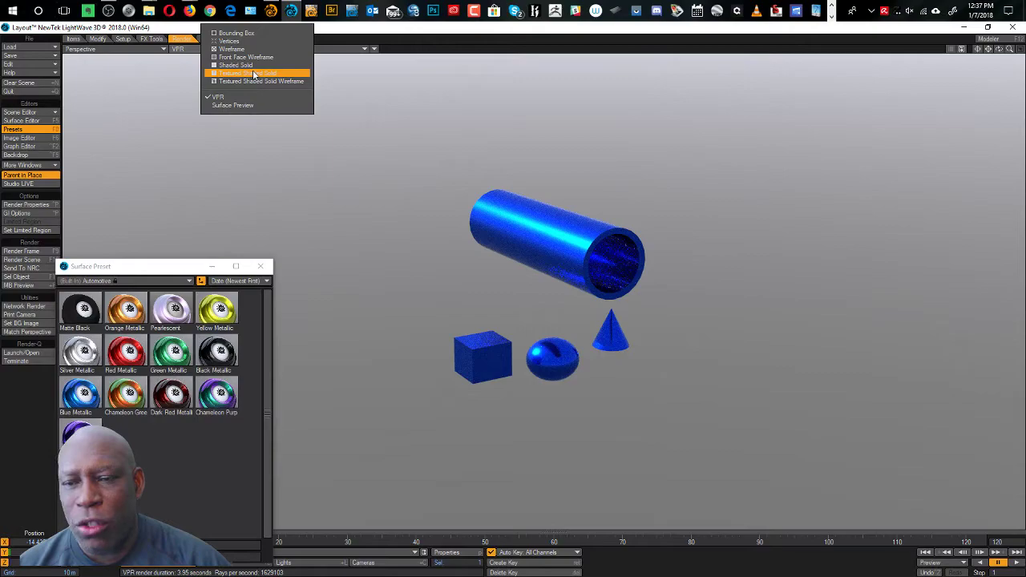
left_click(254, 74)
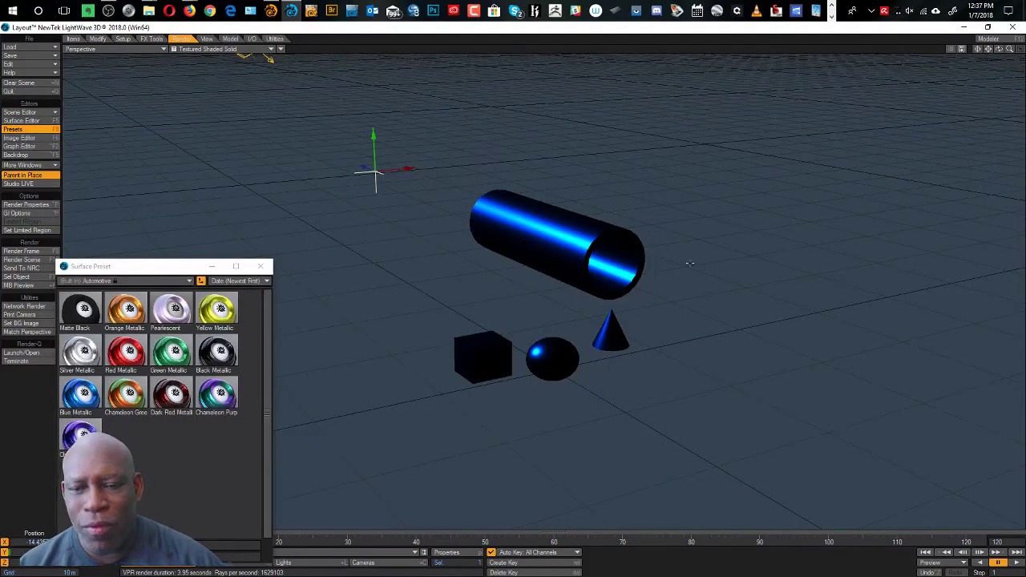
- Open the properties of Null TEXTURE and set its primitive type to Shape
key("p")
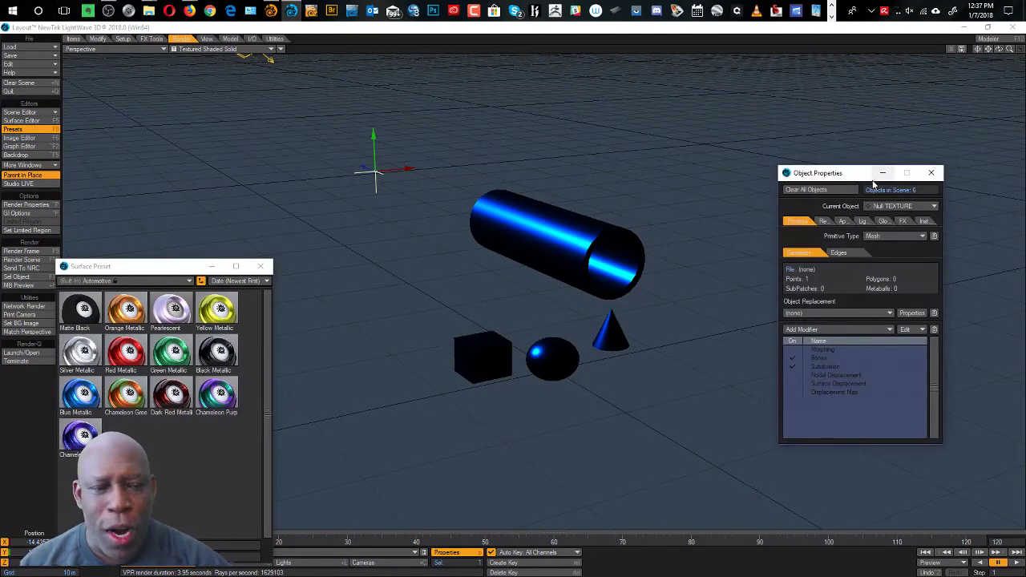
left_click_drag(873, 174, 669, 82)
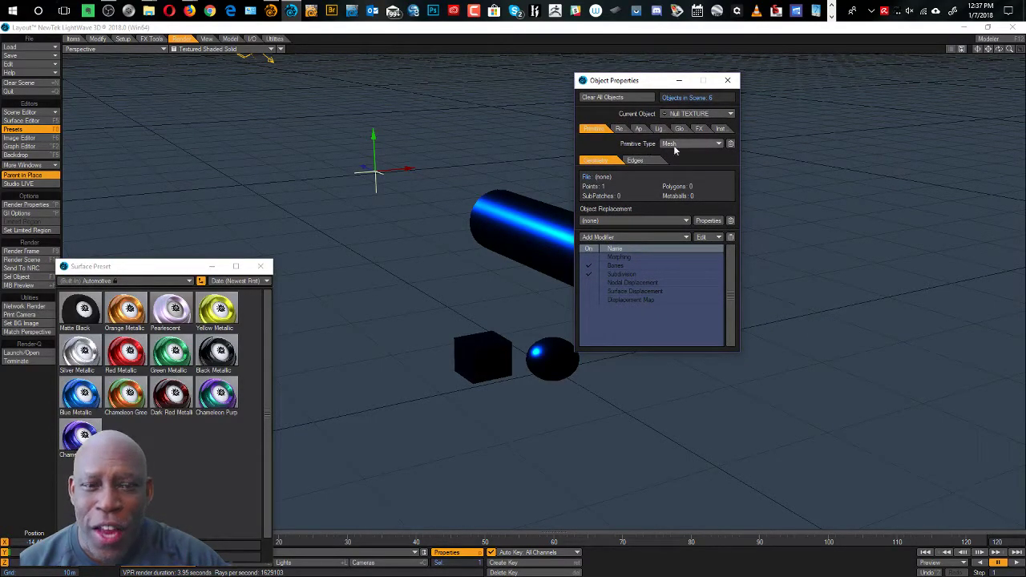
left_click(684, 145)
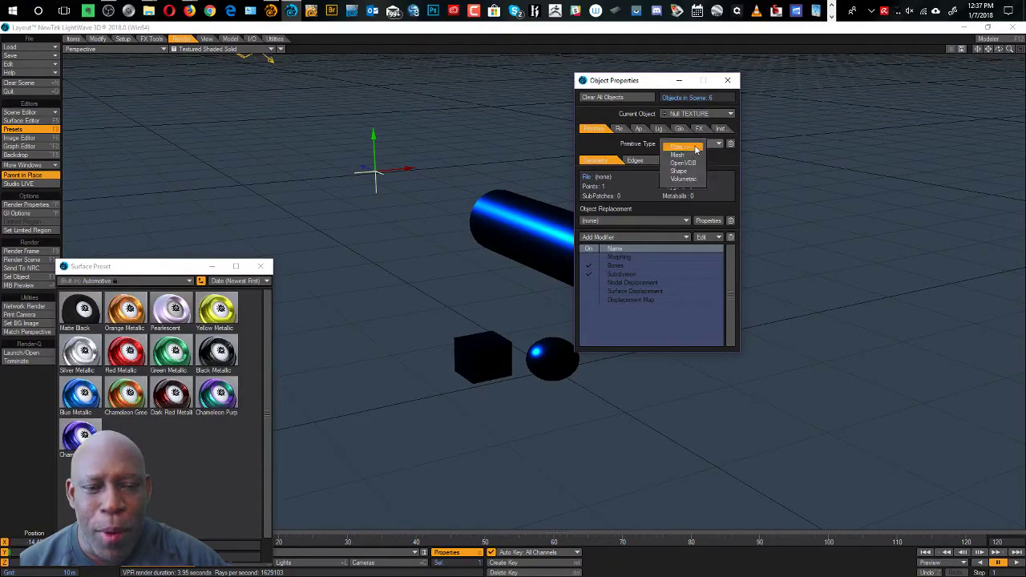
left_click(689, 173)
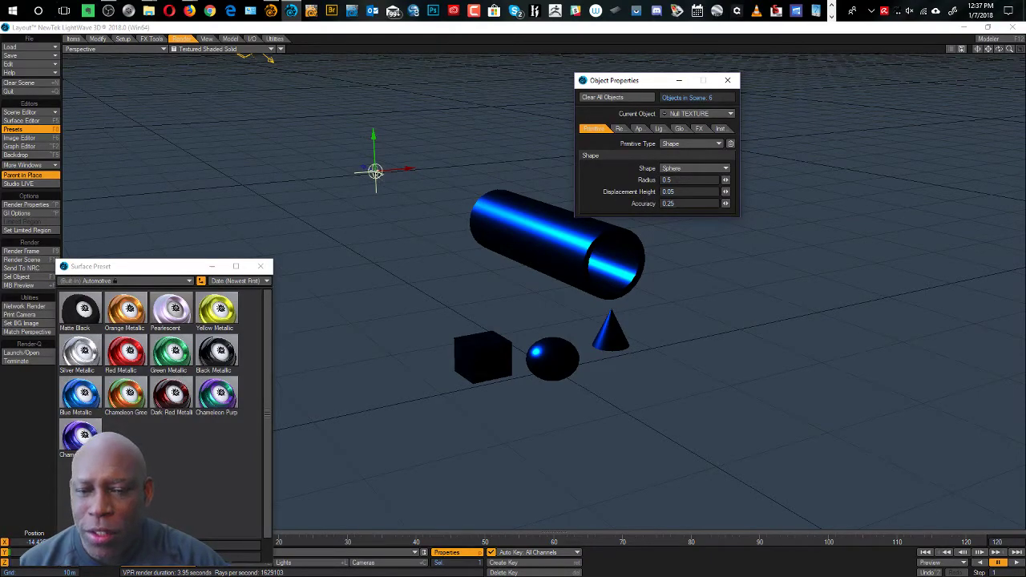
- Preview the null's sphere up close in VPR, keeping the Object Properties window clear of it
scroll(368, 143, "up", 8)
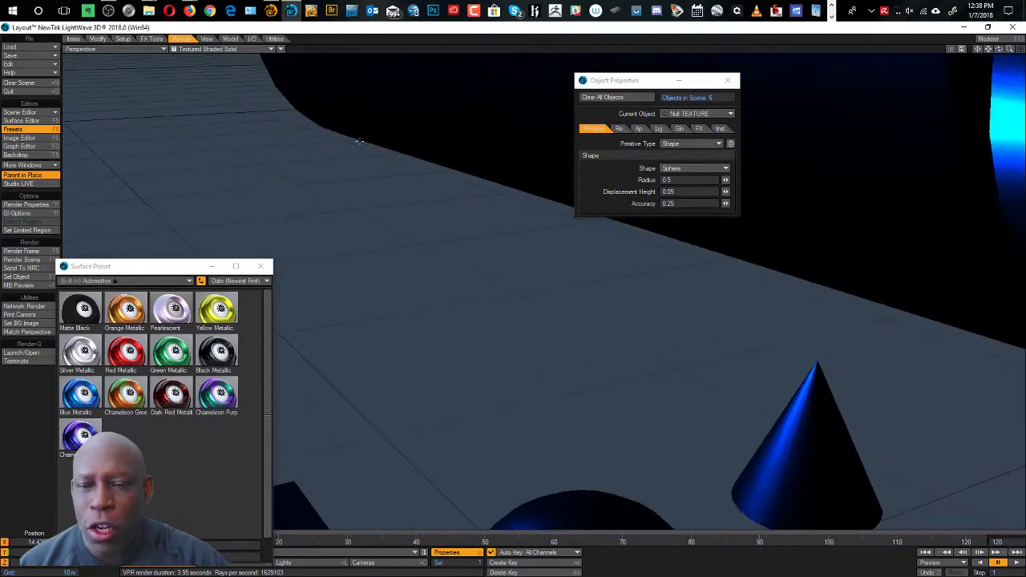
scroll(368, 143, "up", 6)
scroll(556, 453, "down", 8)
scroll(646, 470, "up", 5)
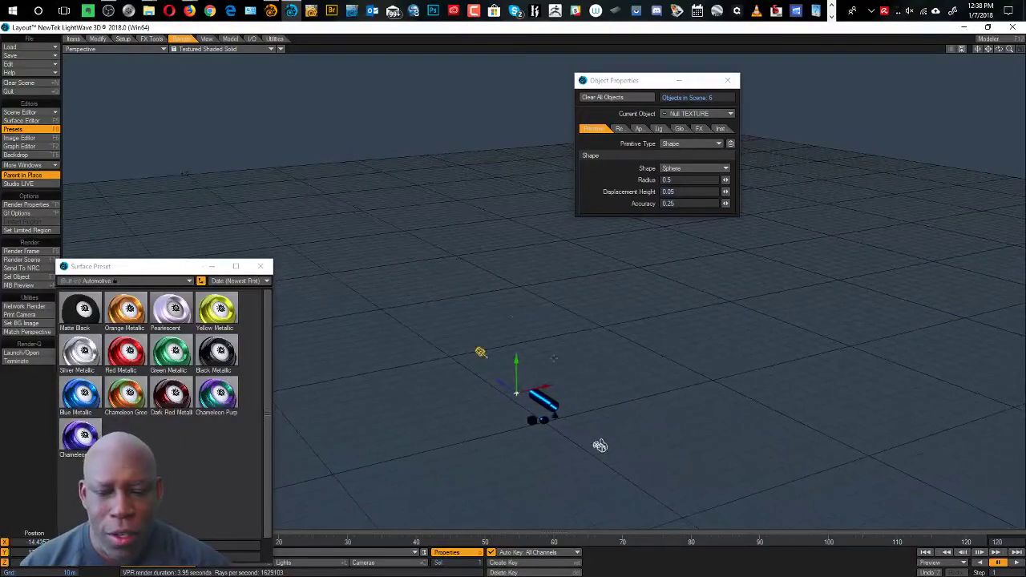
scroll(550, 351, "down", 5)
scroll(540, 426, "up", 7)
left_click_drag(540, 426, 459, 85, "alt+shift")
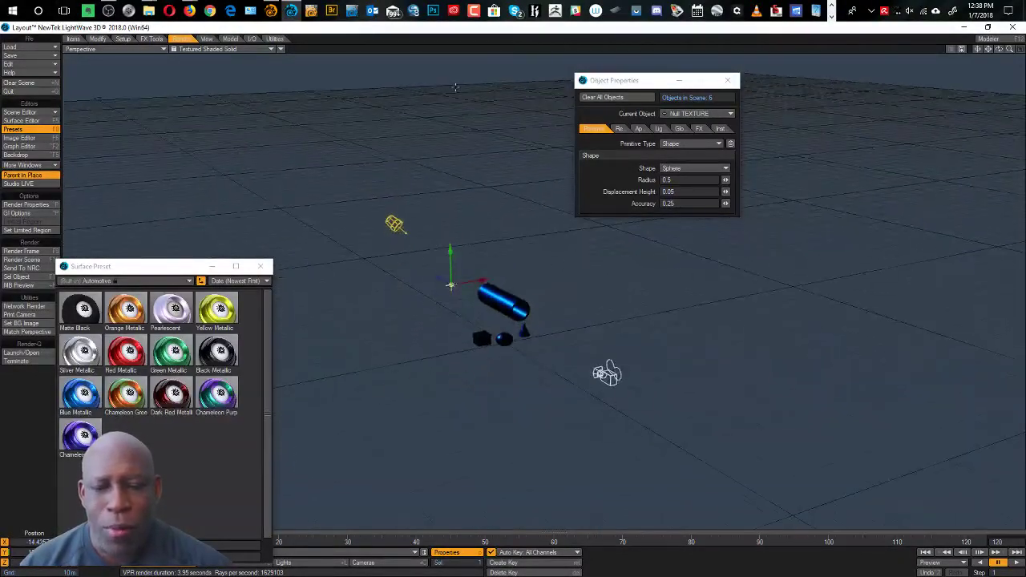
left_click_drag(607, 375, 608, 302, "alt")
scroll(458, 181, "up", 5)
left_click_drag(348, 145, 468, 434, "alt+shift")
scroll(472, 259, "up", 4)
scroll(472, 259, "up", 2)
scroll(433, 351, "up", 4)
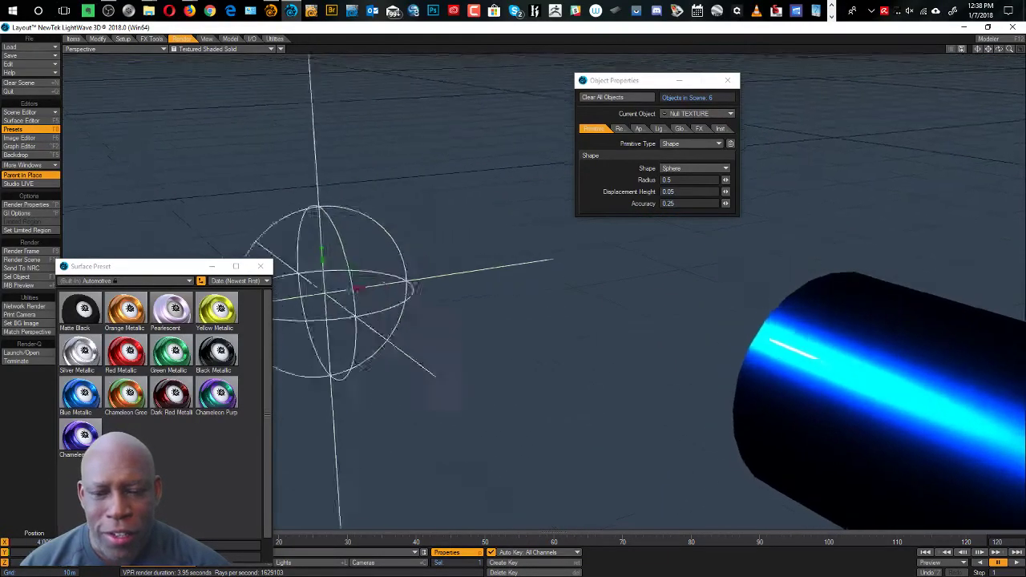
scroll(433, 351, "down", 2)
left_click_drag(338, 293, 419, 245, "alt+shift")
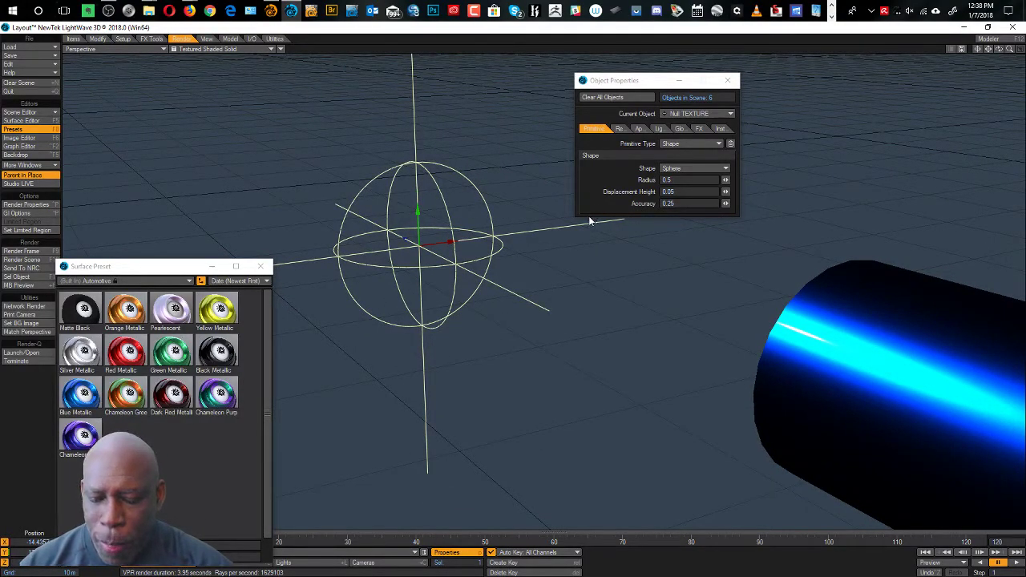
left_click(224, 49)
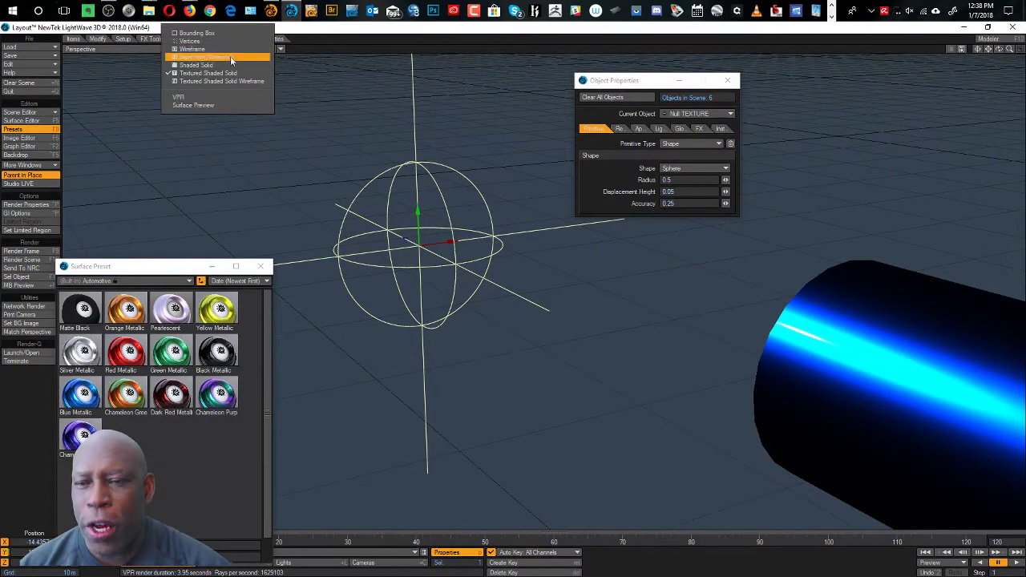
left_click(245, 106)
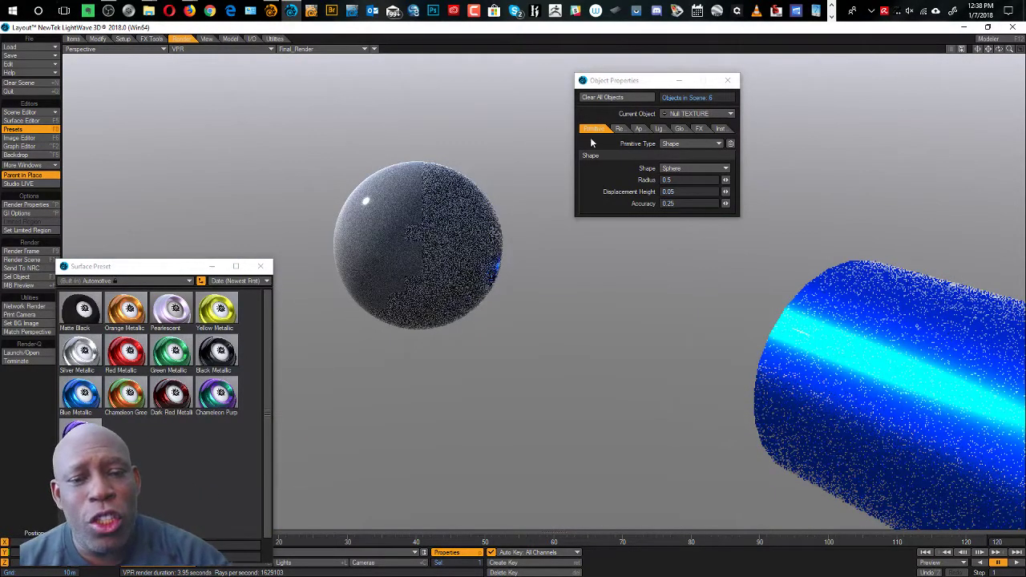
left_click_drag(623, 83, 607, 78)
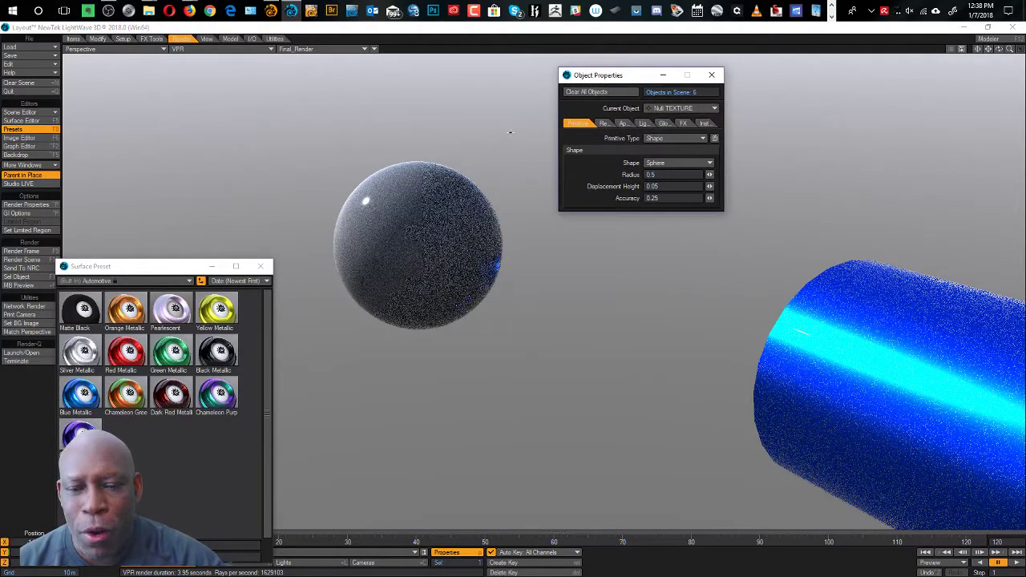
- Try the Cube, Cylinder, Torus, Cone and Plane shapes on the null, and set it back to Sphere
left_click(678, 165)
left_click(679, 171)
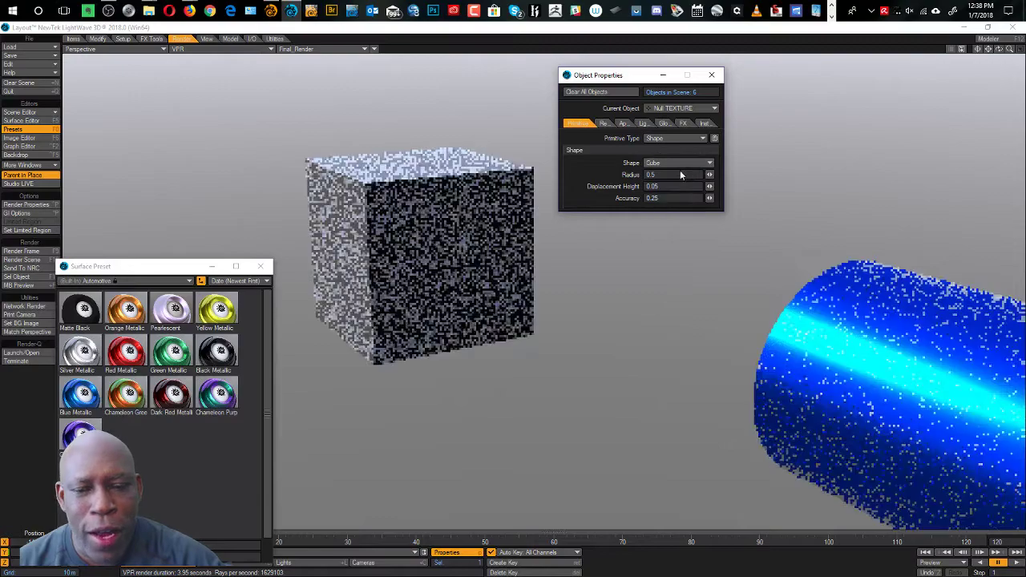
left_click(675, 165)
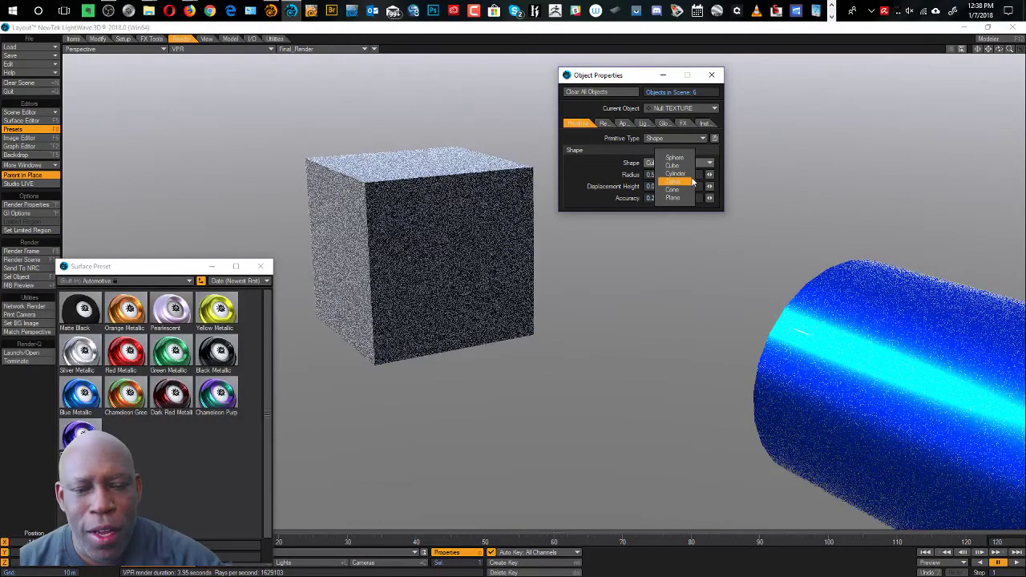
left_click(680, 176)
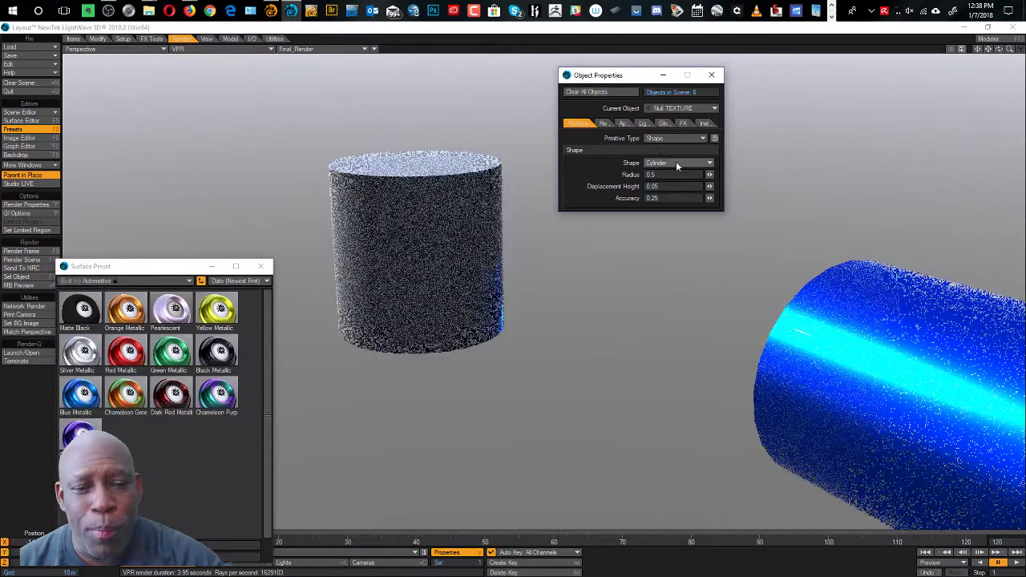
left_click(677, 162)
left_click(676, 171)
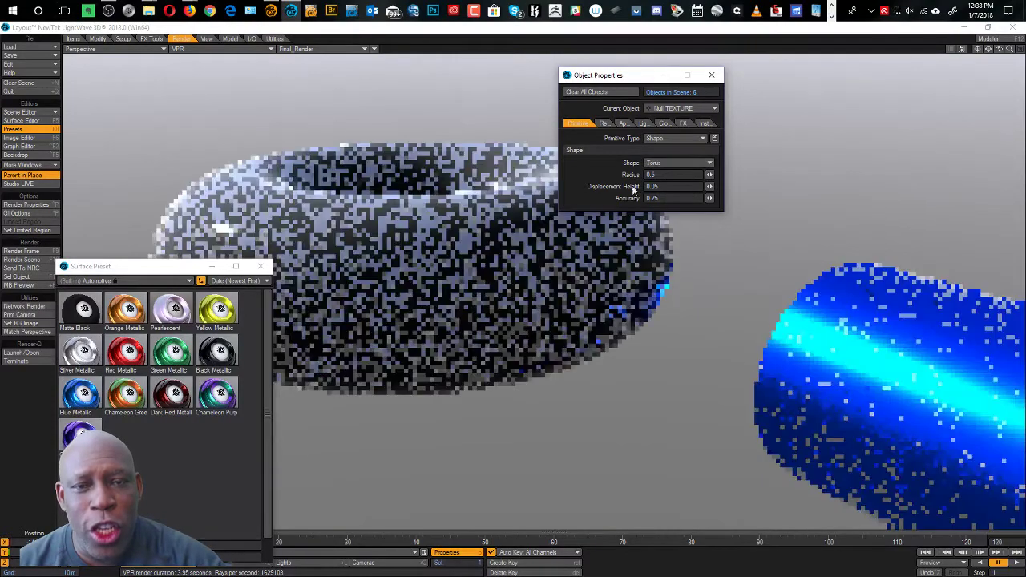
left_click(677, 163)
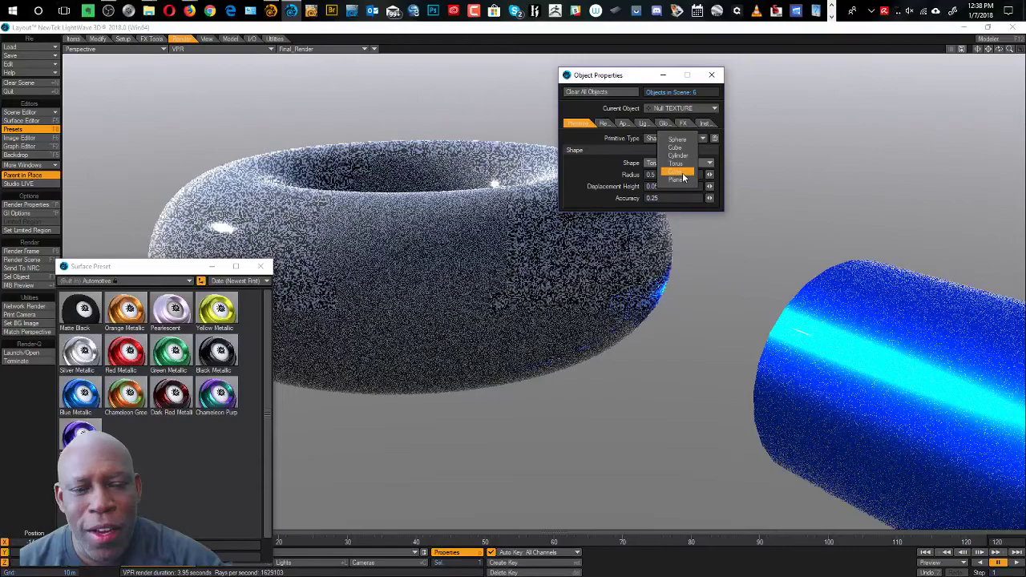
left_click(679, 172)
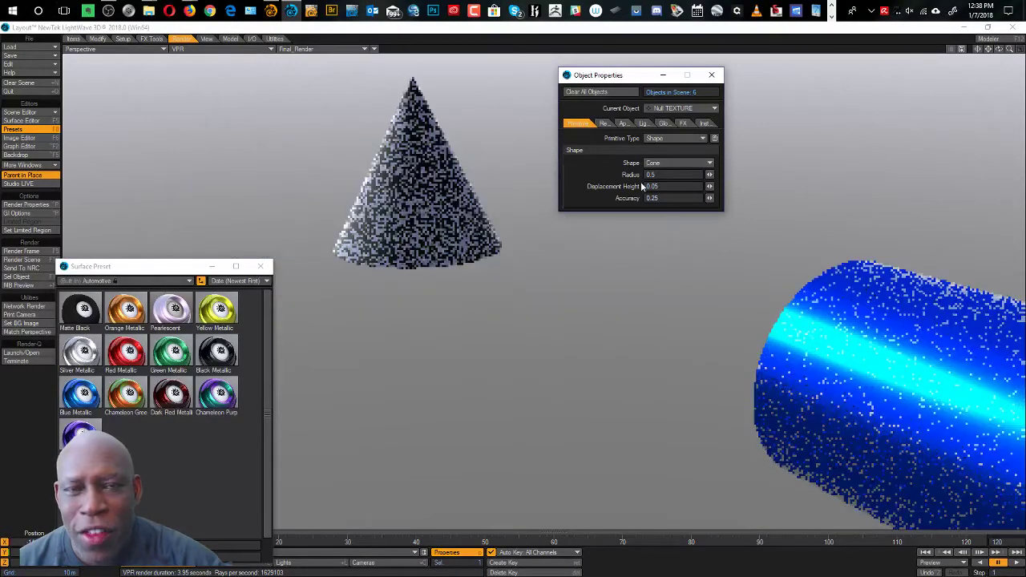
left_click(670, 163)
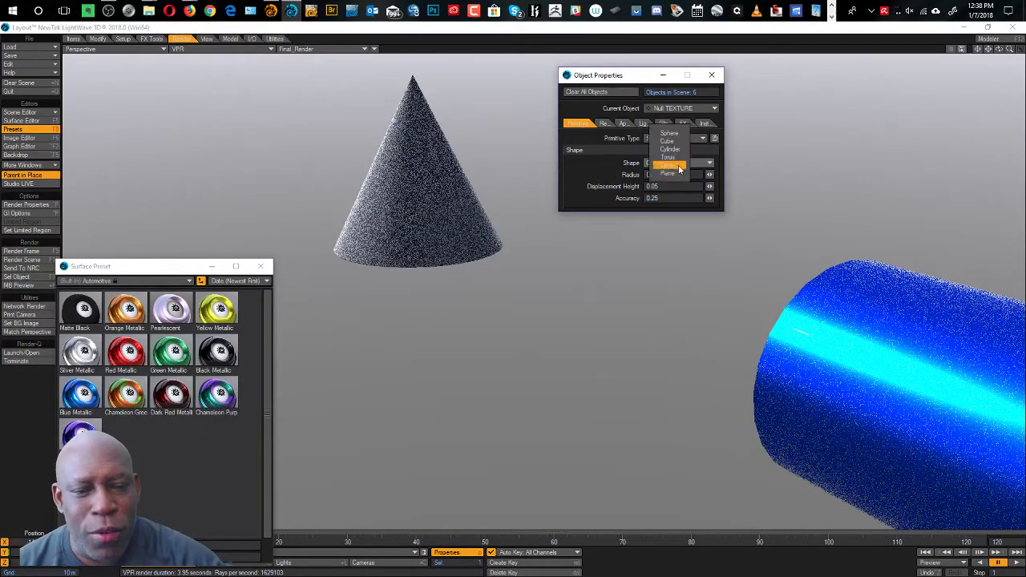
left_click(672, 174)
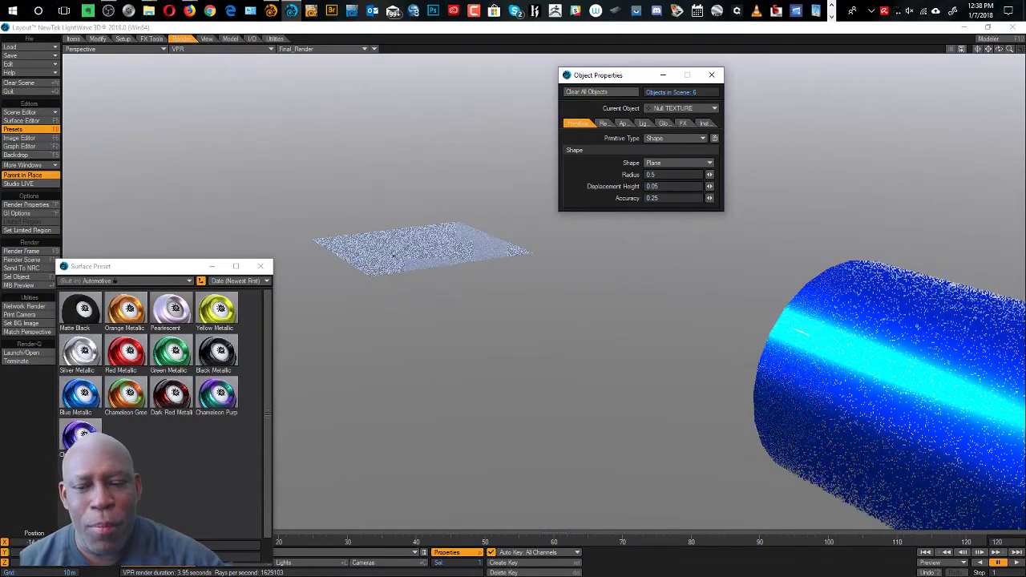
left_click(682, 165)
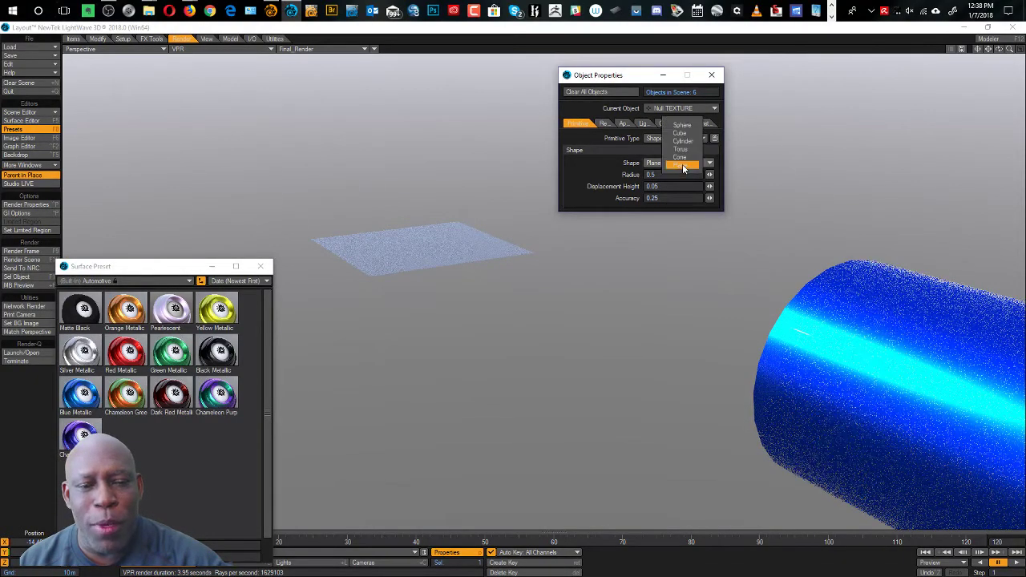
left_click(684, 127)
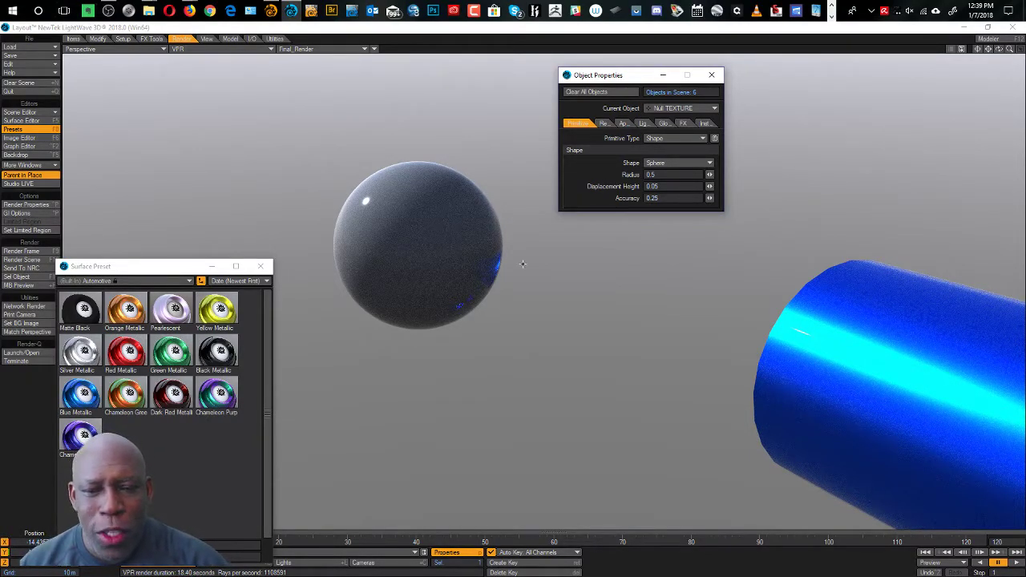
- Try the Red Metallic and Green Metallic automotive presets on the null's sphere
left_click_drag(139, 267, 169, 105)
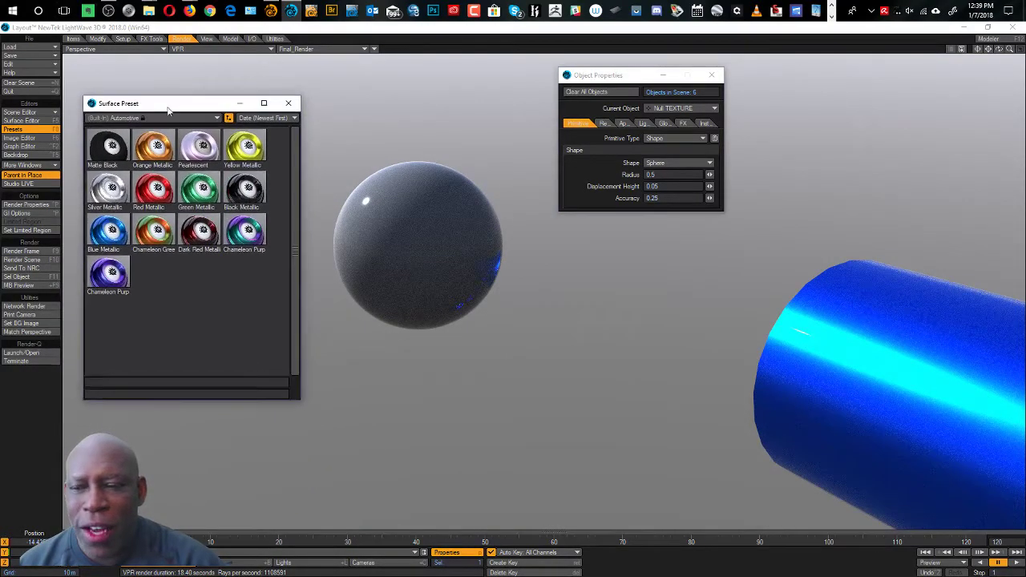
double_click(160, 198)
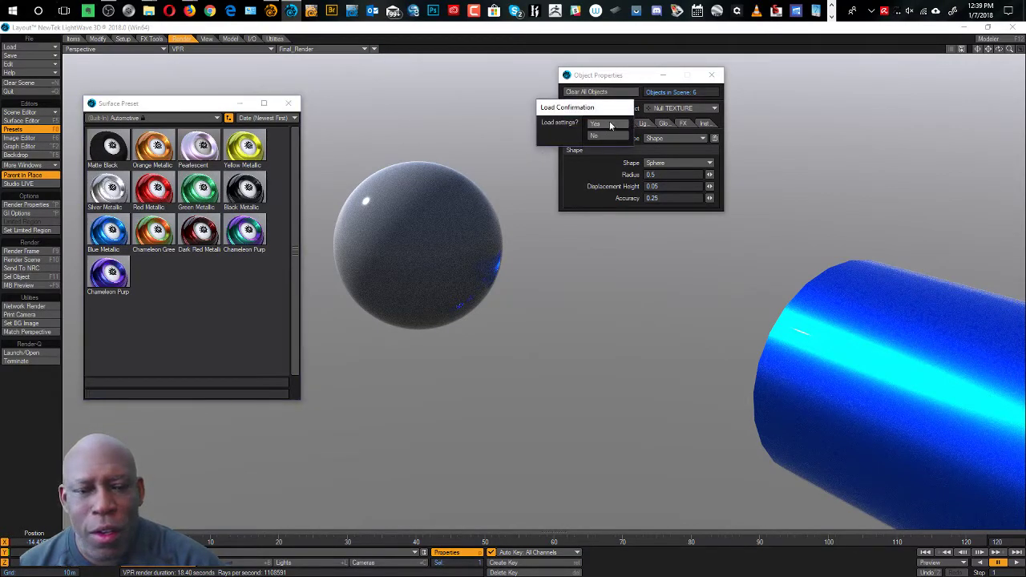
left_click(610, 125)
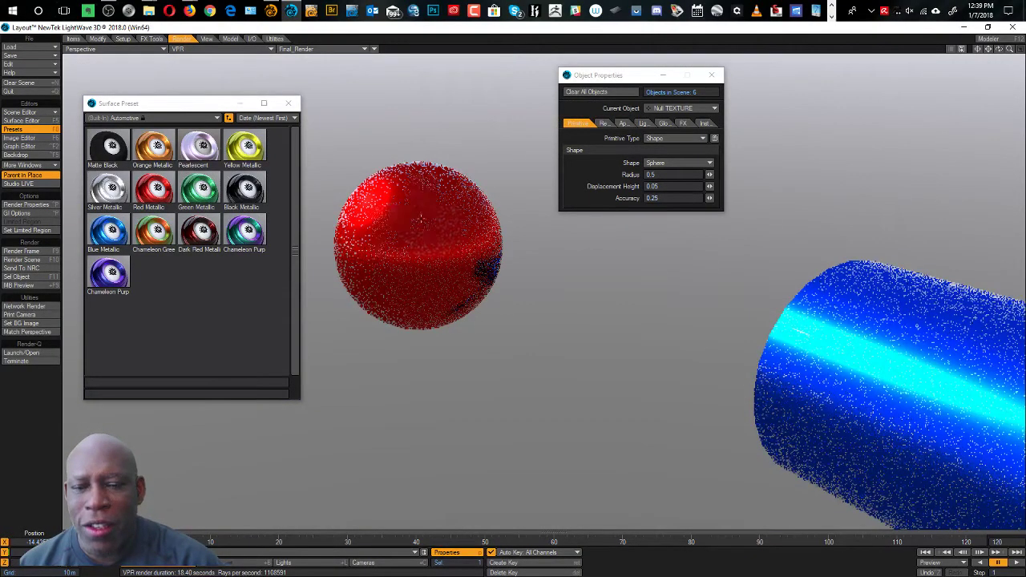
double_click(201, 188)
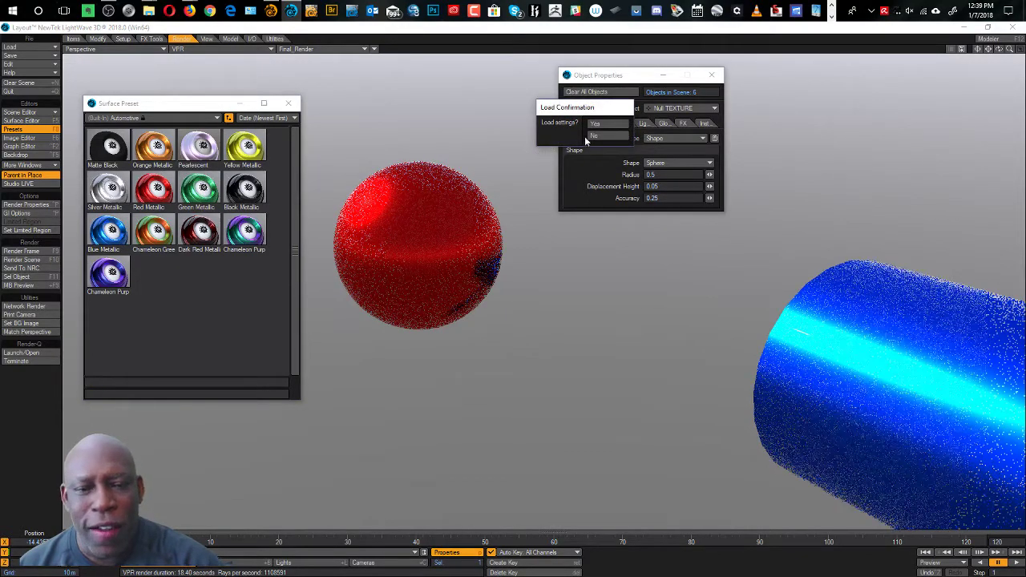
left_click(598, 126)
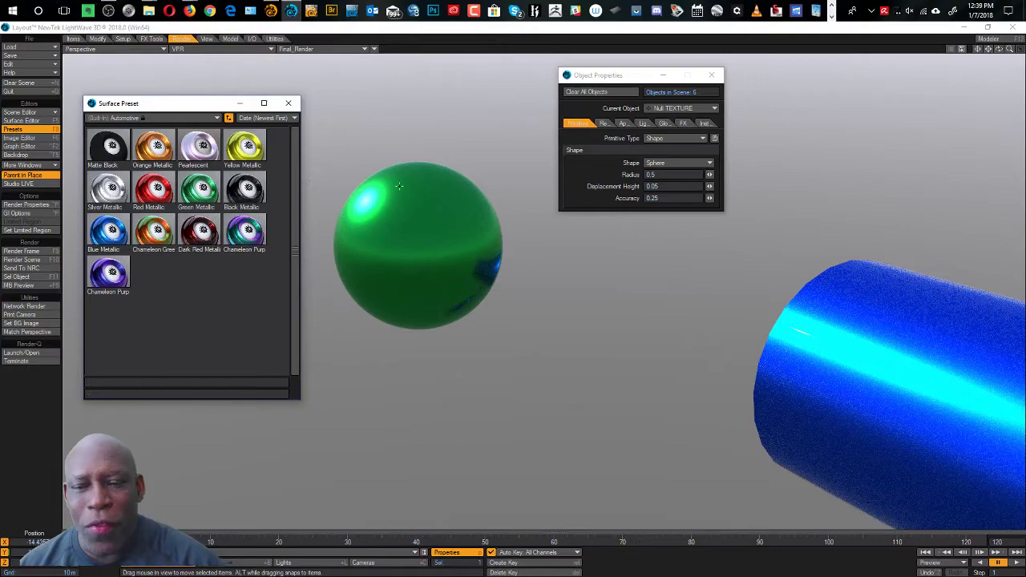
- Load the Blue Metallic preset onto the null's sphere and move the Object Properties window closer to the Surface Preset window
double_click(114, 234)
left_click(601, 124)
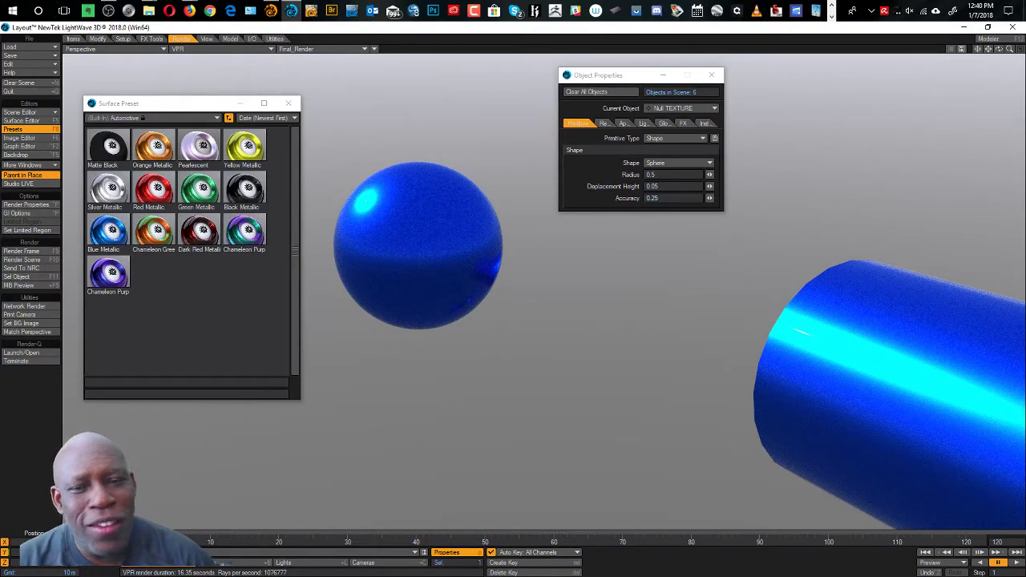
left_click(617, 76)
left_click_drag(618, 78, 470, 103)
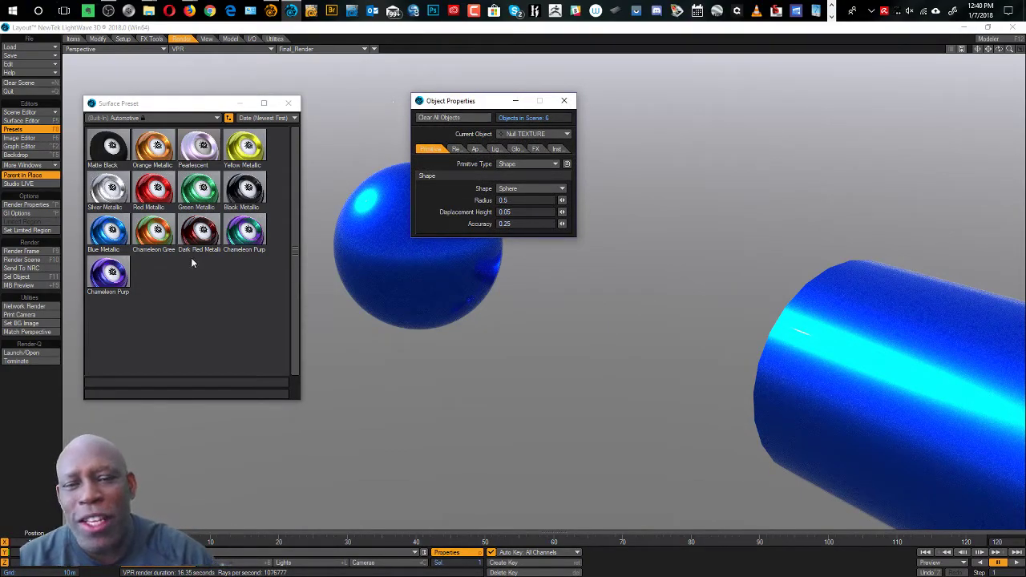
mouse_move(472, 104)
left_mouse_down()
mouse_move(449, 123)
mouse_move(483, 109)
left_mouse_up()
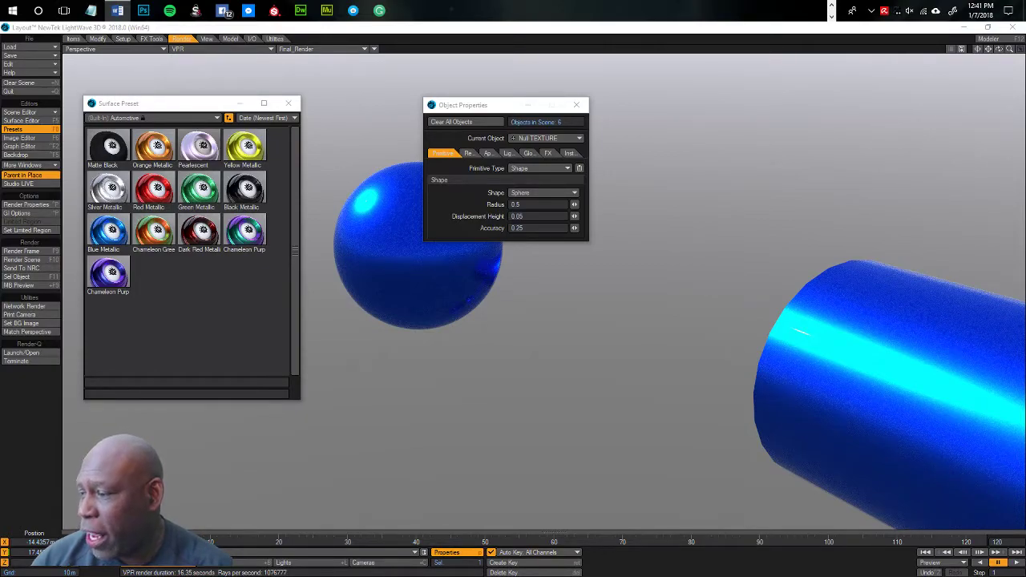
- Set the viewport to Shaded Solid with the null and all the shapes in view
left_click(497, 106)
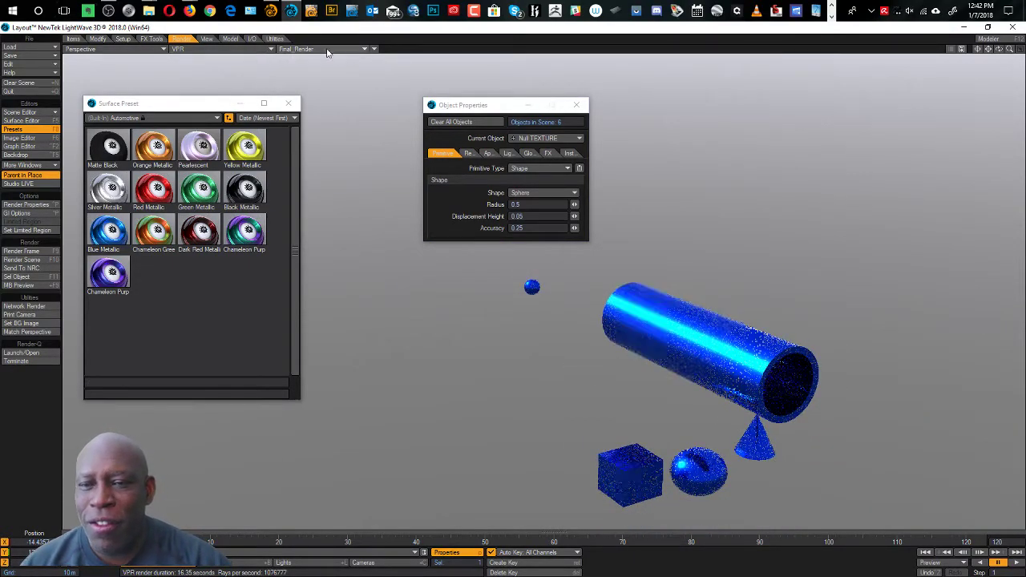
left_click(249, 50)
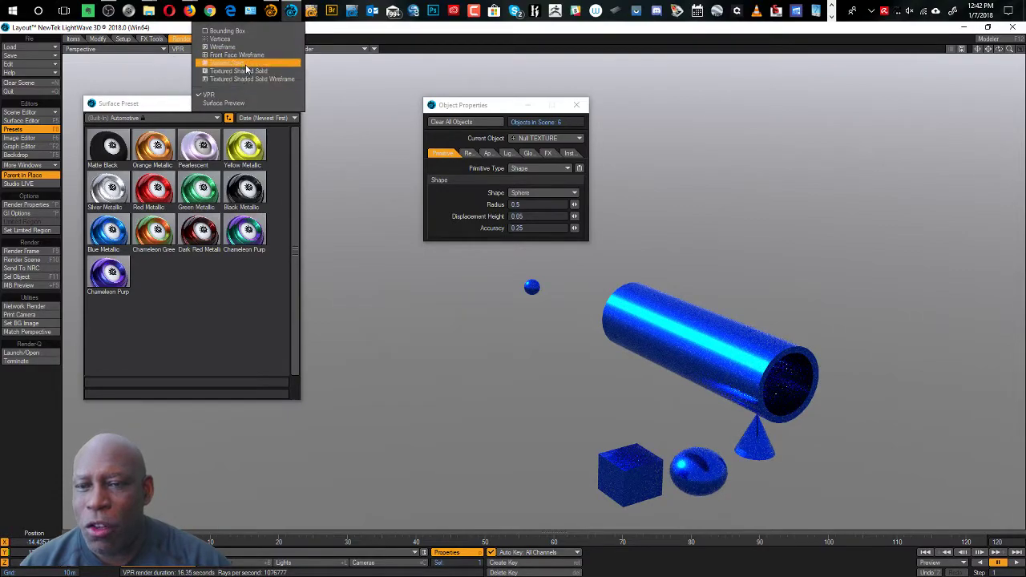
left_click(246, 65)
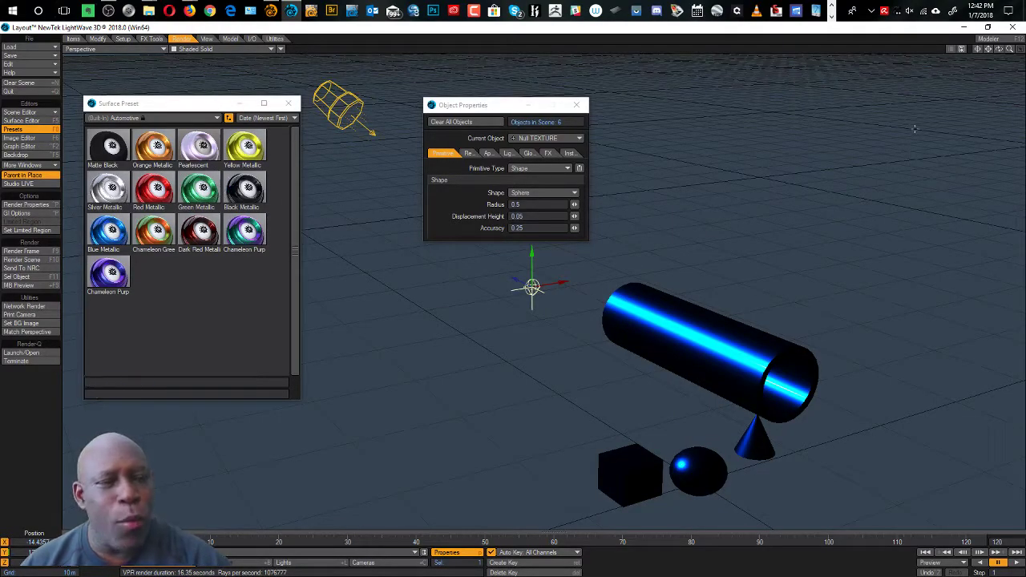
- Switch to Modeler to look over the layers of the multi-layer object, and return to Layout
left_click(991, 39)
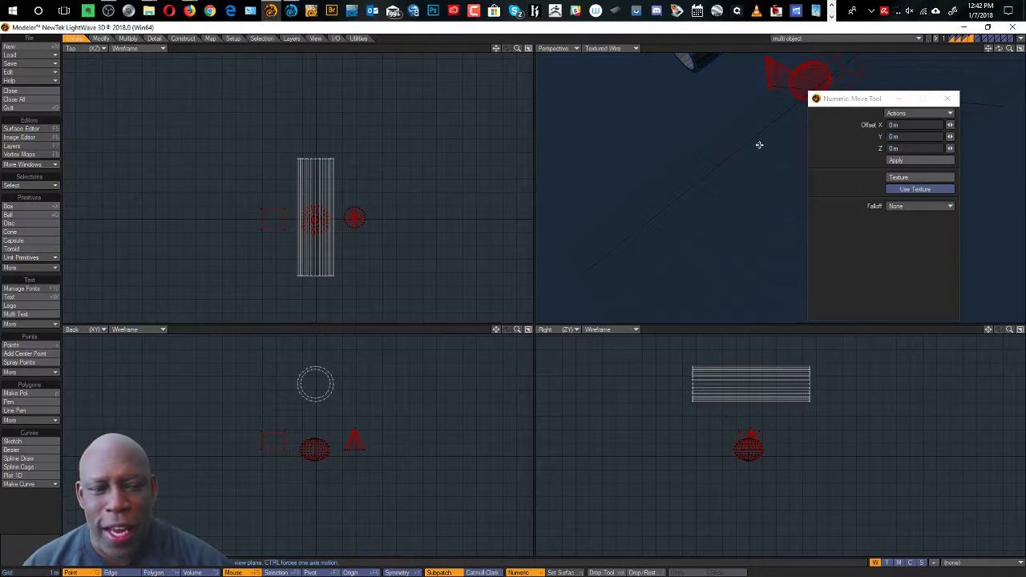
left_click_drag(444, 247, 414, 232, "ctrl+alt")
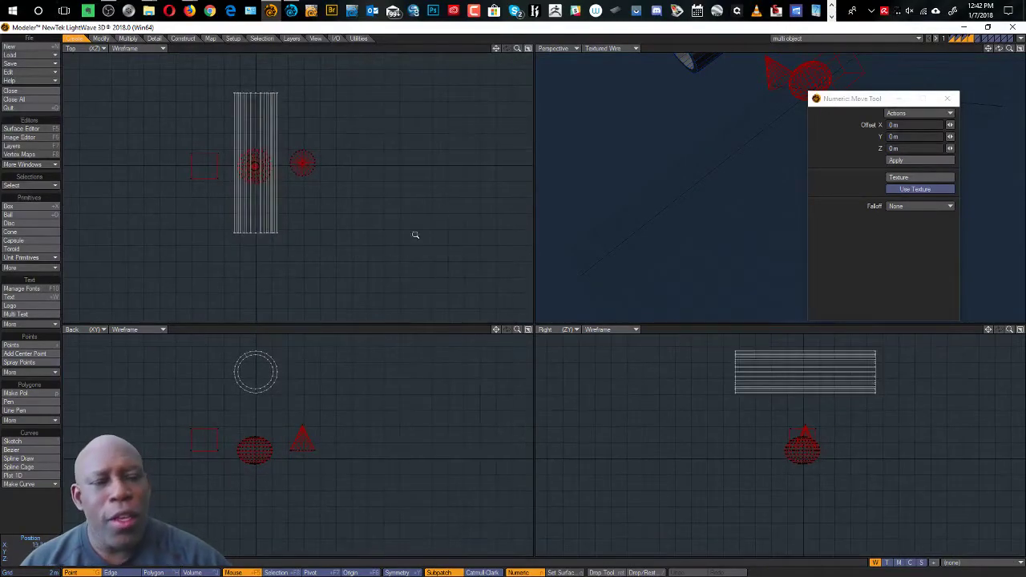
left_click(1020, 37)
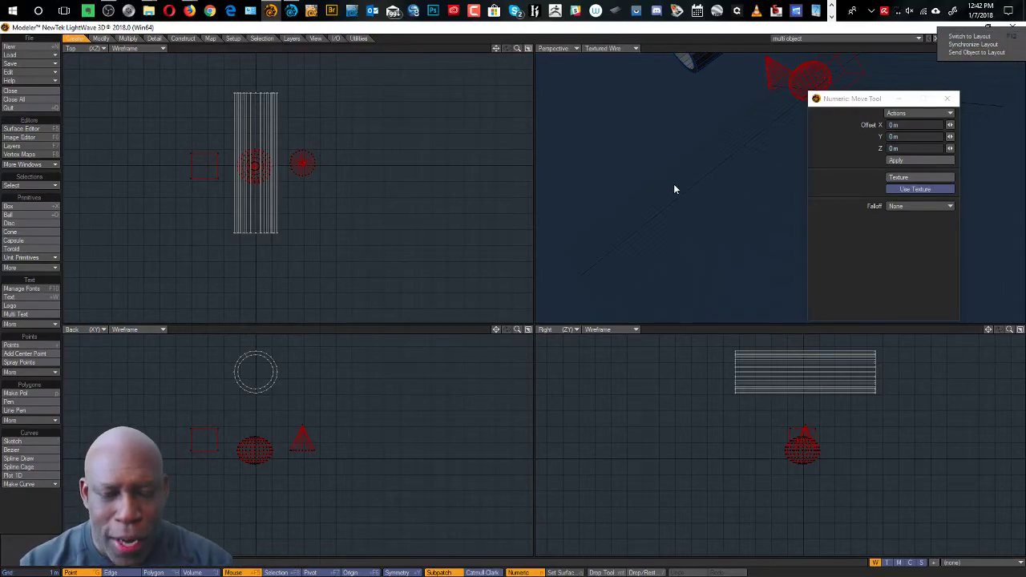
key("F12")
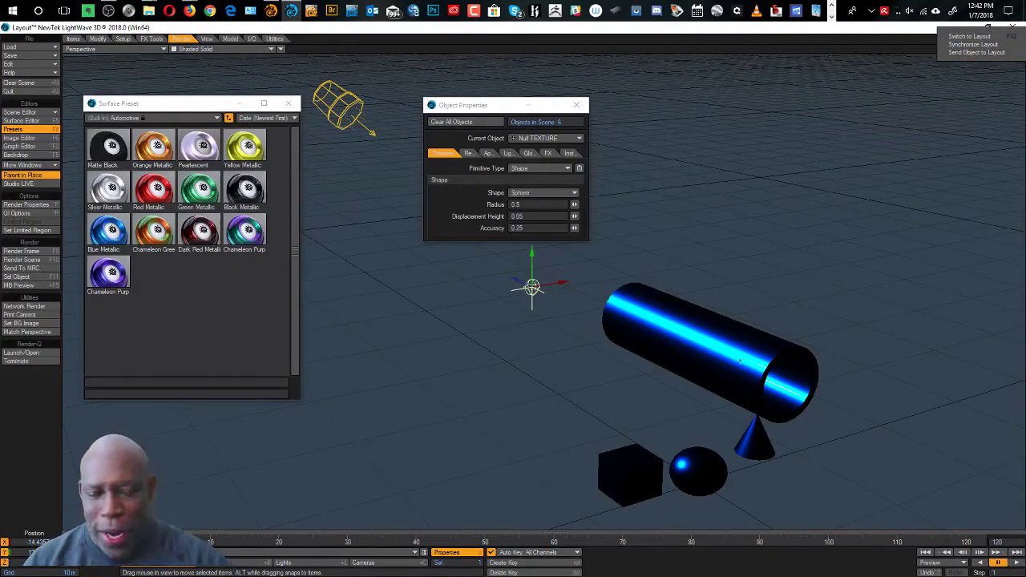
- Close the null's Object Properties window, select the scene light, and open its properties
left_click_drag(737, 359, 682, 350, "ctrl+alt")
left_click_drag(529, 271, 526, 267, "alt")
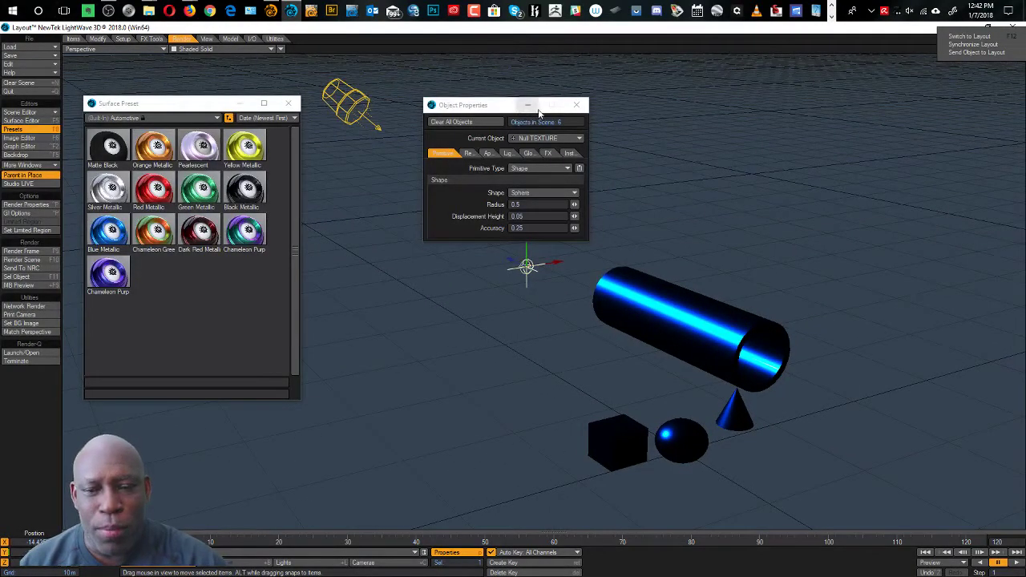
left_click(576, 105)
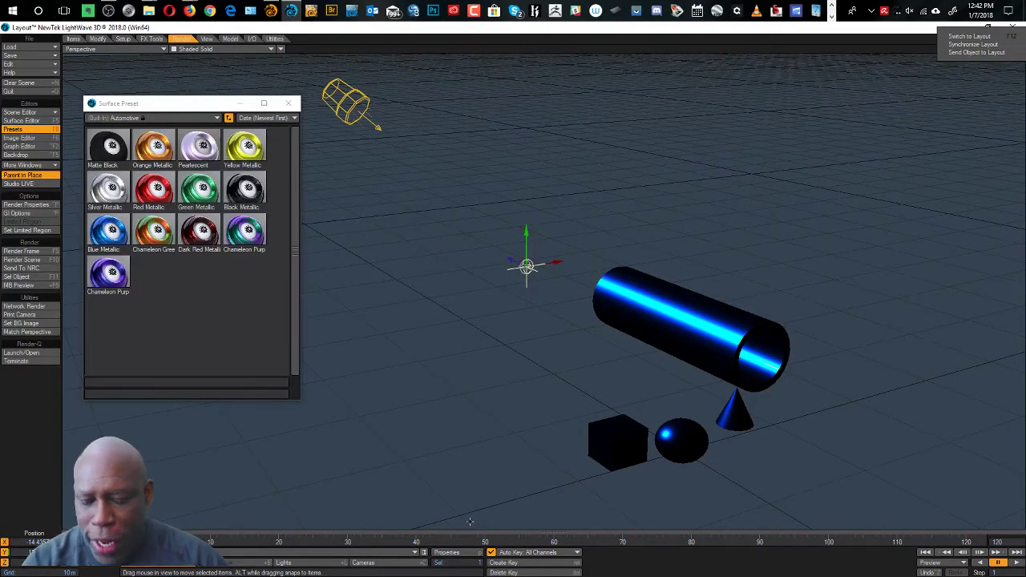
key("shift+l")
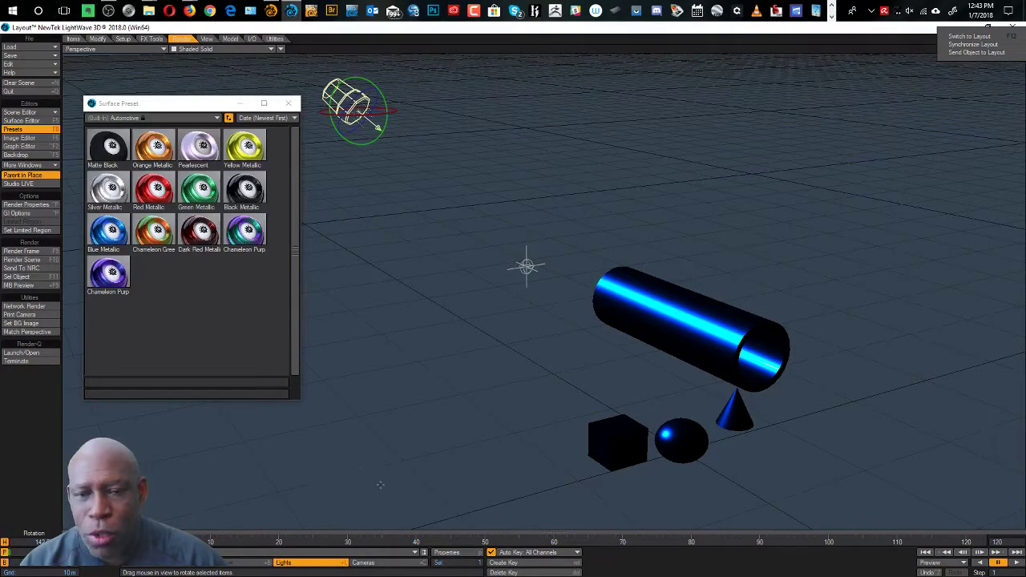
left_click_drag(373, 147, 466, 192, "alt+shift")
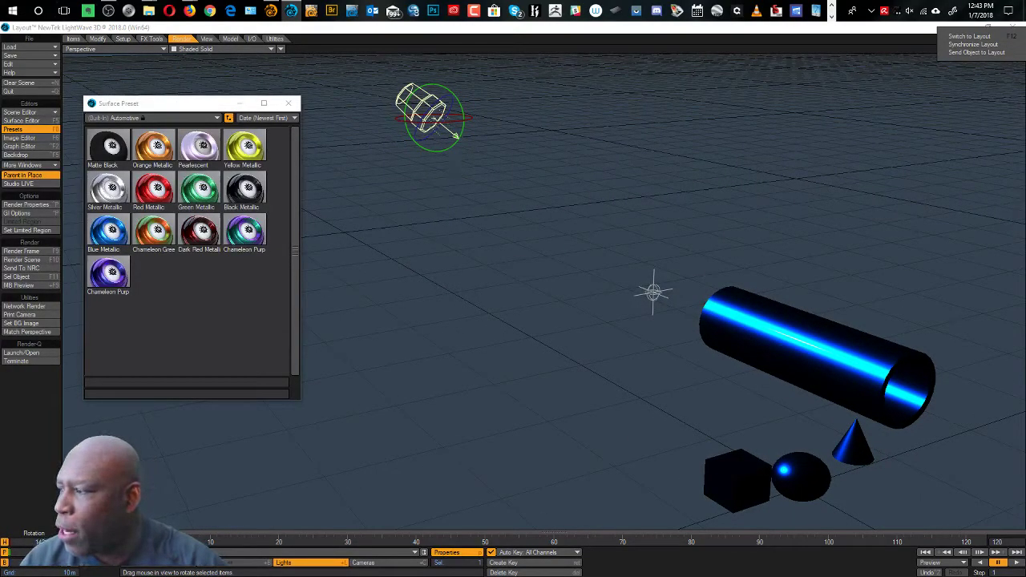
left_click(447, 552)
left_click_drag(572, 103, 576, 68)
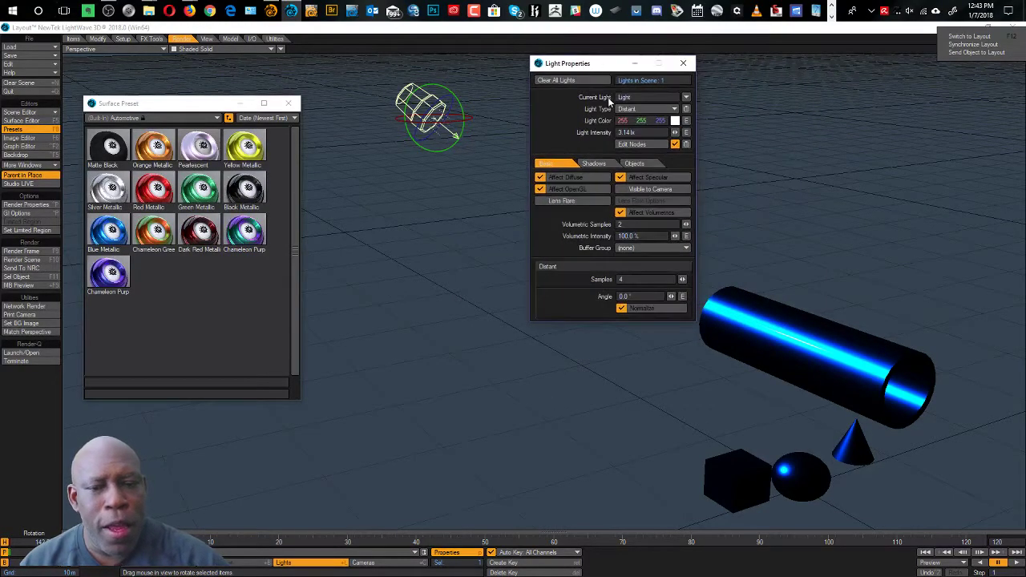
- Change the light's type from Distant to Primitive and move the Light Properties window clear of the shapes
left_click(675, 112)
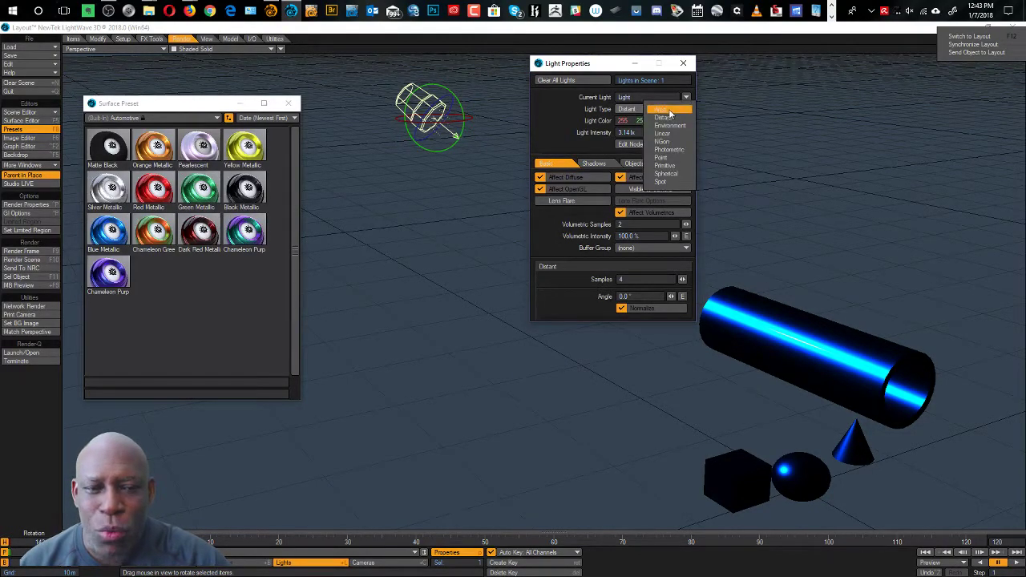
left_click(662, 167)
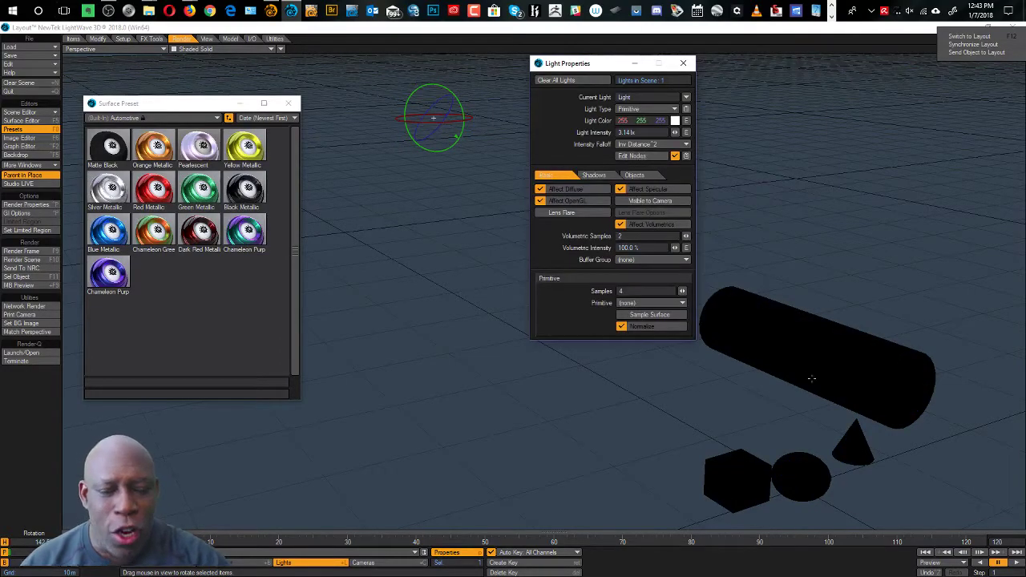
left_click_drag(909, 383, 772, 153, "alt")
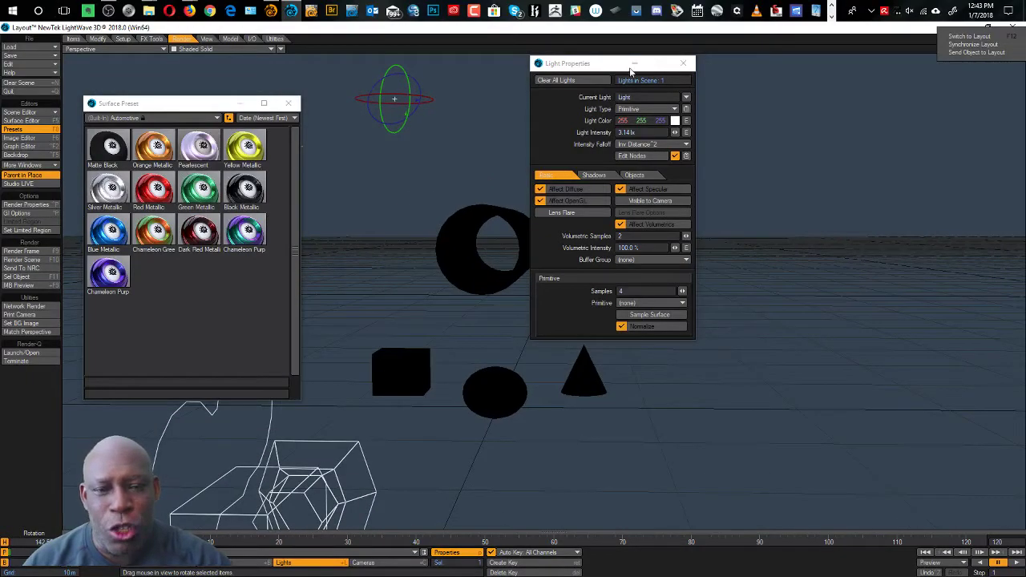
left_click_drag(585, 64, 778, 104)
left_click_drag(425, 157, 424, 275, "alt")
left_click_drag(603, 286, 582, 272, "alt")
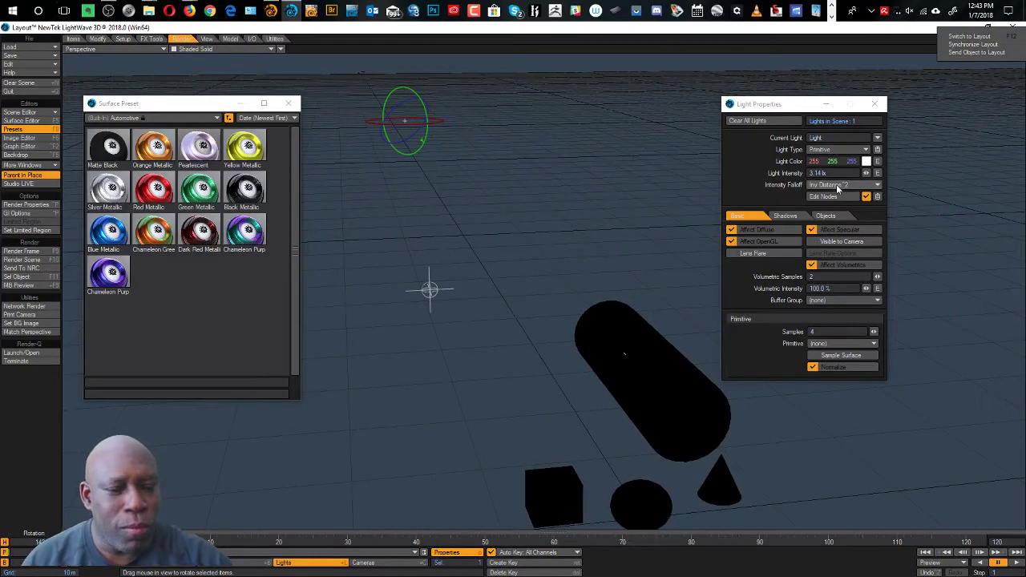
- Render the viewport with VPR and make the primitive light Visible to Camera
left_click(265, 49)
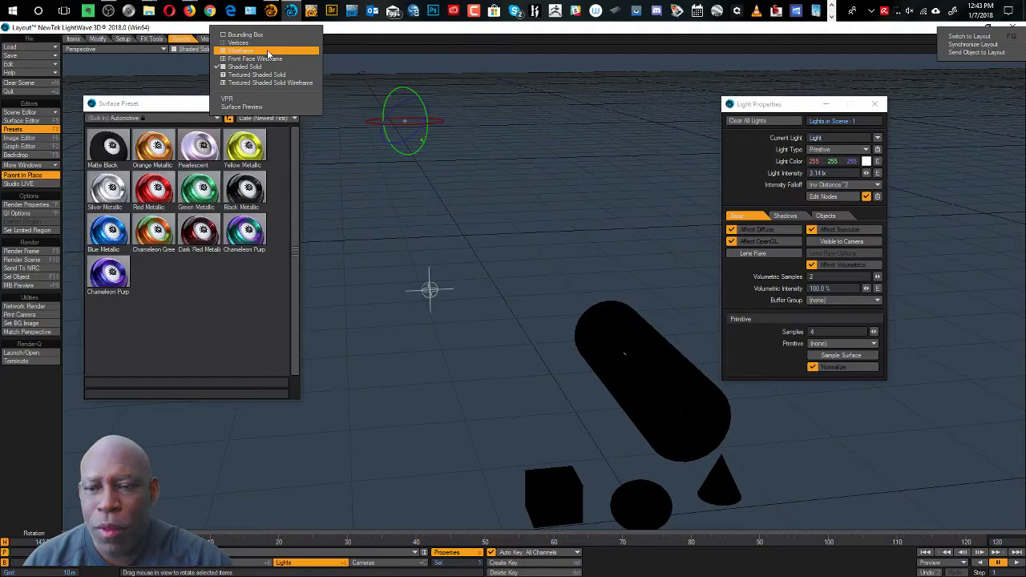
left_click(265, 99)
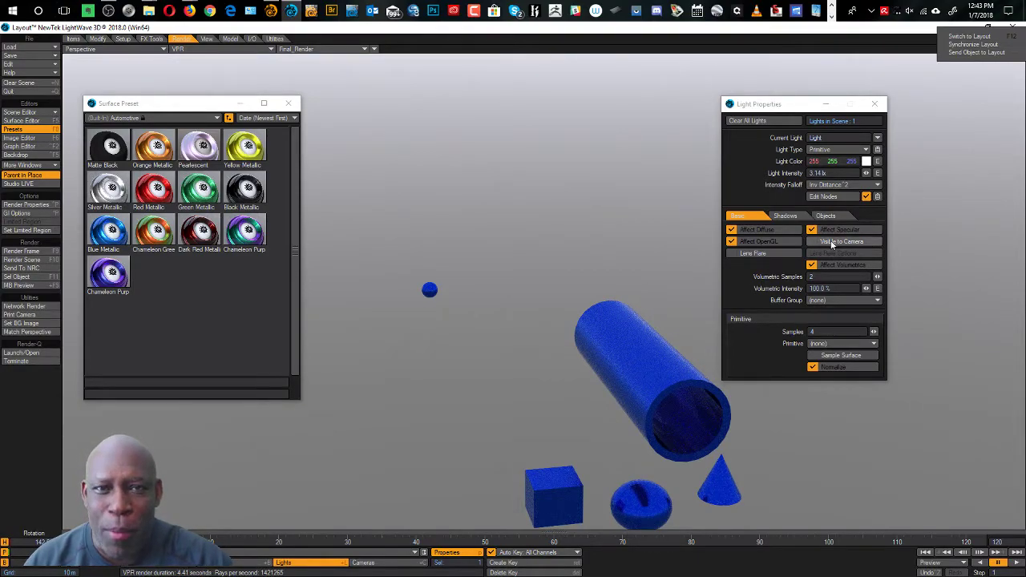
left_click_drag(773, 104, 701, 73)
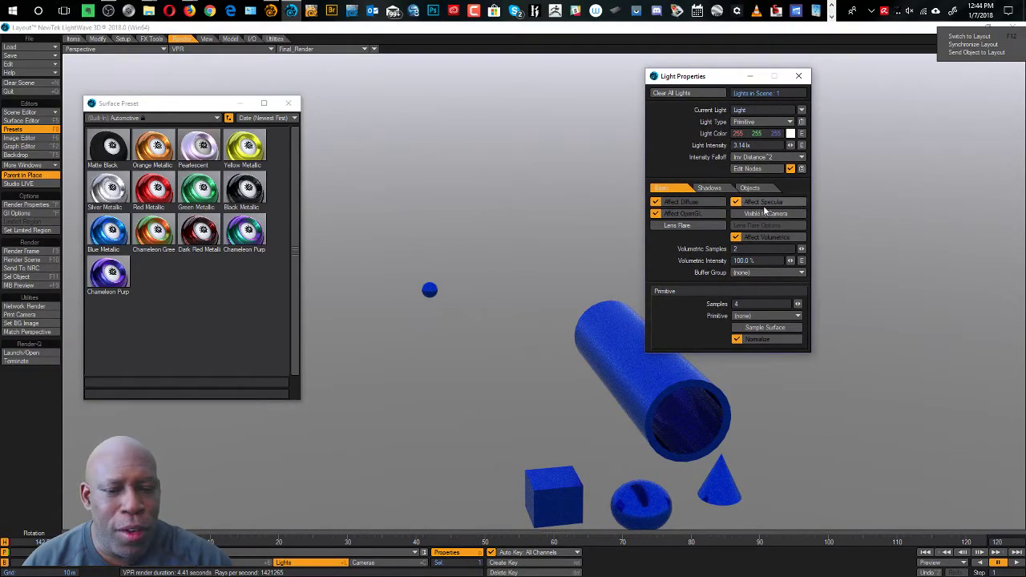
left_click(736, 215)
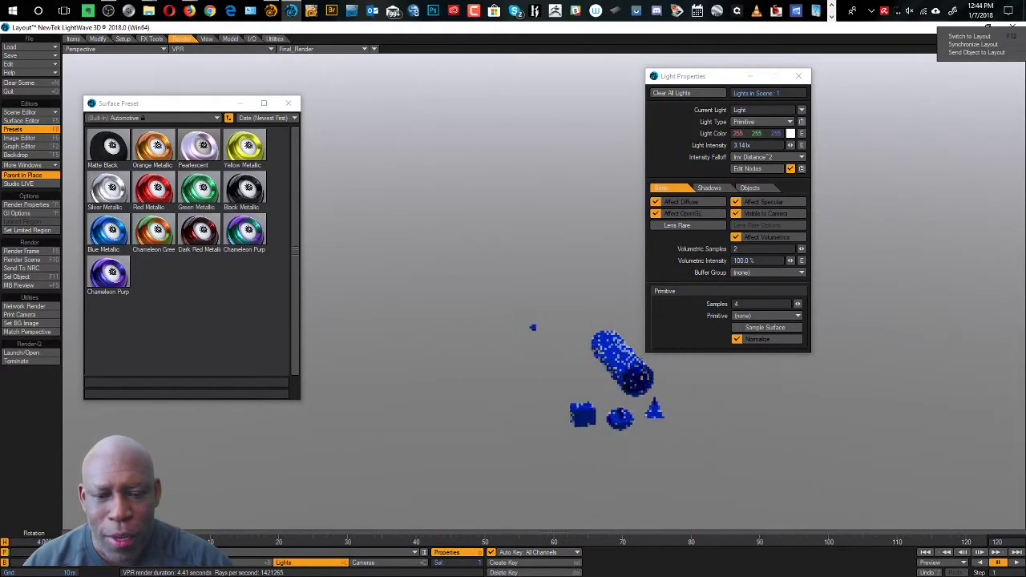
- Try the sphere layer of multi object as the light's primitive and preview it with VPR
left_click(243, 50)
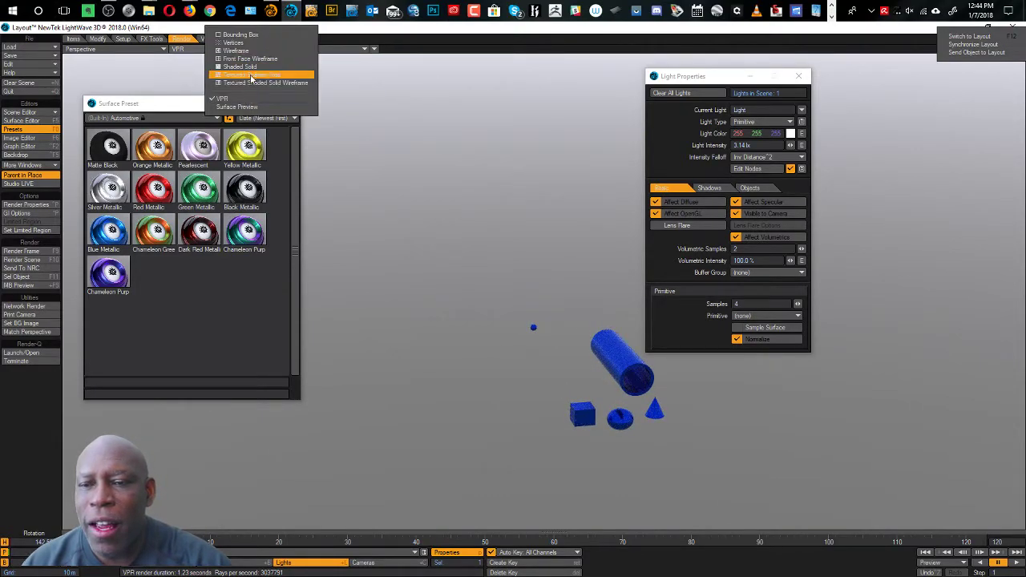
left_click(252, 74)
mouse_move(643, 386)
left_mouse_down("ctrl+alt")
mouse_move(670, 398)
mouse_move(653, 402)
left_mouse_up("ctrl+alt")
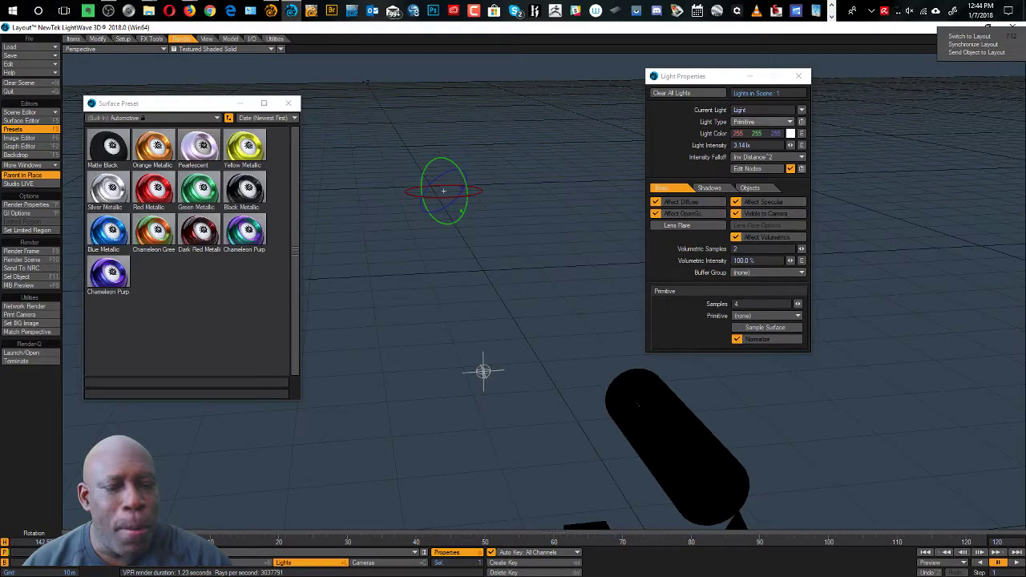
left_click_drag(723, 79, 654, 54)
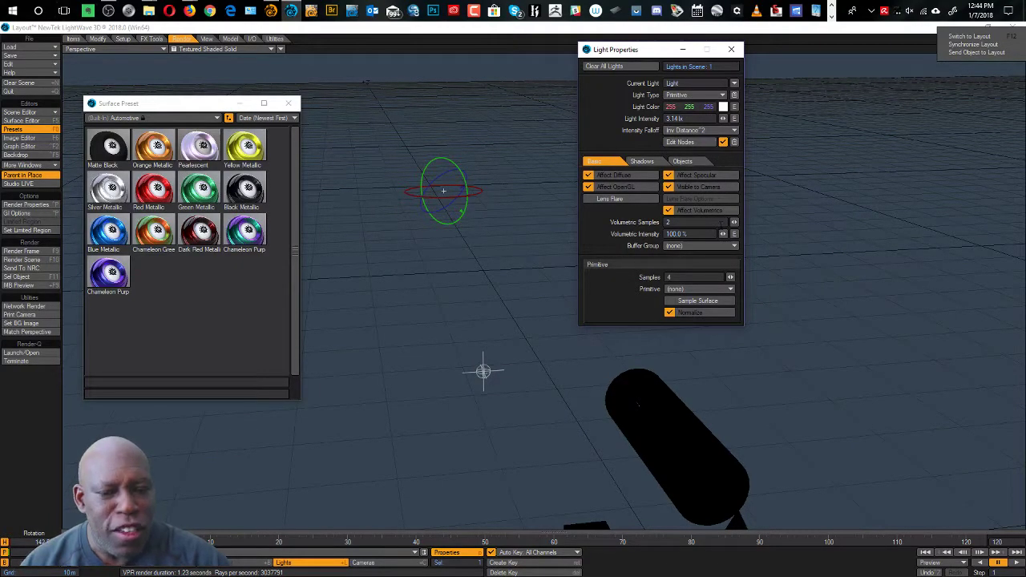
left_click(730, 291)
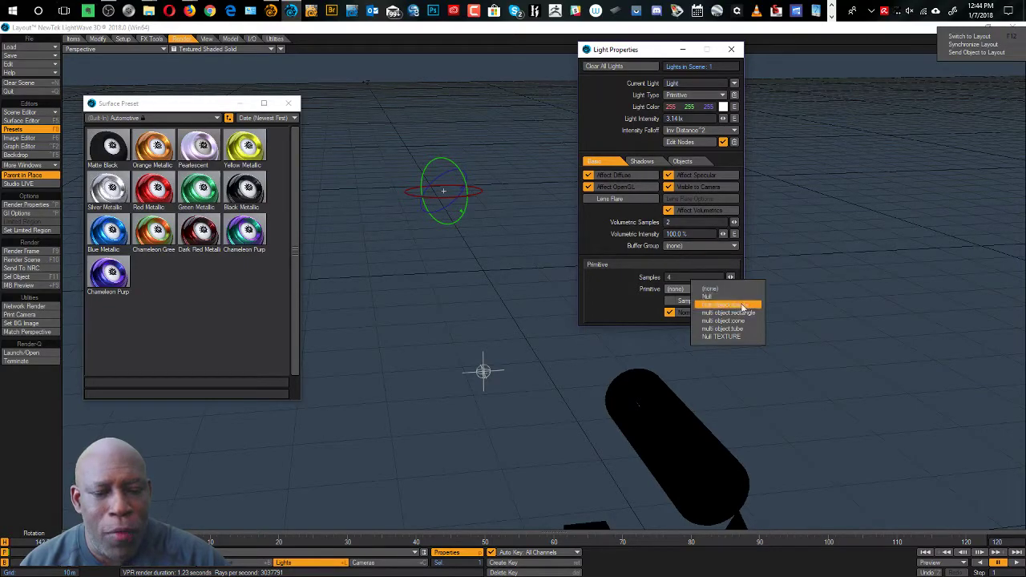
left_click(741, 306)
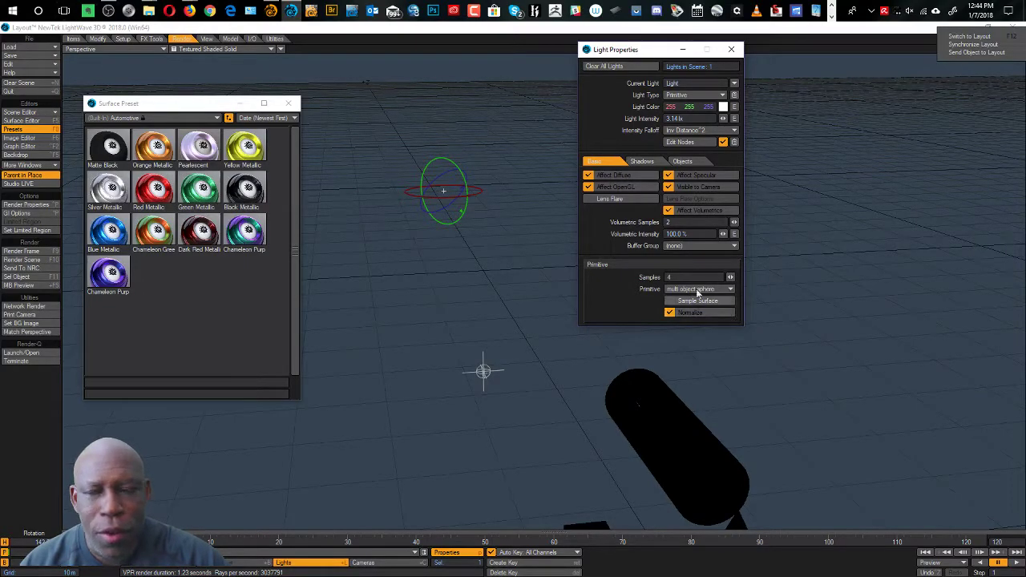
left_click(223, 49)
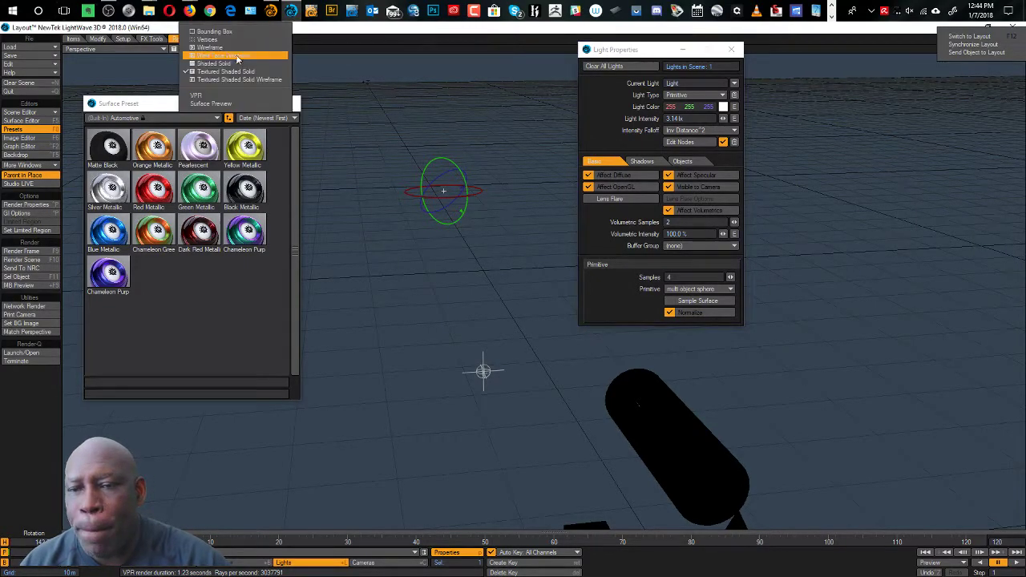
left_click(225, 99)
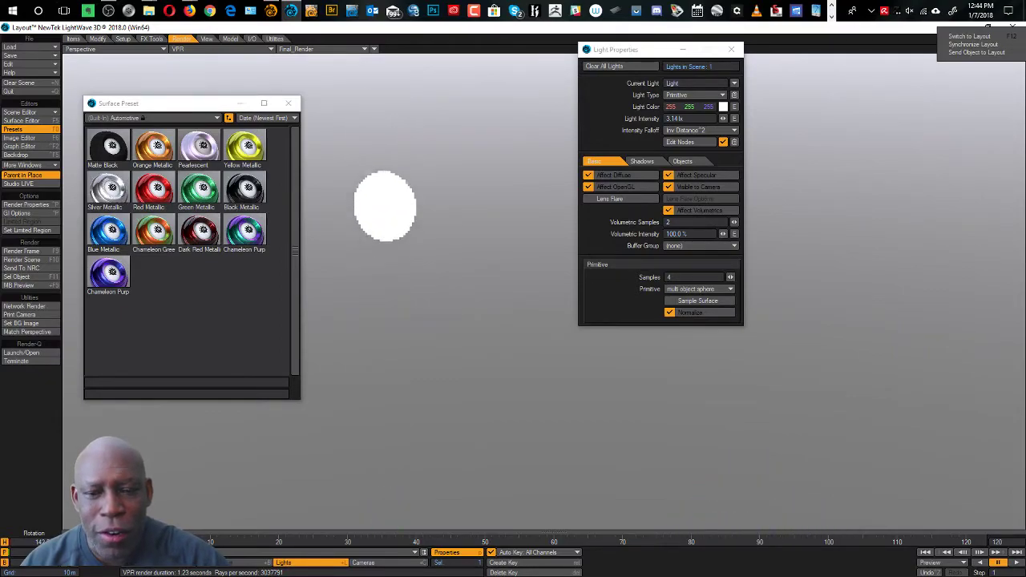
- Try the rectangle layer of multi object as the light's primitive, rotate the light, and move the Surface Preset window aside
left_click(726, 289)
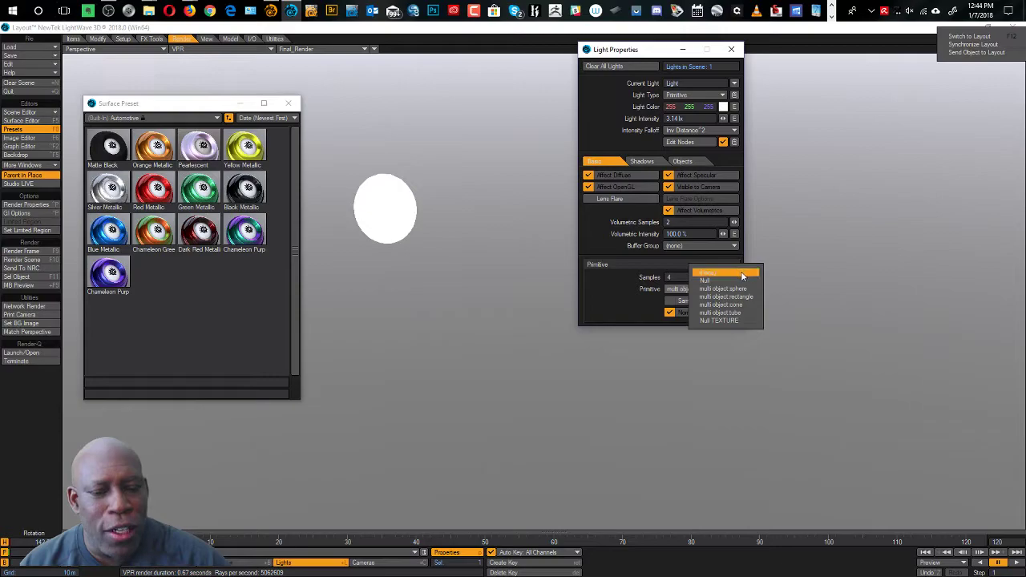
left_click(742, 297)
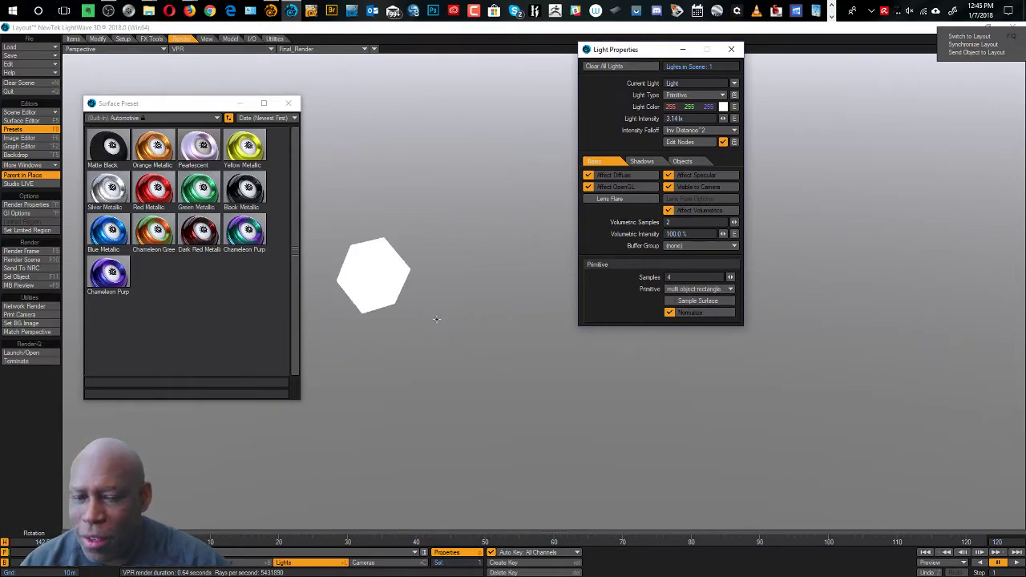
left_click_drag(361, 298, 397, 309)
left_click_drag(182, 104, 22, 130)
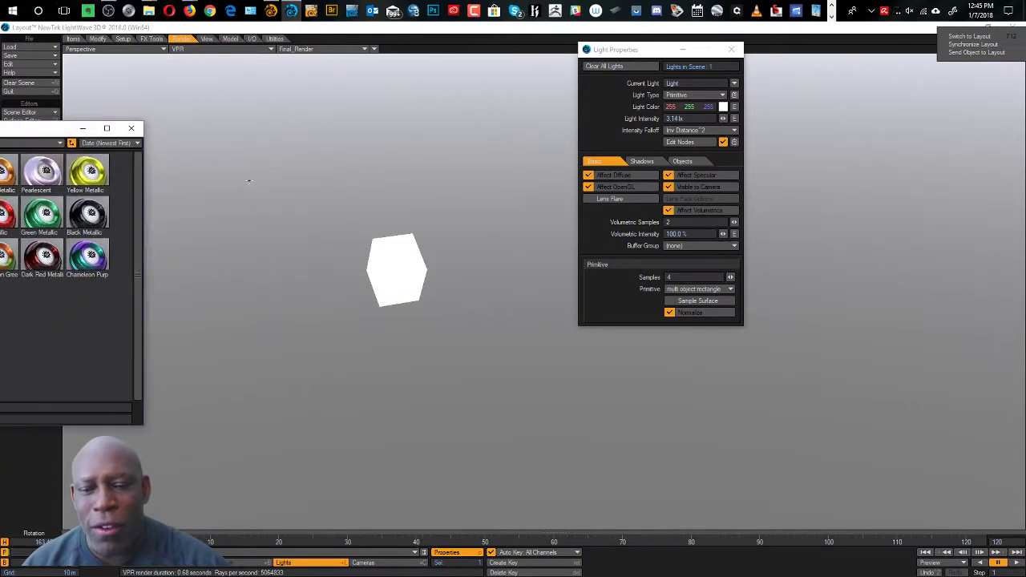
left_click_drag(321, 277, 369, 277, "ctrl+alt")
left_click_drag(283, 259, 545, 265, "alt")
left_click_drag(377, 244, 366, 304)
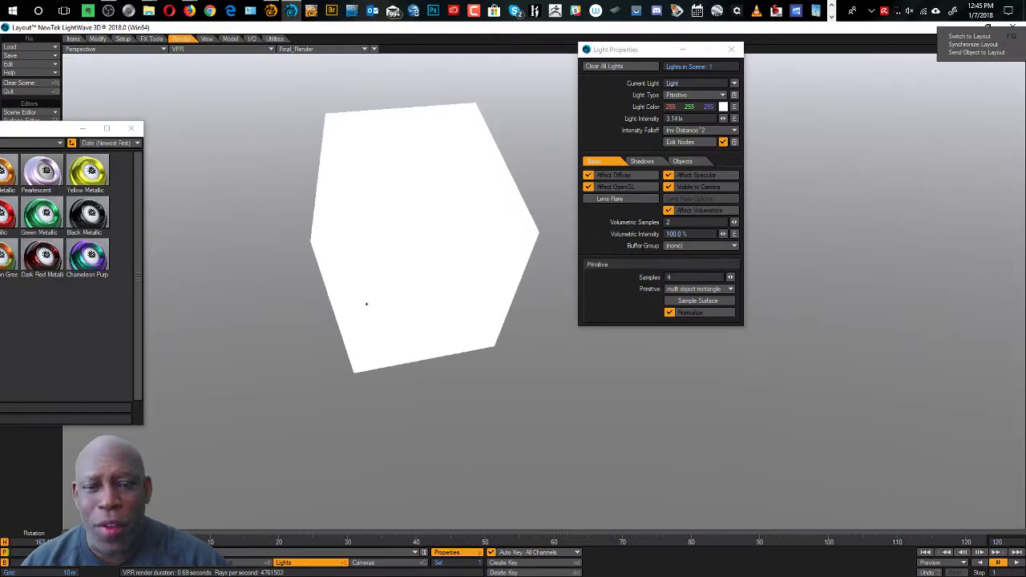
- Set the light's primitive to the tube layer of multi object, rotate the light, and reposition the Surface Preset window
left_click(717, 290)
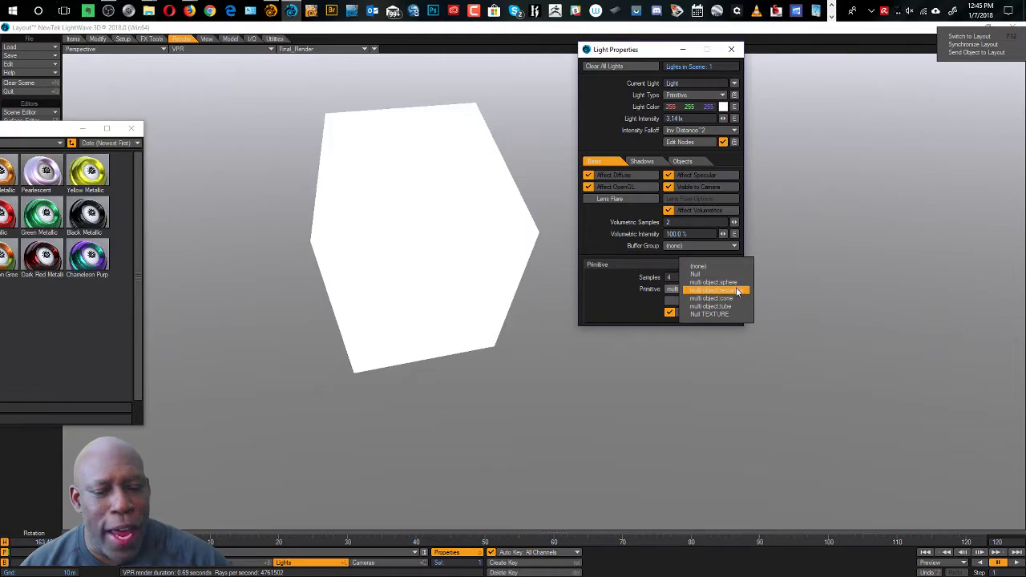
left_click(730, 308)
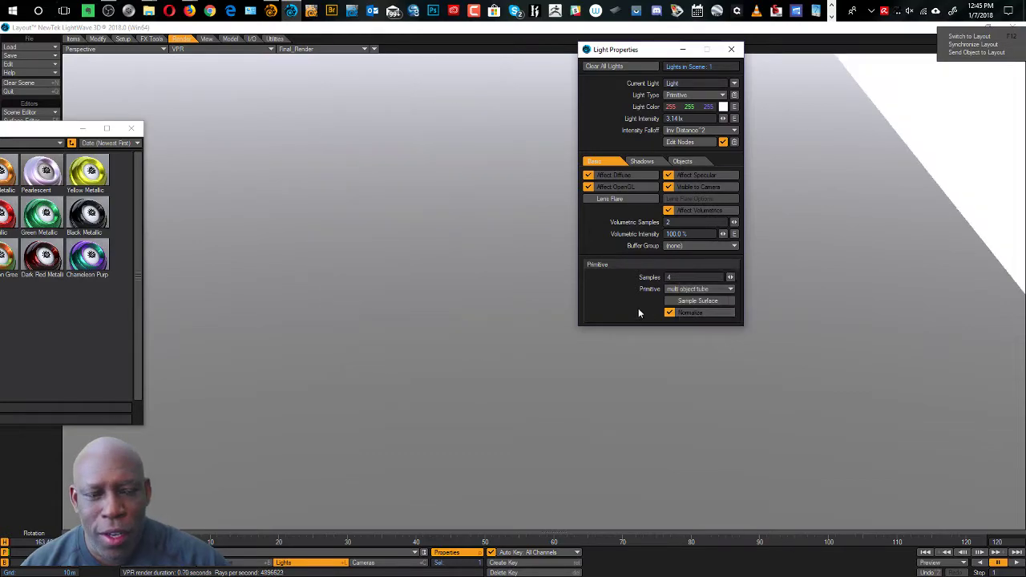
left_click_drag(464, 245, 297, 289, "ctrl+alt")
left_click_drag(369, 248, 473, 265)
mouse_move(407, 248)
left_mouse_down()
mouse_move(356, 245)
mouse_move(423, 249)
mouse_move(417, 258)
mouse_move(425, 248)
left_mouse_up()
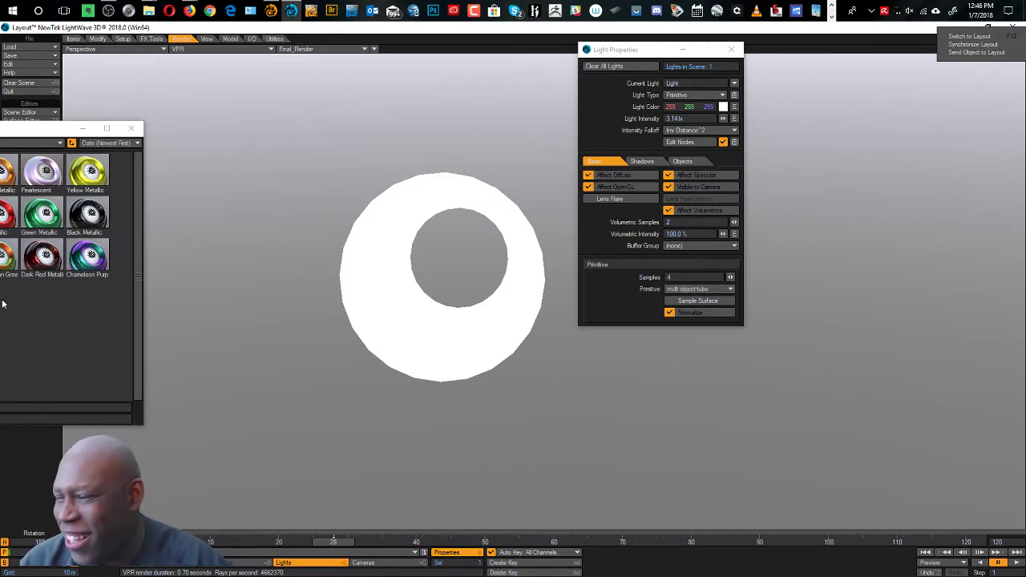
left_click_drag(4, 132, 22, 44)
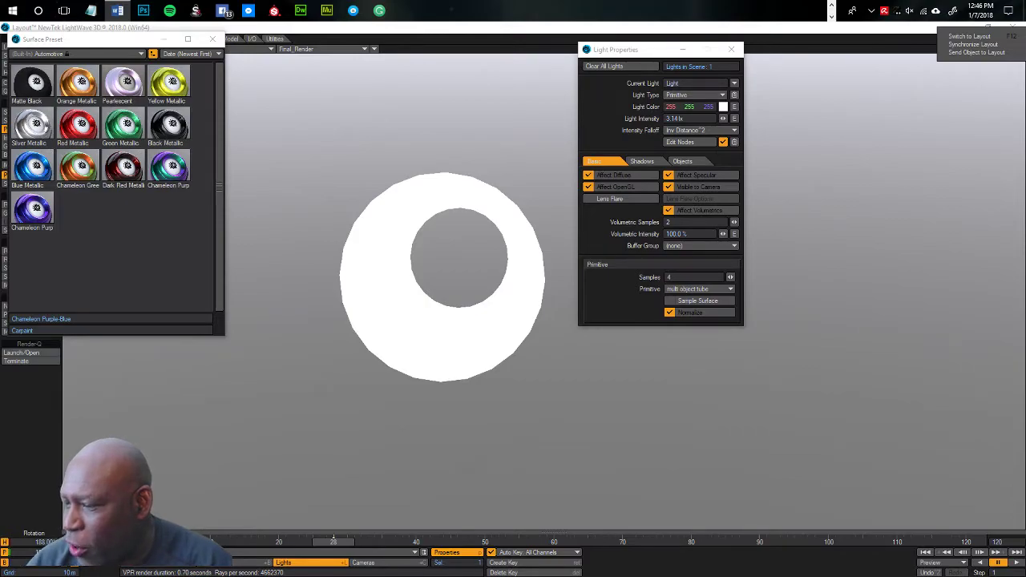
- Rotate the tube-shaped light a little more and lower it to sit just above the blue shapes
left_click_drag(478, 326, 532, 345)
key("t")
left_click_drag(552, 407, 446, 366, "alt")
scroll(446, 366, "up", 5)
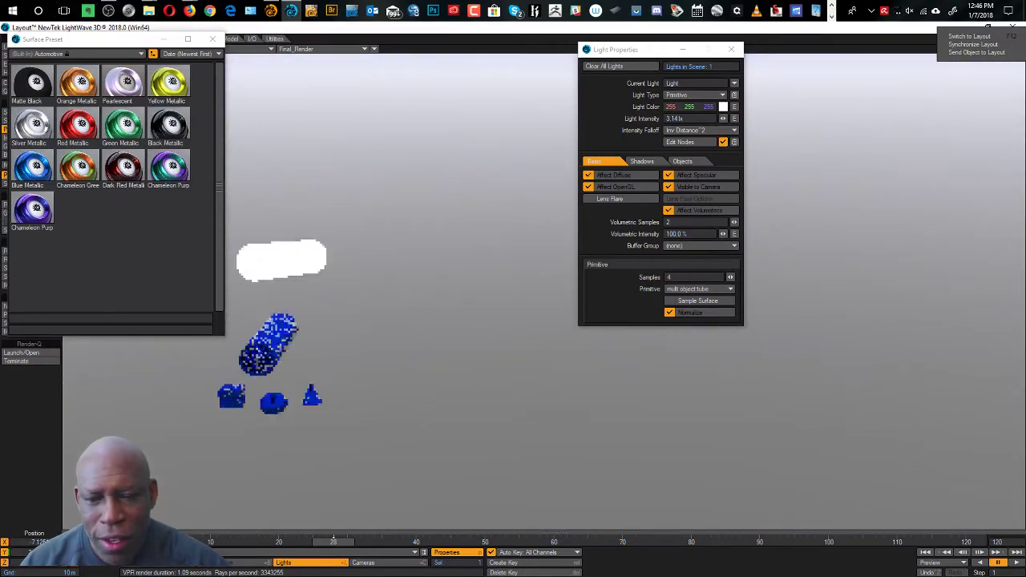
left_click_drag(281, 366, 648, 300, "alt+shift")
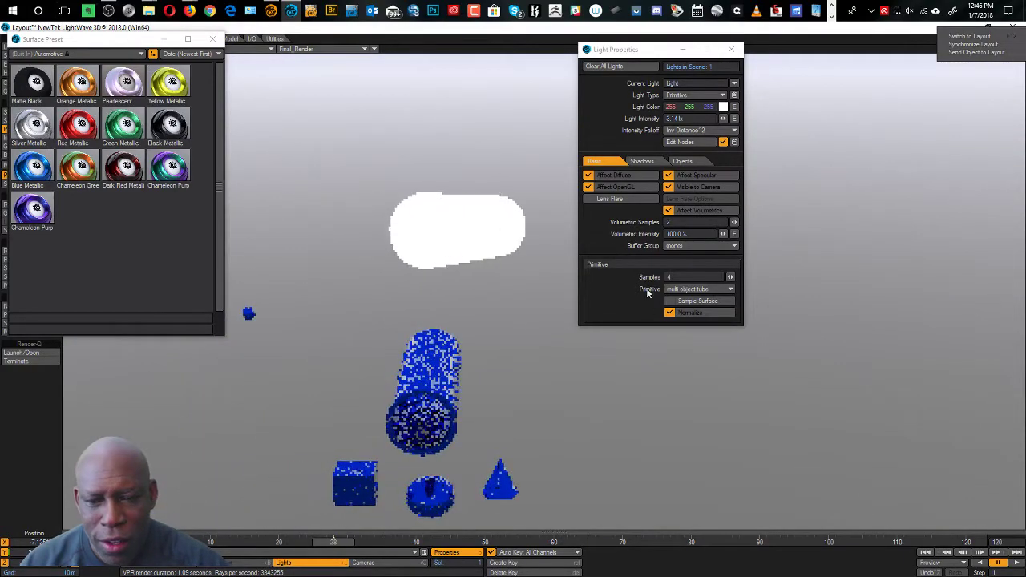
left_click_drag(516, 171, 516, 248)
right_click_drag(516, 249, 515, 329)
left_click_drag(417, 416, 417, 288)
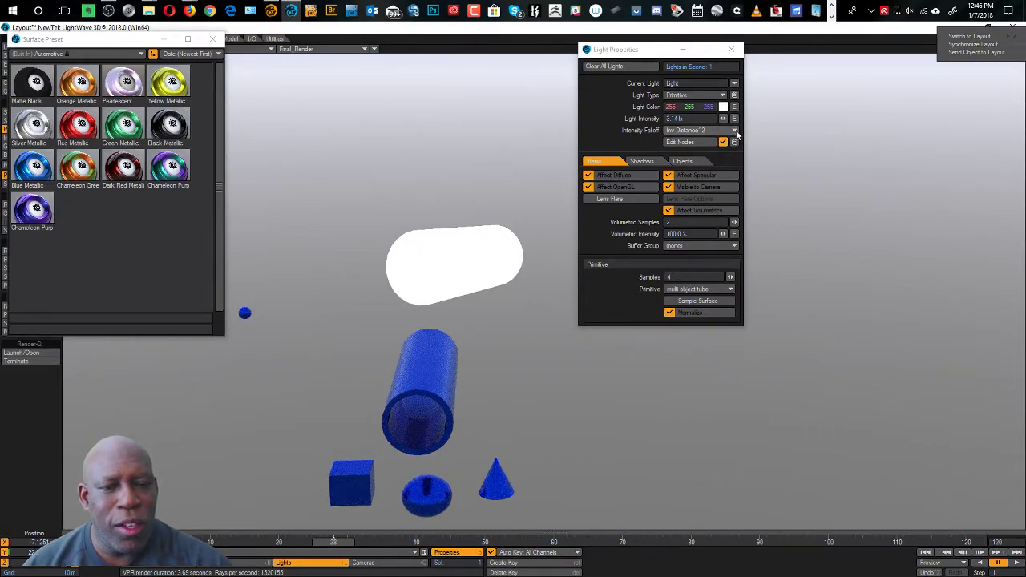
- Try the light with Intensity Falloff set to Off, then restore Inv Distance^2 to compare the two in VPR
left_click(733, 130)
left_click(718, 122)
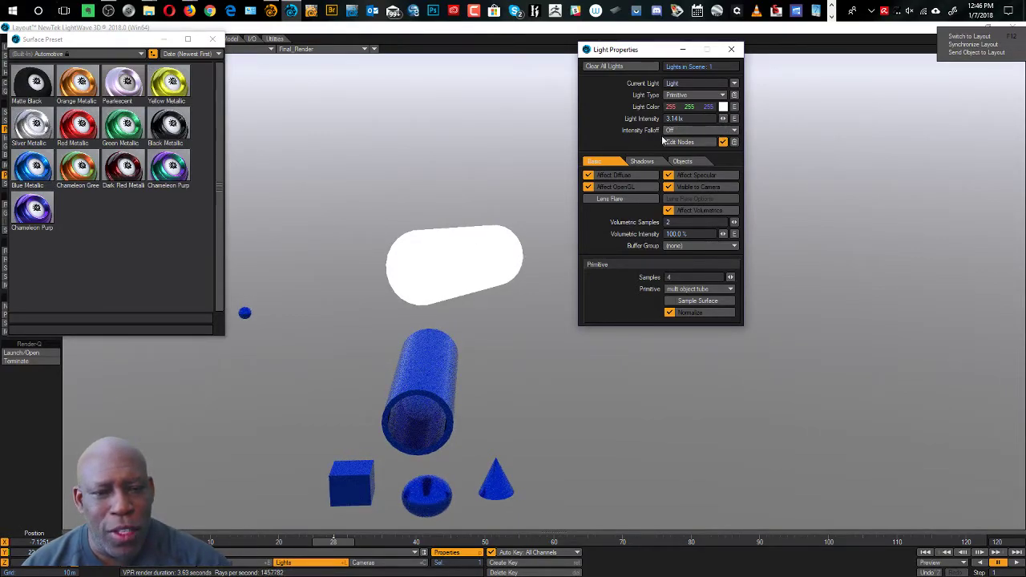
left_click(732, 132)
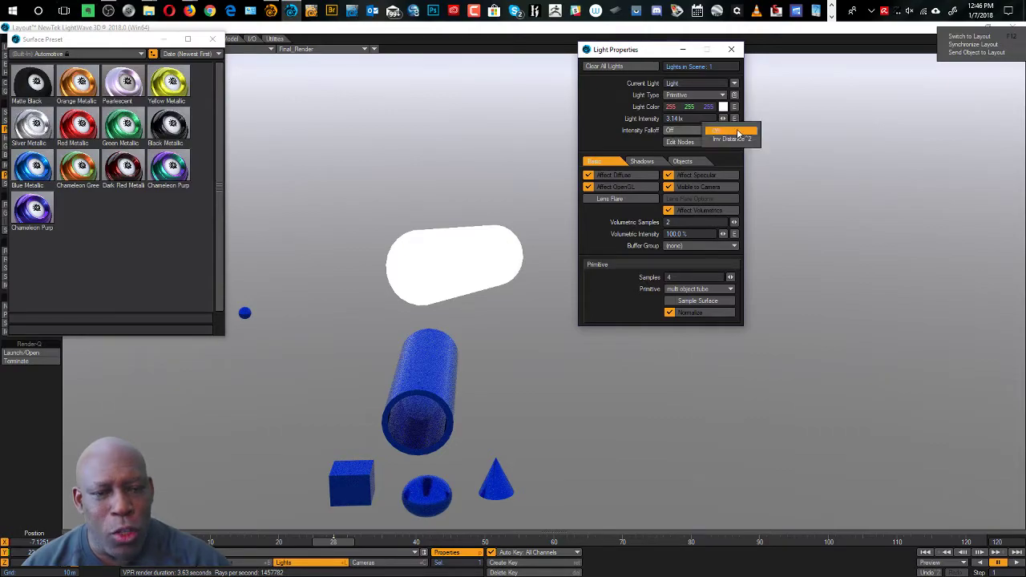
left_click(728, 139)
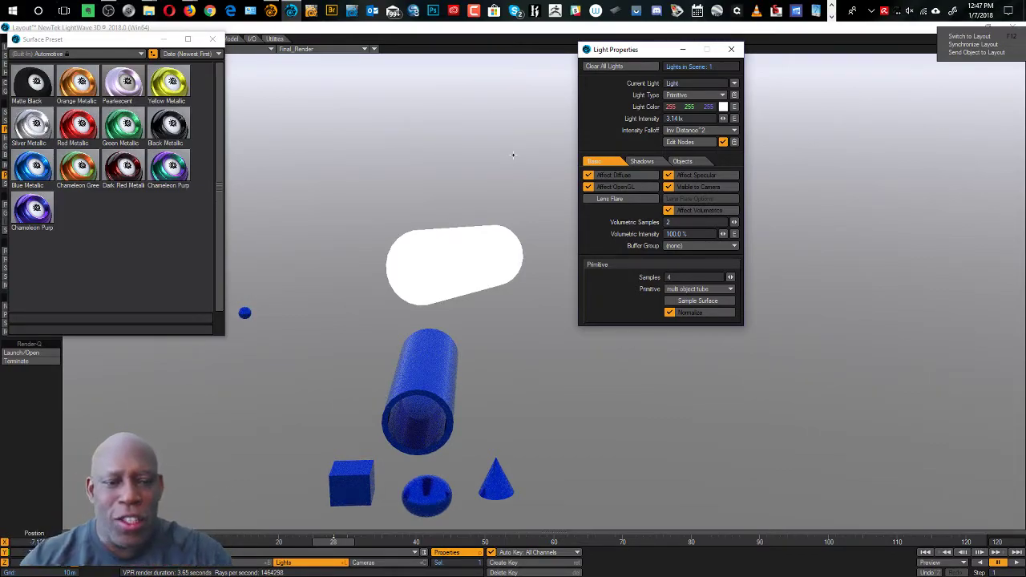
- Try the light with Intensity Falloff set to Off and its intensity raised to 5.36 lx
left_click(727, 132)
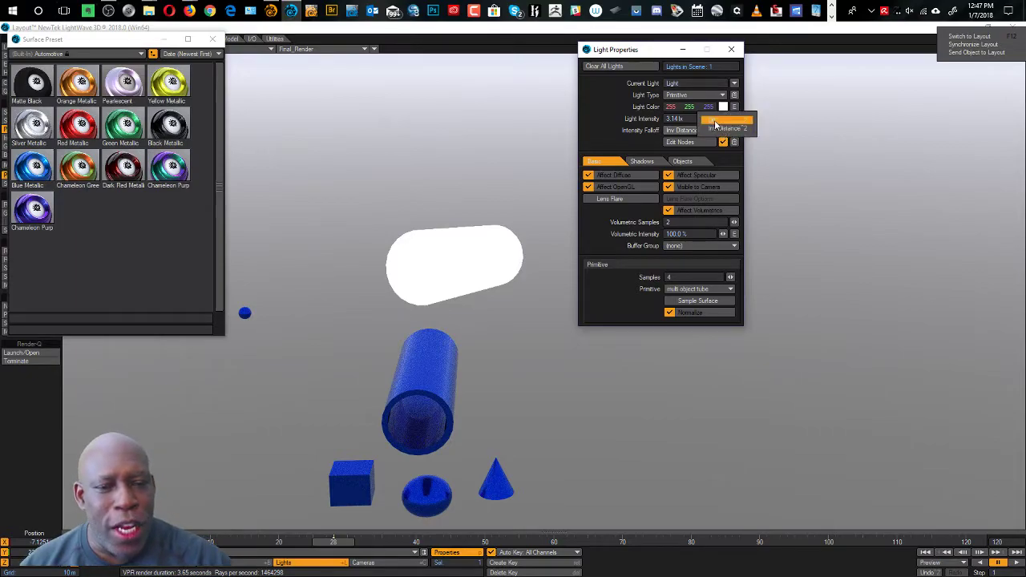
left_click(718, 122)
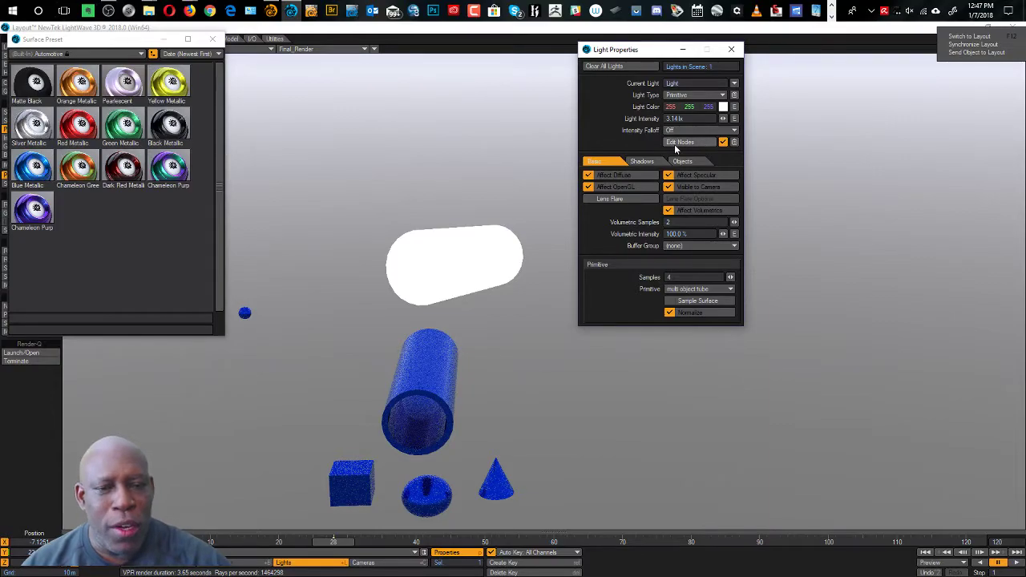
left_click_drag(723, 118, 725, 117)
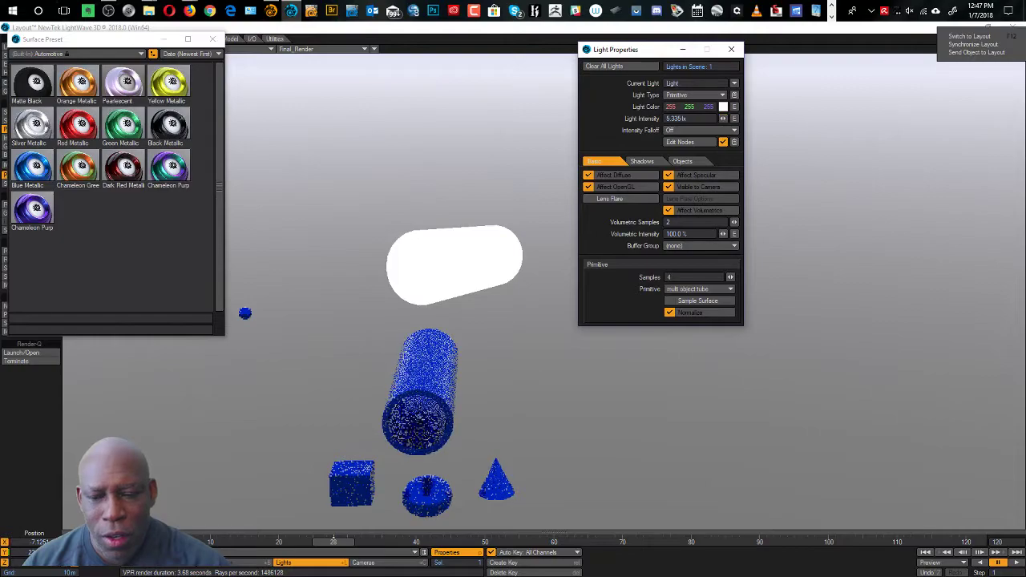
left_click_drag(722, 118, 723, 120)
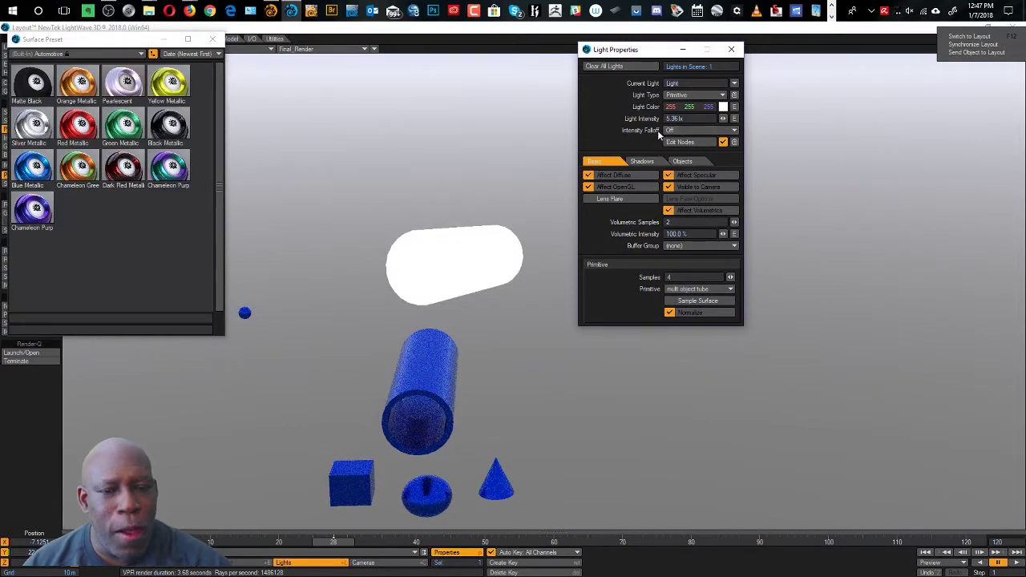
- Set the light's Intensity Falloff to Inv Distance^2 and raise its intensity to about 8.04 lx
left_click(698, 130)
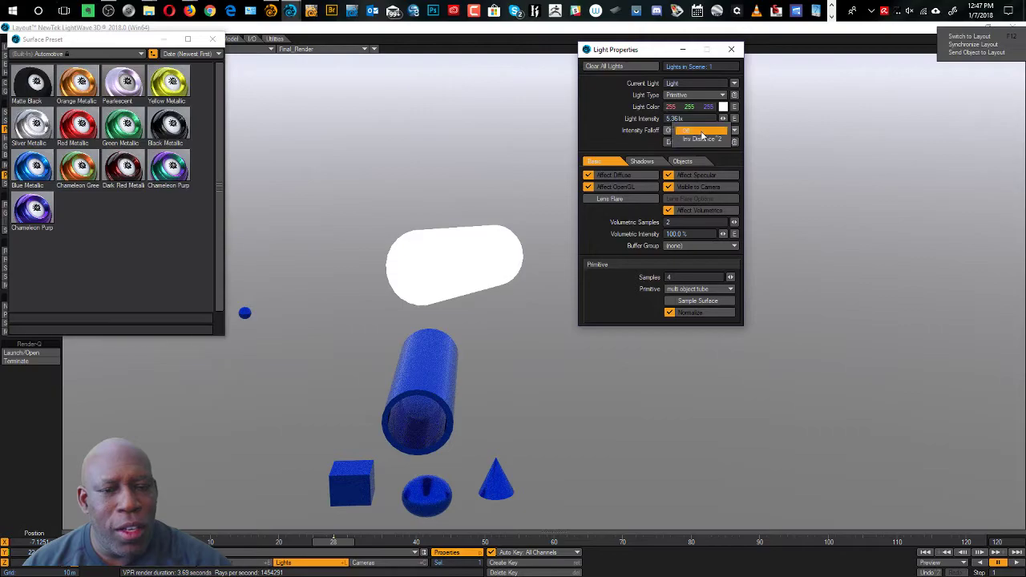
left_click(704, 141)
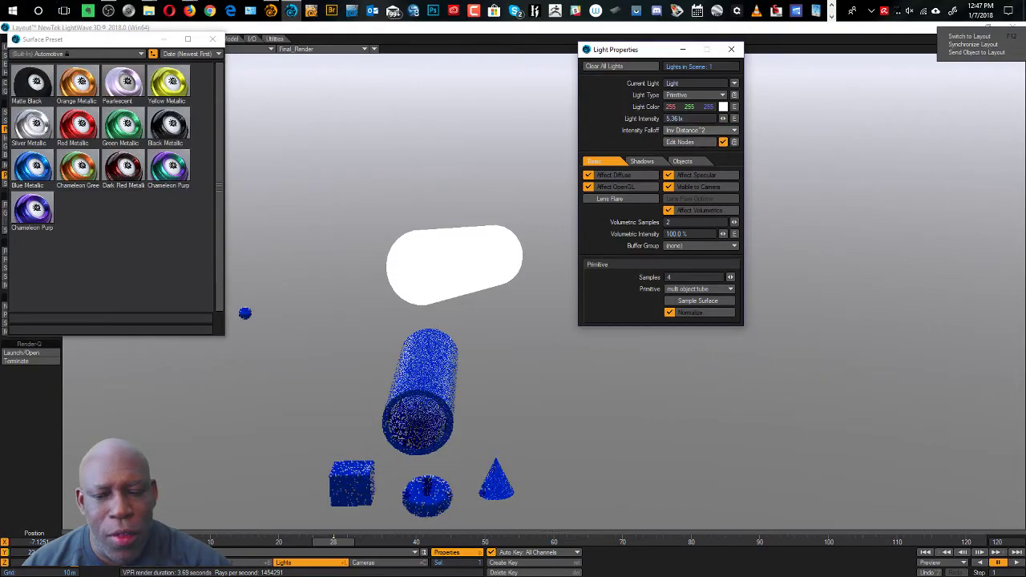
left_click_drag(724, 118, 715, 118)
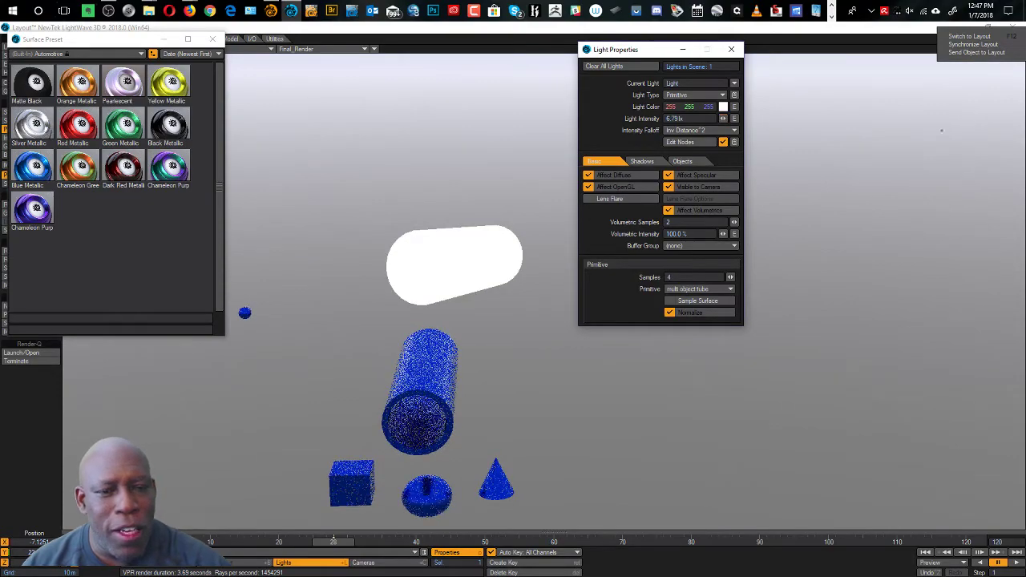
left_click_drag(724, 120, 732, 120)
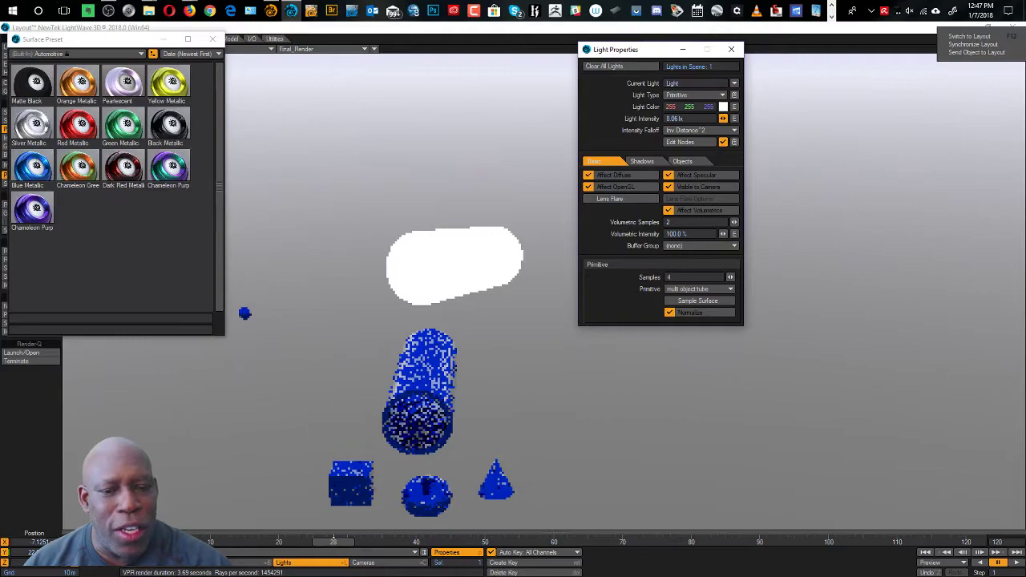
left_click_drag(731, 120, 729, 120)
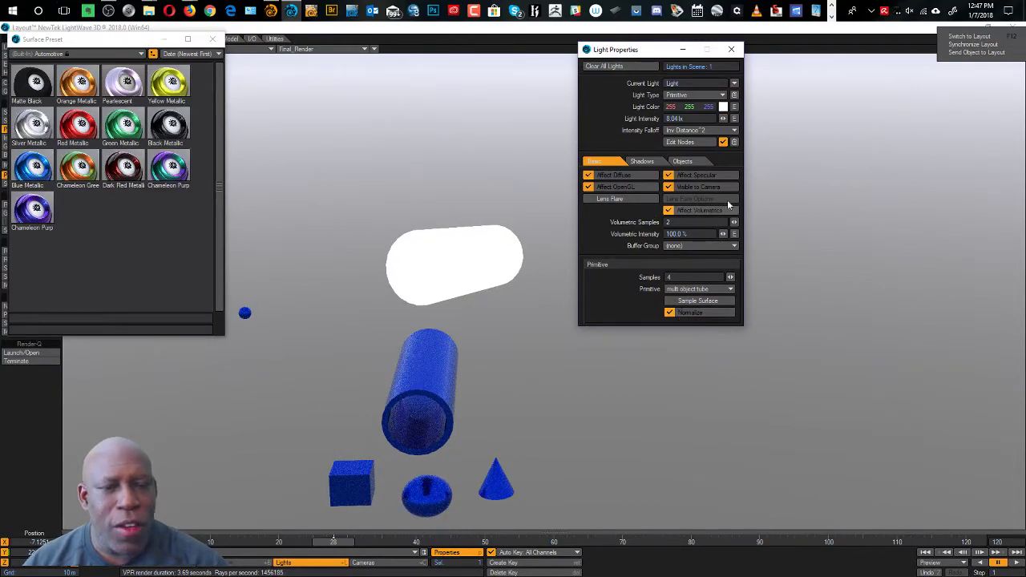
- View the lit shapes from another angle, change the viewport to Textured Shaded Solid, and move the Light Properties and Surface Preset windows aside
left_click_drag(662, 53, 693, 76)
left_click_drag(462, 324, 555, 324, "alt")
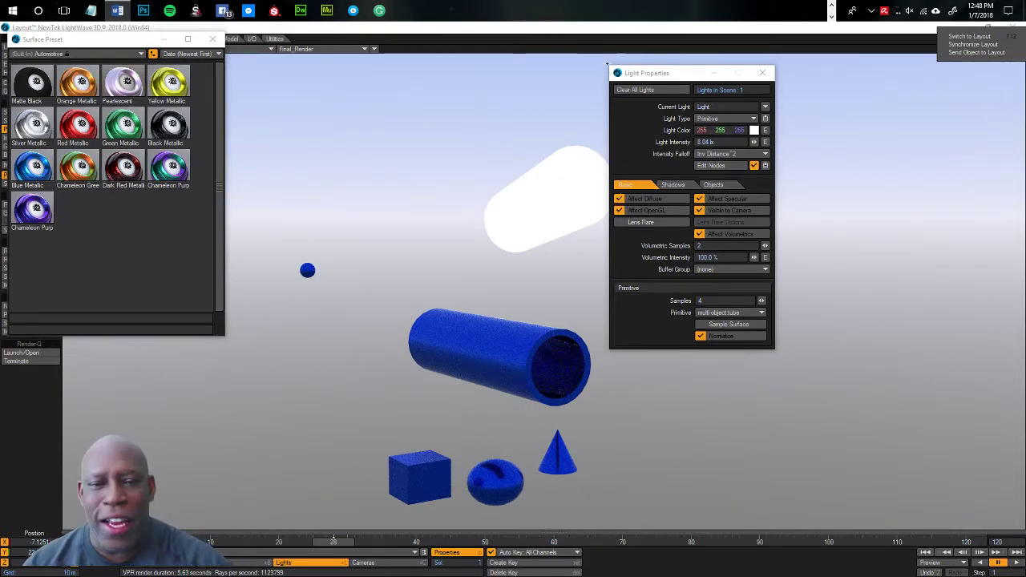
left_click_drag(92, 40, 160, 250)
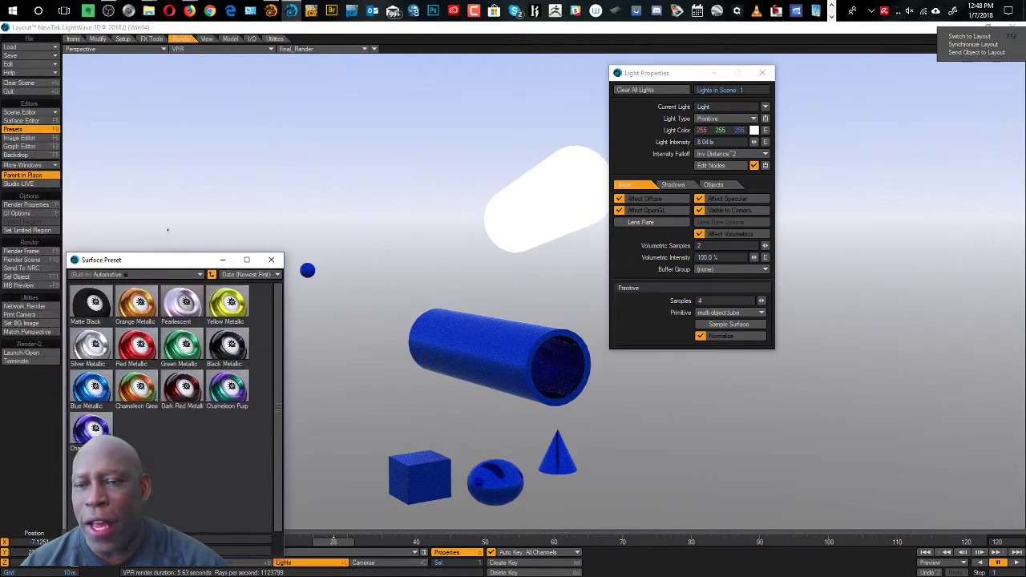
left_click(230, 50)
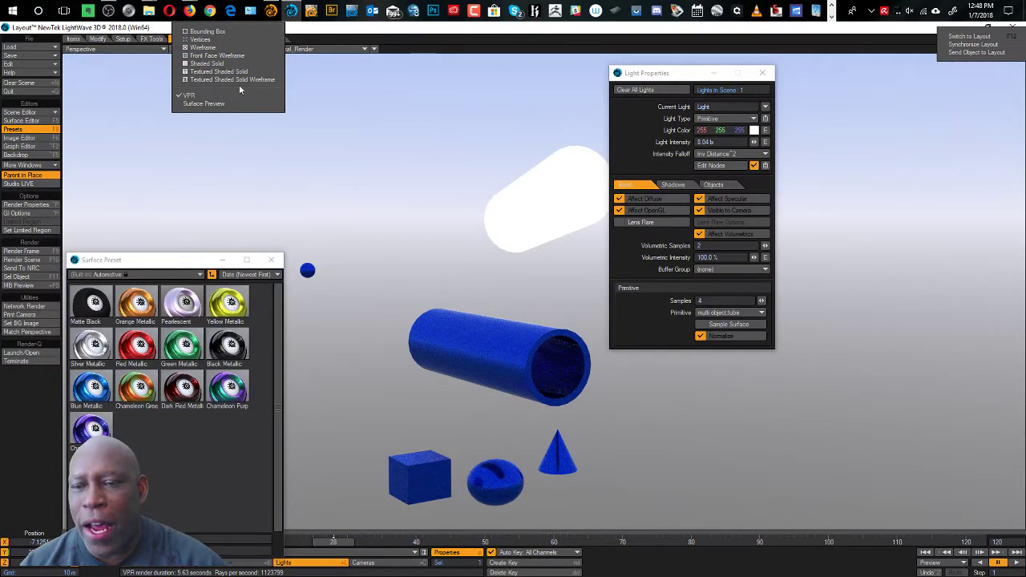
left_click(224, 71)
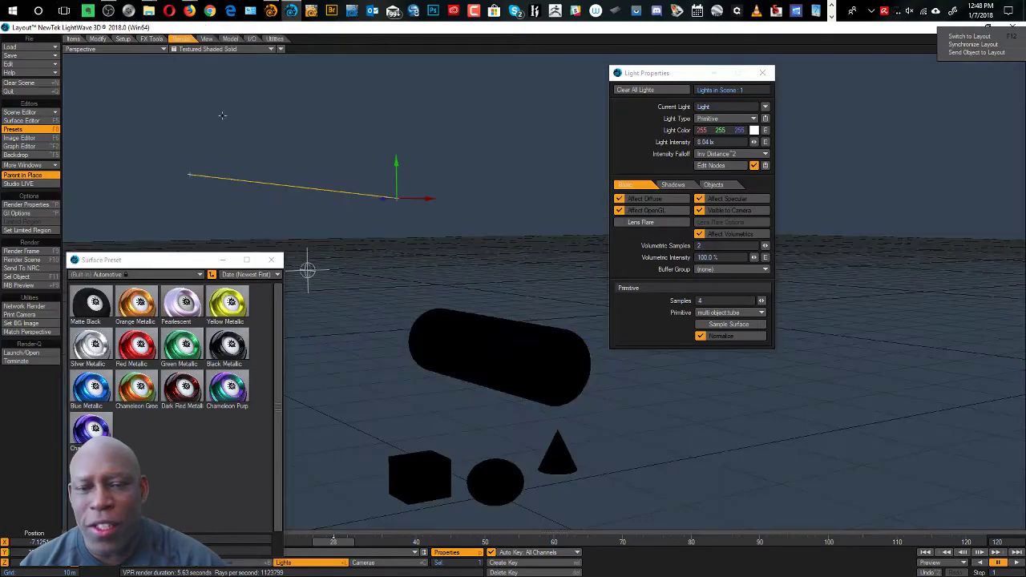
left_click_drag(679, 74, 862, 97)
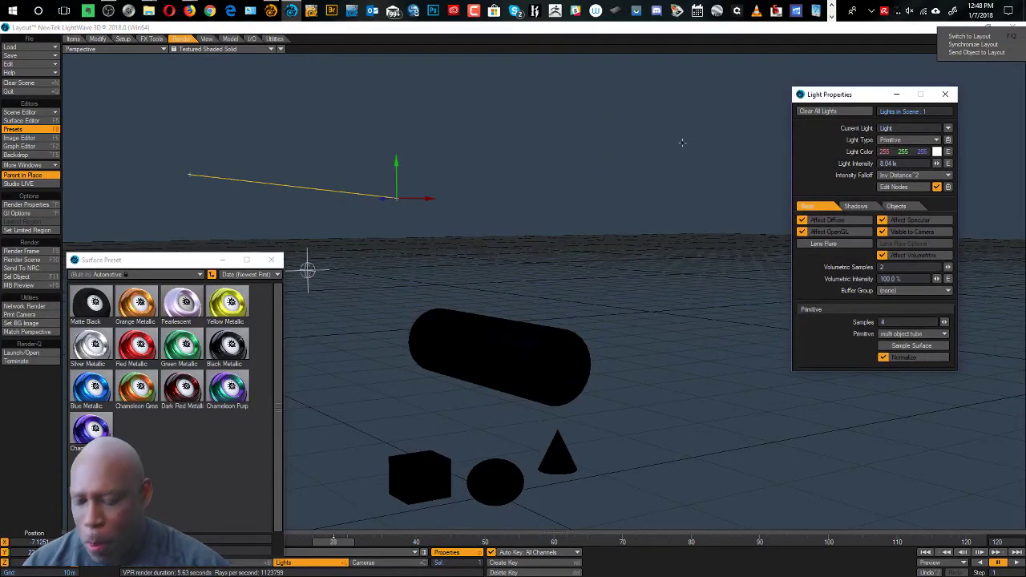
- Clear the current scene without saving the modified scene or object
left_click(560, 193, "ctrl+shift")
left_click(561, 208)
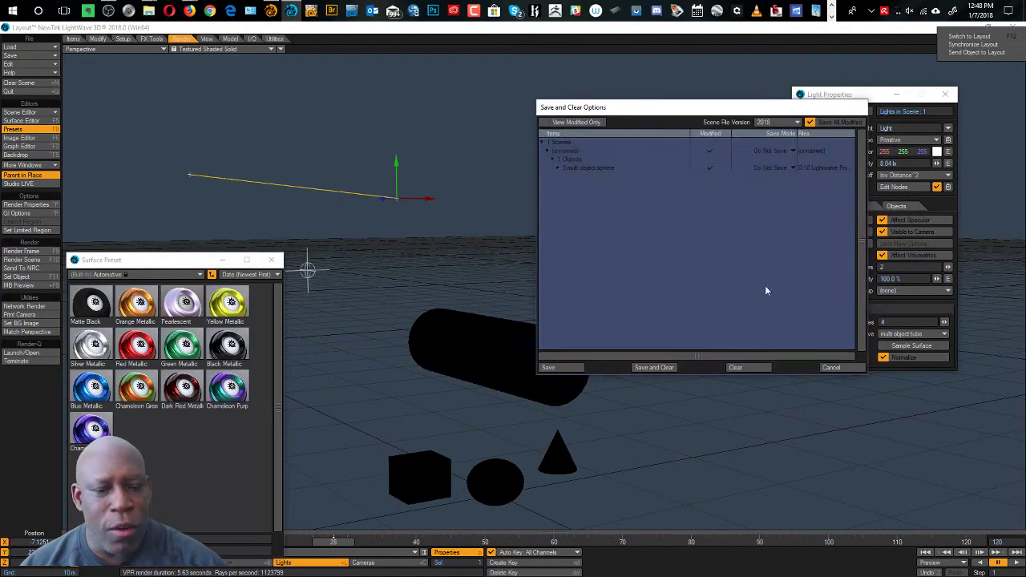
left_click(735, 368)
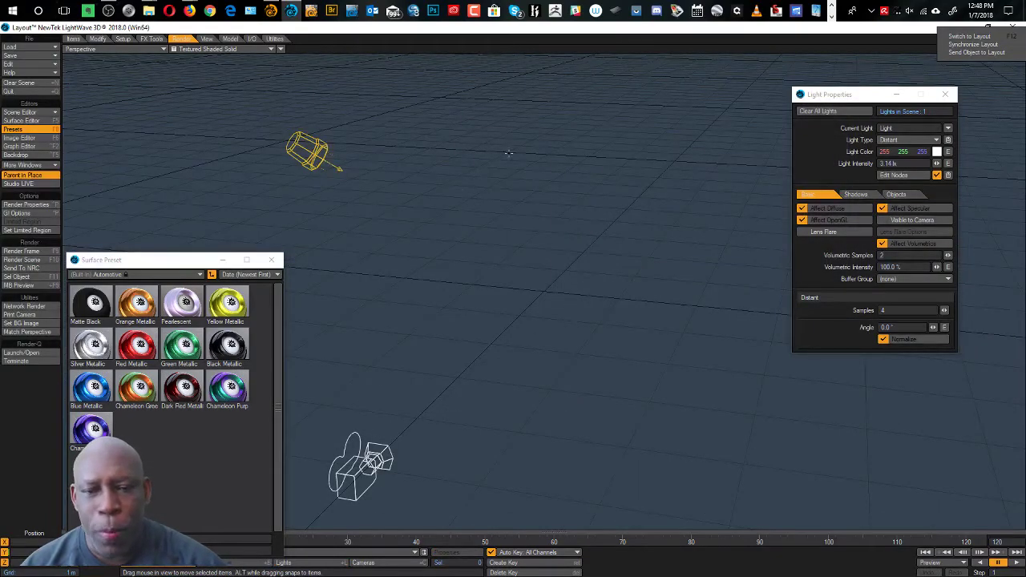
- Start loading a scene and browse to the Scenes folder of 0 LightWave_2018_Content in 0 Lightwave Projects
left_click(508, 153, "ctrl+shift")
left_click(507, 147)
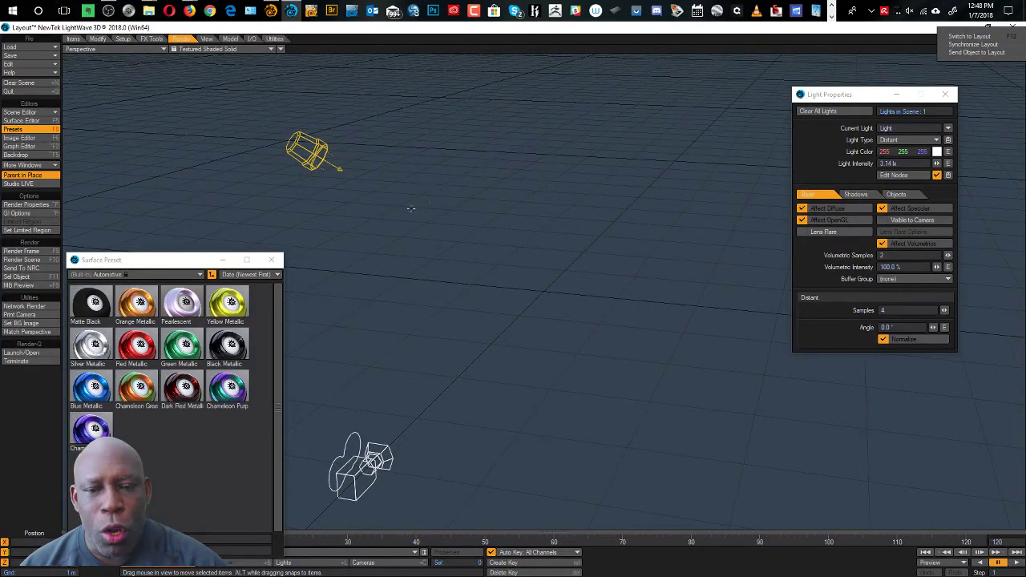
right_click(515, 174)
left_click(513, 159)
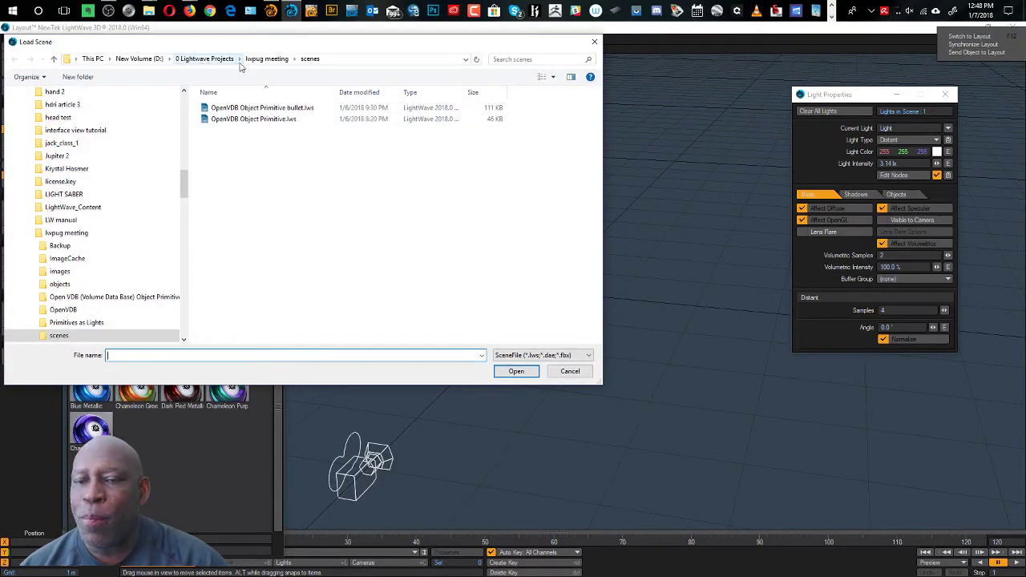
left_click_drag(287, 45, 269, 67)
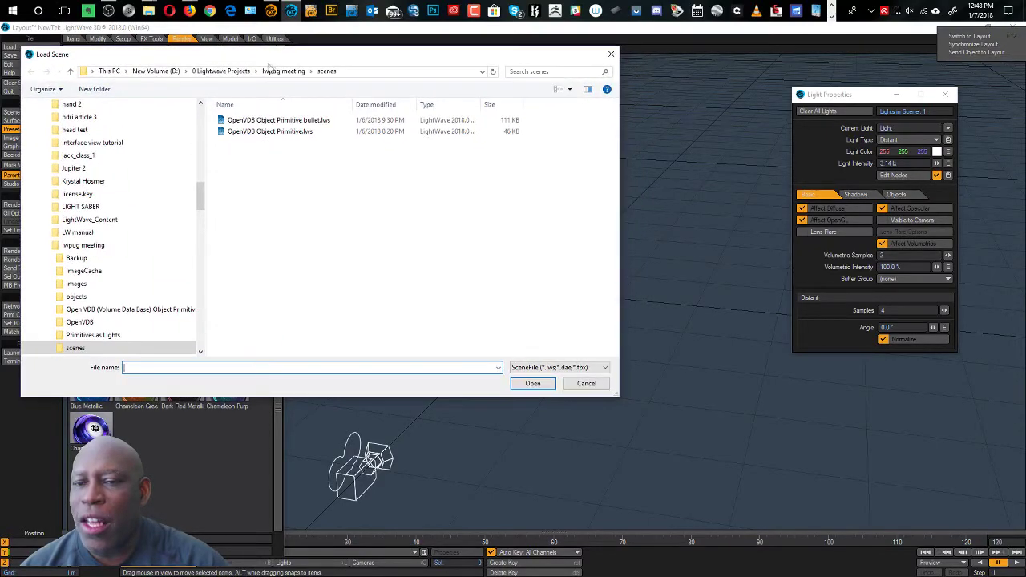
left_click(222, 72)
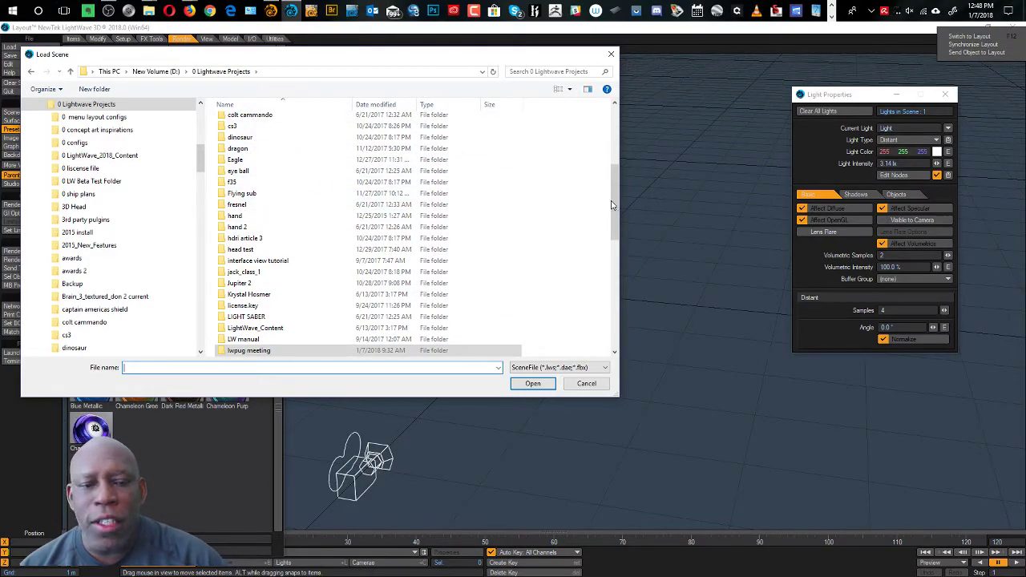
left_click_drag(611, 206, 616, 140)
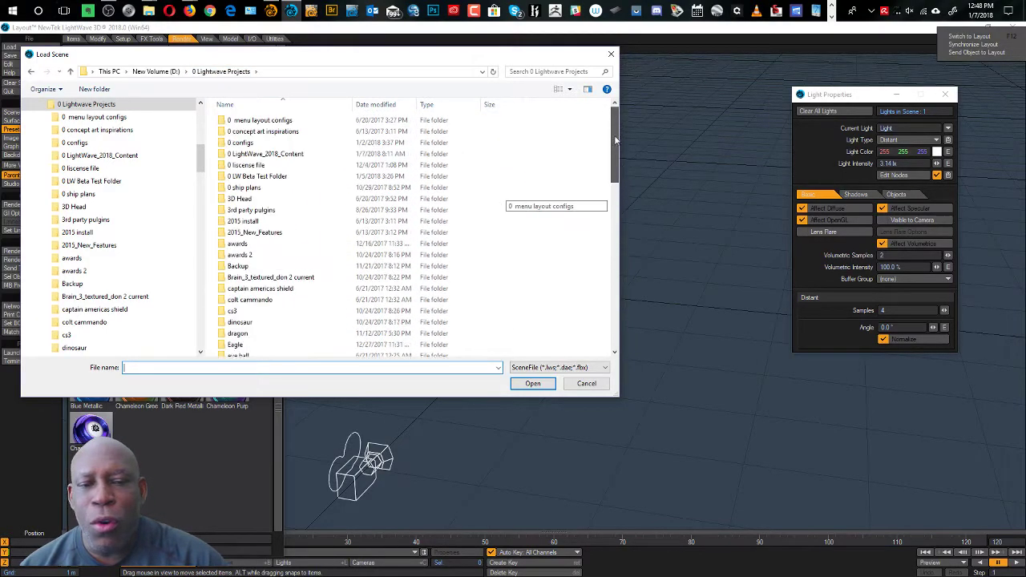
double_click(259, 157)
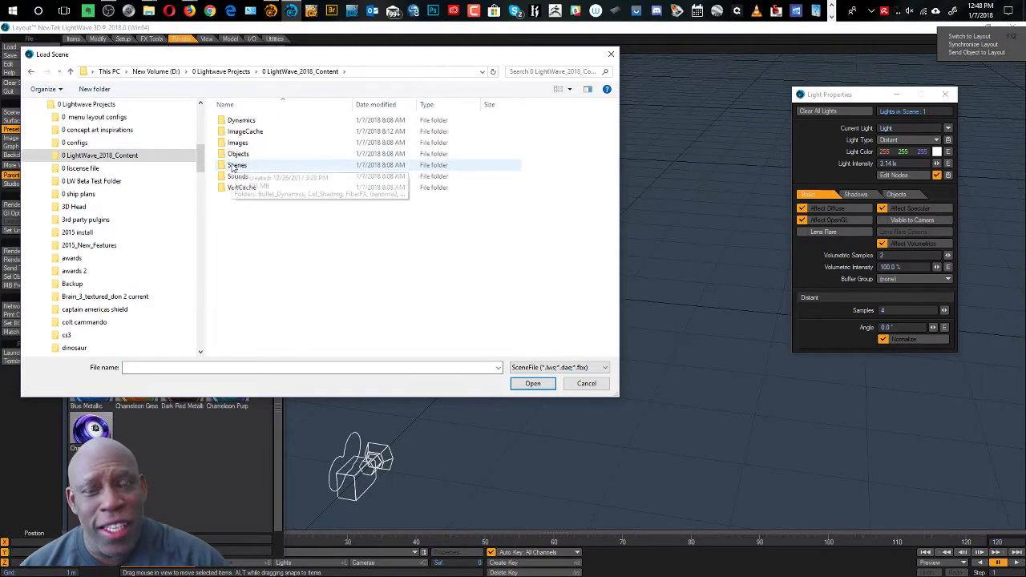
double_click(235, 166)
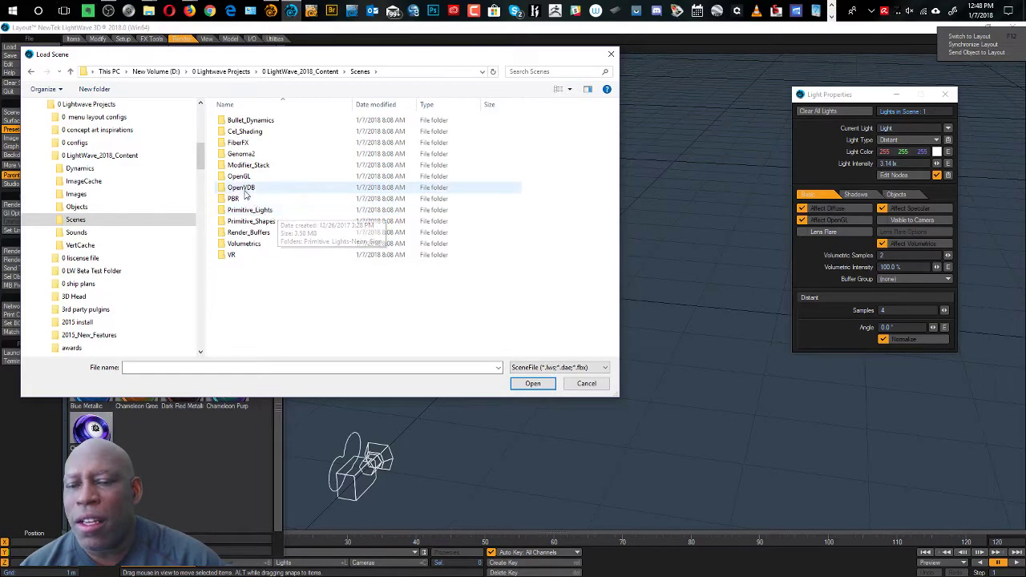
- Load Explosion_Null_Pyroclastic.lws from the Explosions folder in Volumetrics and accept changing the content directory to 0 LightWave_2018_Content
double_click(238, 246)
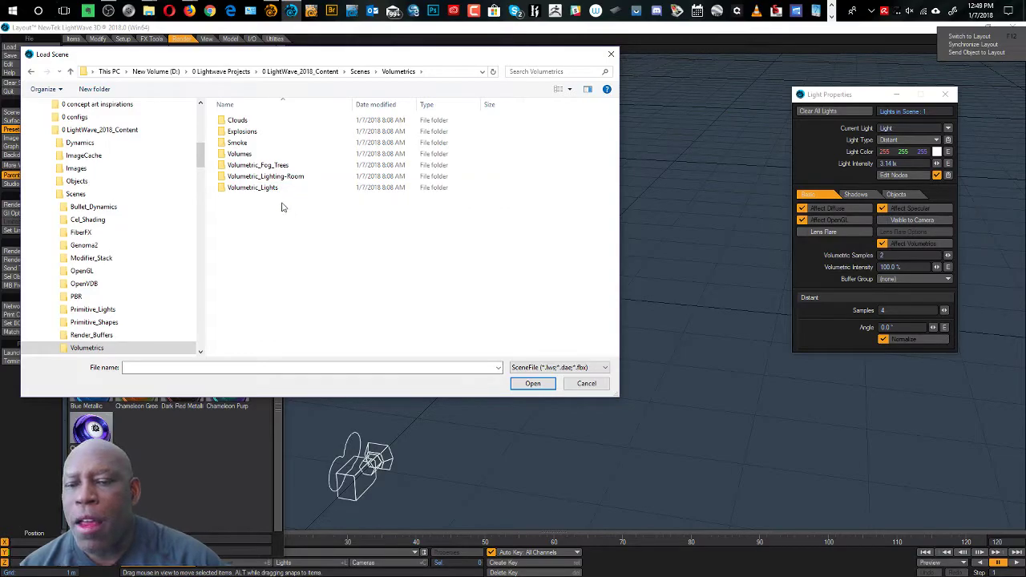
double_click(240, 132)
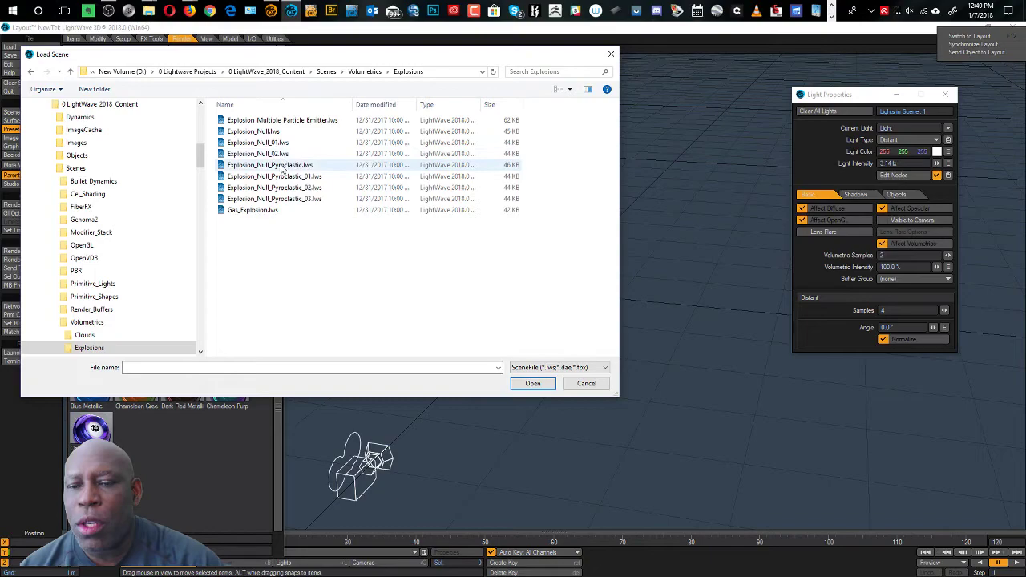
left_click(284, 166)
double_click(285, 166)
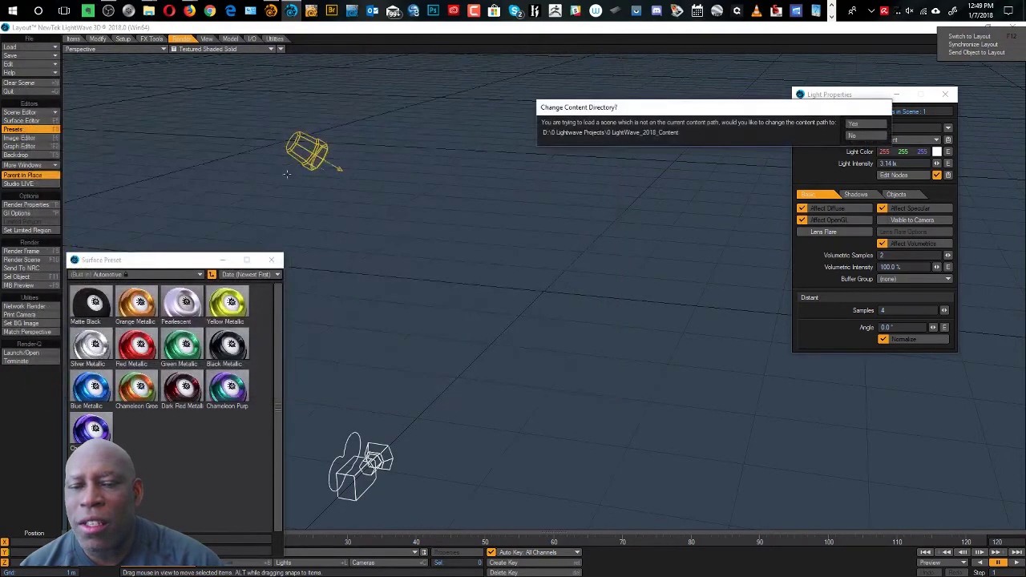
left_click(852, 125)
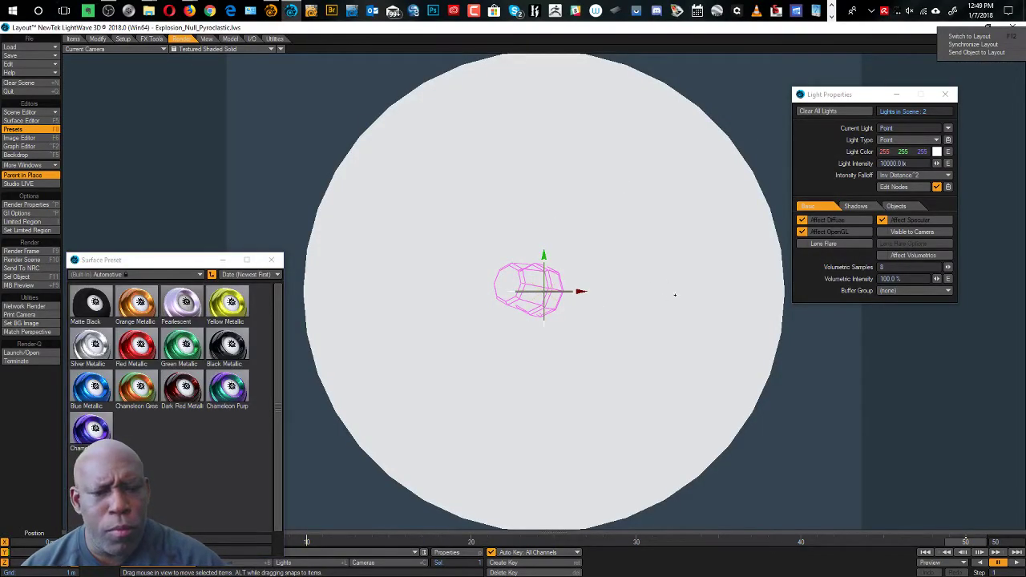
- Preview the pyroclastic explosion with VPR and reposition the shot so the whole cloud appears smaller within the camera frame
left_click(199, 49)
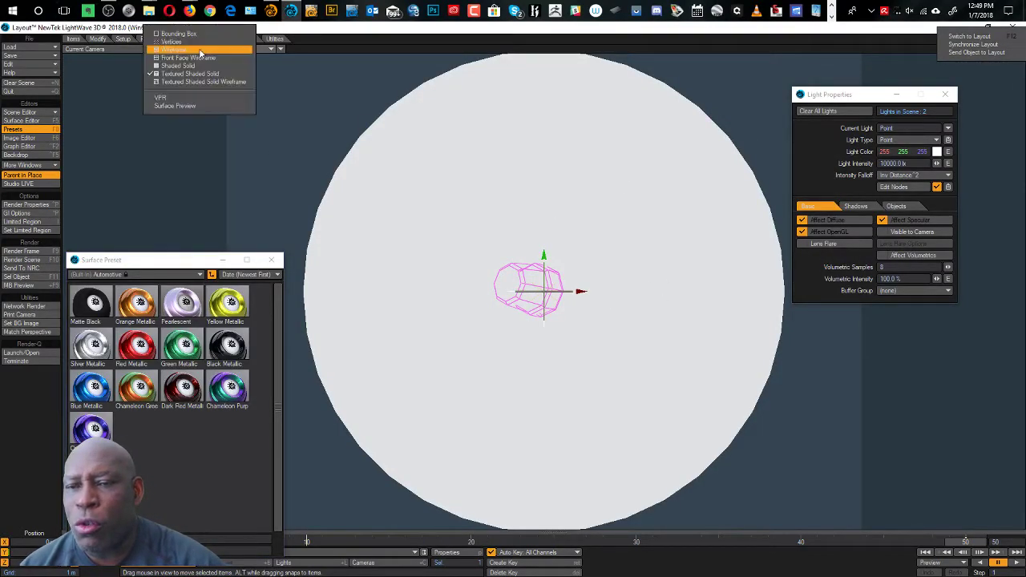
left_click(191, 97)
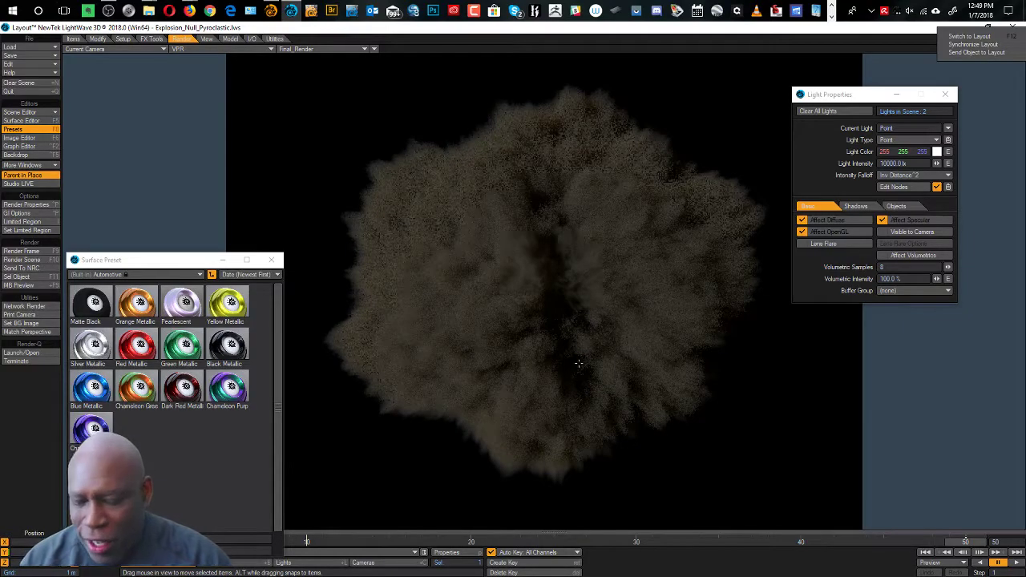
left_click_drag(630, 339, 412, 293)
left_click_drag(427, 279, 626, 280)
left_click_drag(633, 384, 603, 384)
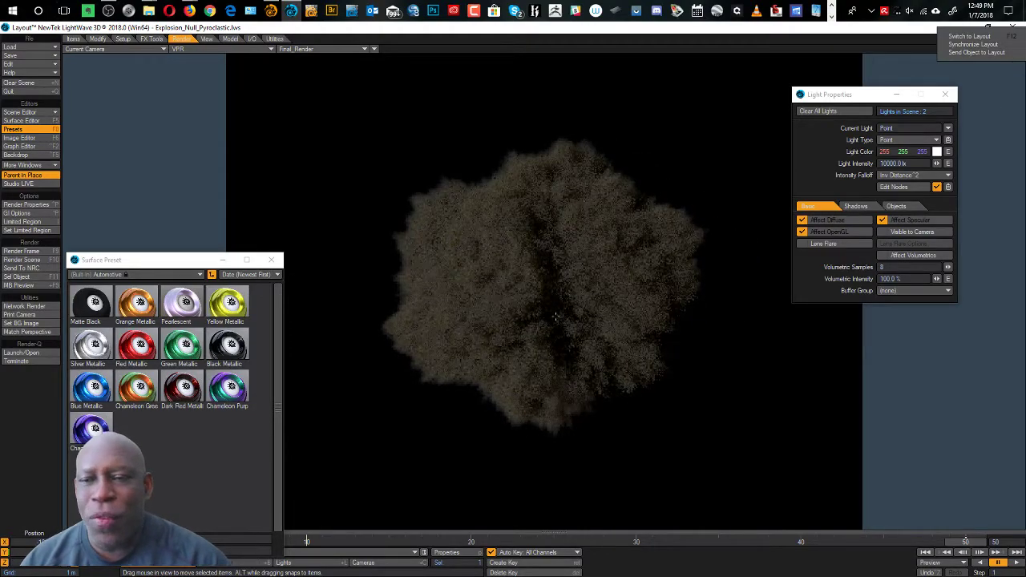
mouse_move(580, 321)
left_mouse_down()
mouse_move(391, 317)
mouse_move(586, 310)
left_mouse_up()
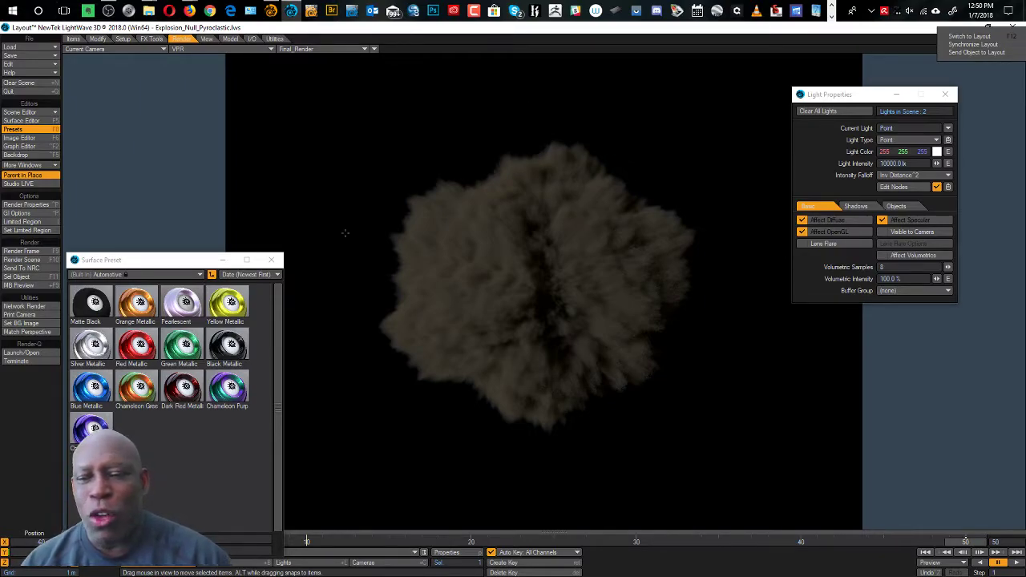
- Load the scene OpenVDB_Explosion-Gradient.lws from the OpenVDB folder of the LightWave 2018 content Scenes
left_click(574, 218, "ctrl+shift")
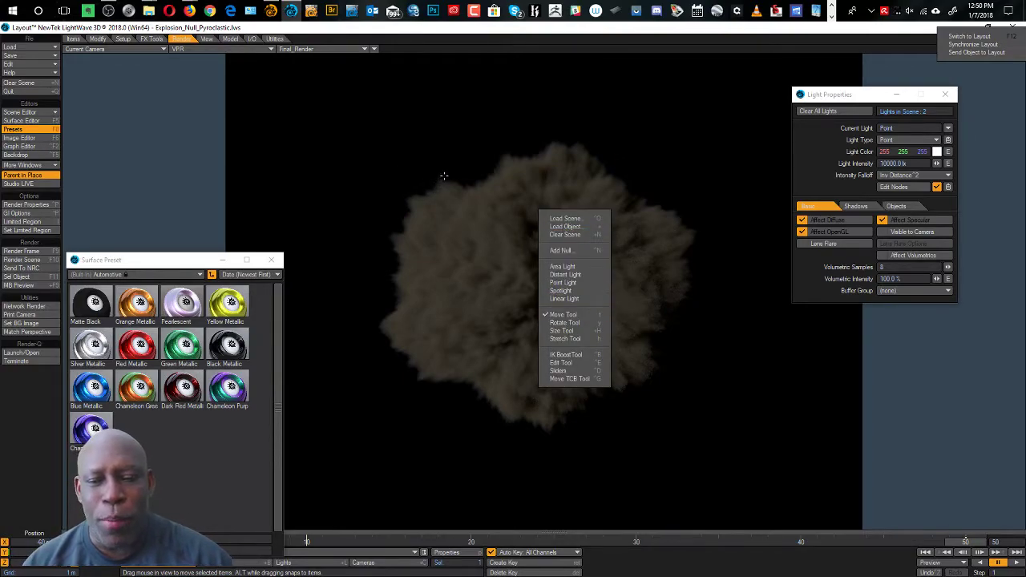
left_click_drag(568, 228, 582, 219, "ctrl+shift")
left_click_drag(611, 109, 425, 109)
left_click(557, 369)
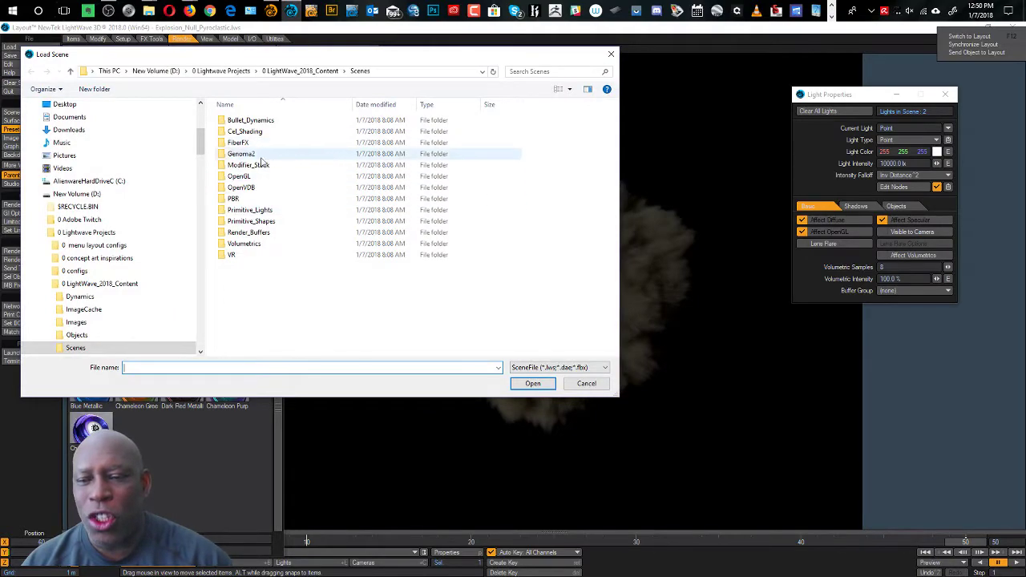
double_click(232, 199)
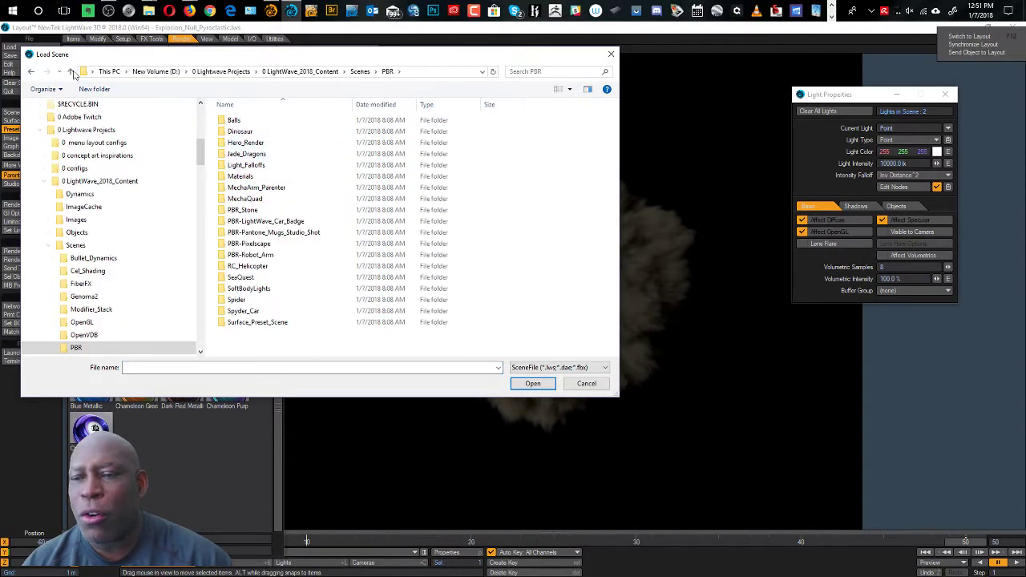
left_click(32, 72)
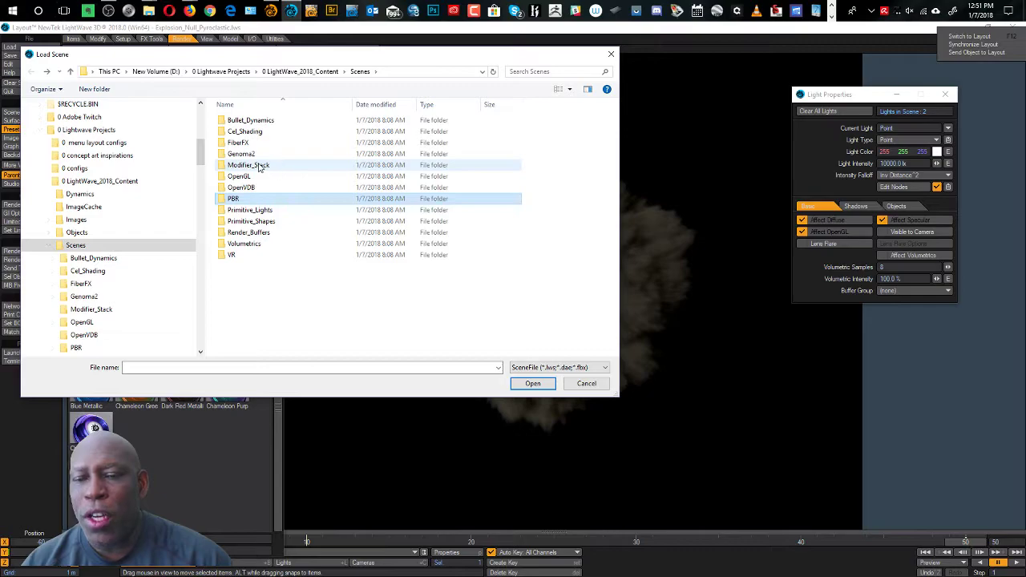
double_click(245, 188)
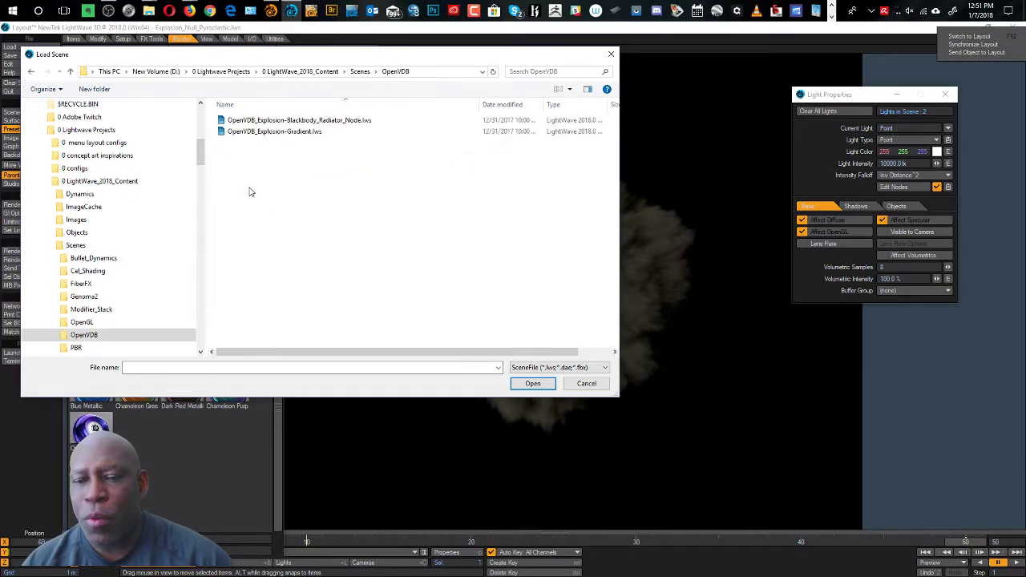
double_click(270, 131)
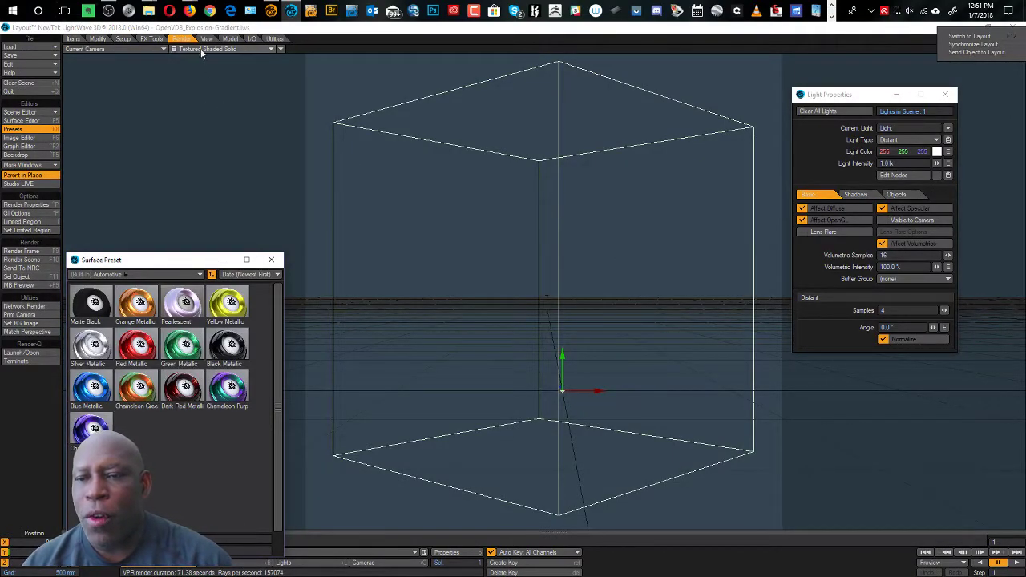
- Preview the OpenVDB explosion with VPR and rotate it to show the fire and smoke from another angle
left_click(192, 49)
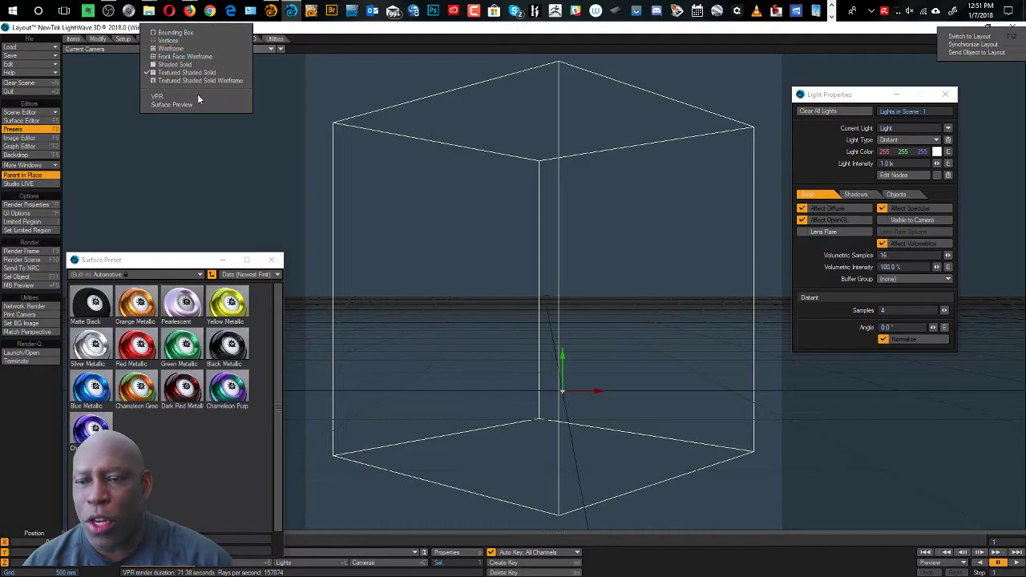
left_click(199, 96)
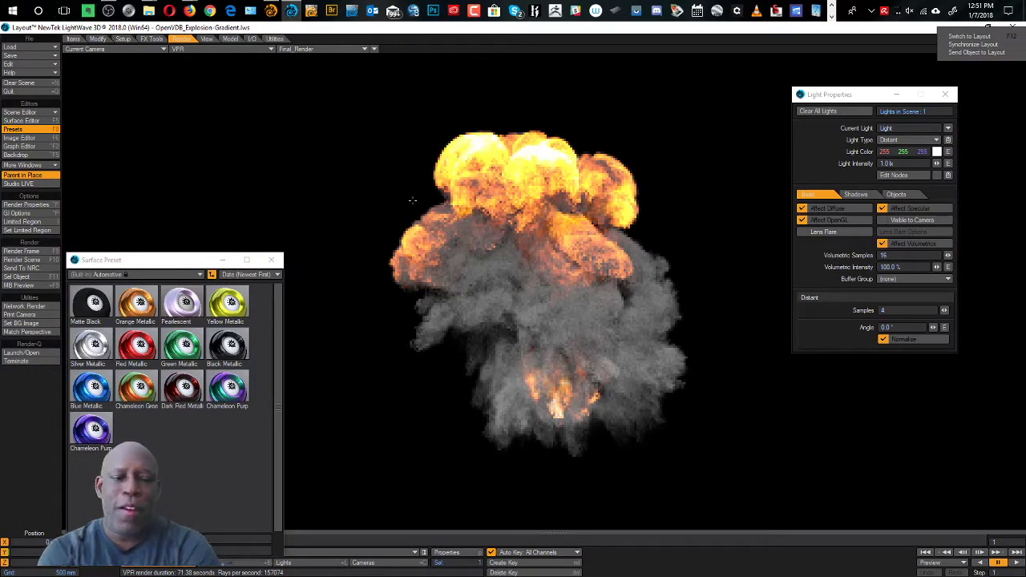
left_click_drag(850, 95, 837, 64)
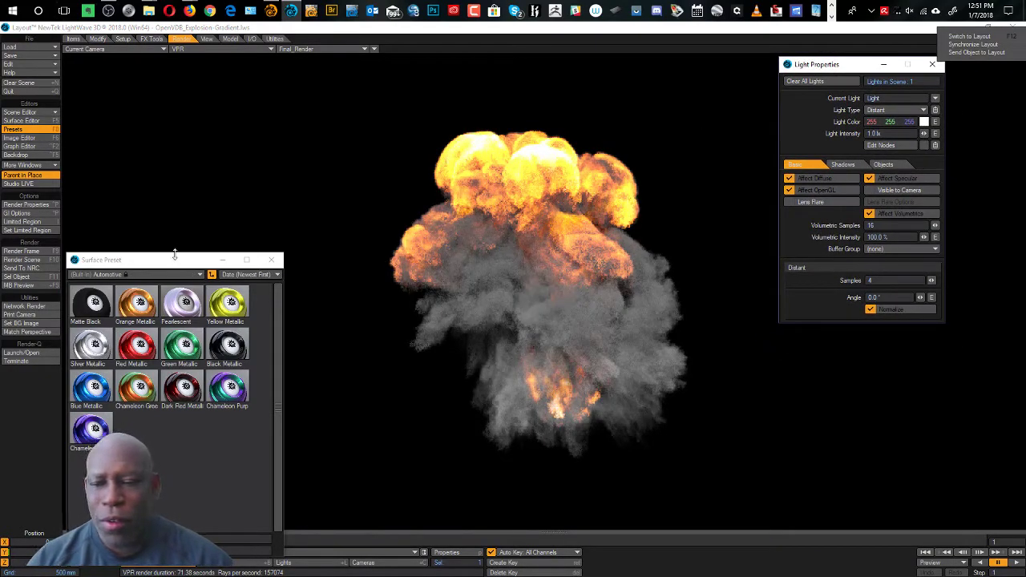
left_click_drag(176, 258, 169, 256)
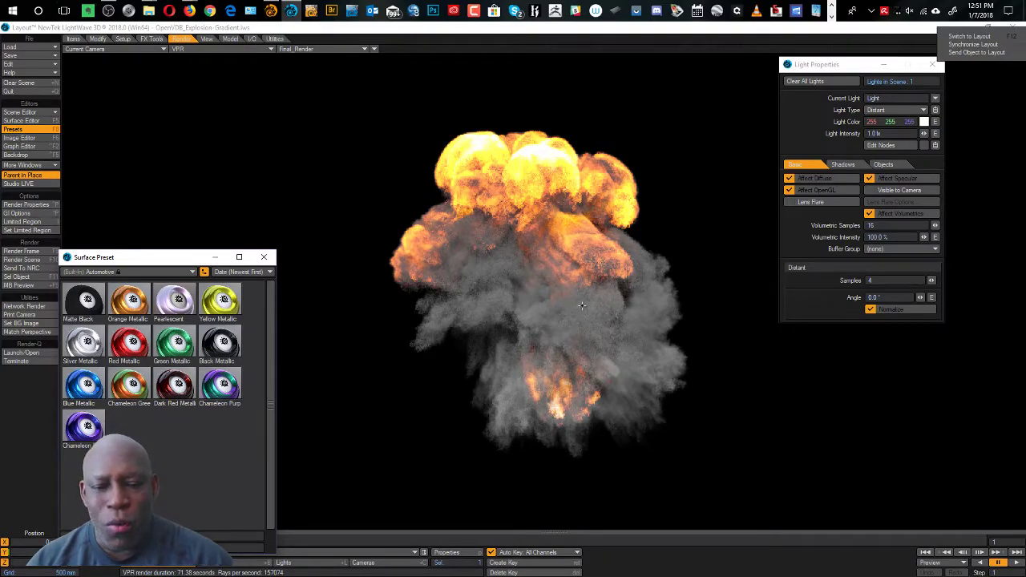
key("y")
left_click_drag(565, 301, 586, 307)
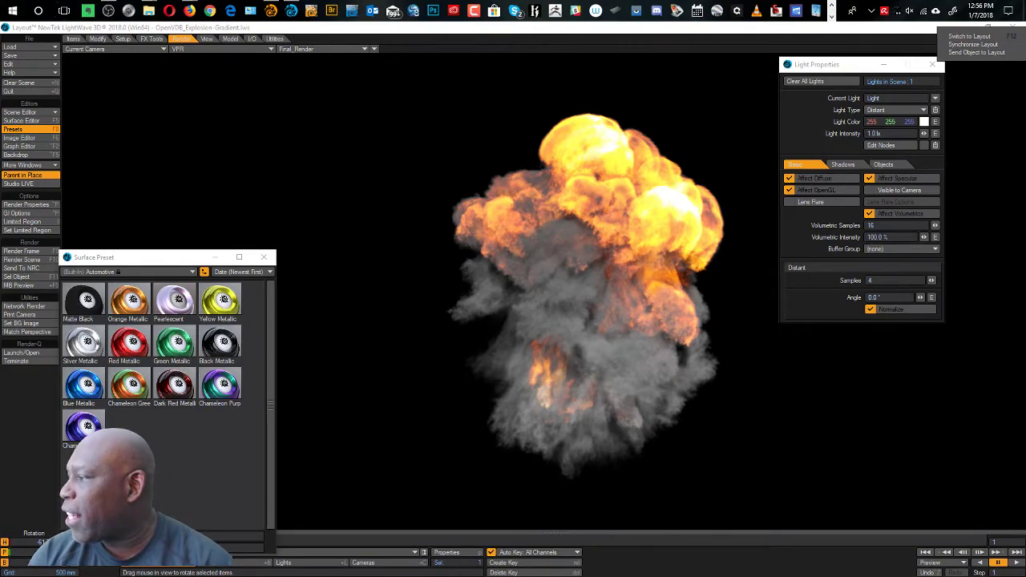
- Find Word 2016 through the Windows search, launch it and switch to its window
key("super+s")
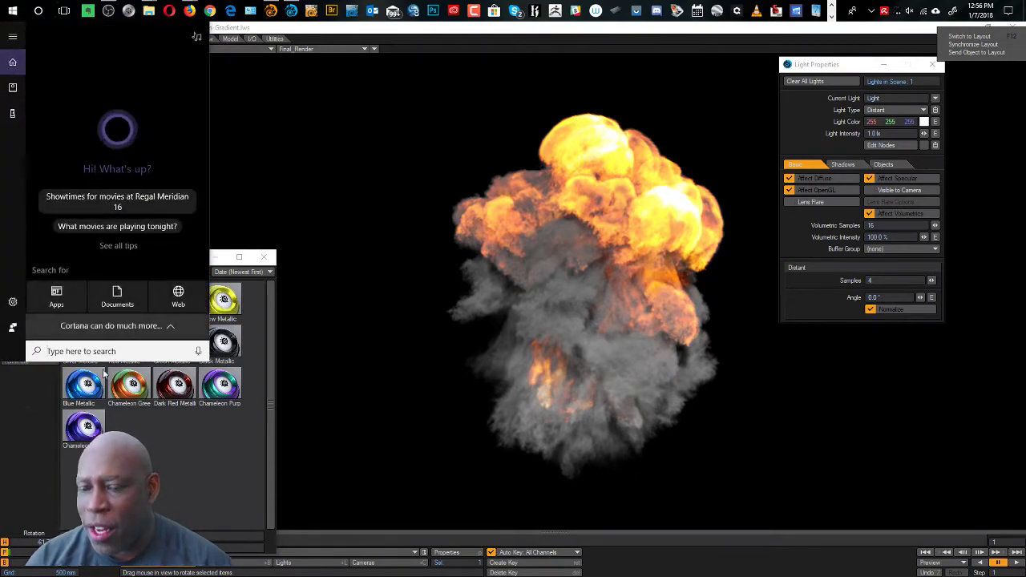
type("WO")
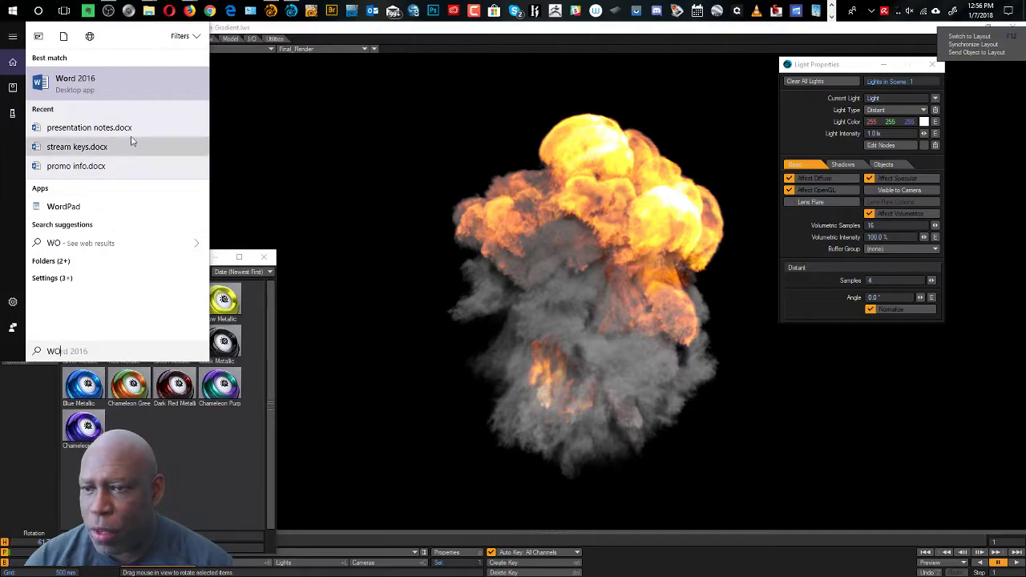
left_click(98, 85)
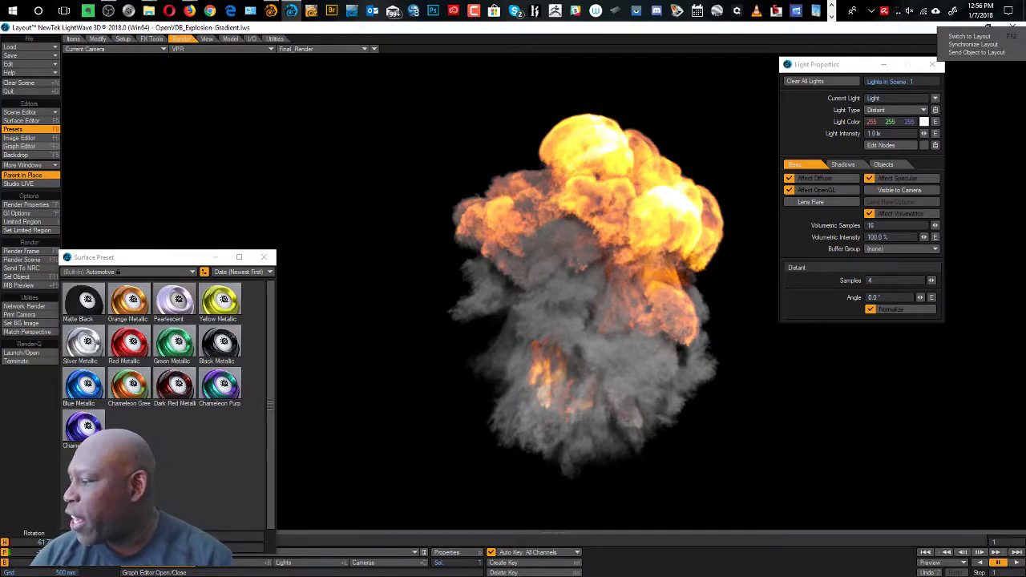
key("alt+Tab")
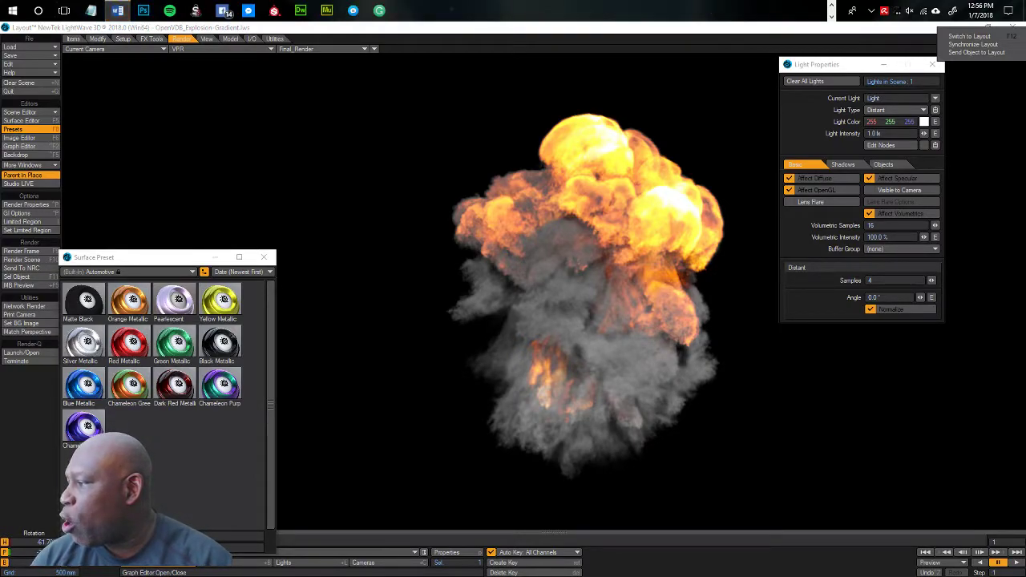